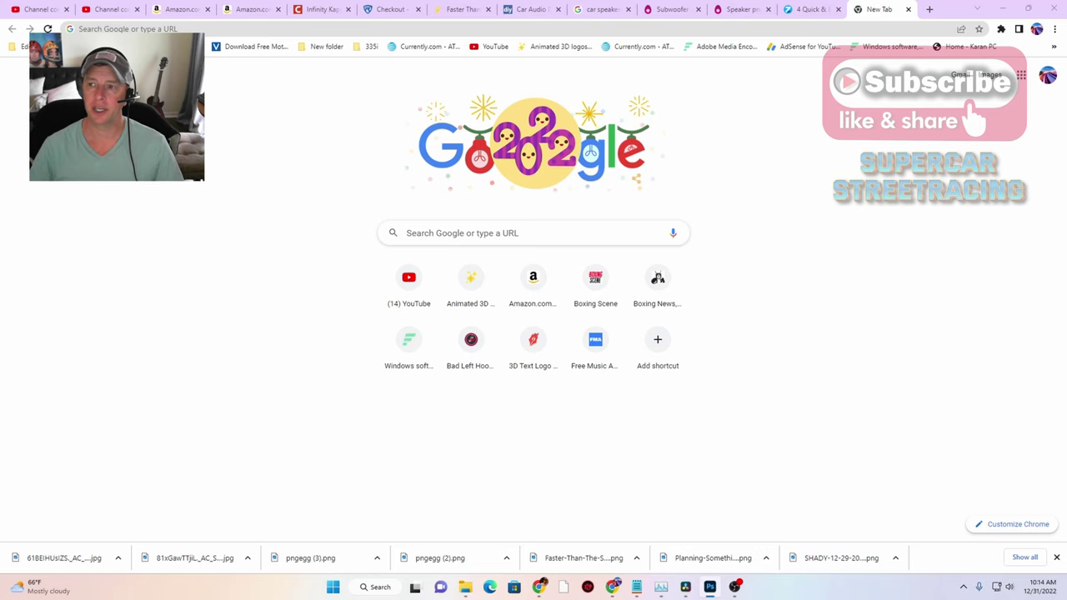
# Switch to Photoshop and hide the guides on the blank 1920 x 1080 px canvas
pyautogui.moveTo(800, 175); pyautogui.dragTo(567, 4)
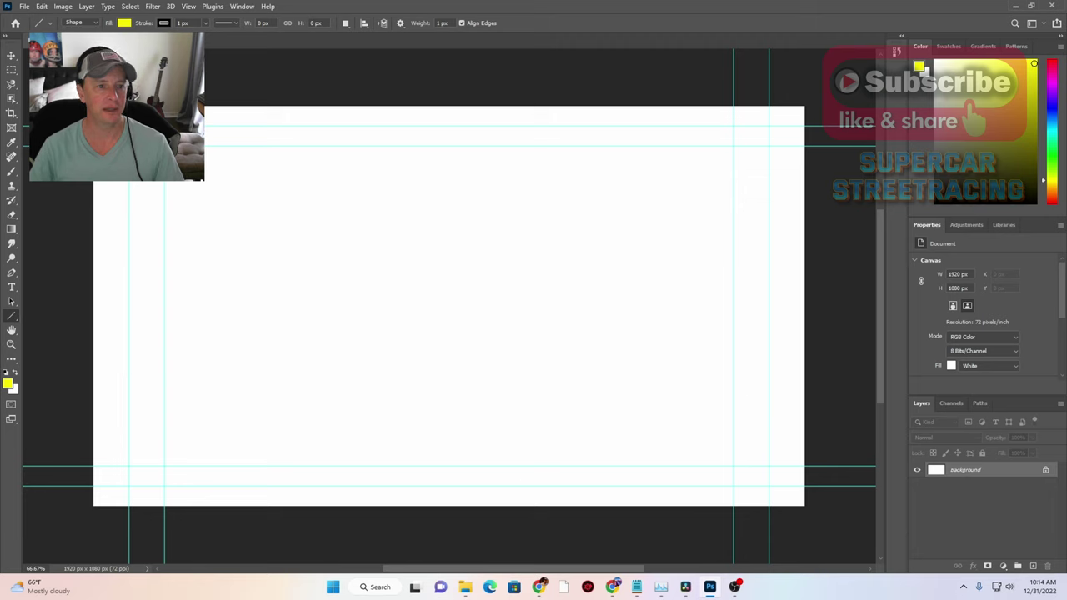
pyautogui.click(189, 6)
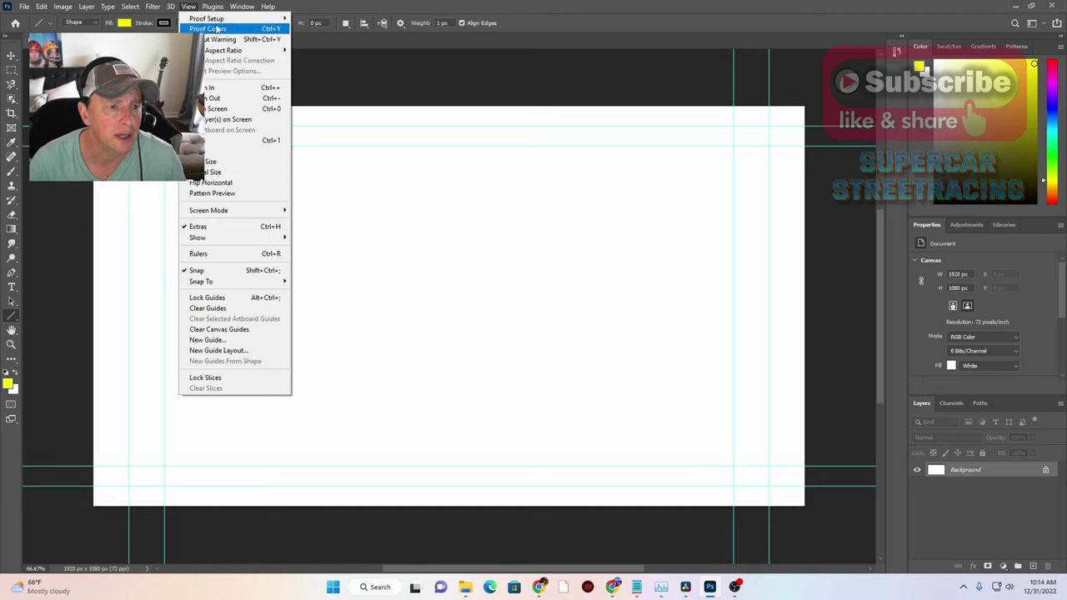
pyautogui.moveTo(230, 11)
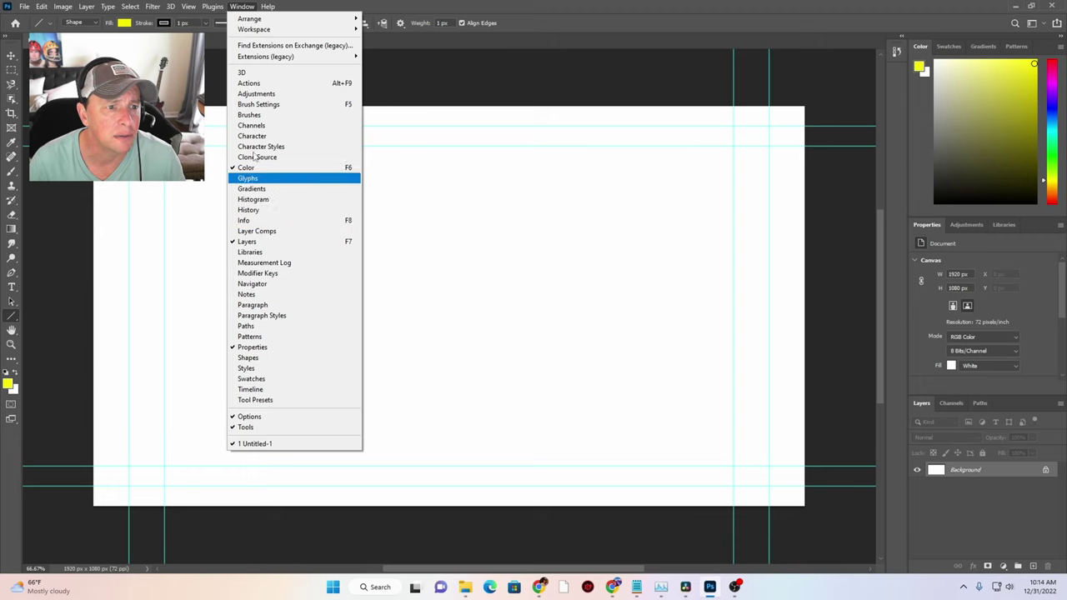
pyautogui.click(230, 10)
pyautogui.click(235, 8)
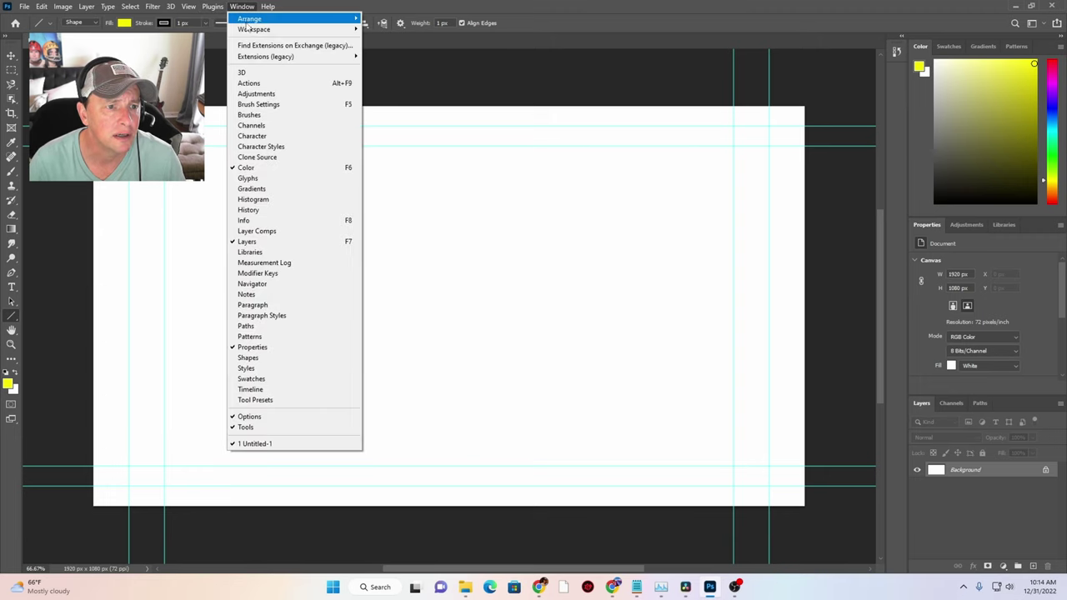
pyautogui.click(236, 8)
pyautogui.click(191, 7)
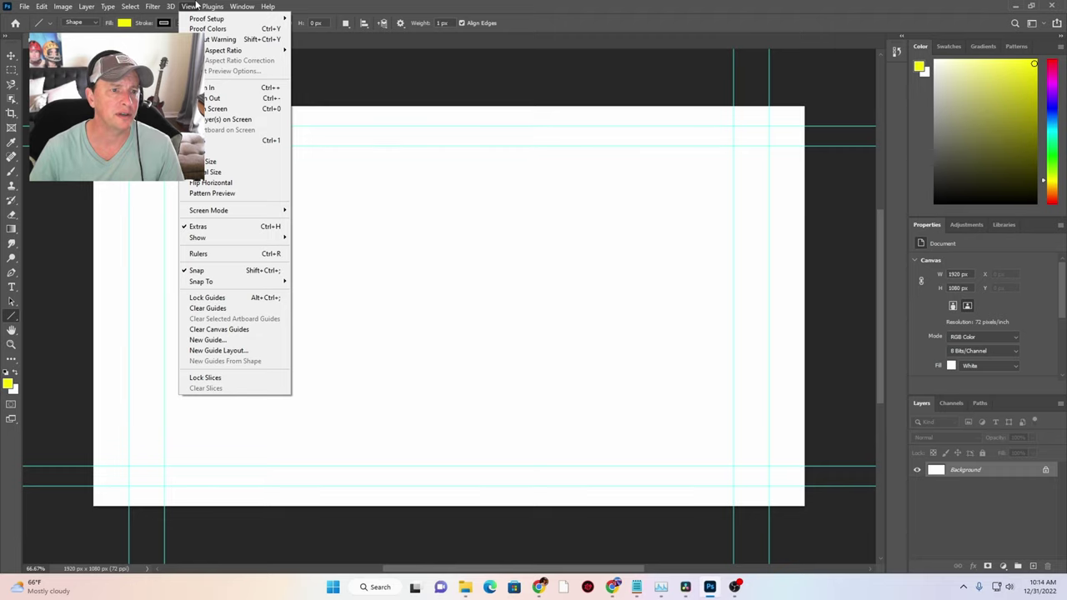
pyautogui.click(236, 228)
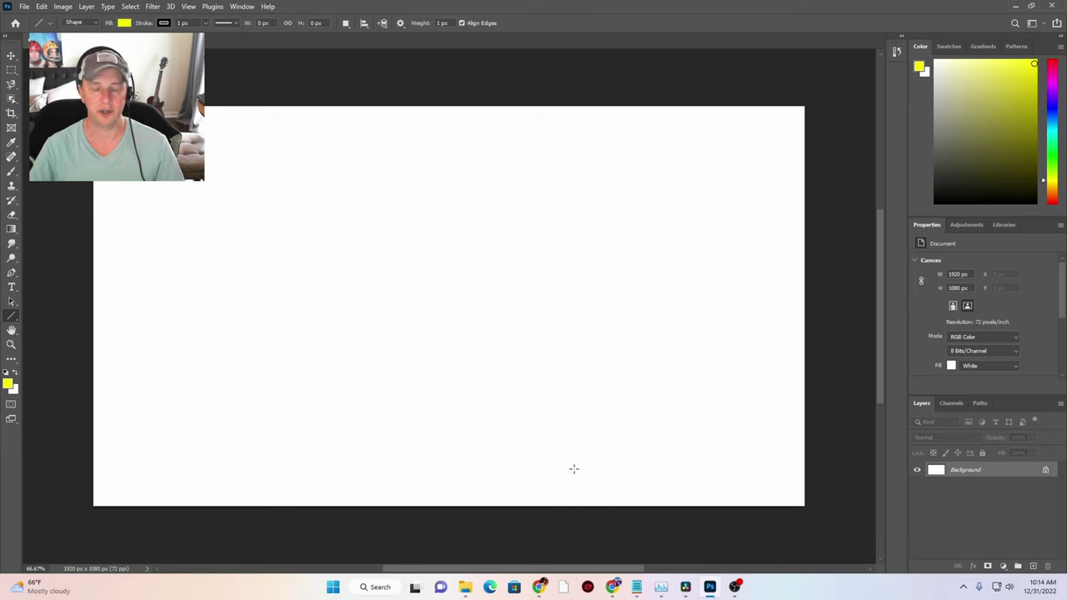
# Switch to Chrome and view the Infinity Kappa 63XF speaker's product page on Amazon
pyautogui.moveTo(621, 589)
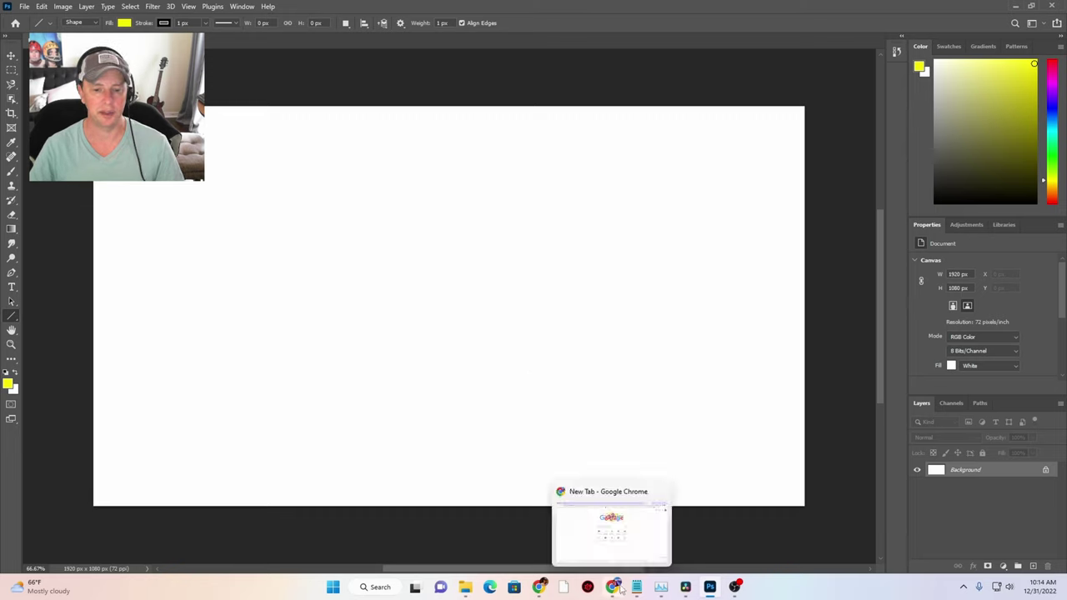
pyautogui.click(621, 588)
pyautogui.click(400, 29)
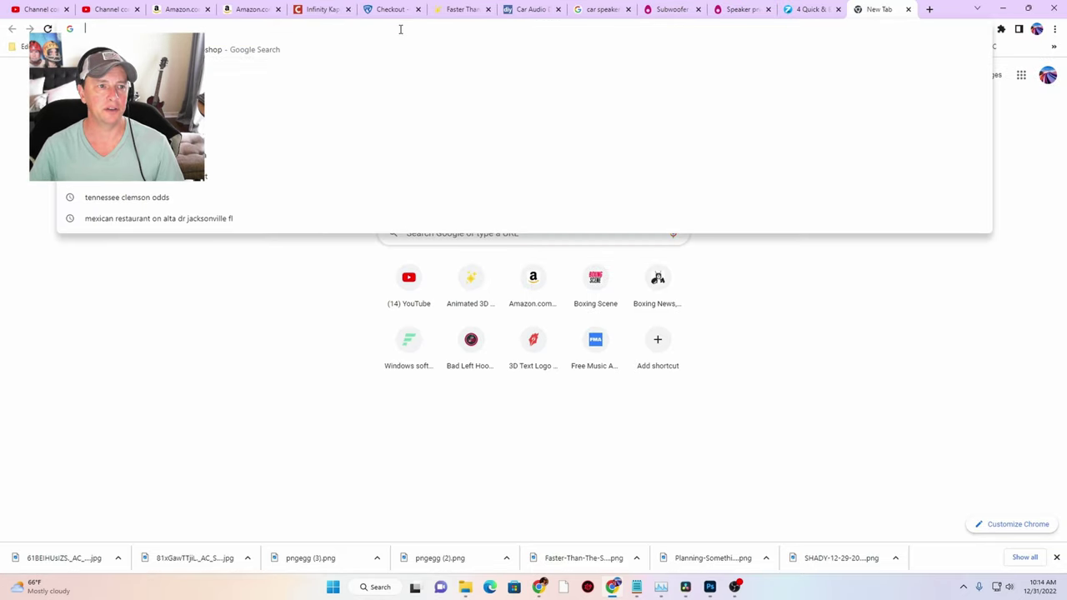
pyautogui.click(788, 345)
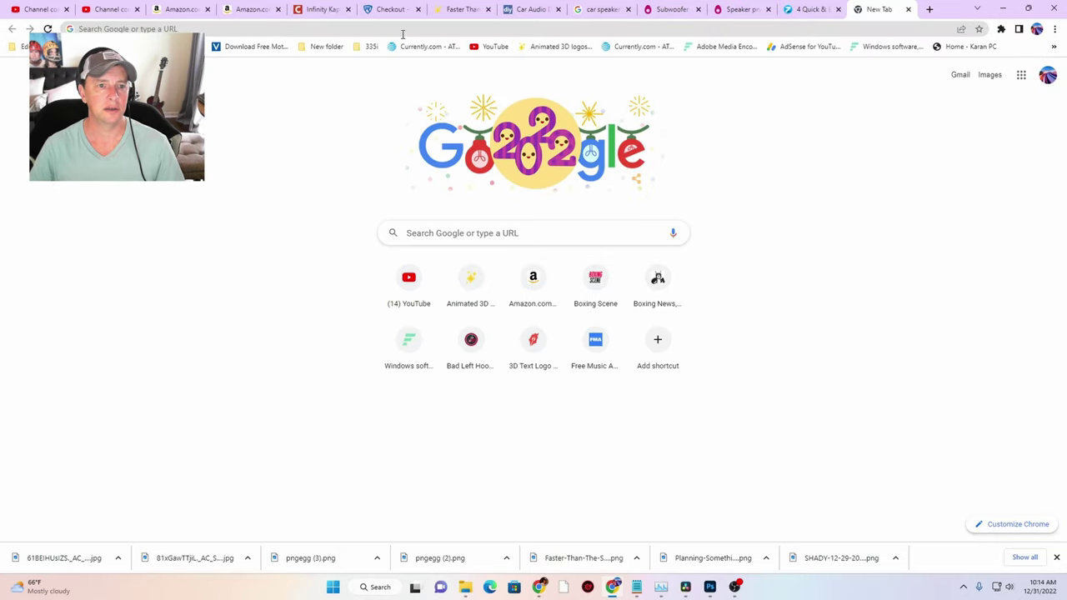
pyautogui.click(250, 10)
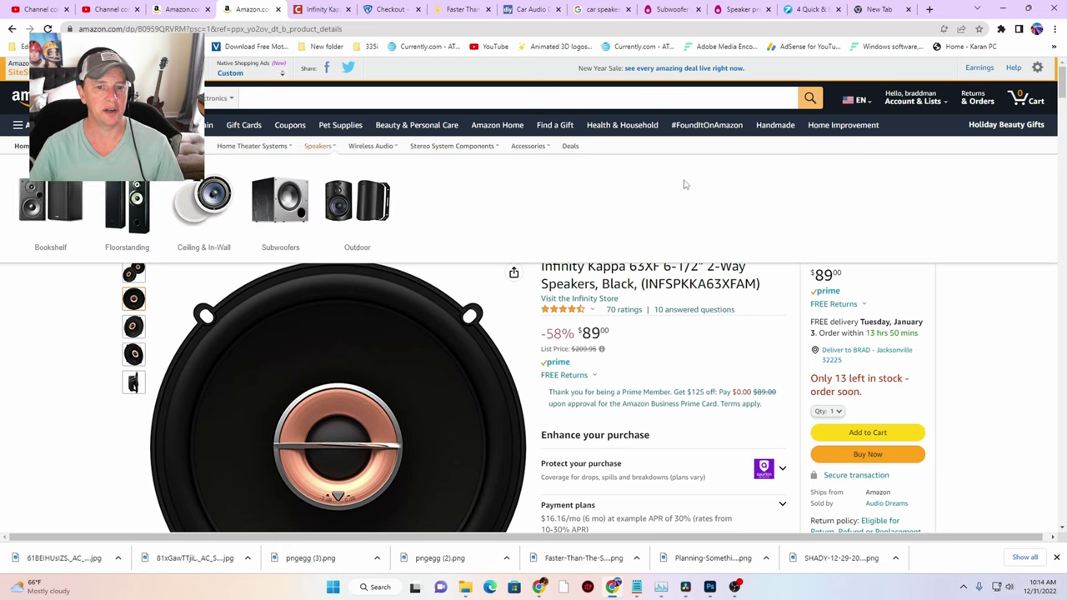
pyautogui.scroll(-2, 624, 250)
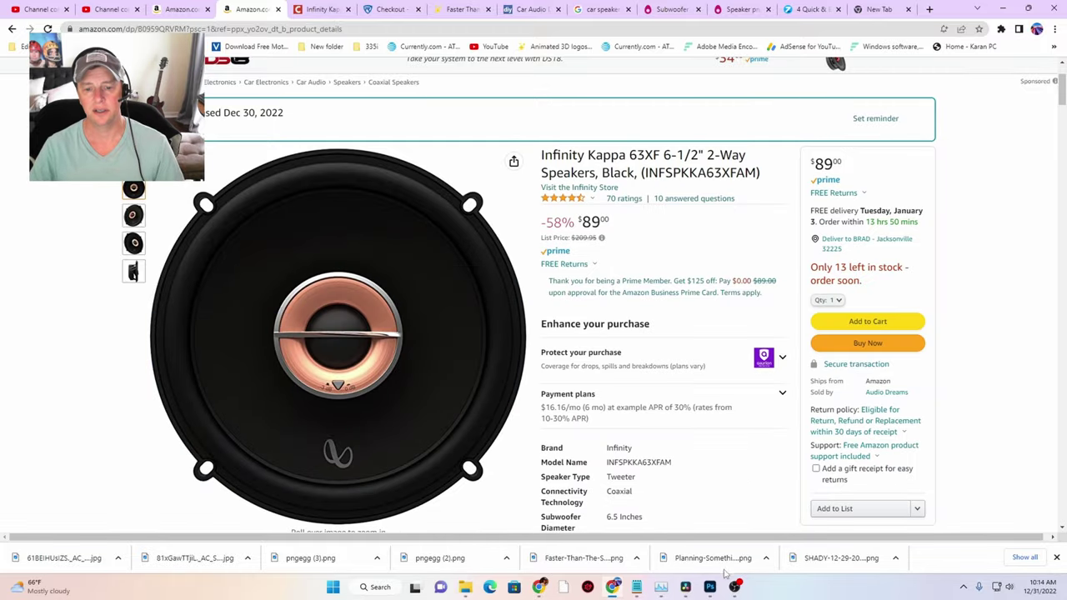
# Return to Photoshop, bring up the Downloads folder in File Explorer over it and refresh the folder's contents
pyautogui.click(709, 587)
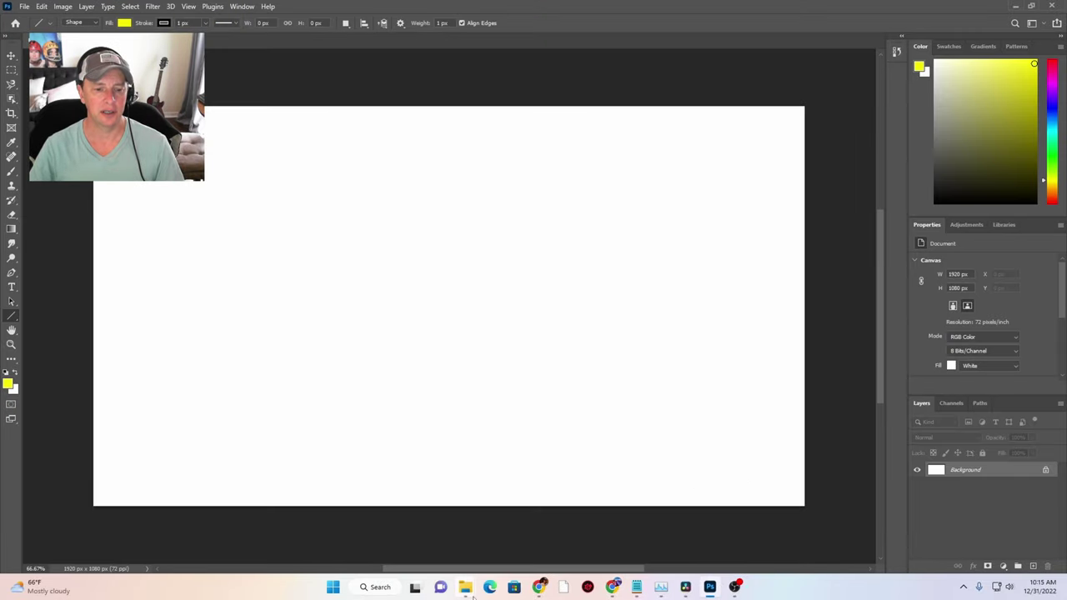
pyautogui.moveTo(468, 593)
pyautogui.click(677, 520)
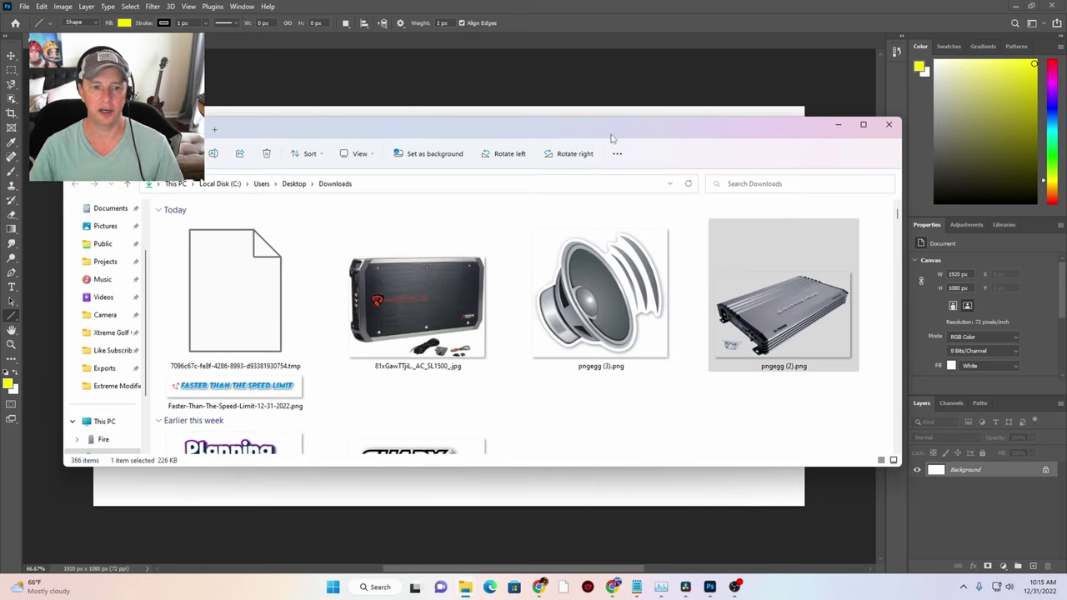
pyautogui.rightClick(563, 397)
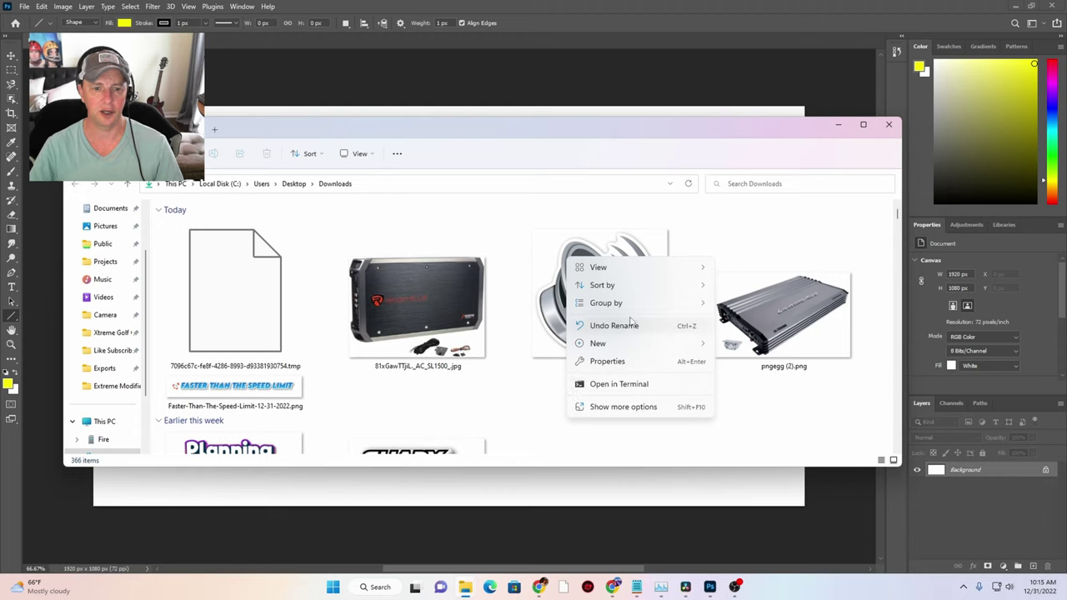
pyautogui.click(647, 407)
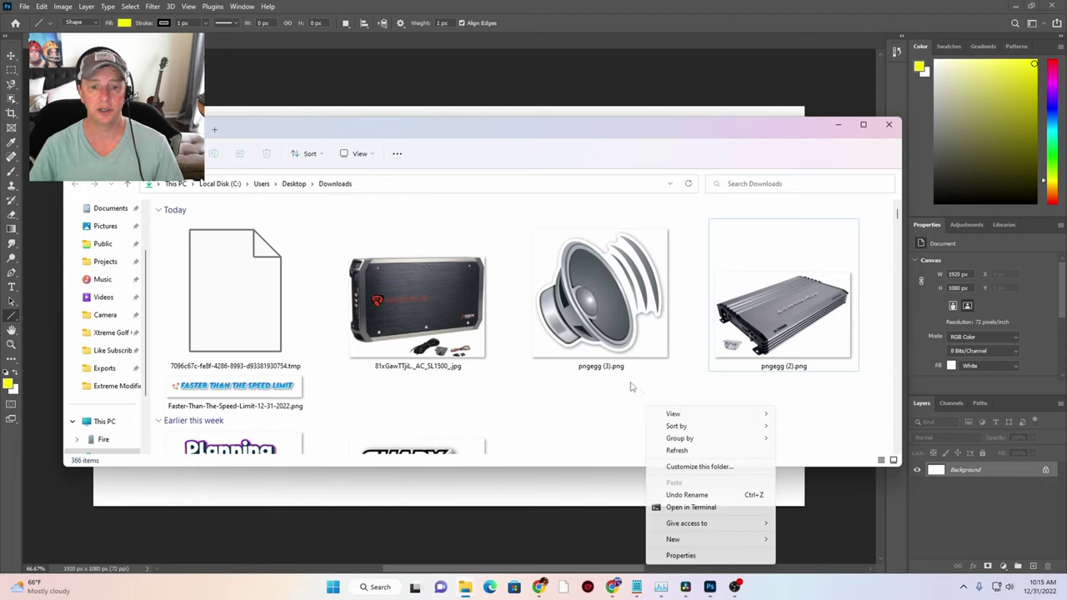
pyautogui.click(674, 451)
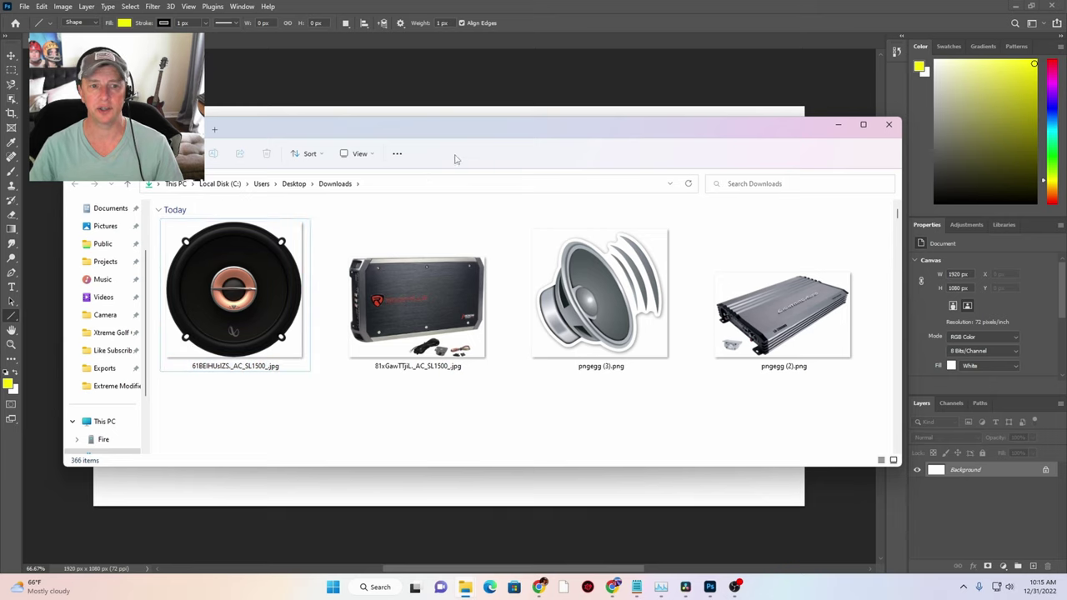
# Place the black speaker image 61BEIHUsIZS._AC_SL1500_.jpg on the blank Photoshop canvas at its fitted size
pyautogui.moveTo(466, 134); pyautogui.dragTo(1066, 133)
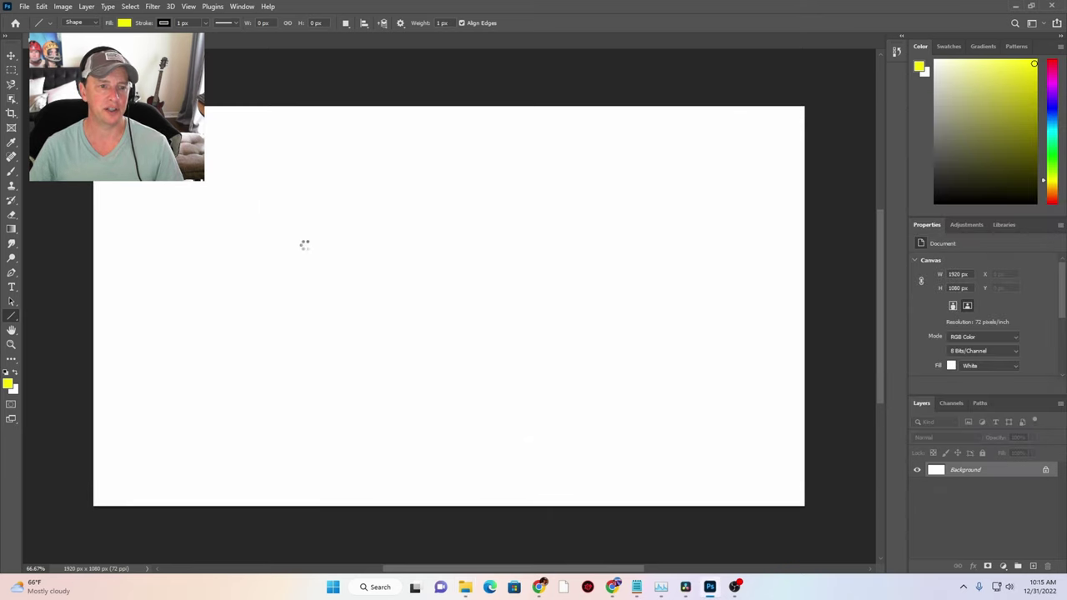
pyautogui.moveTo(305, 250); pyautogui.dragTo(302, 240)
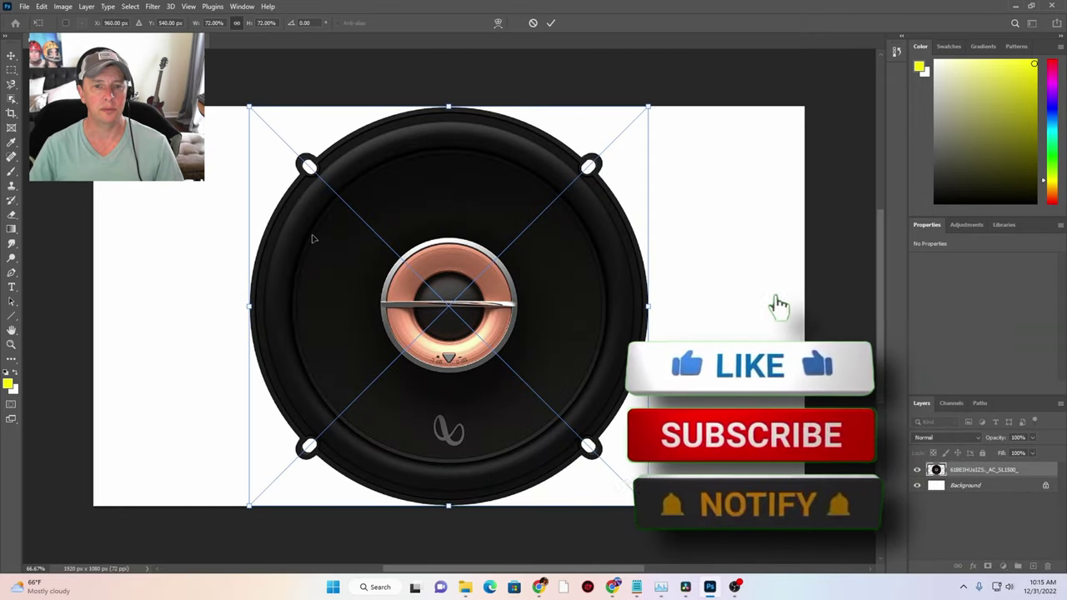
pyautogui.press('Return')
# Delete the white Background layer beneath the speaker layer
pyautogui.rightClick(1005, 488)
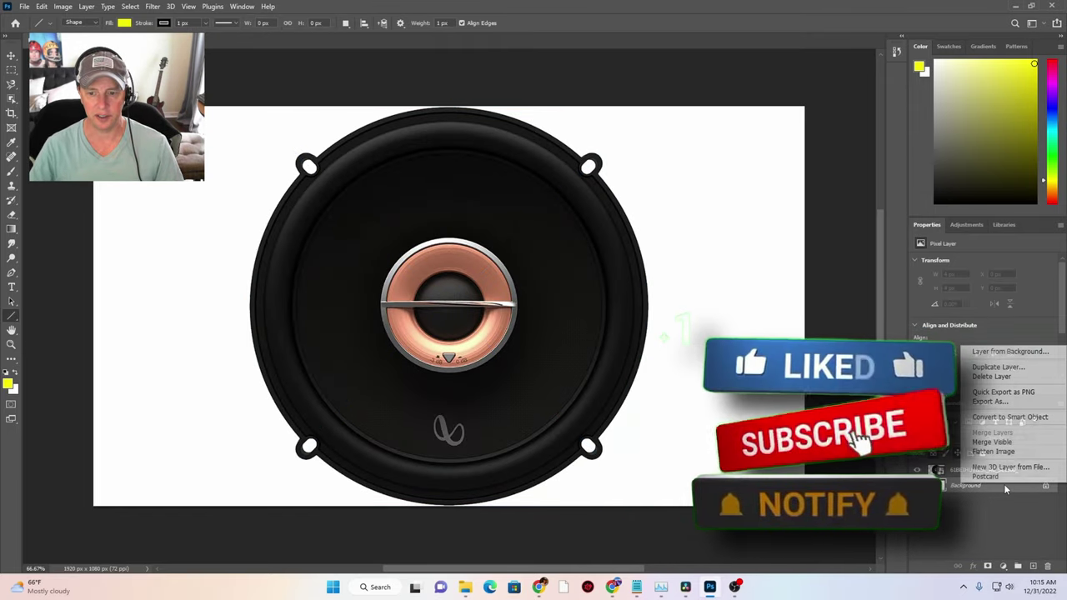
pyautogui.click(1018, 376)
pyautogui.click(489, 221)
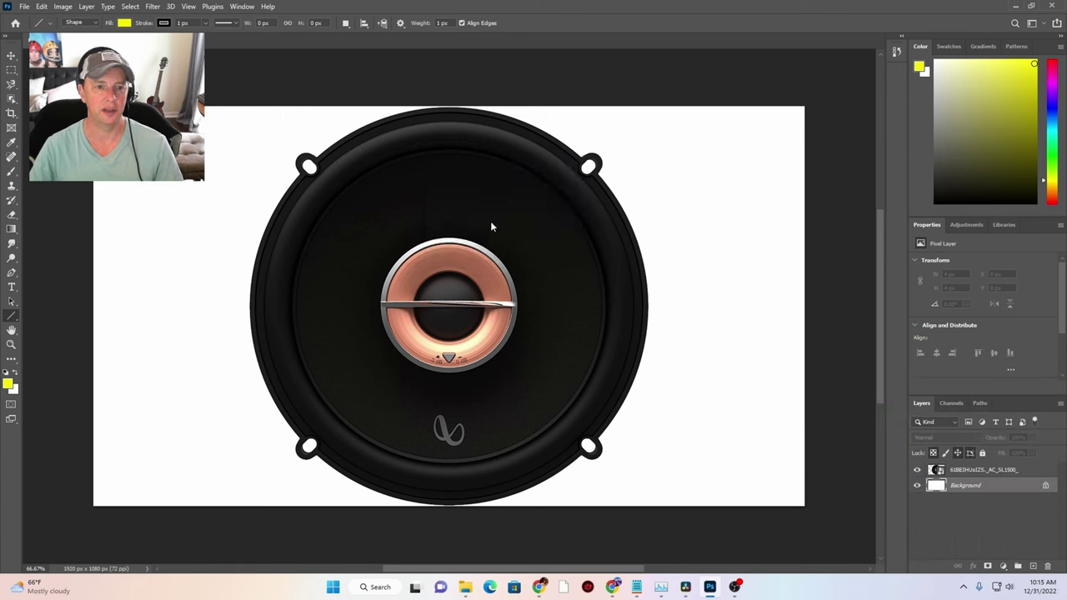
# Select the white area around the speaker with Color Range by sampling the white beside its rim
pyautogui.click(131, 6)
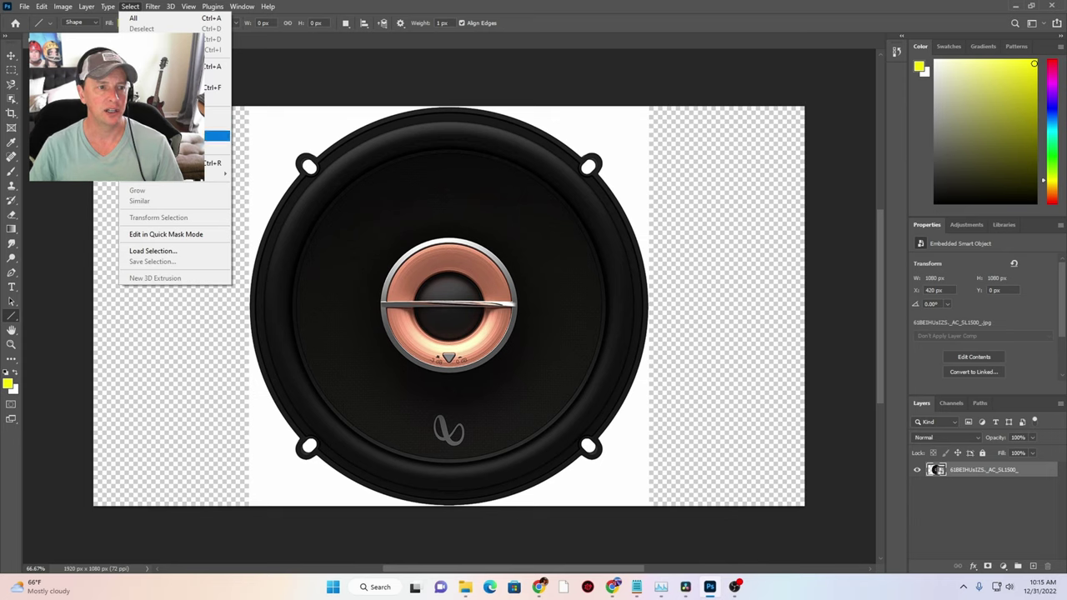
pyautogui.click(163, 115)
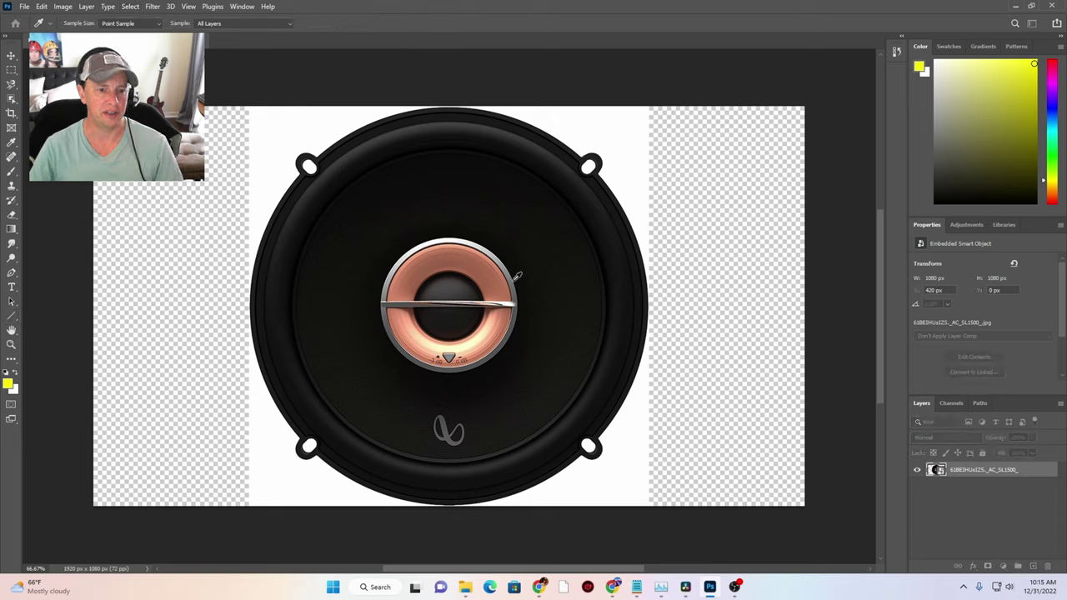
pyautogui.click(291, 128)
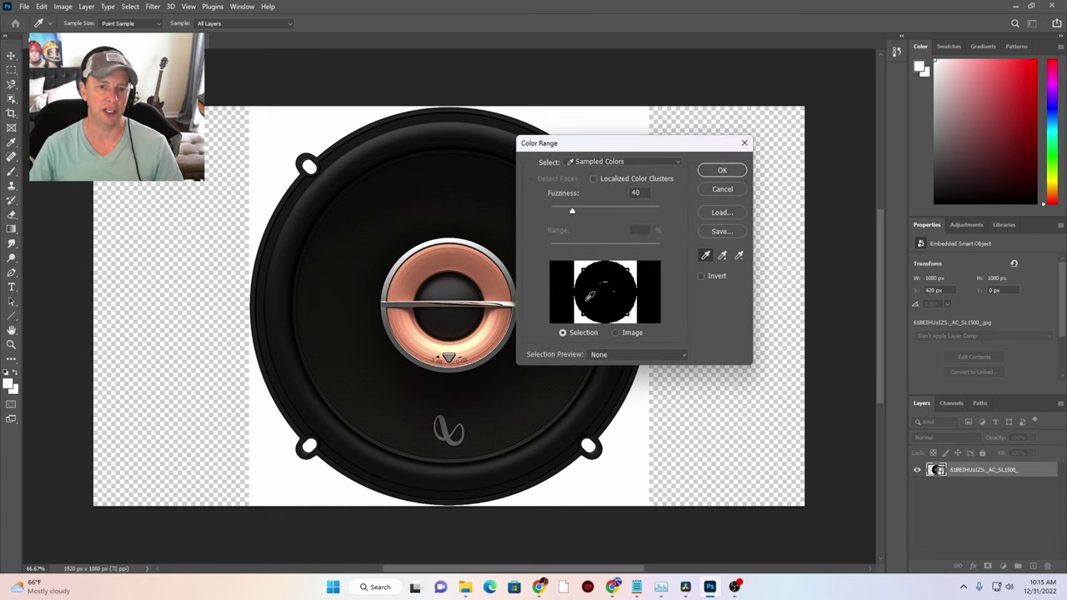
pyautogui.click(721, 172)
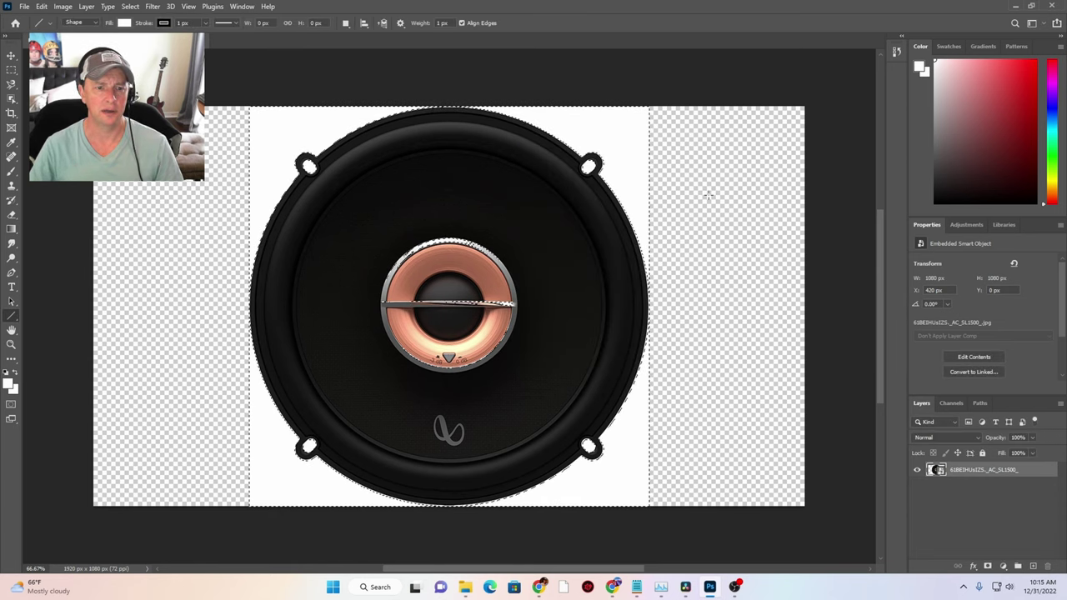
# Try inverting the color-range selection and undo the inversion
pyautogui.click(130, 5)
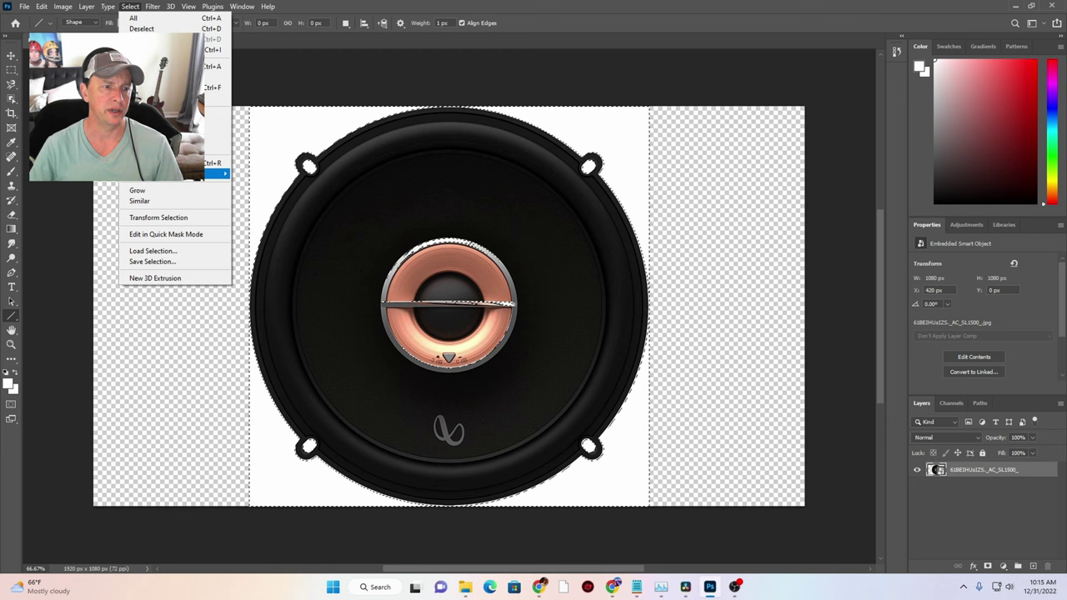
pyautogui.click(215, 49)
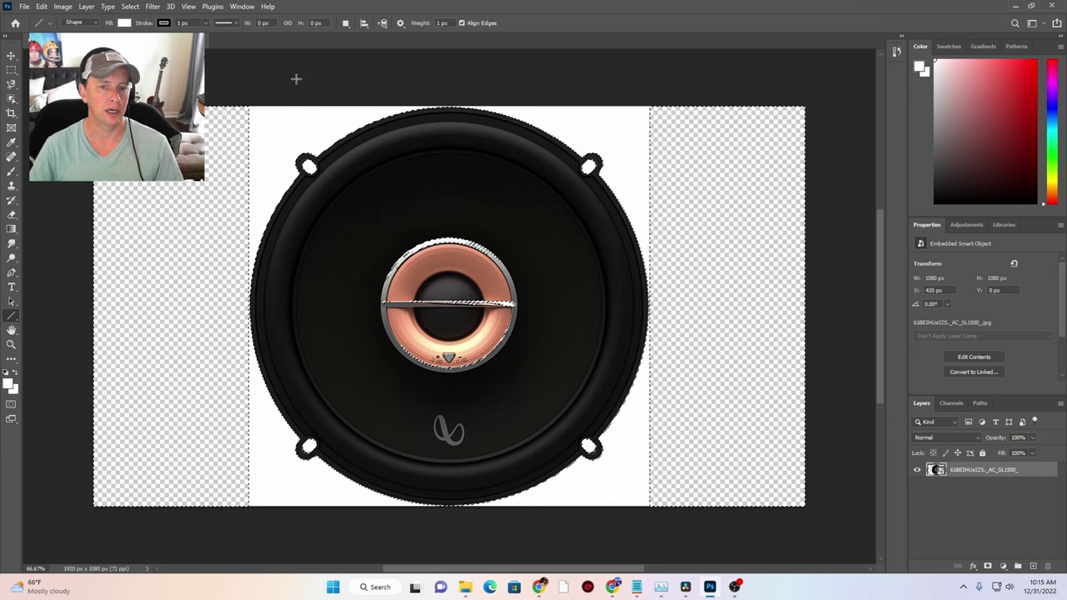
pyautogui.click(41, 7)
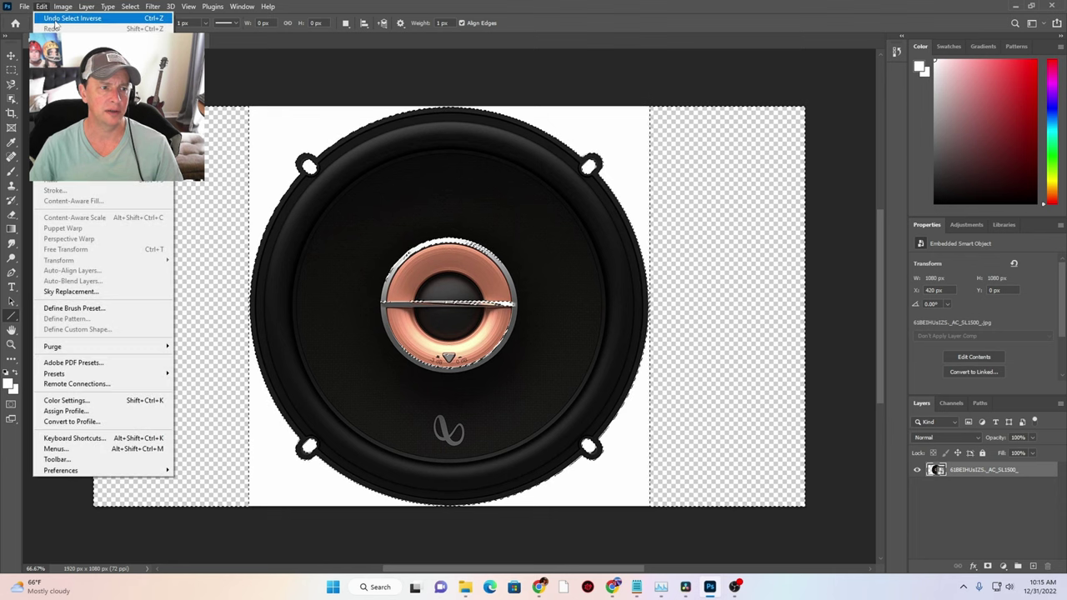
pyautogui.click(50, 17)
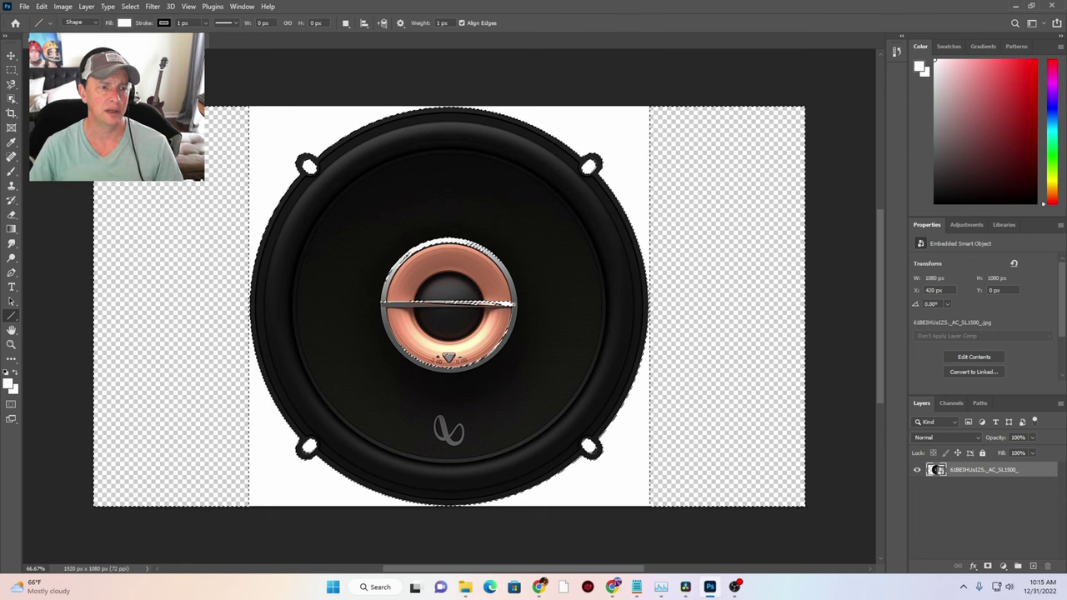
pyautogui.click(41, 7)
pyautogui.click(37, 10)
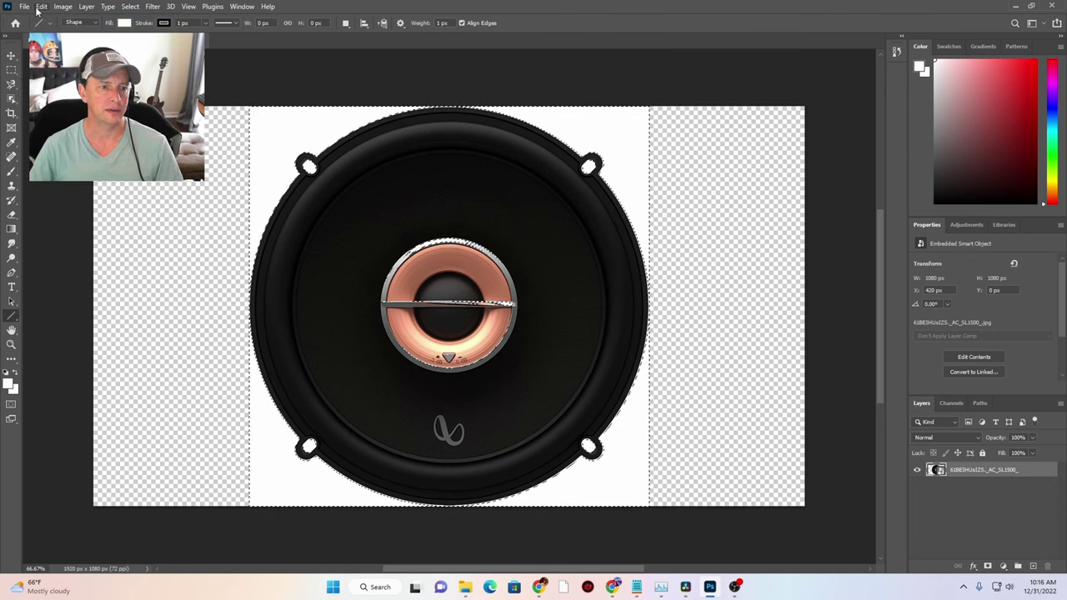
pyautogui.click(39, 8)
pyautogui.click(41, 7)
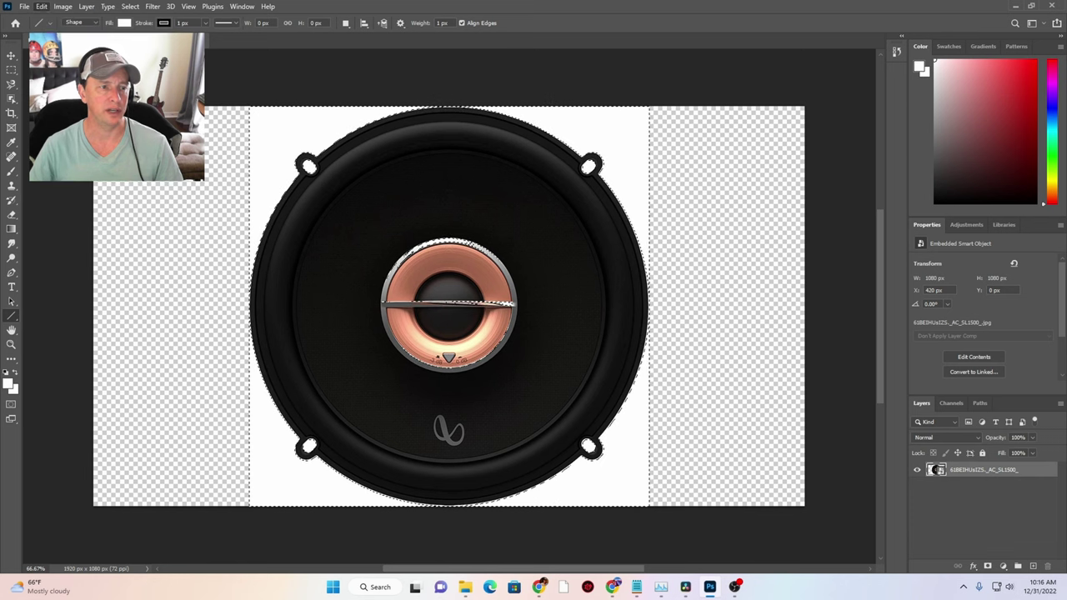
pyautogui.click(24, 6)
pyautogui.moveTo(40, 7)
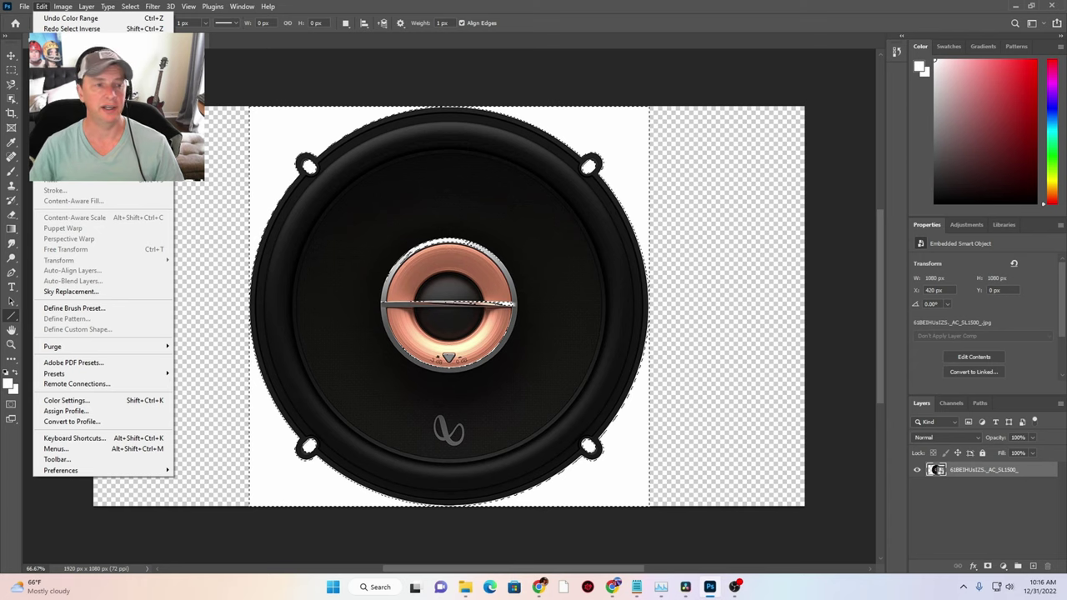
pyautogui.click(25, 7)
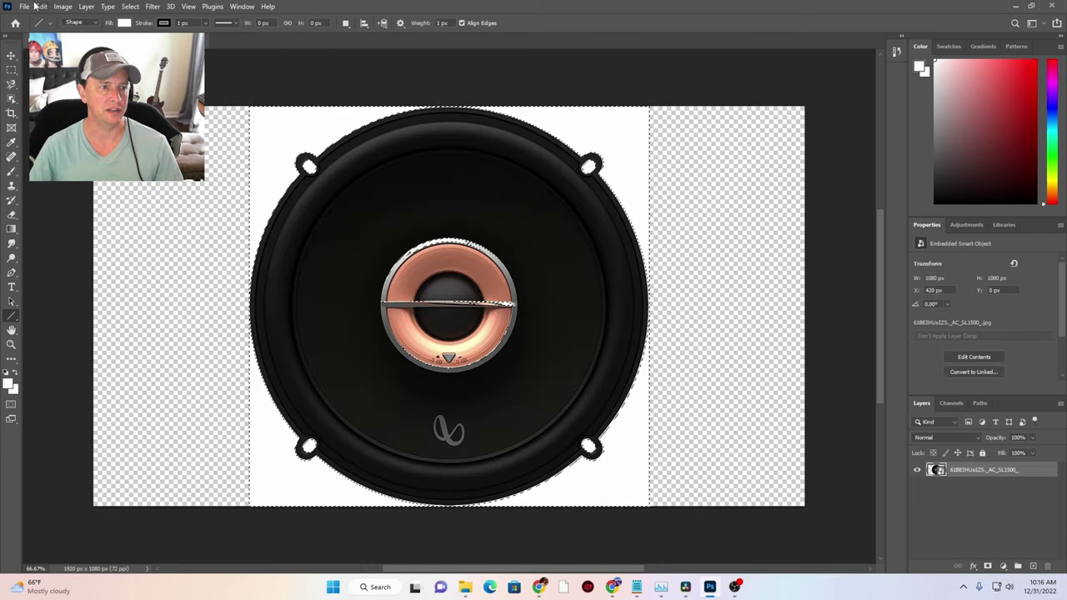
pyautogui.click(24, 7)
pyautogui.click(31, 28)
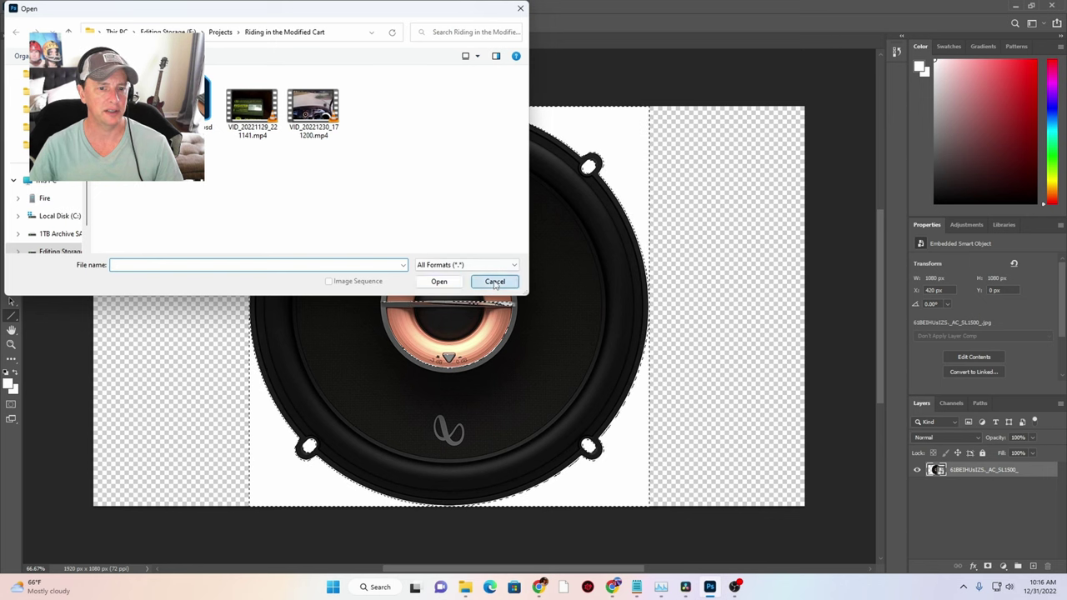
pyautogui.click(495, 282)
# Create a new document from the HDTV 1080p preset, 1920 x 1080 px at 72 ppi
pyautogui.click(24, 7)
pyautogui.click(32, 28)
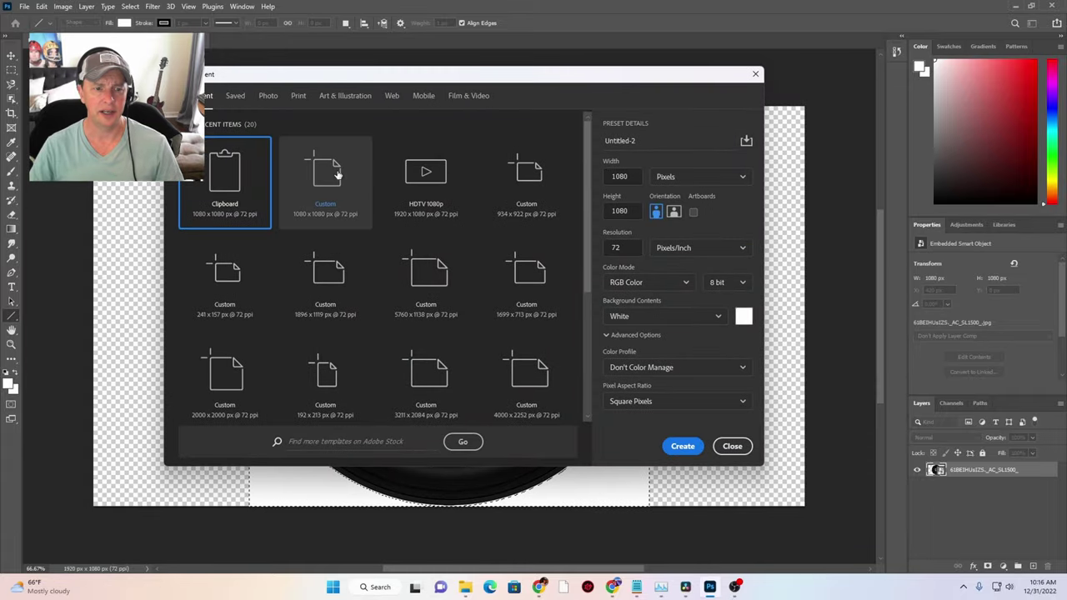
pyautogui.doubleClick(431, 171)
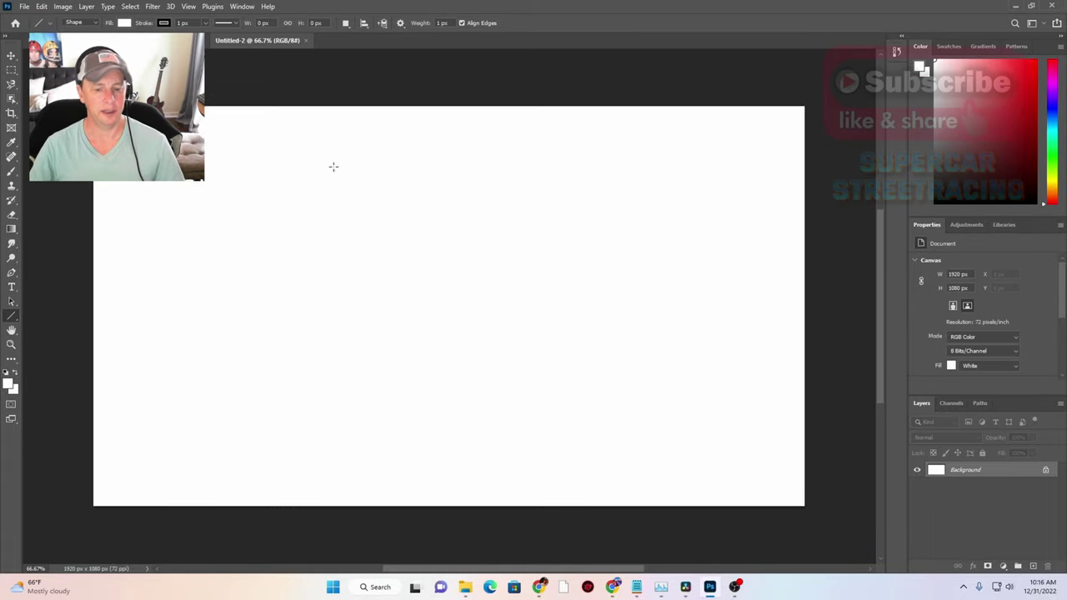
# Try pasting the copied color-range selection into the new document and undo the paste
pyautogui.hotkey('ctrl', 'v')
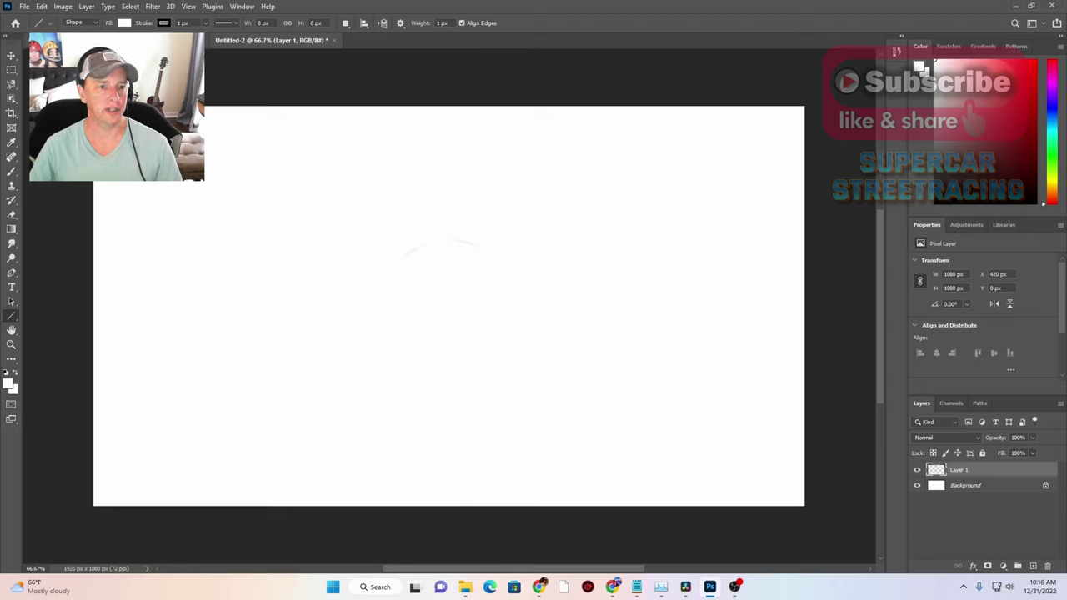
pyautogui.click(40, 6)
pyautogui.click(59, 18)
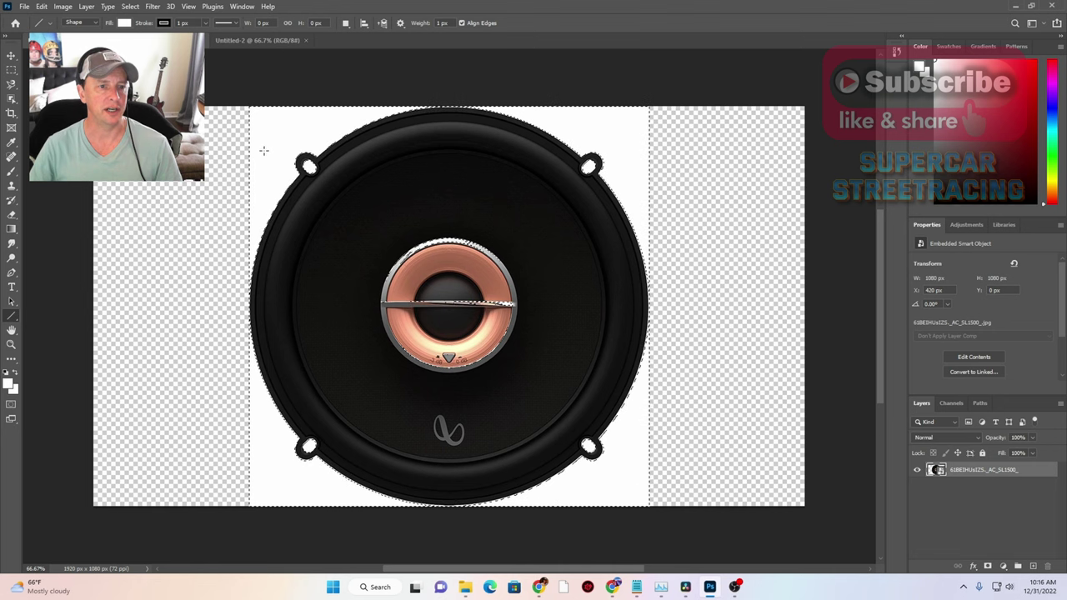
# Deselect the color-range selection on the speaker image and draw an elliptical marquee around the speaker's round rim
pyautogui.click(130, 7)
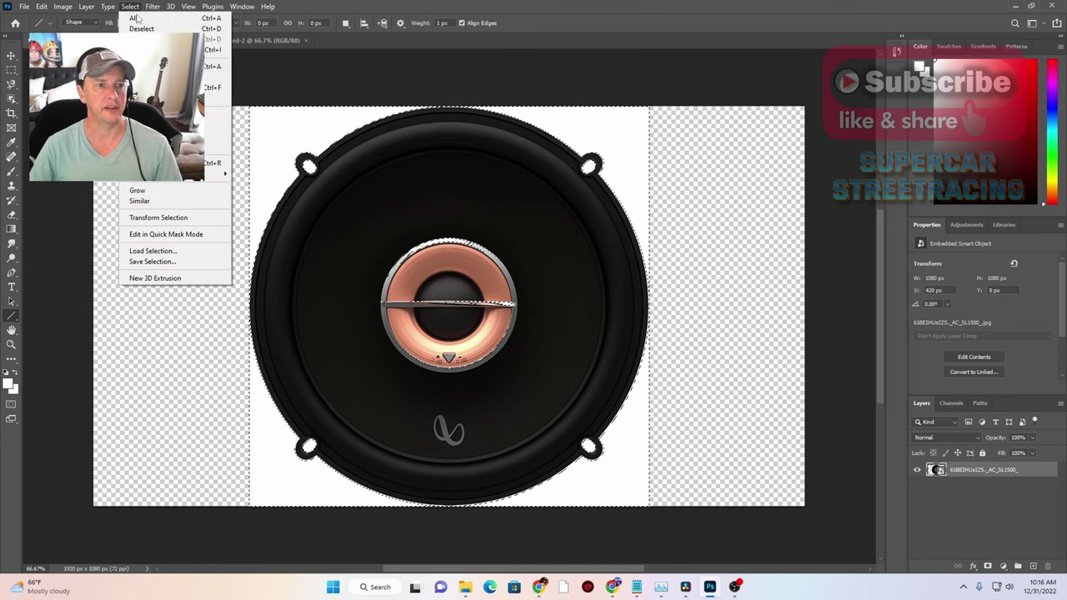
pyautogui.click(154, 28)
pyautogui.click(11, 70)
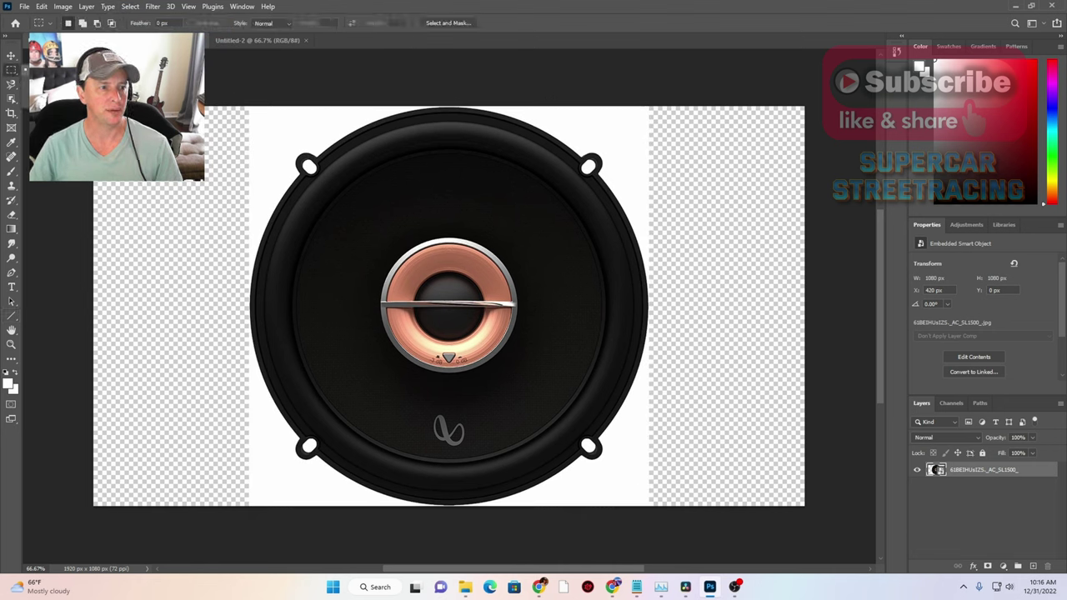
pyautogui.moveTo(255, 129); pyautogui.dragTo(651, 501)
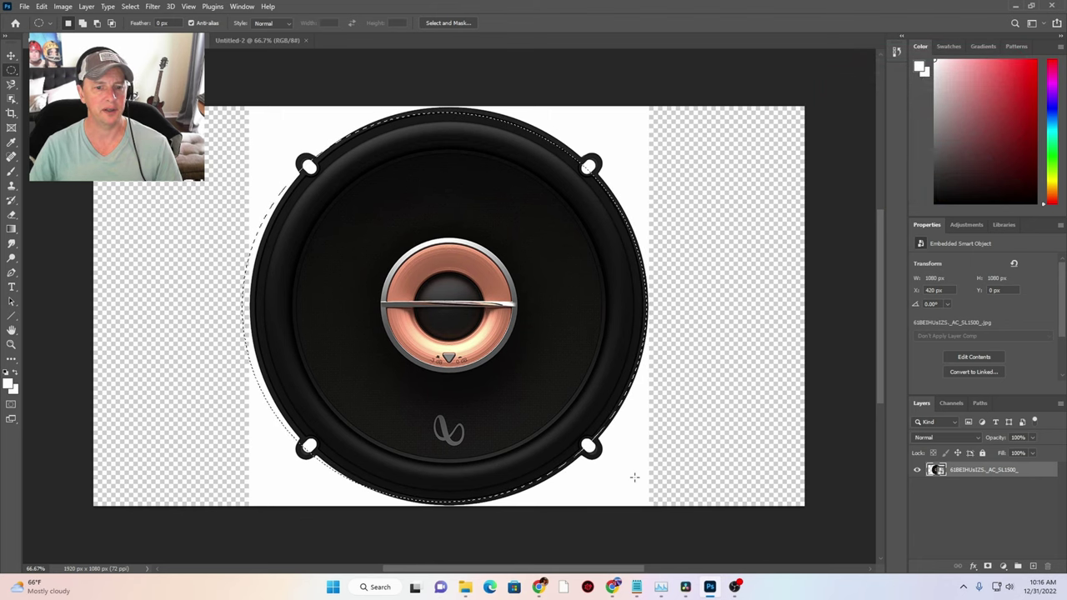
pyautogui.moveTo(564, 215); pyautogui.dragTo(565, 214)
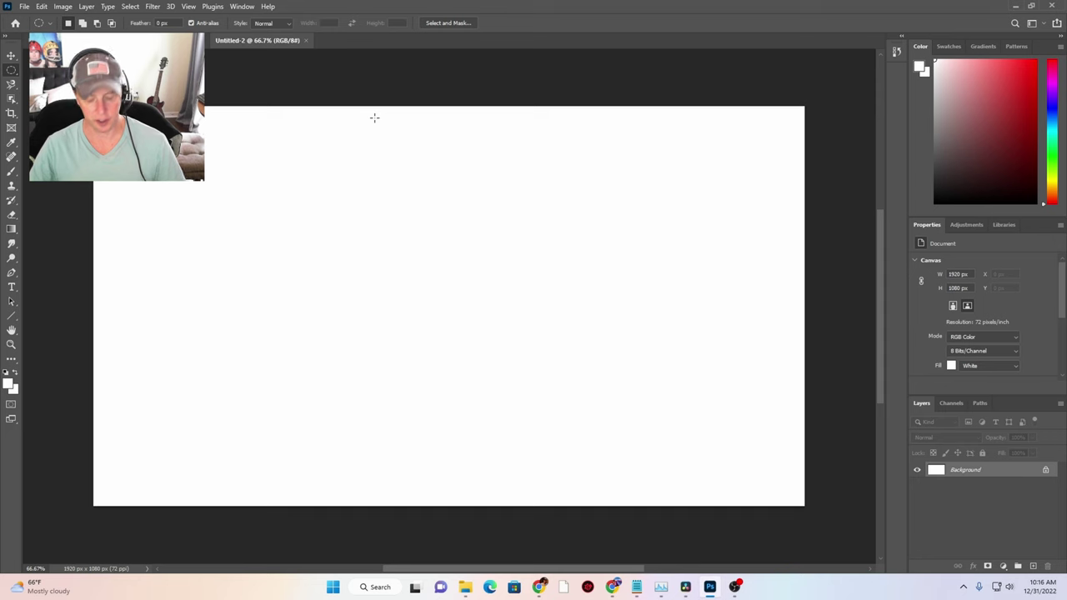
# Paste the elliptical speaker cutout into the 1920 x 1080 document and scale it to about 181 x 177 px near the canvas's upper edge
pyautogui.hotkey('ctrl', 'v')
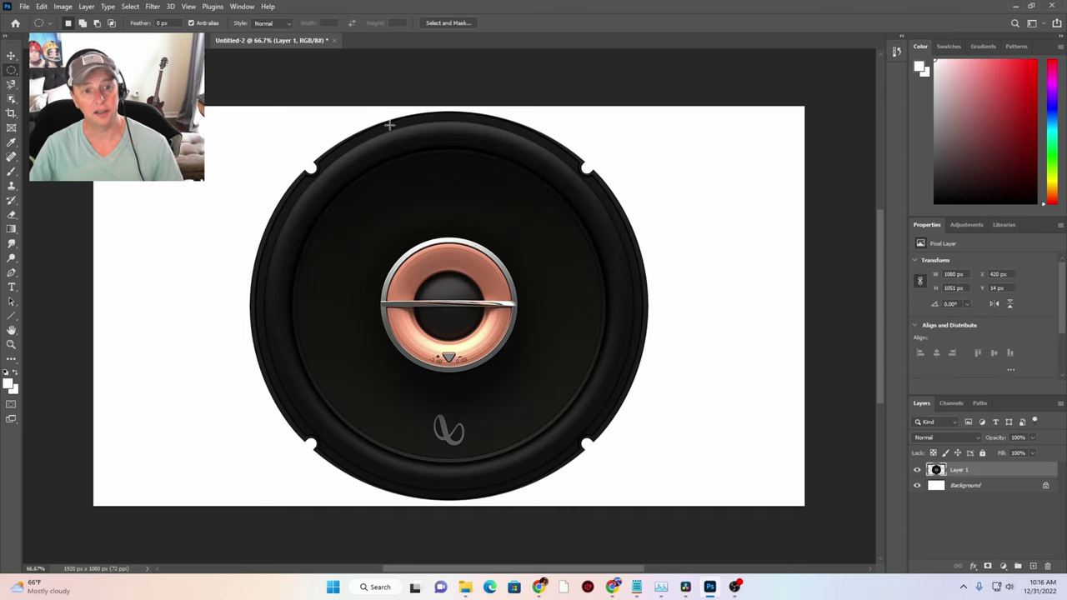
pyautogui.click(40, 6)
pyautogui.moveTo(133, 263)
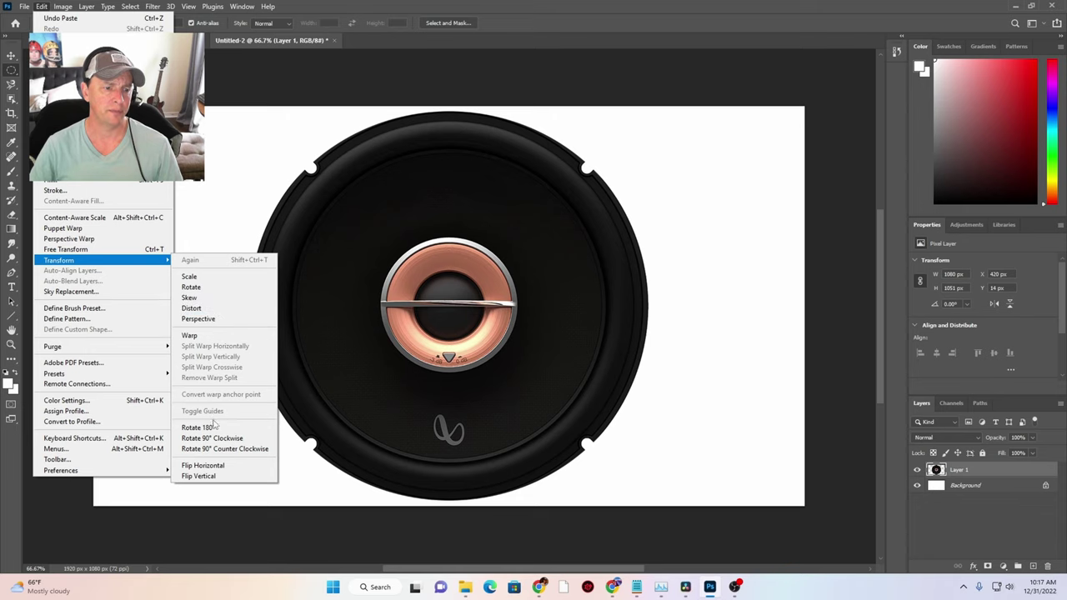
pyautogui.click(209, 276)
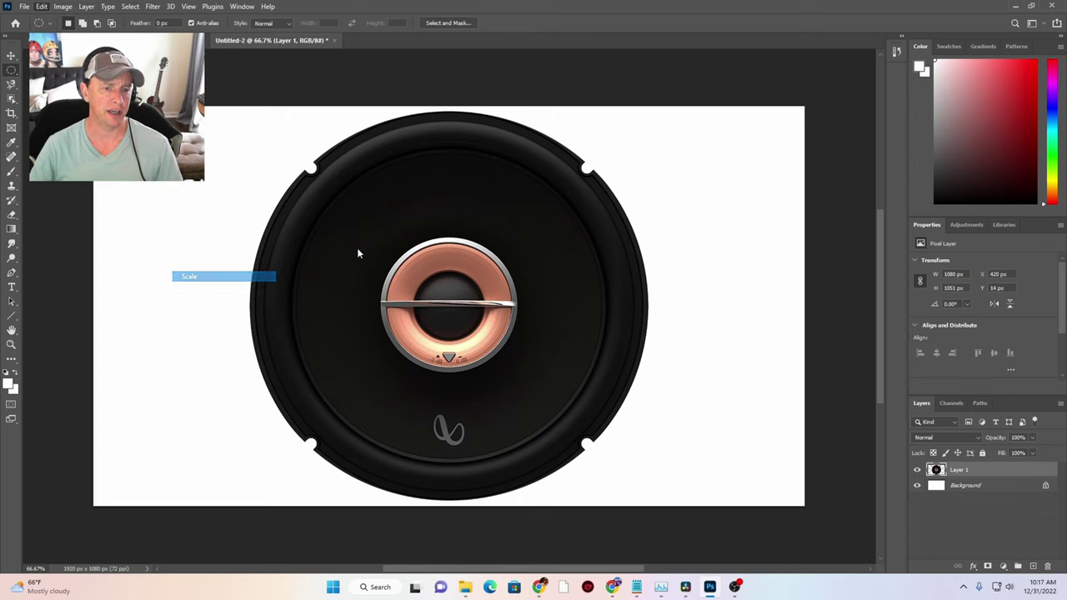
pyautogui.moveTo(647, 111); pyautogui.dragTo(583, 204)
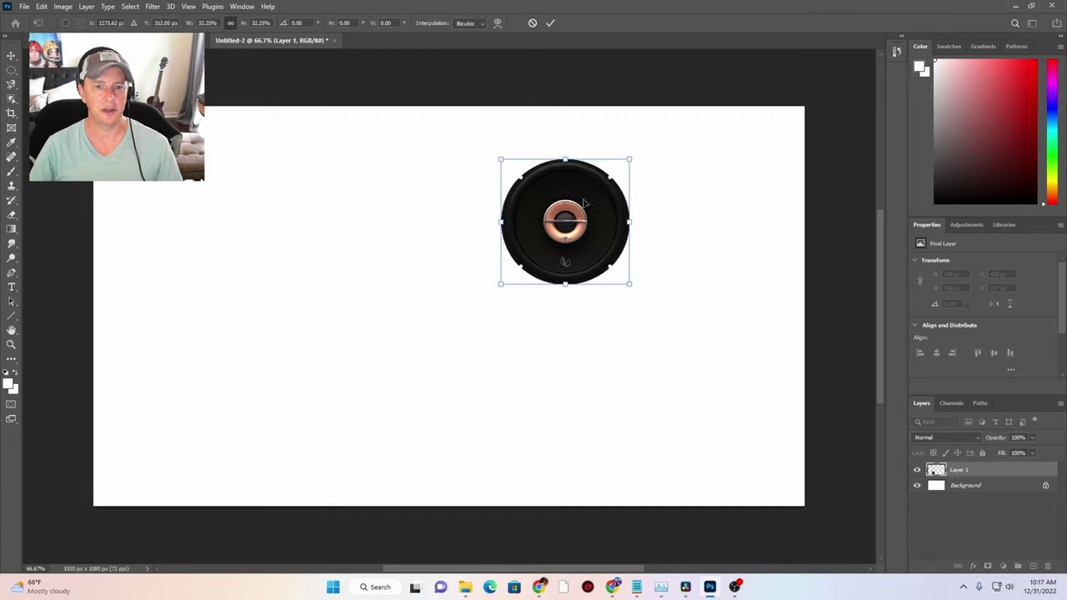
pyautogui.moveTo(627, 160); pyautogui.dragTo(607, 173)
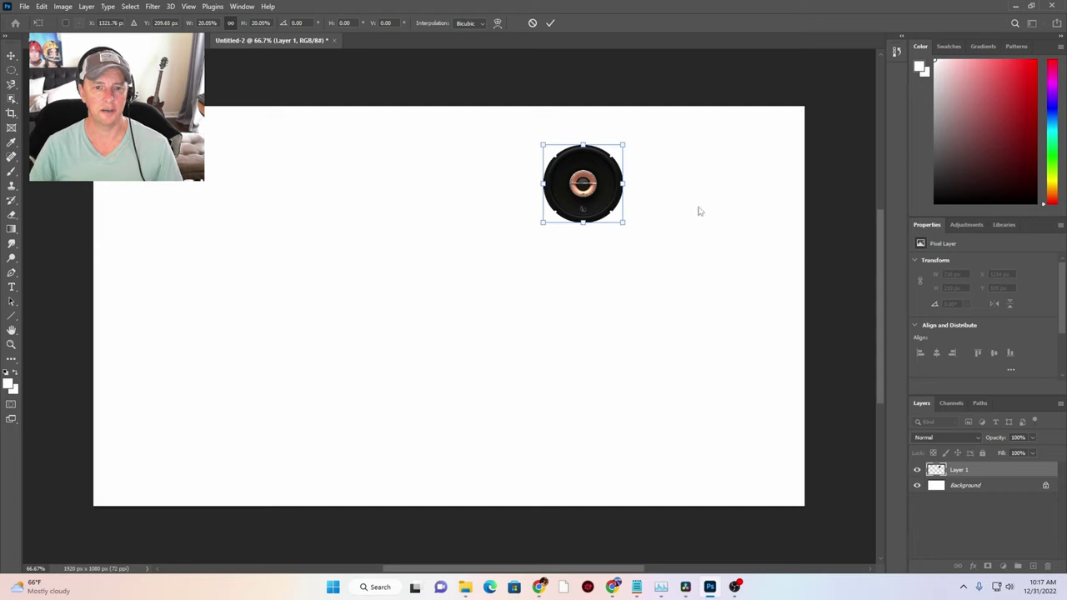
pyautogui.moveTo(621, 145); pyautogui.dragTo(577, 159)
pyautogui.press('Return')
pyautogui.press('m')
# Duplicate the speaker layer and move the copy horizontally to the canvas's upper-right corner, at about X 1695 px, Y 48 px
pyautogui.rightClick(1013, 475)
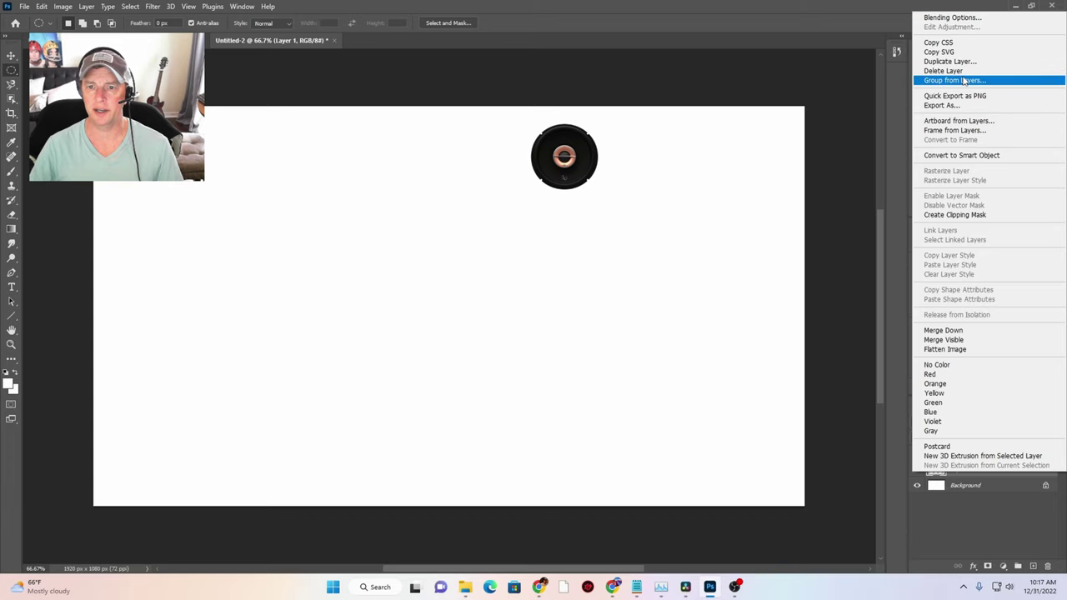
pyautogui.click(593, 259)
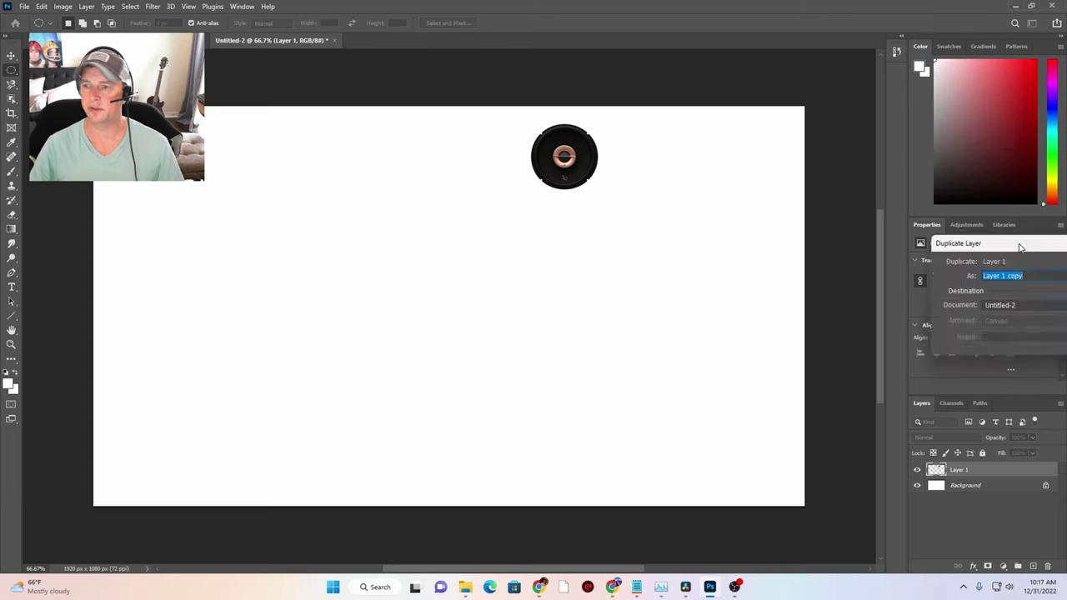
pyautogui.rightClick(617, 300)
pyautogui.click(624, 329)
pyautogui.click(675, 298)
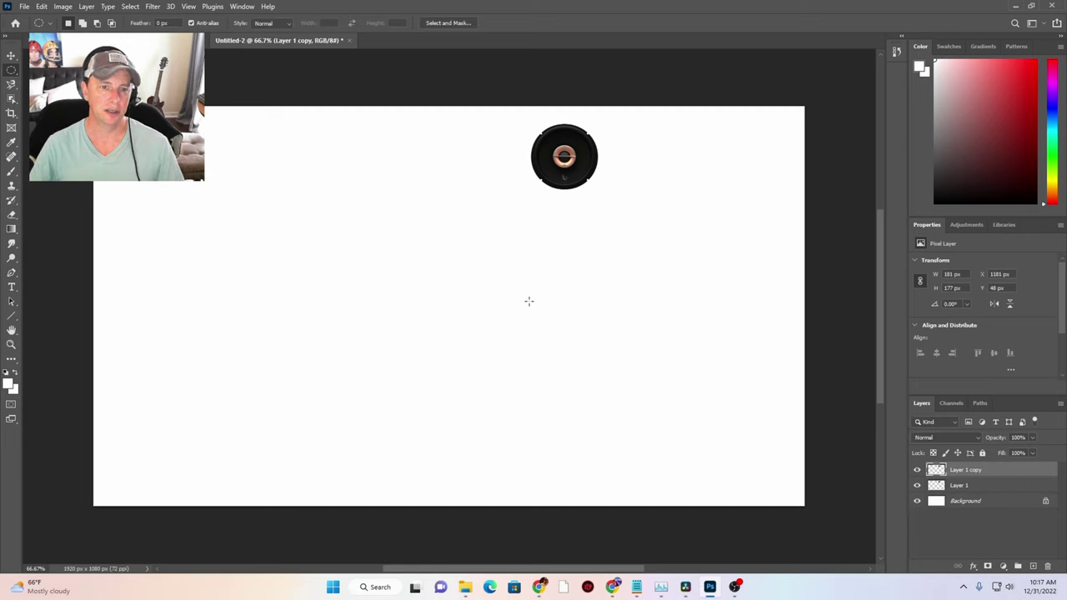
pyautogui.click(11, 56)
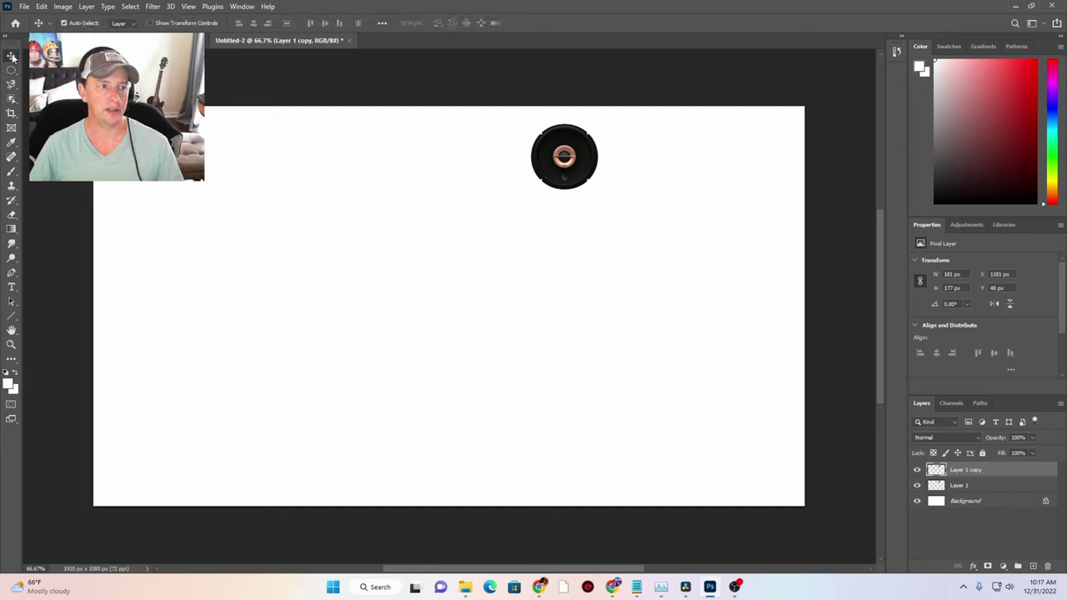
pyautogui.moveTo(566, 150); pyautogui.dragTo(751, 152)
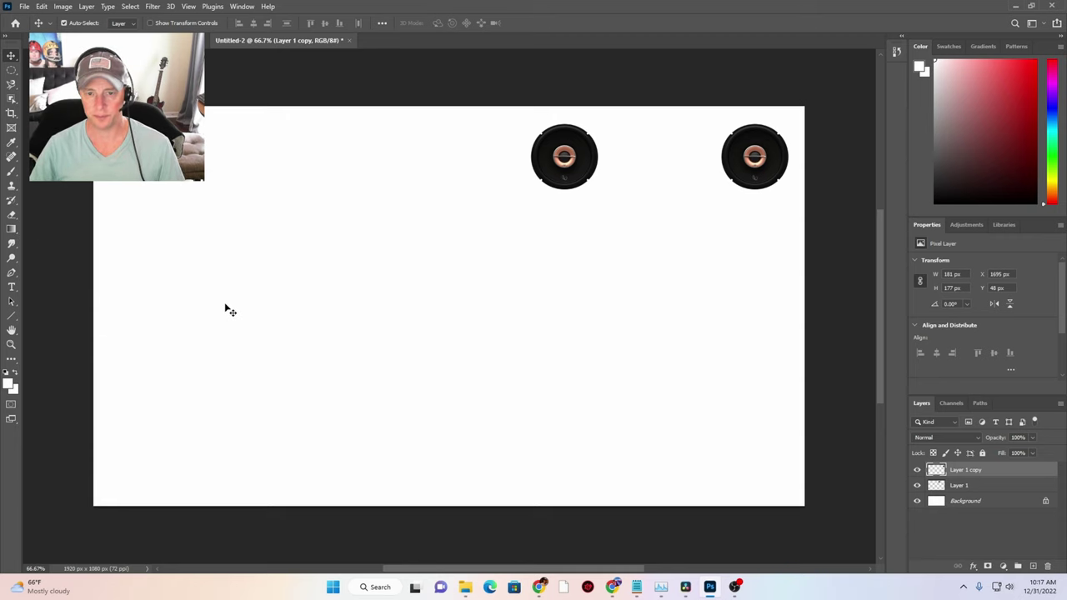
# Switch to TextStudio in Chrome and open the Esport text effect from the site's logo gallery
pyautogui.click(614, 578)
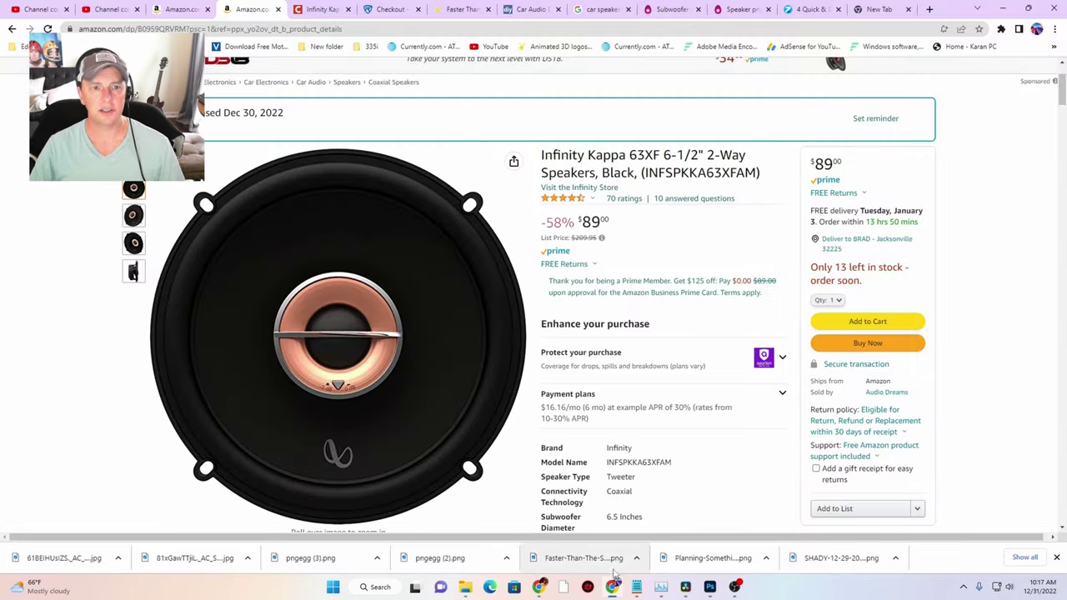
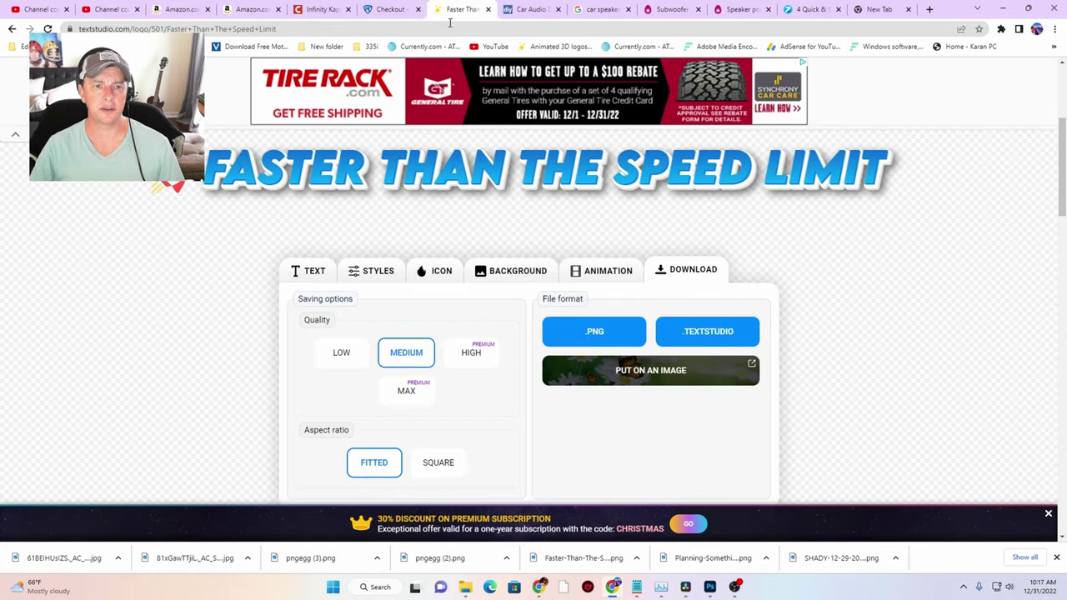
pyautogui.click(315, 280)
pyautogui.moveTo(442, 300); pyautogui.dragTo(264, 312)
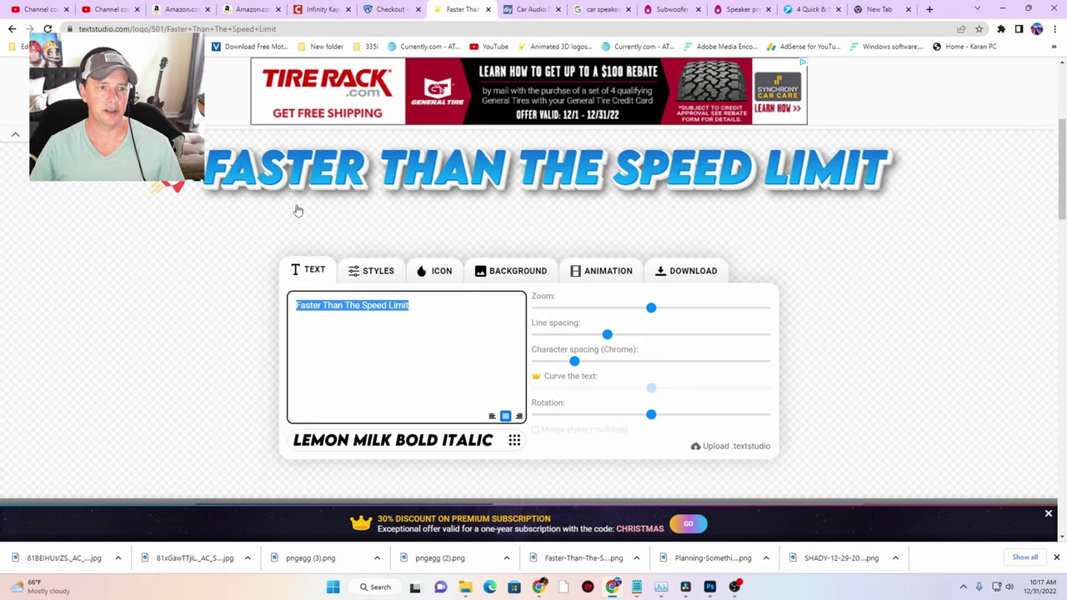
pyautogui.scroll(3, 298, 210)
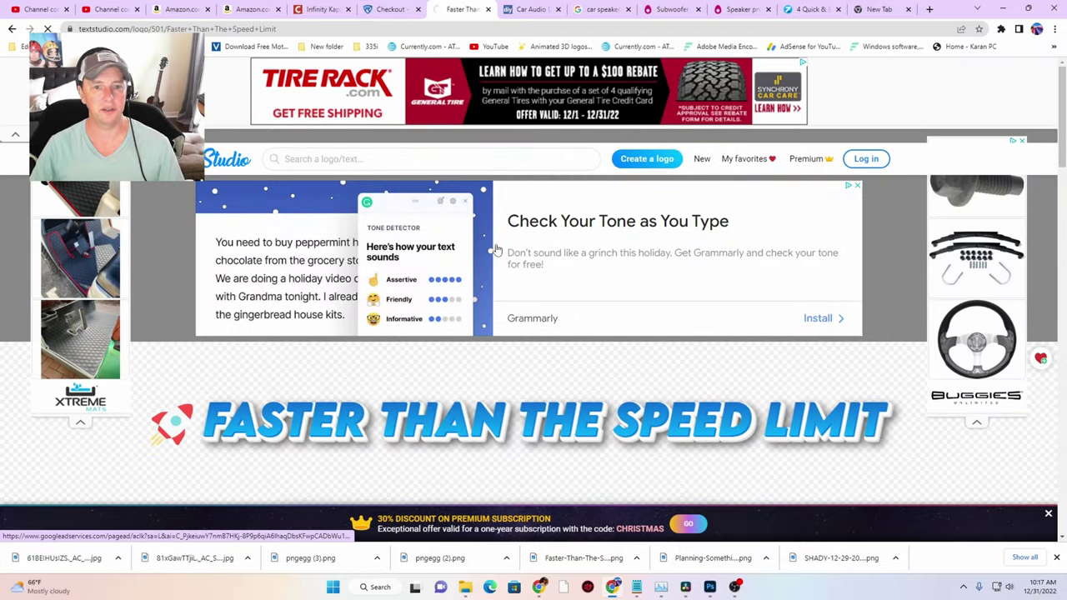
pyautogui.scroll(-3, 633, 232)
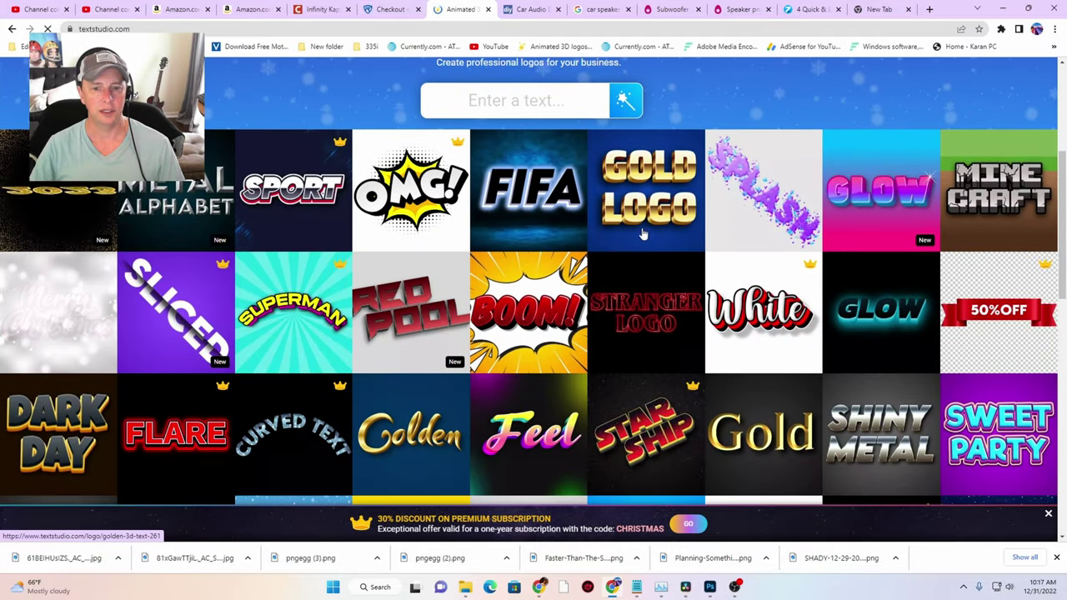
pyautogui.scroll(-5, 642, 235)
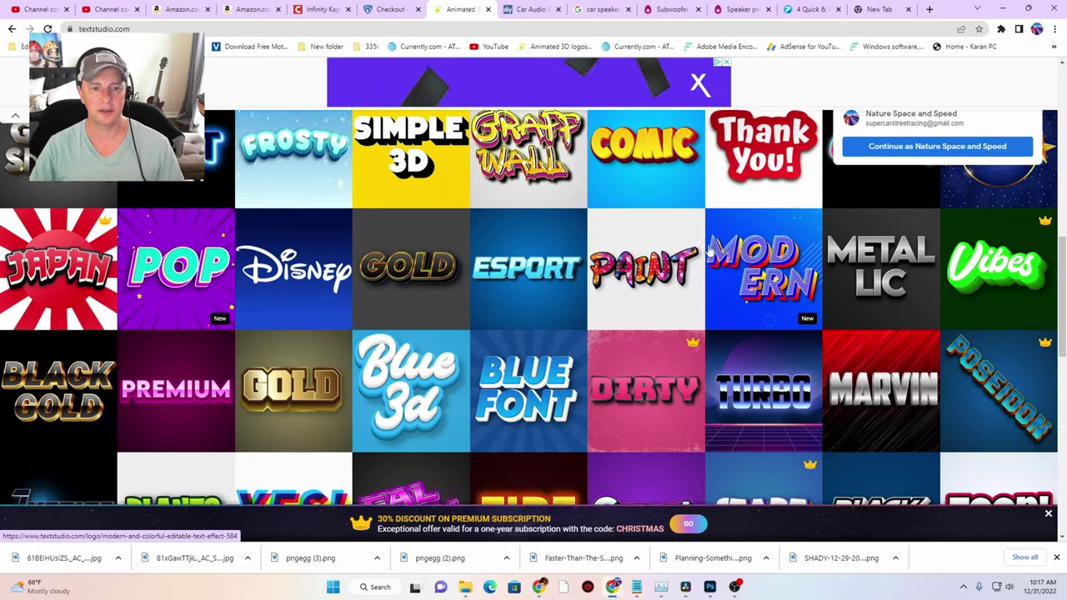
pyautogui.scroll(-1, 709, 249)
pyautogui.click(548, 188)
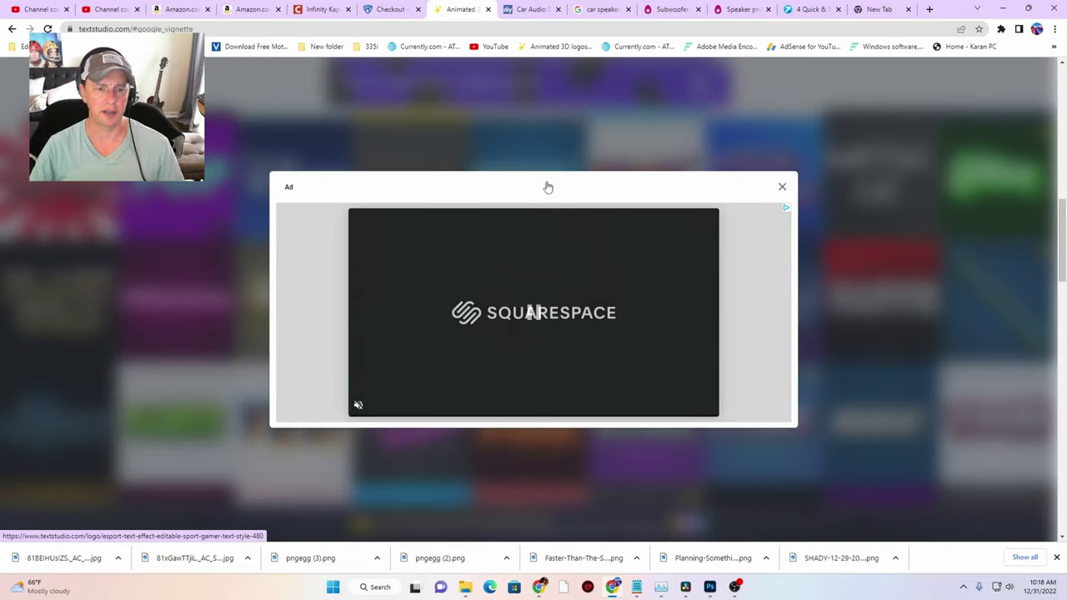
pyautogui.click(782, 186)
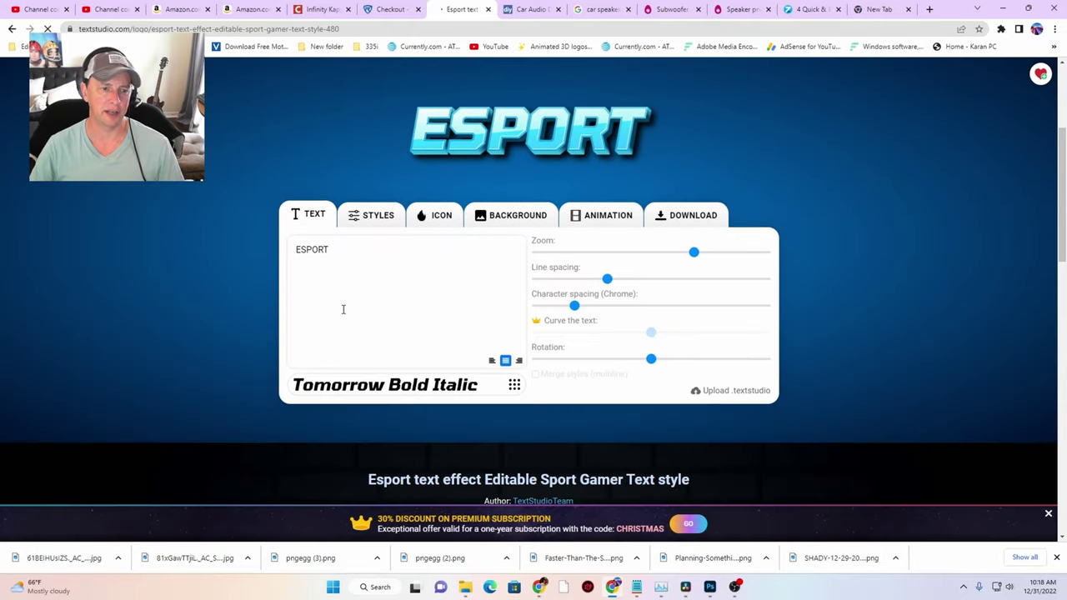
# Replace the ESPORT logo text with "Infinity 6.5" 2 Way"
pyautogui.moveTo(335, 251); pyautogui.dragTo(290, 258)
pyautogui.write('In')
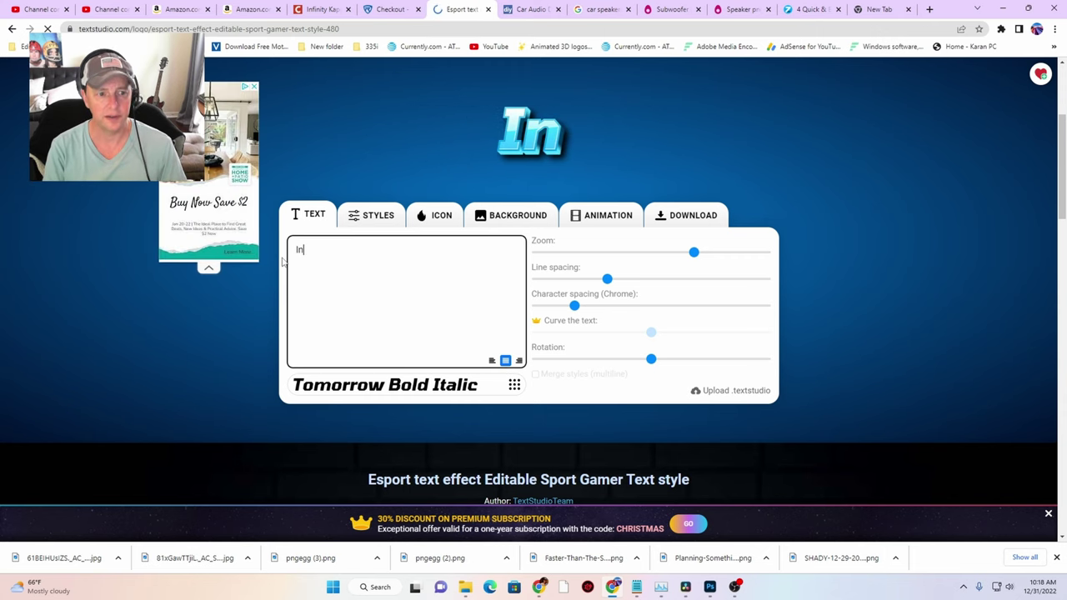
pyautogui.write('i')
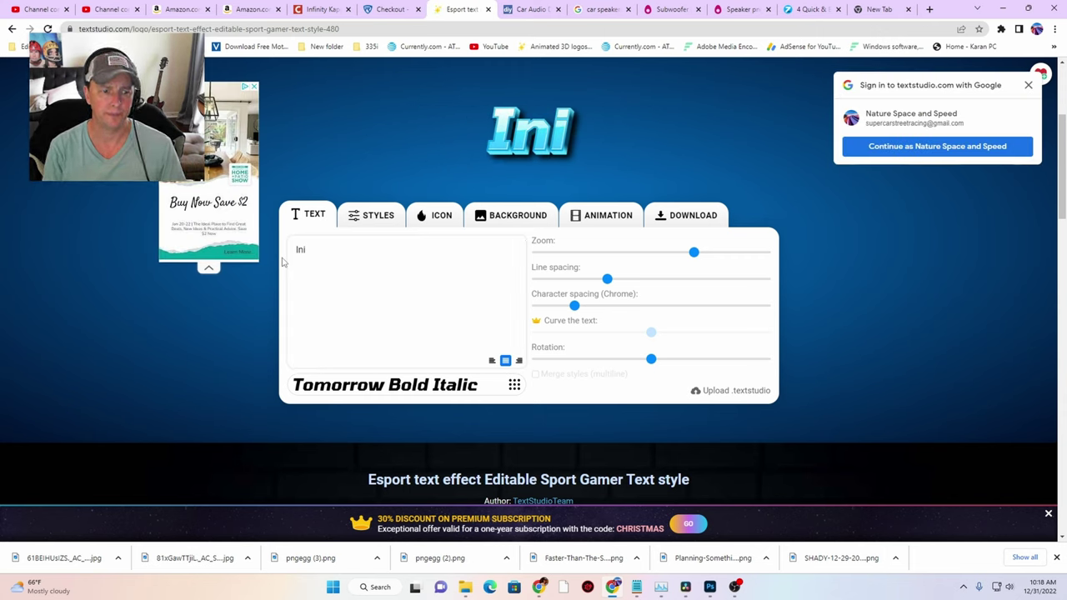
pyautogui.click(396, 239)
pyautogui.press('BackSpace')
pyautogui.write('finity ')
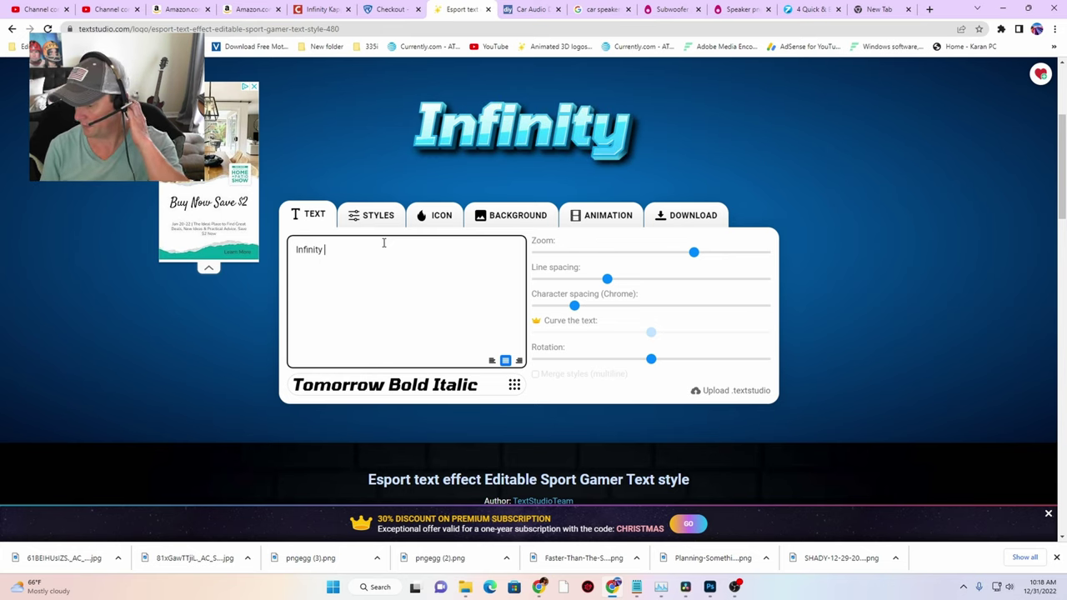
pyautogui.write('6.')
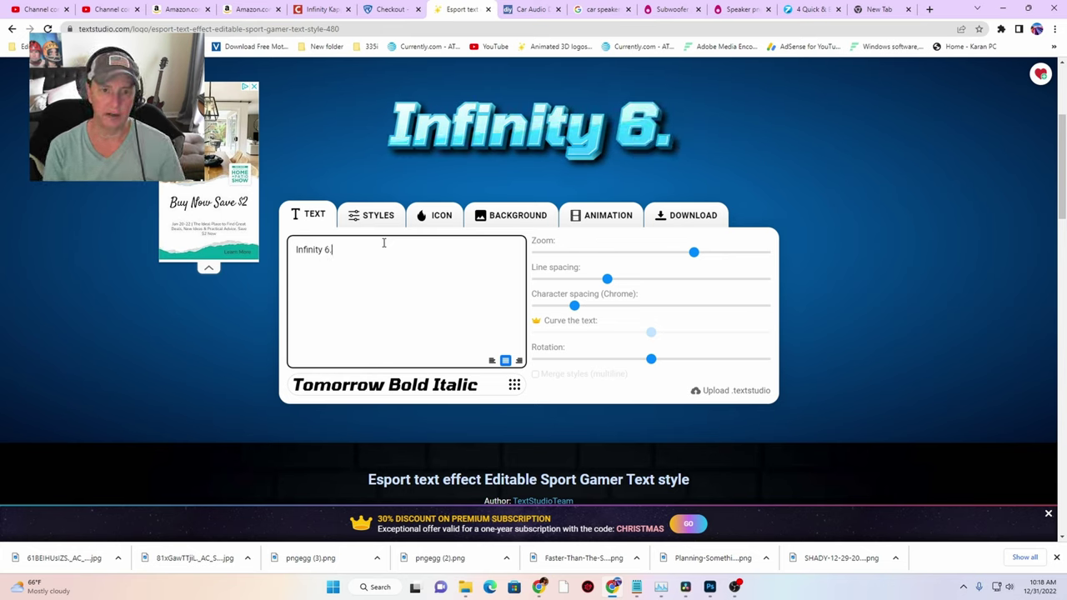
pyautogui.write('5"')
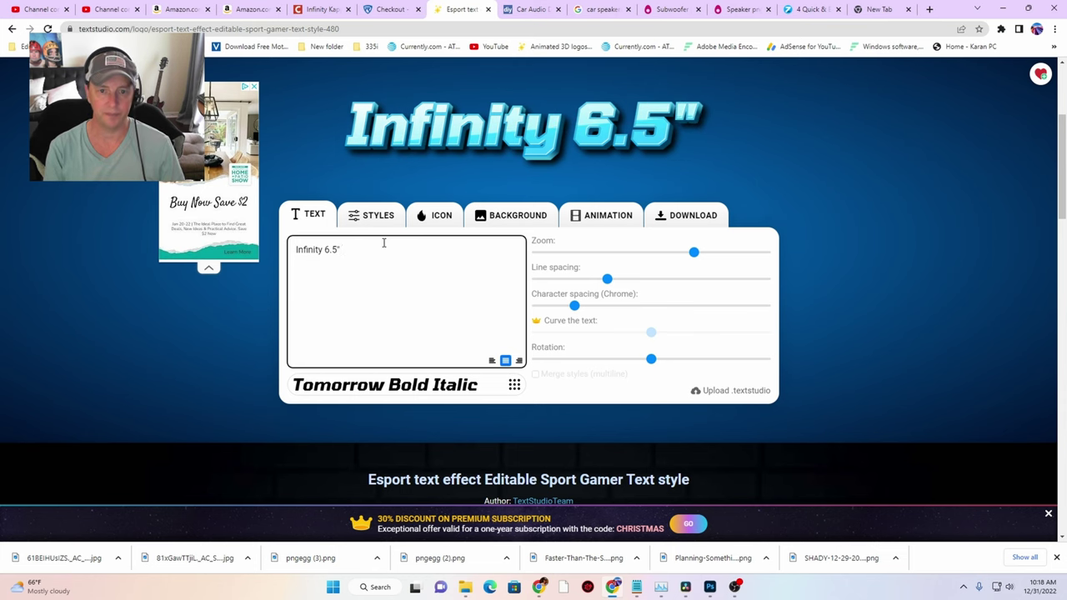
pyautogui.write(' 2 Way')
# Make the logo's background transparent and download it as a medium-quality PNG
pyautogui.click(506, 215)
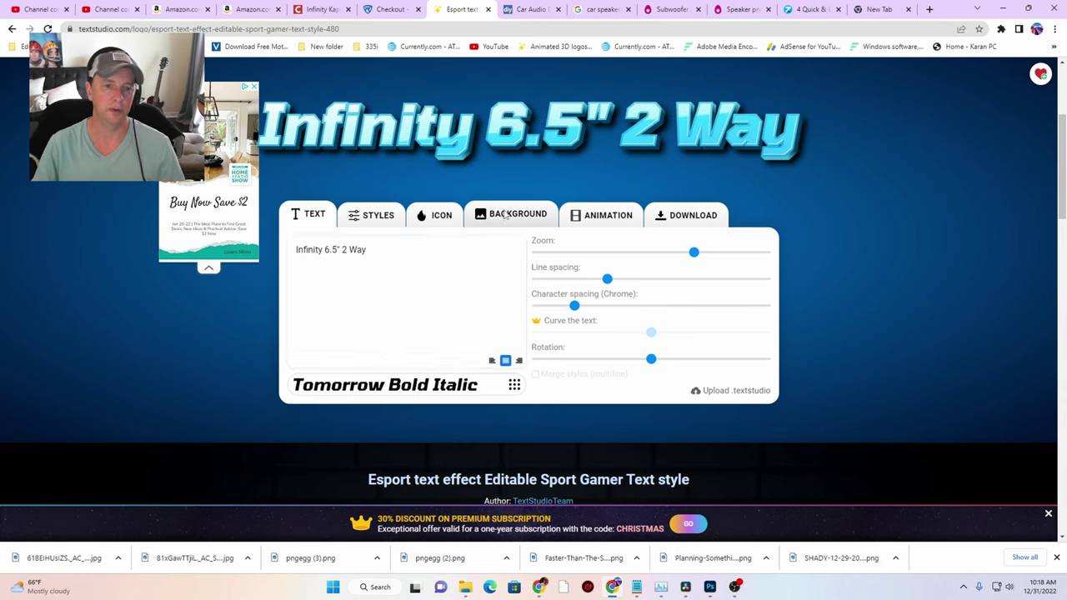
pyautogui.click(546, 243)
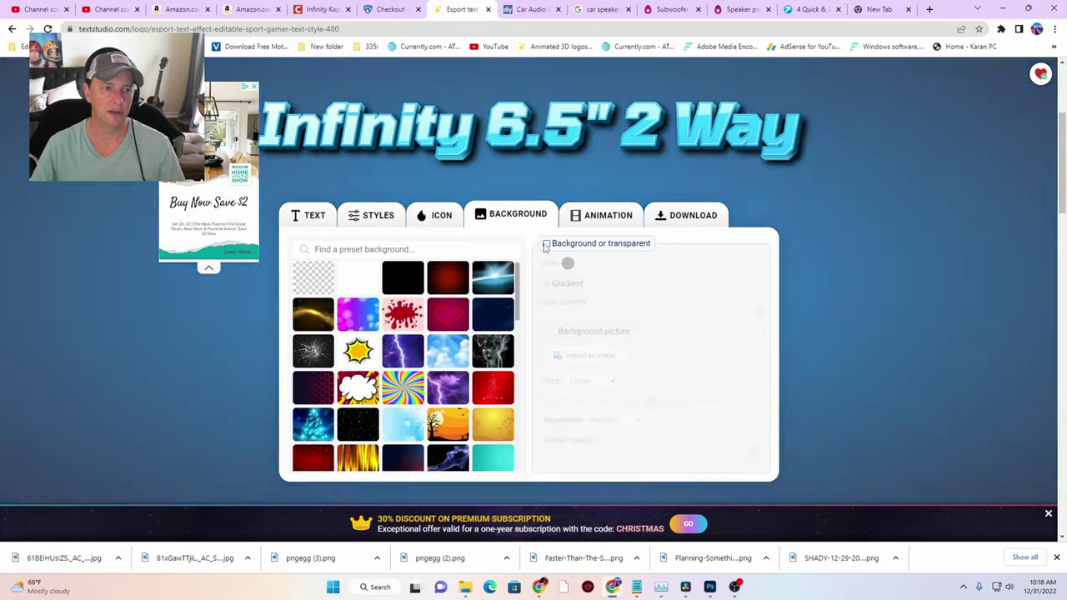
pyautogui.click(686, 215)
pyautogui.click(400, 302)
pyautogui.click(577, 274)
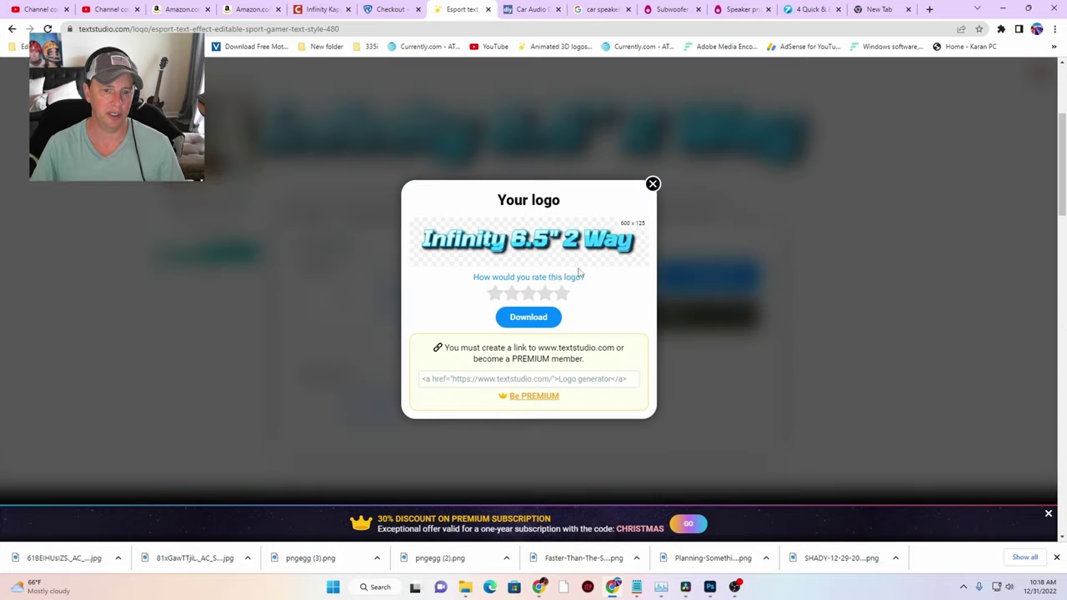
pyautogui.click(529, 318)
# Locate the downloaded Infinity 6.5" 2 Way PNG in its folder and place it into the Photoshop document with the two speakers
pyautogui.rightClick(84, 557)
pyautogui.click(123, 517)
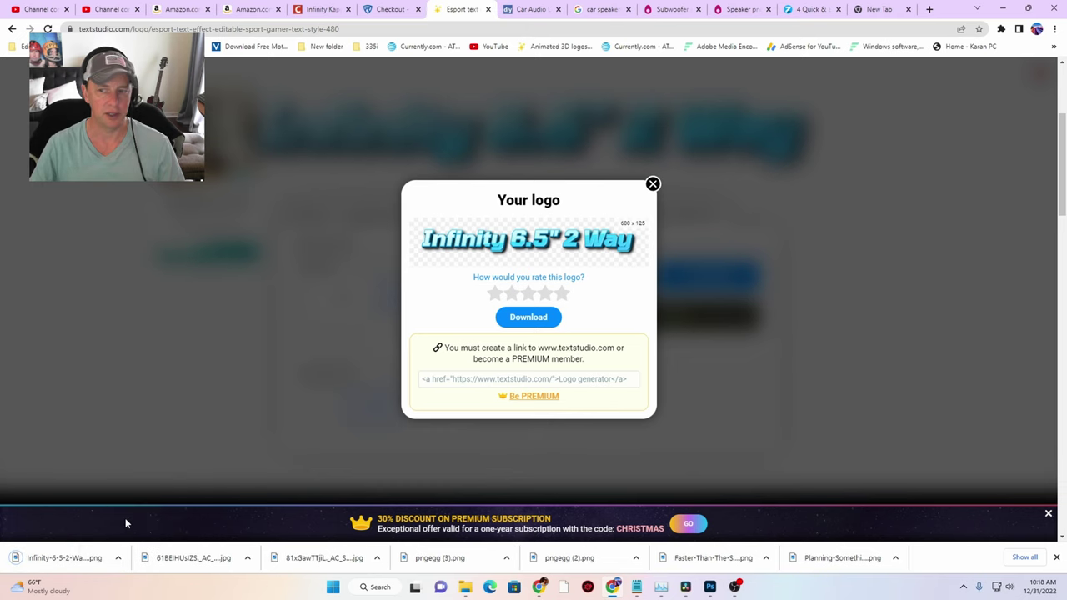
pyautogui.click(1001, 8)
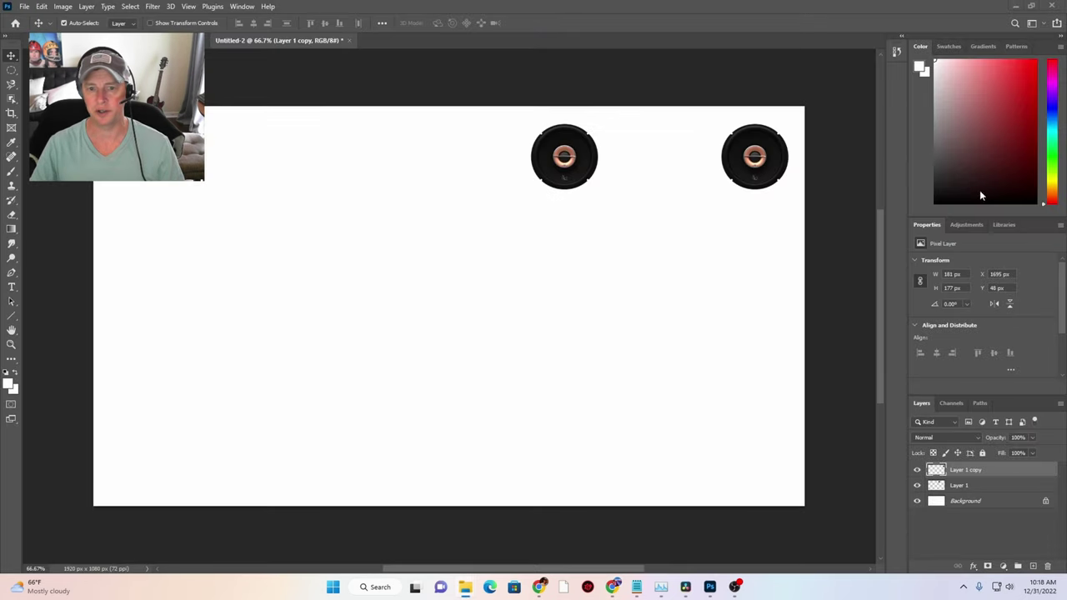
pyautogui.moveTo(750, 245); pyautogui.dragTo(645, 268)
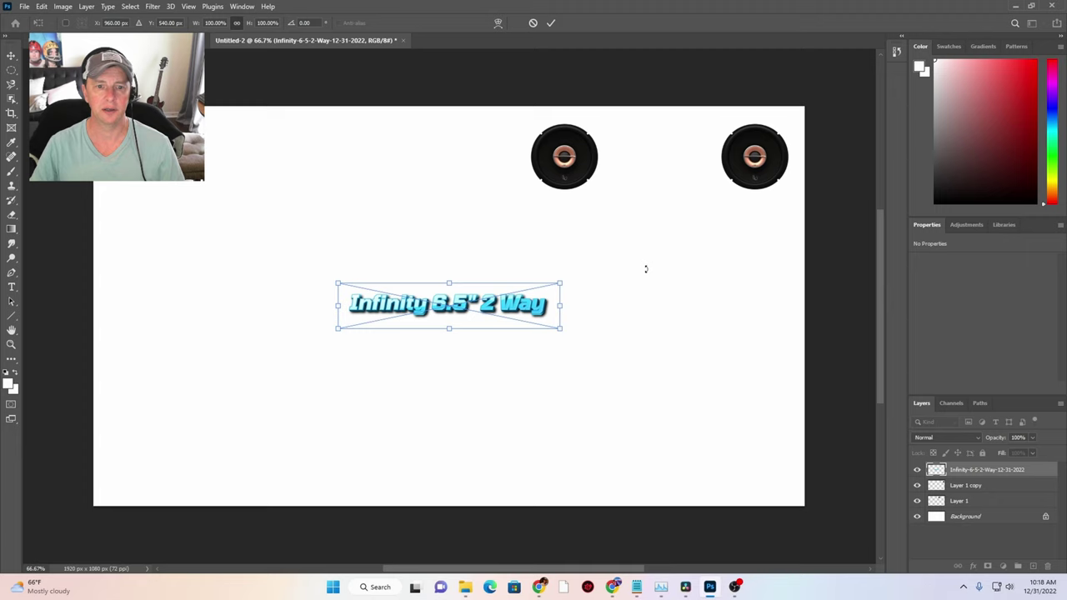
# Enlarge the Infinity 6.5" 2 Way logo to about 120% and position it across the tops of the two speakers
pyautogui.moveTo(558, 284); pyautogui.dragTo(735, 131)
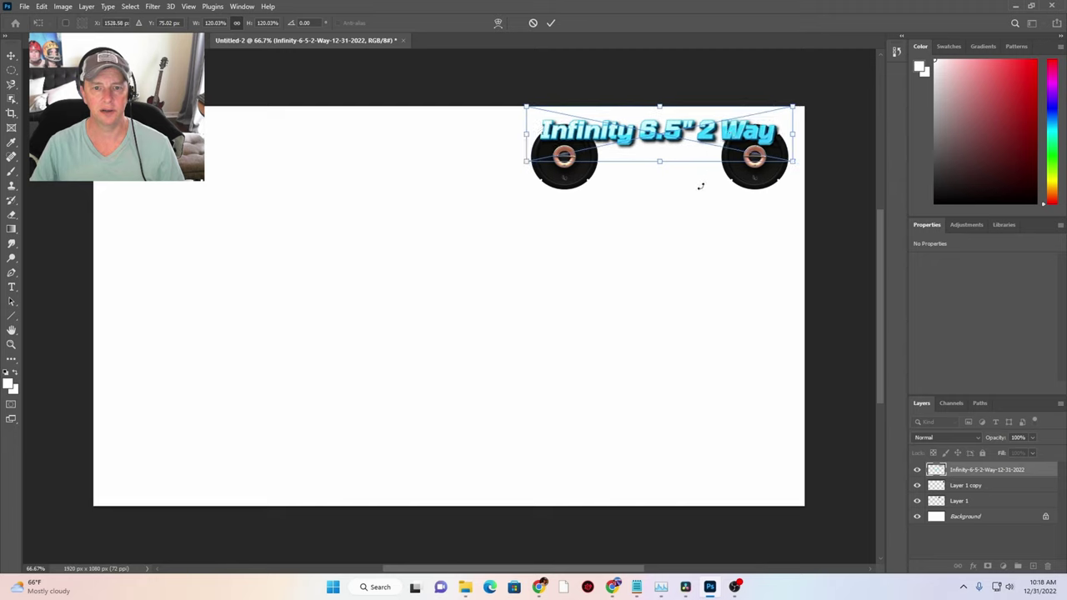
pyautogui.press('Return')
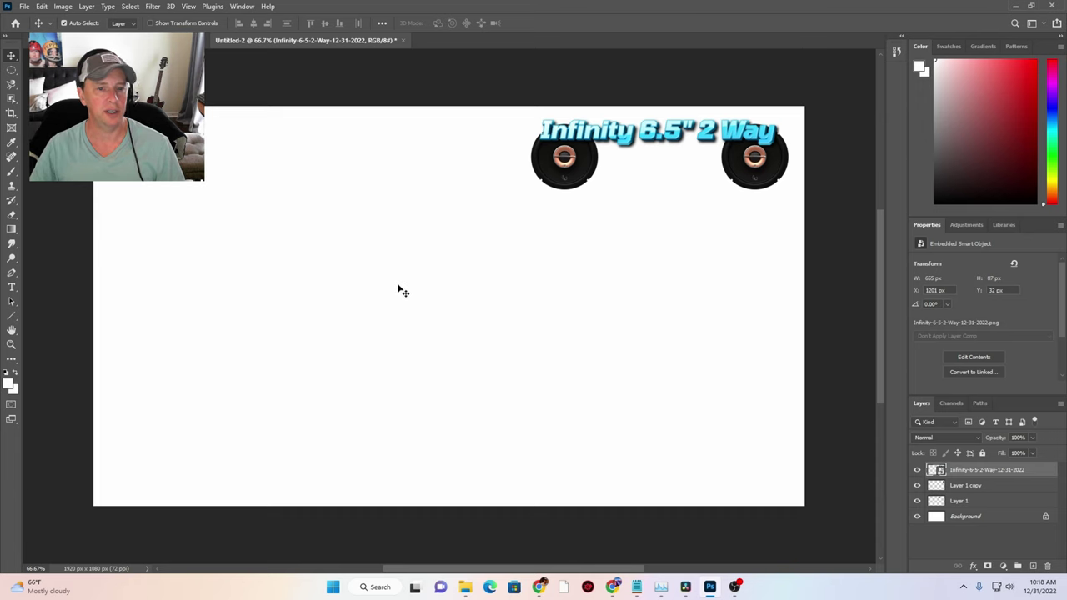
# Switch to Chrome and open the Skar Audio SDR-12 D4 12" subwoofer product page from the Amazon order history
pyautogui.click(611, 586)
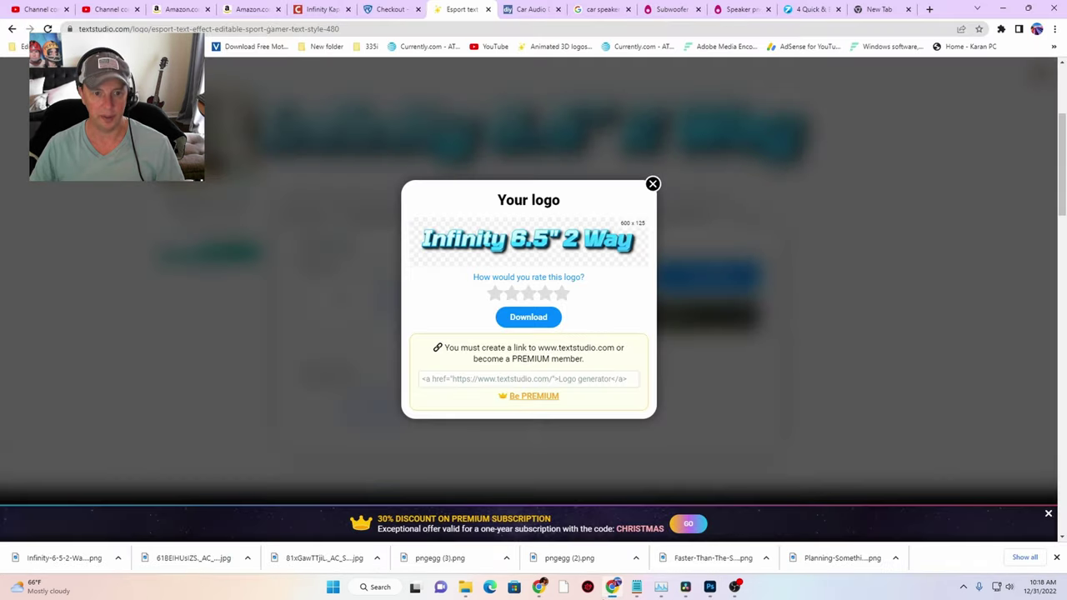
pyautogui.click(253, 9)
pyautogui.scroll(2, 423, 124)
pyautogui.click(170, 235)
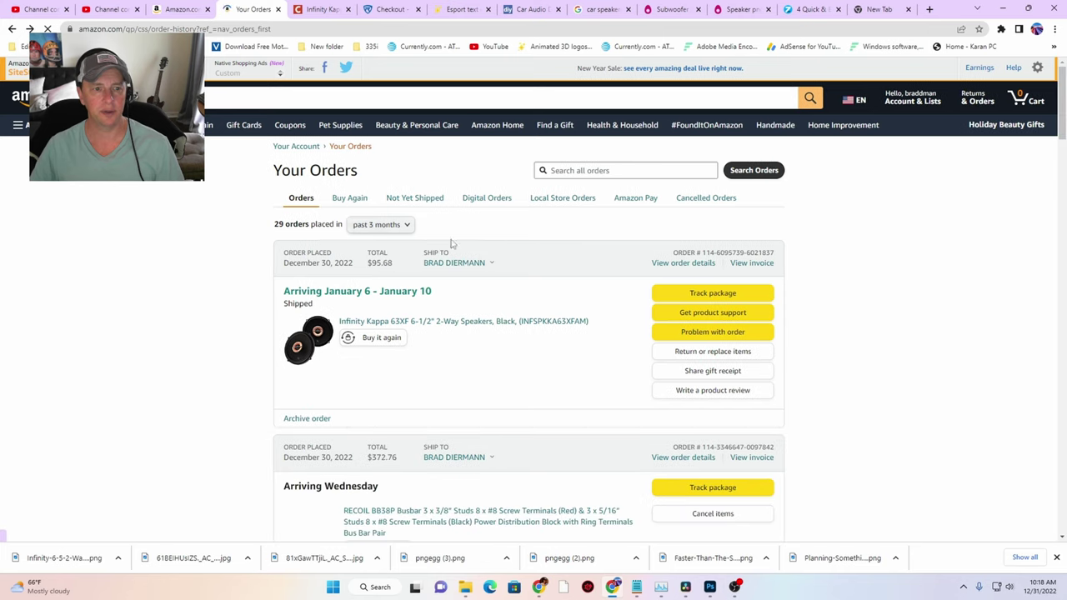
pyautogui.scroll(-6, 500, 267)
pyautogui.scroll(-15, 502, 263)
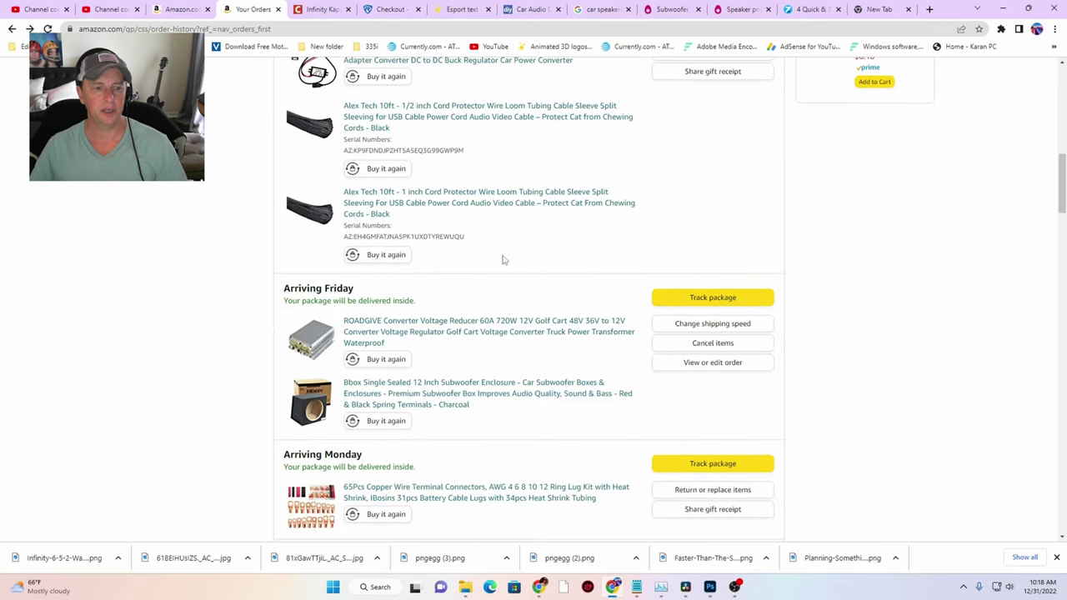
pyautogui.scroll(-1, 500, 260)
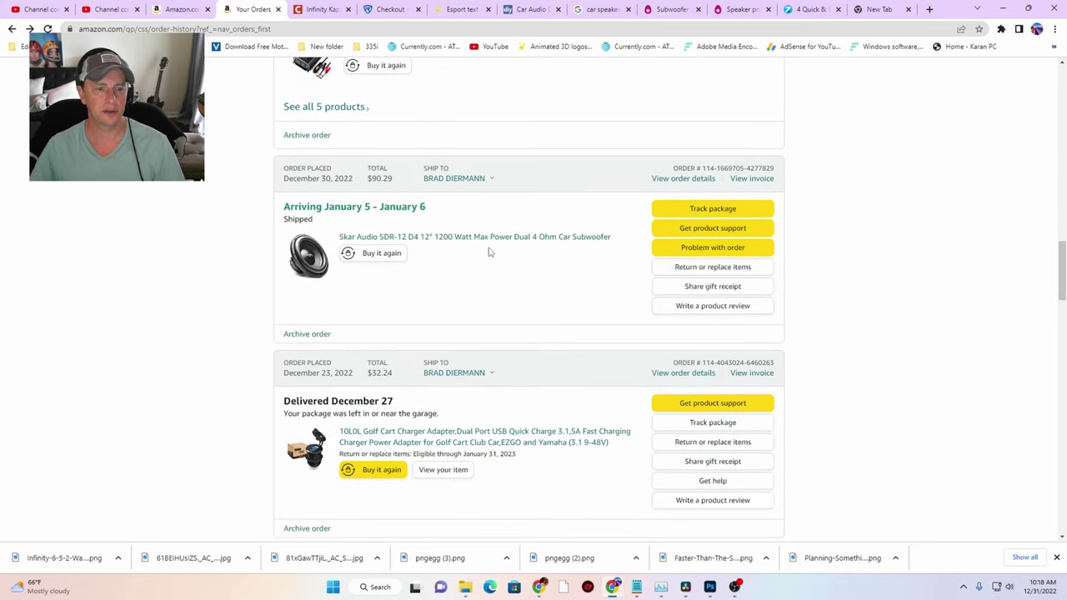
pyautogui.click(485, 239)
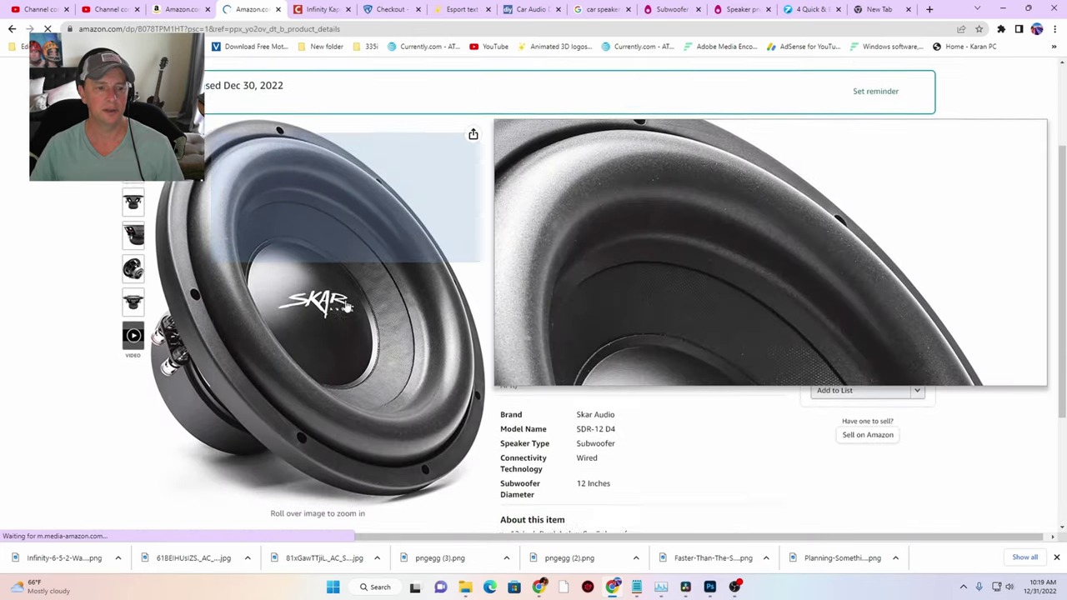
# Enlarge the main subwoofer product photo and save it to Downloads as 71h0c2b0nFL._AC_SL1500_.jpg
pyautogui.click(333, 290)
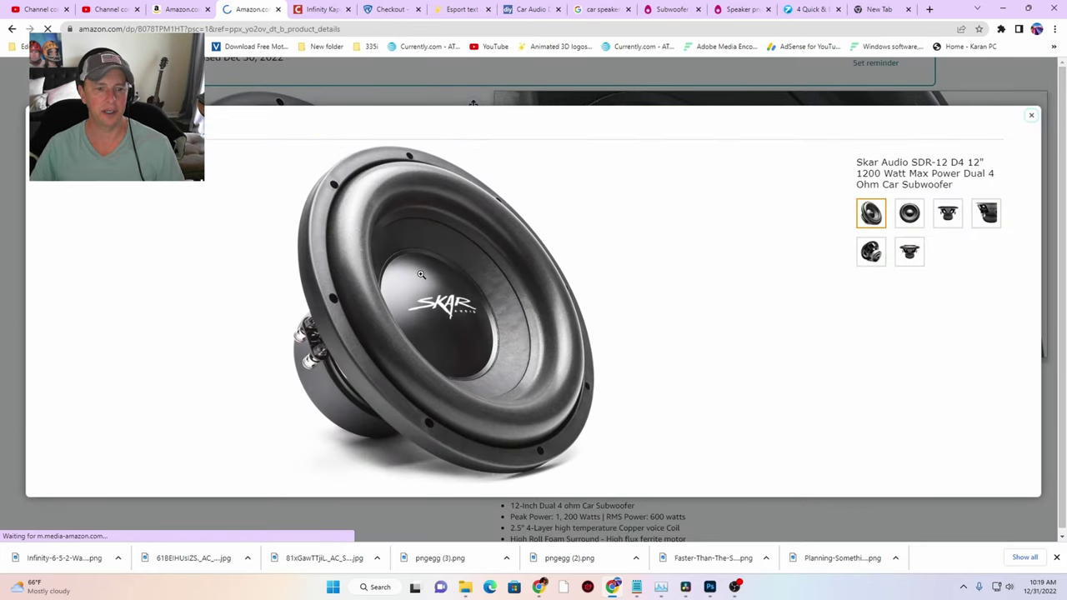
pyautogui.rightClick(427, 267)
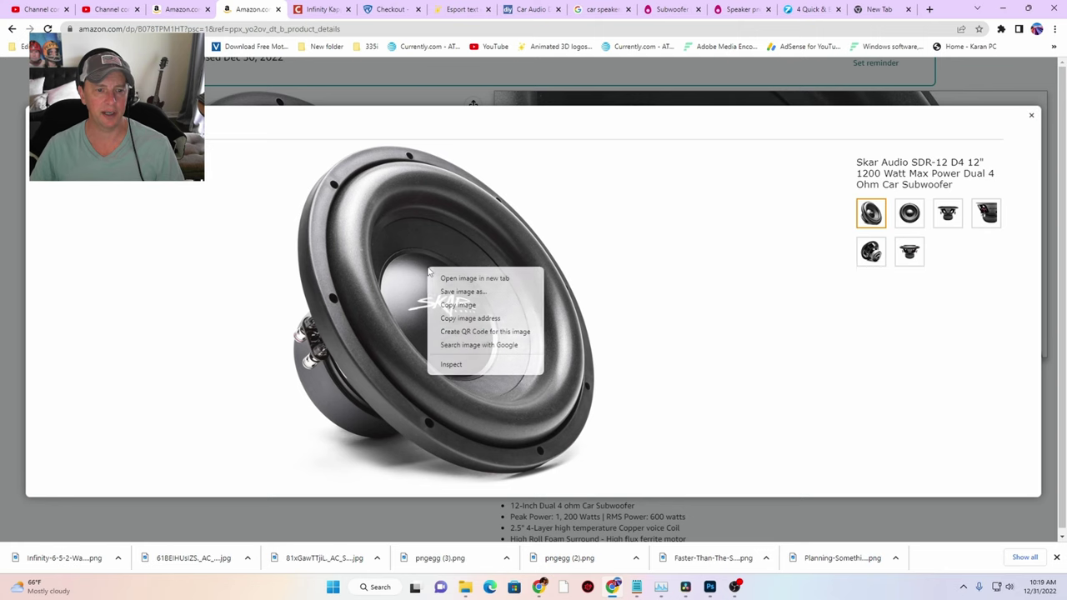
pyautogui.click(464, 290)
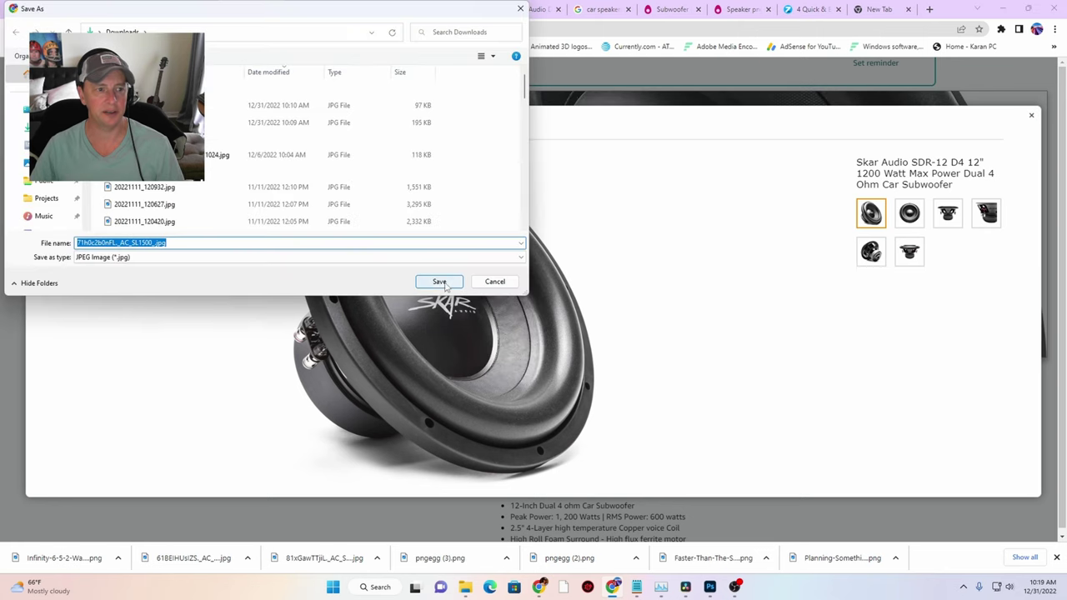
pyautogui.click(441, 281)
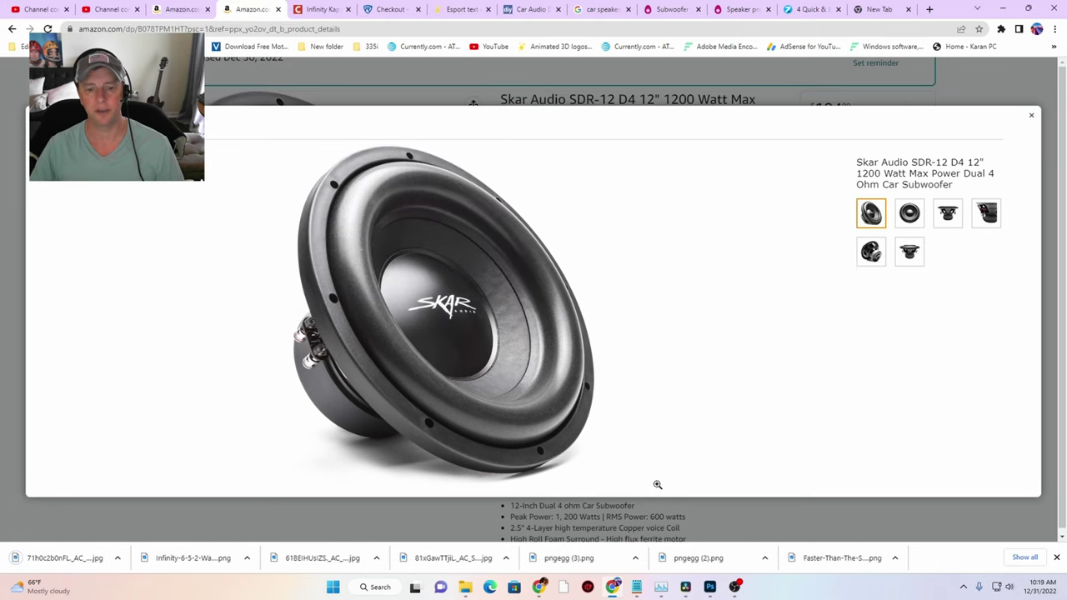
# Switch to Photoshop and close the Untitled-1 speaker document without saving its changes
pyautogui.click(710, 586)
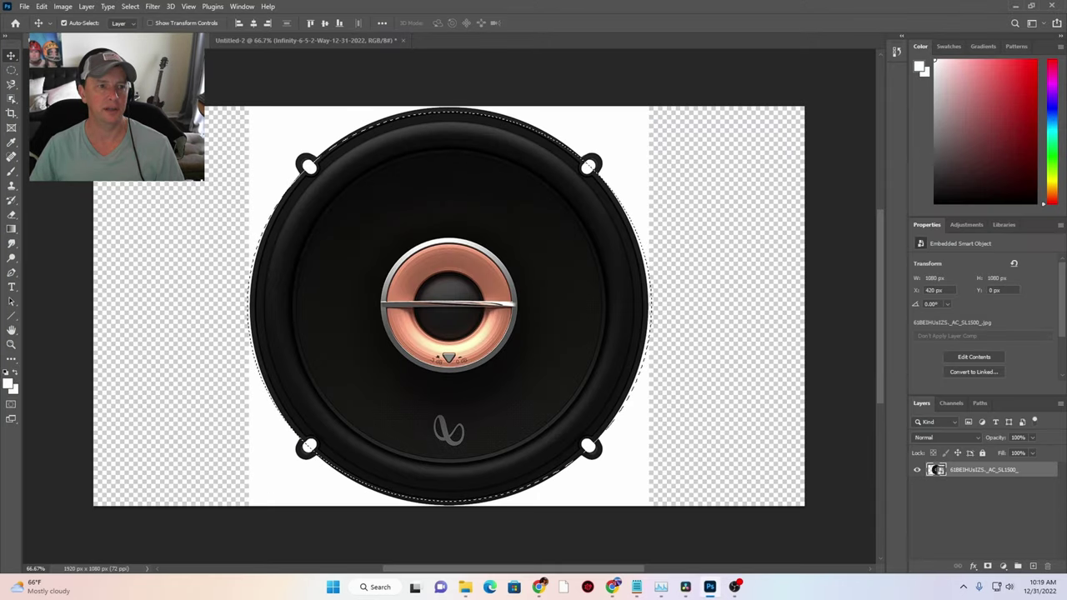
pyautogui.hotkey('ctrl', 'w')
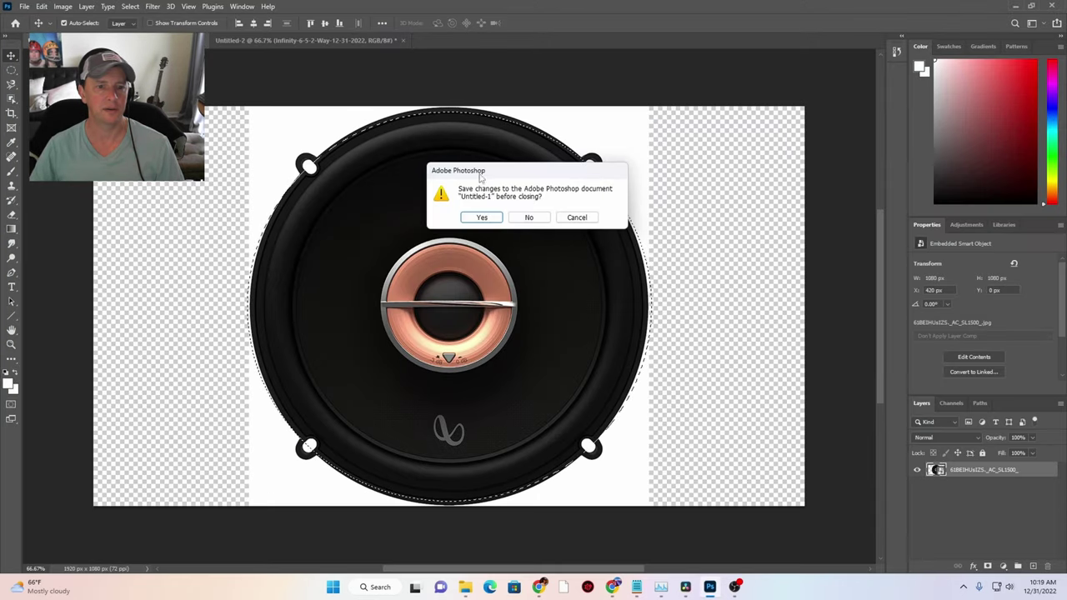
pyautogui.click(482, 218)
pyautogui.click(504, 319)
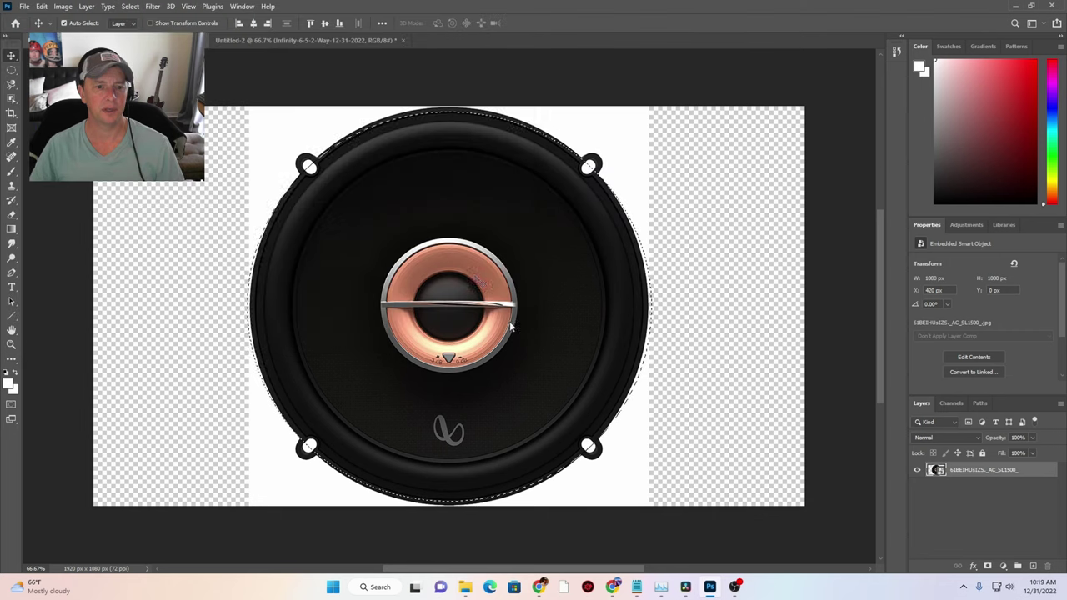
pyautogui.hotkey('ctrl', 'w')
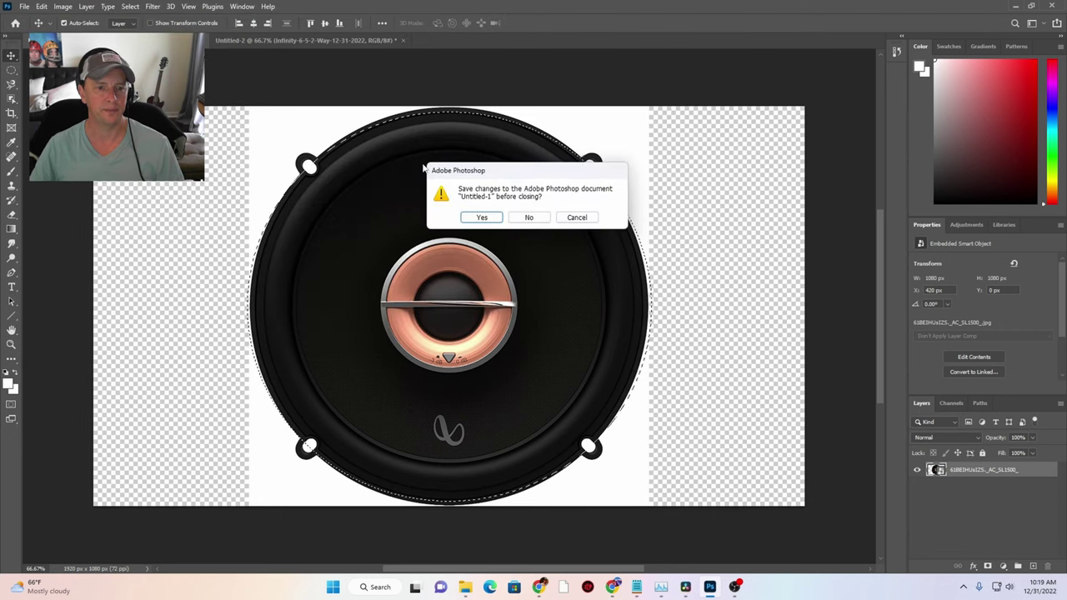
pyautogui.click(528, 218)
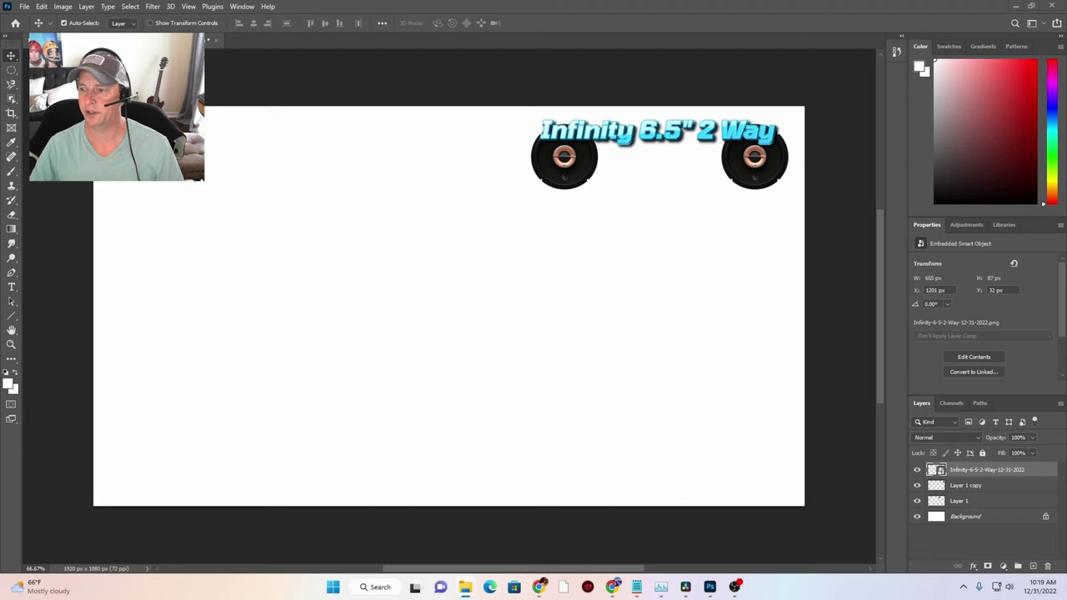
pyautogui.click(25, 7)
pyautogui.click(35, 19)
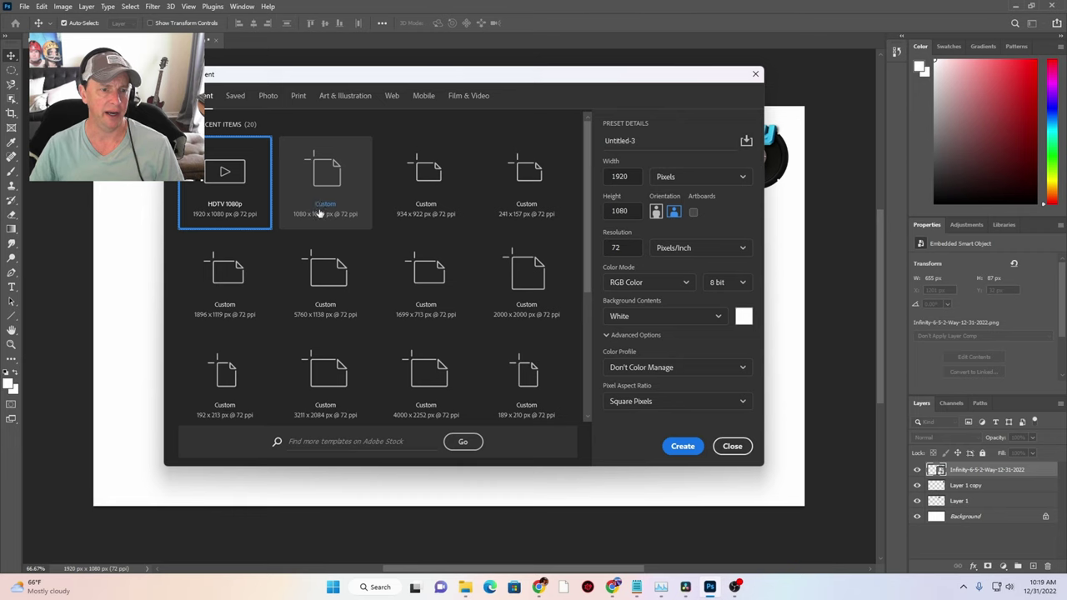
pyautogui.click(732, 446)
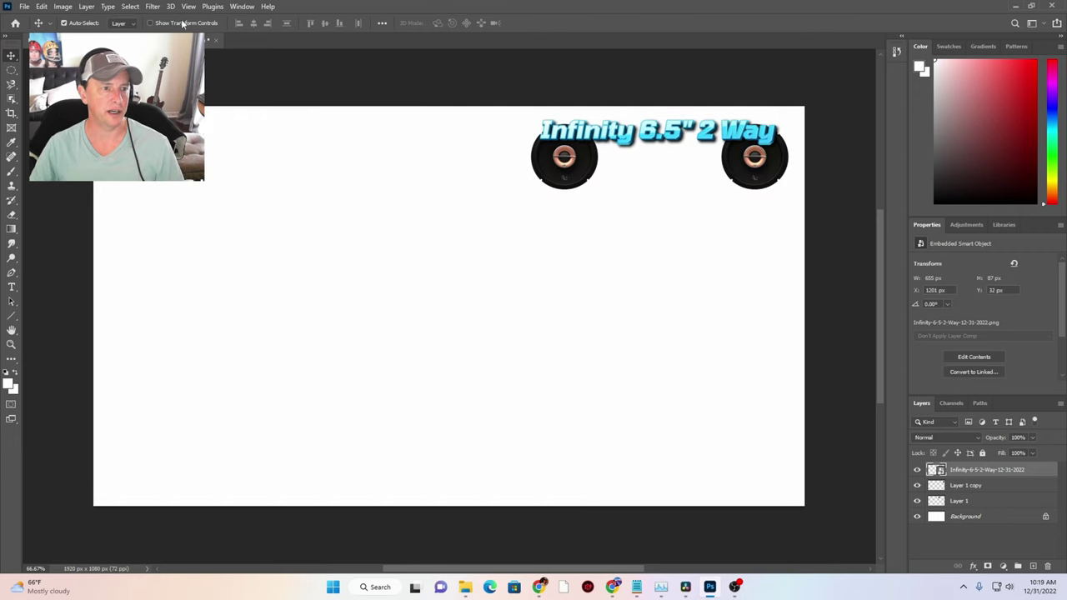
# Create a new 1920 x 1080 px document at 72 pixels/inch with a white background
pyautogui.click(27, 7)
pyautogui.click(33, 19)
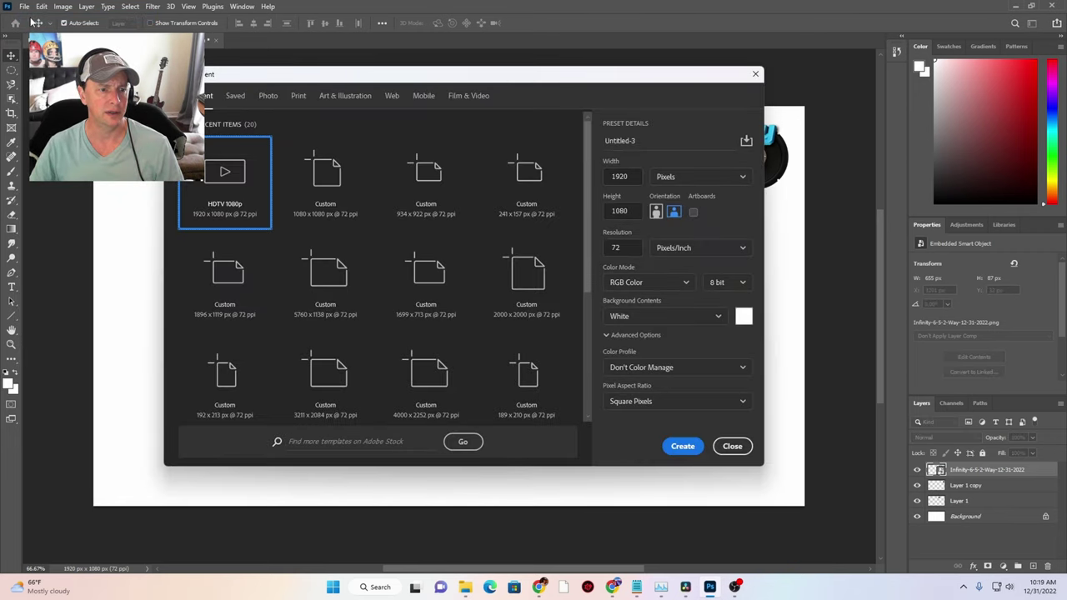
pyautogui.click(682, 446)
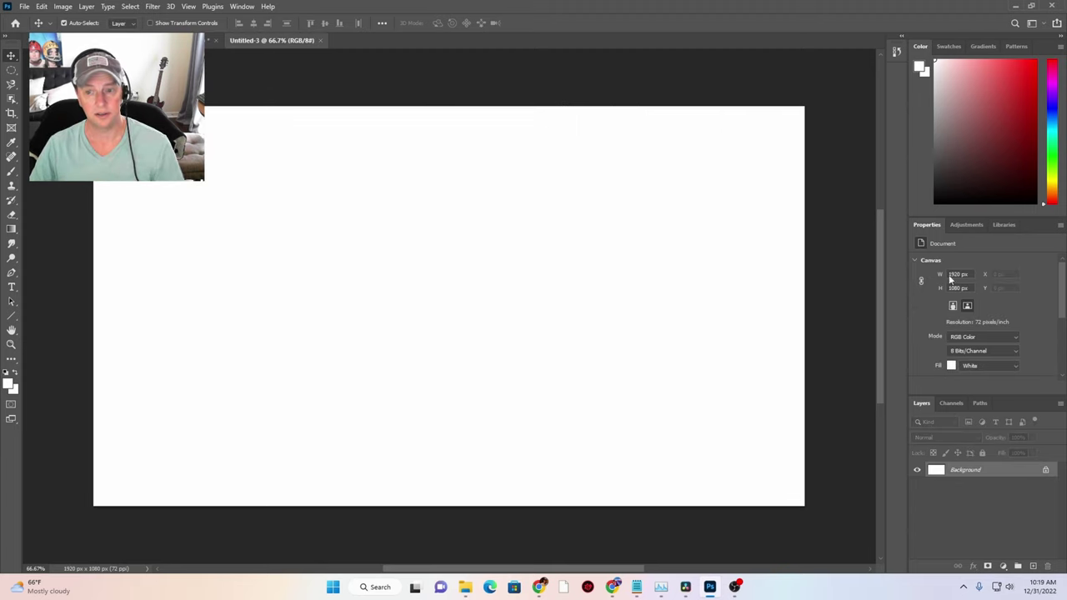
# Place the downloaded Skar subwoofer photo in the new document at its fitted size and merge the visible layers
pyautogui.moveTo(951, 281); pyautogui.dragTo(454, 298)
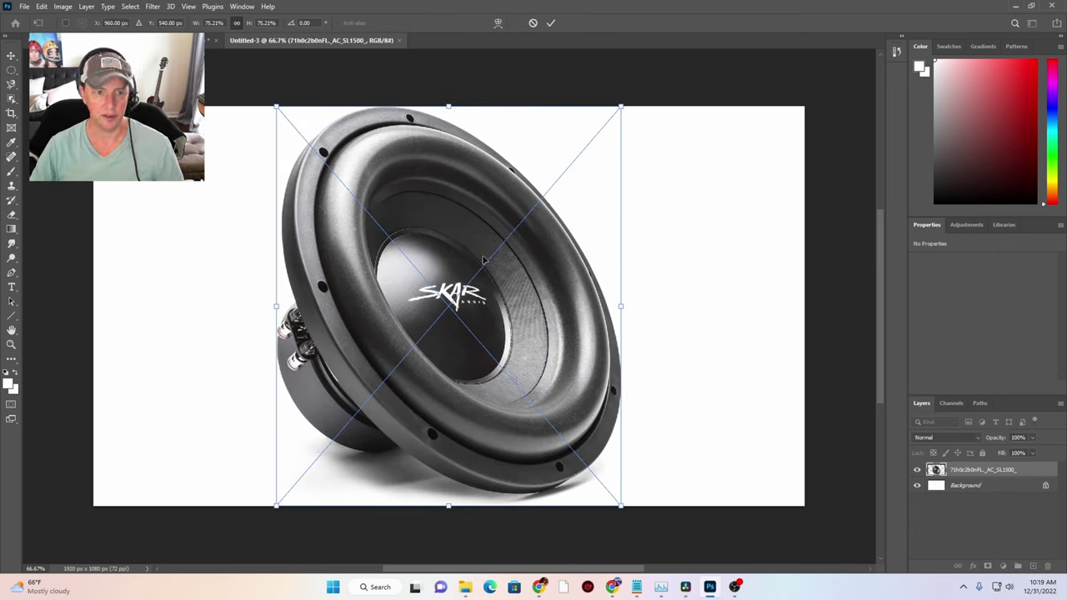
pyautogui.press('Return')
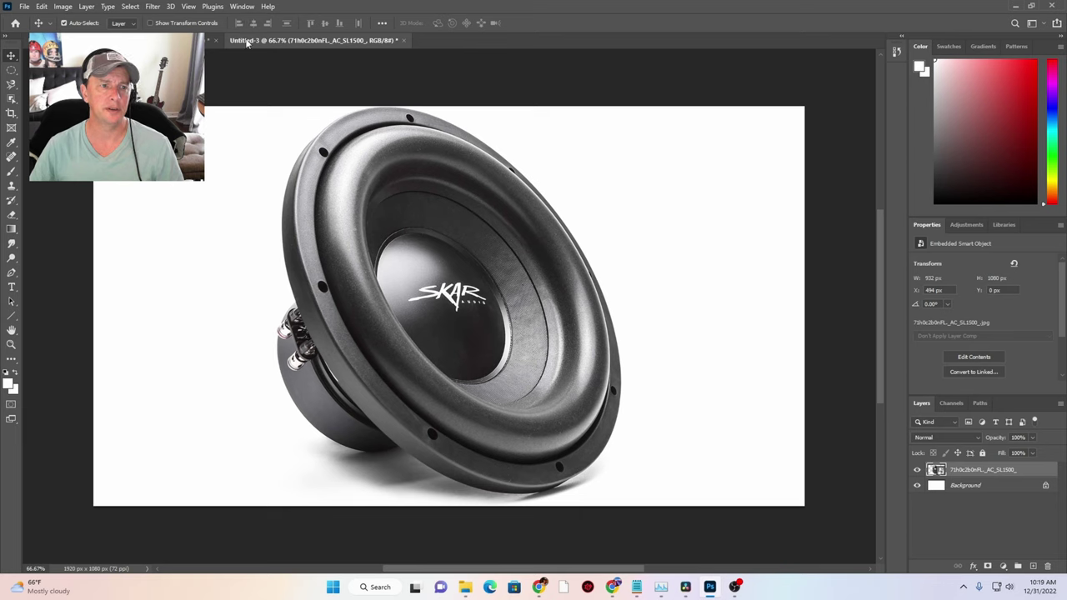
pyautogui.click(86, 7)
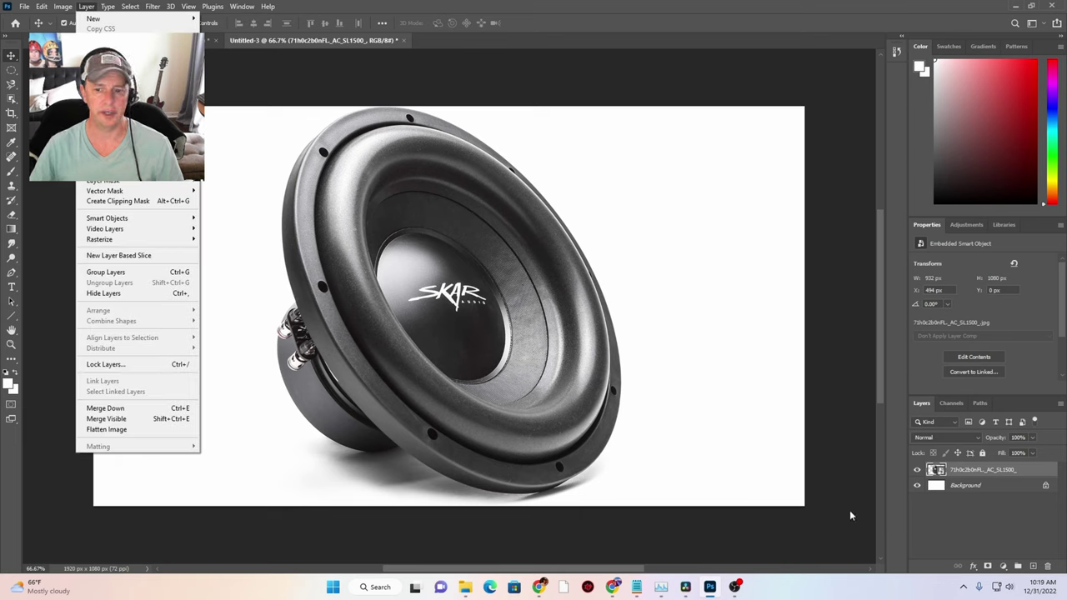
pyautogui.click(107, 418)
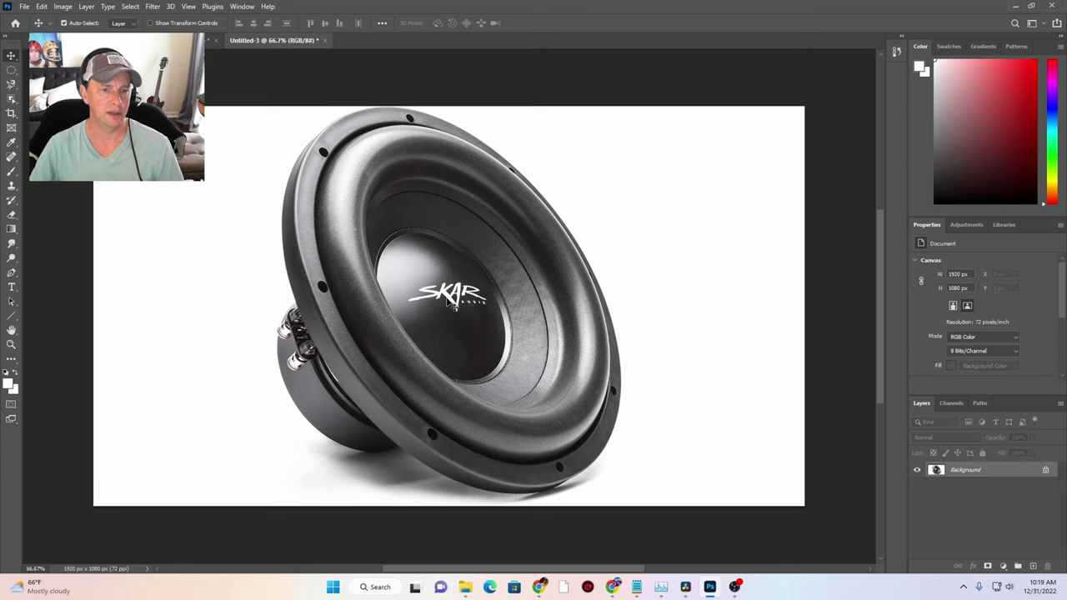
# Select the white background with Color Range using sampled colors and a fuzziness of 40, and invert the selection to the subwoofer
pyautogui.click(130, 8)
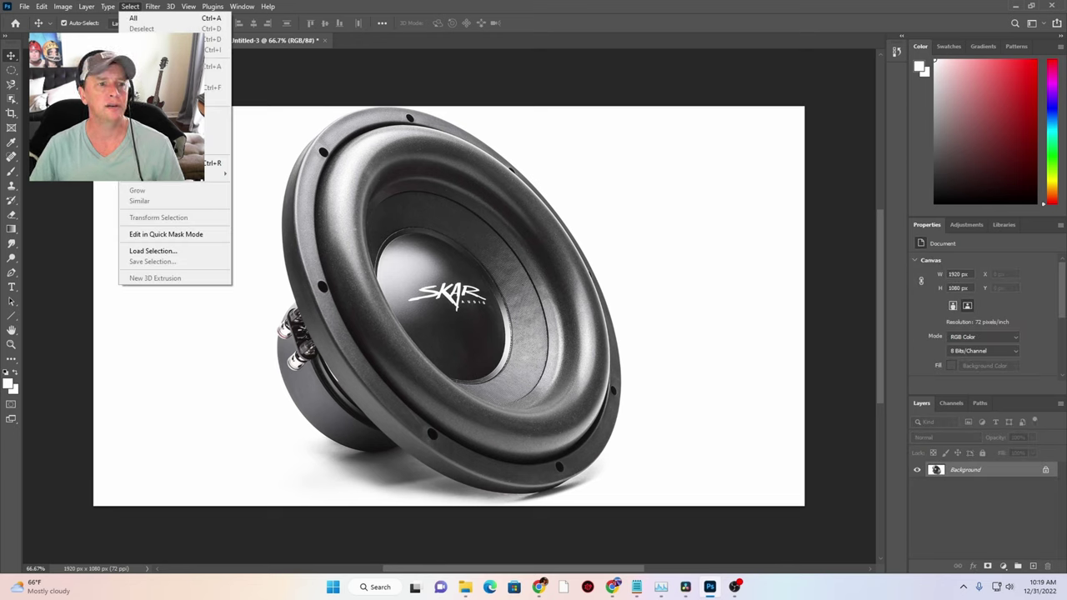
pyautogui.click(184, 113)
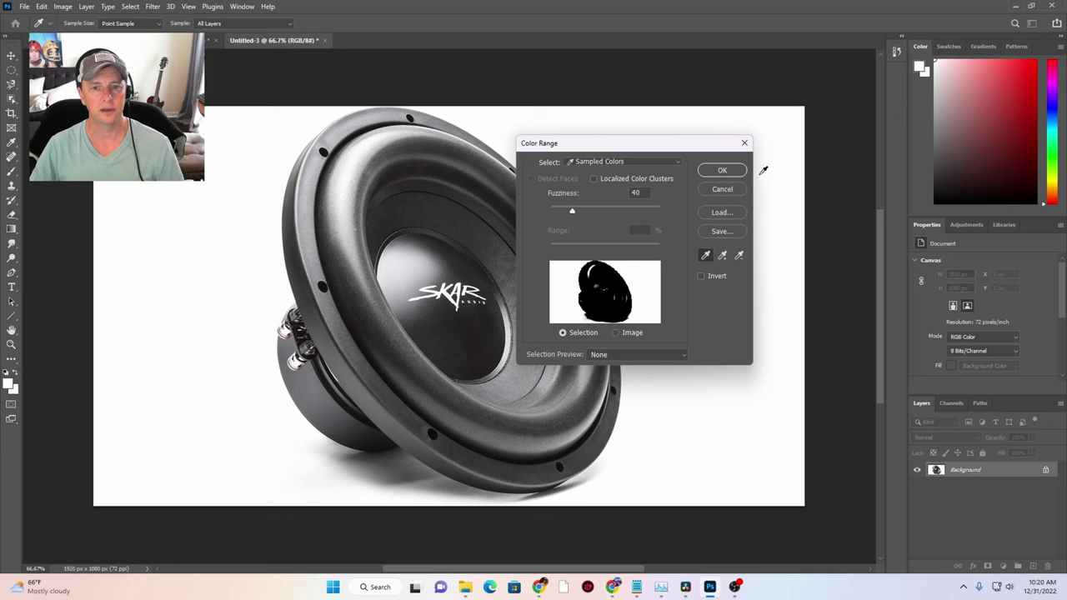
pyautogui.click(721, 170)
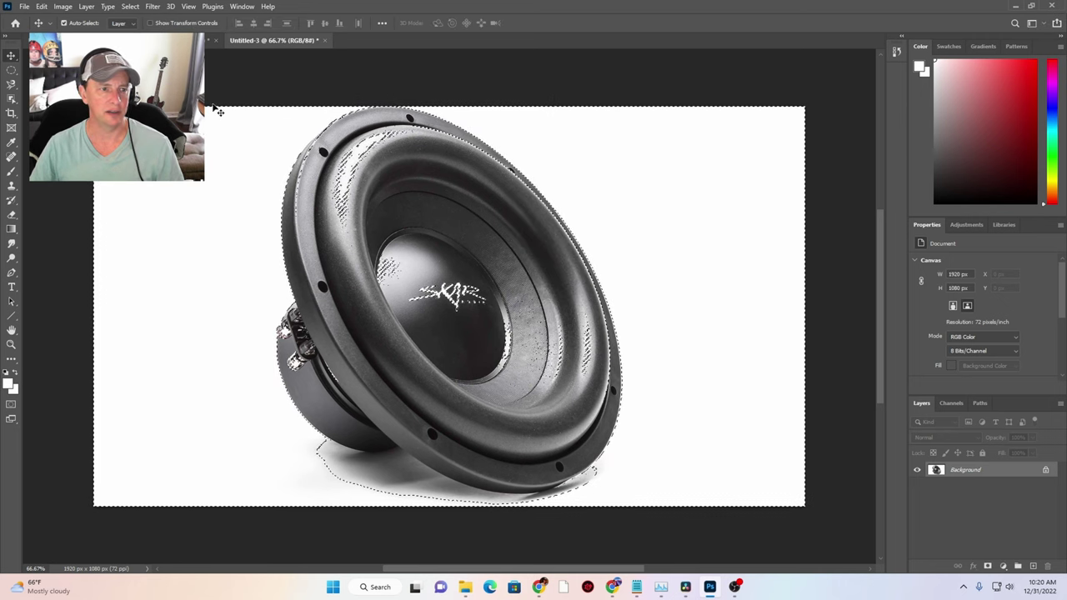
pyautogui.click(130, 7)
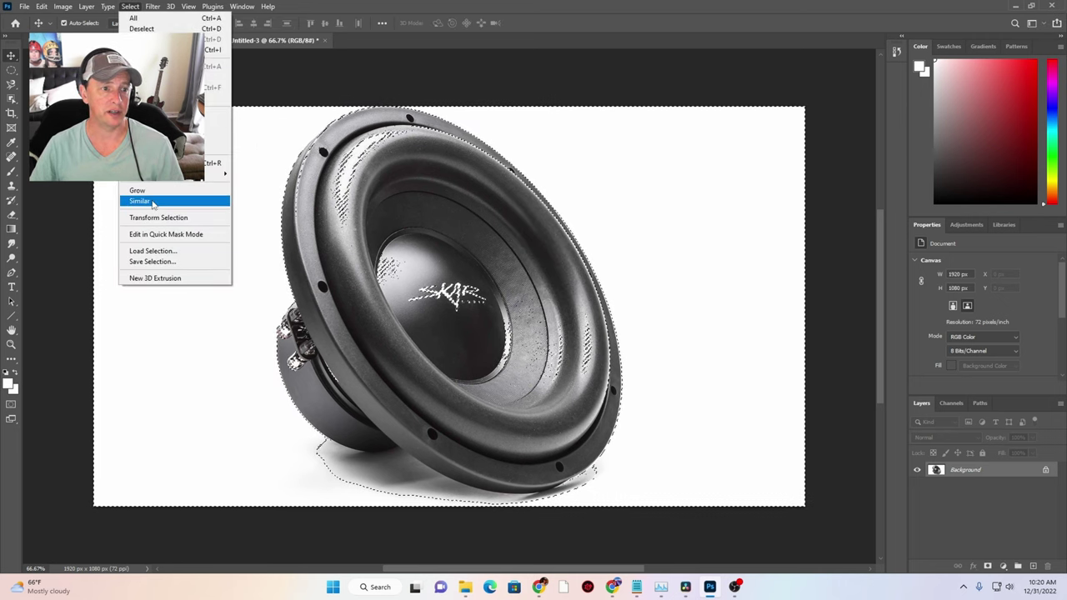
pyautogui.click(215, 50)
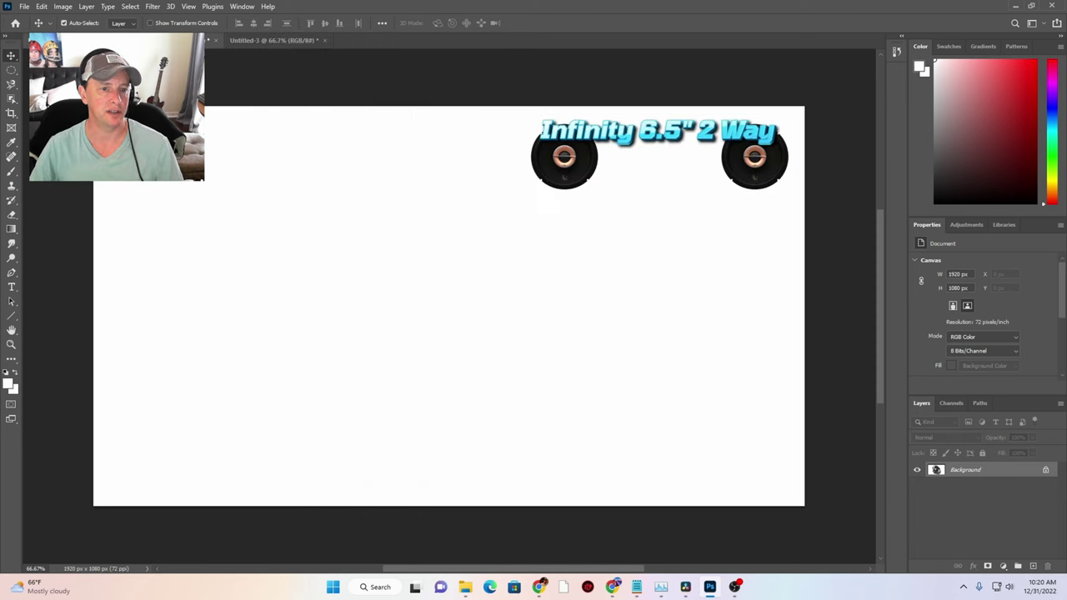
# Paste the cut-out subwoofer into the speaker composition, scale it to about 34%, and position it in the canvas's lower-right area
pyautogui.hotkey('ctrl', 'v')
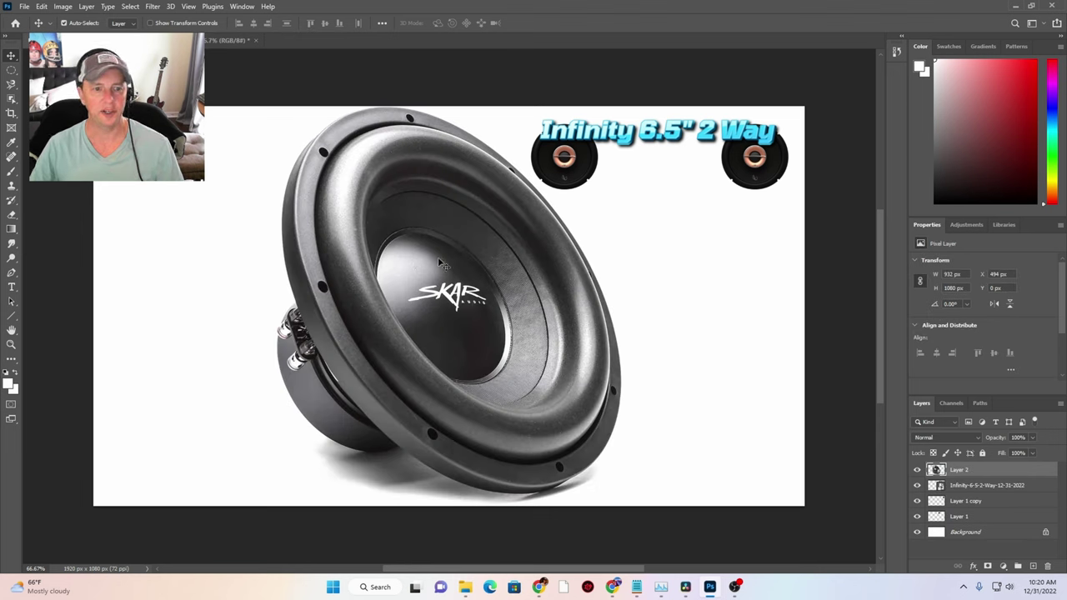
pyautogui.click(40, 6)
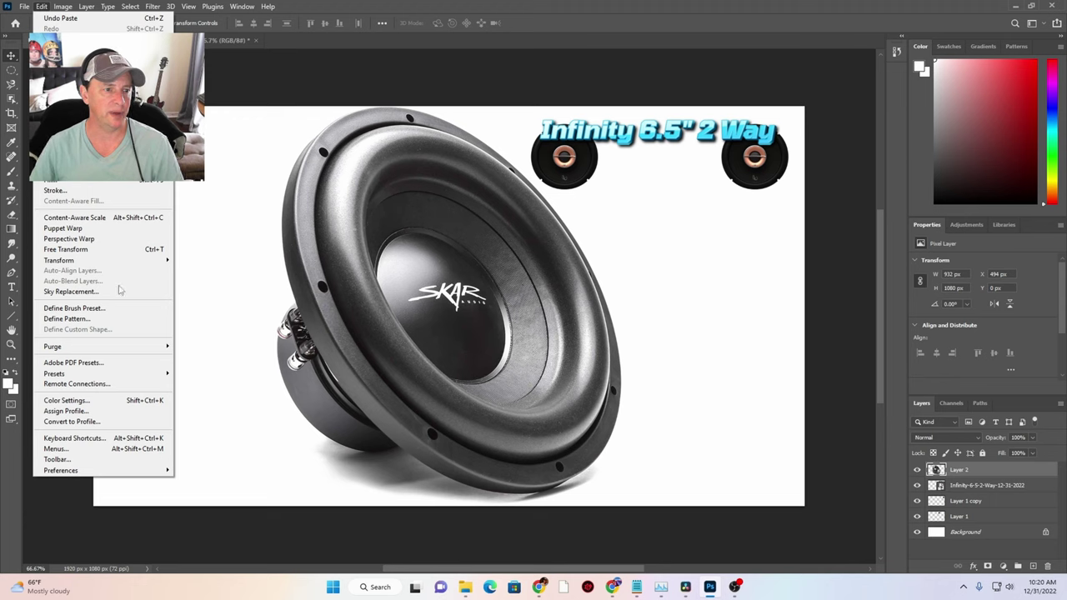
pyautogui.moveTo(109, 260)
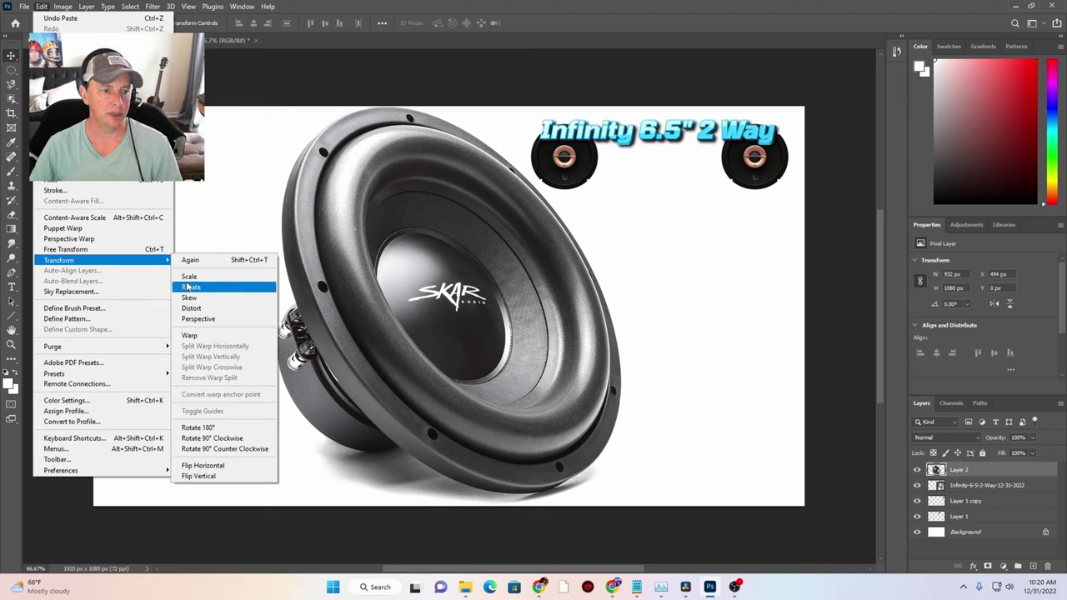
pyautogui.click(192, 280)
pyautogui.moveTo(278, 108); pyautogui.dragTo(544, 300)
pyautogui.moveTo(527, 359); pyautogui.dragTo(635, 350)
pyautogui.moveTo(573, 316); pyautogui.dragTo(614, 341)
pyautogui.moveTo(678, 358); pyautogui.dragTo(648, 372)
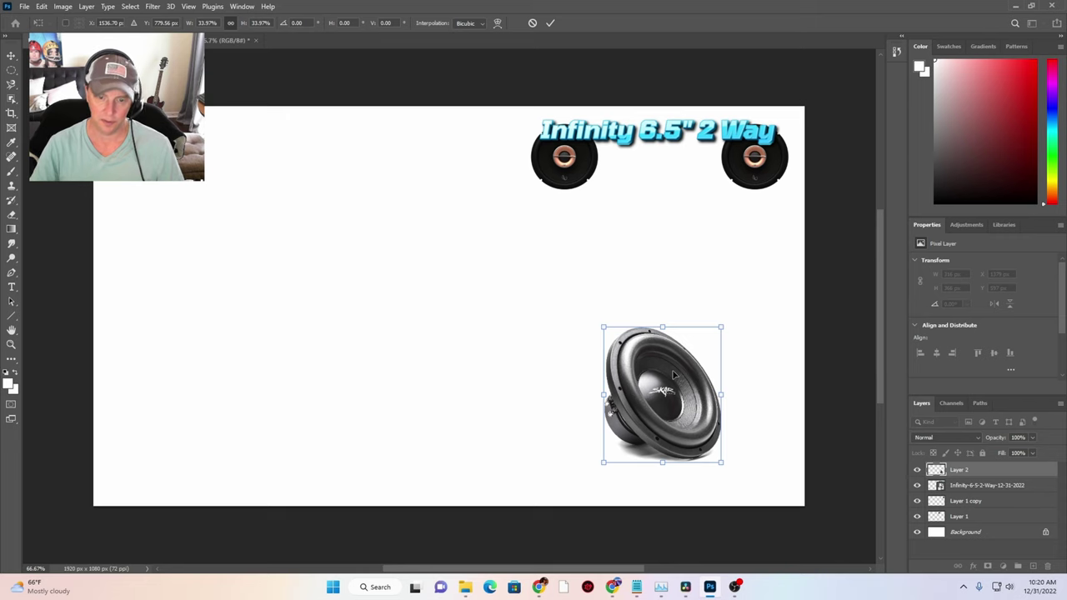
pyautogui.press('Return')
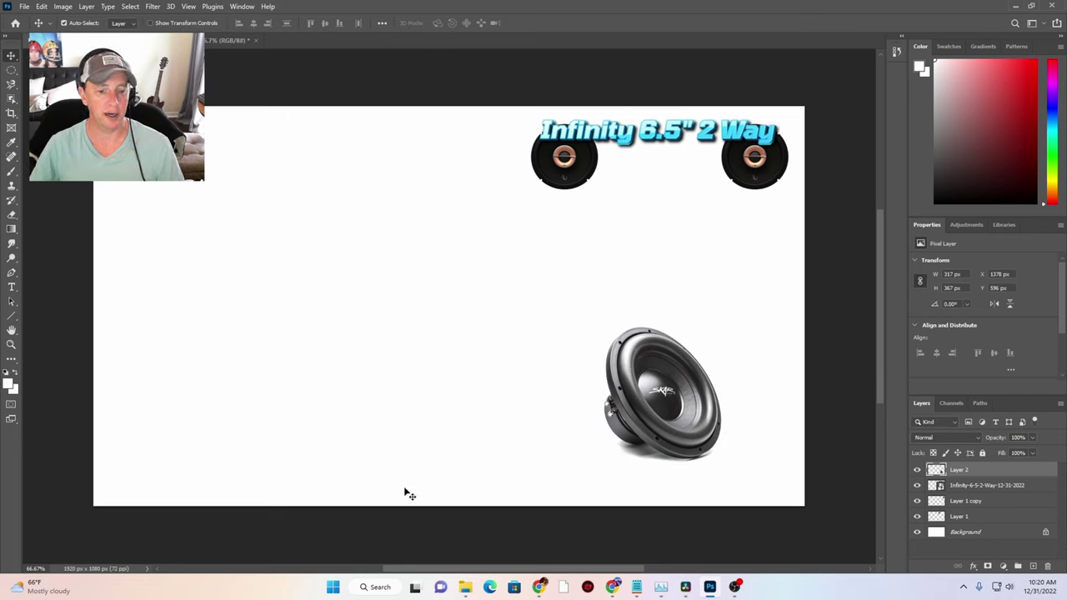
# Switch to Chrome, close the enlarged photo on the Skar subwoofer's Amazon page, and copy "Skar Audio SDR-12" from the product title
pyautogui.click(613, 586)
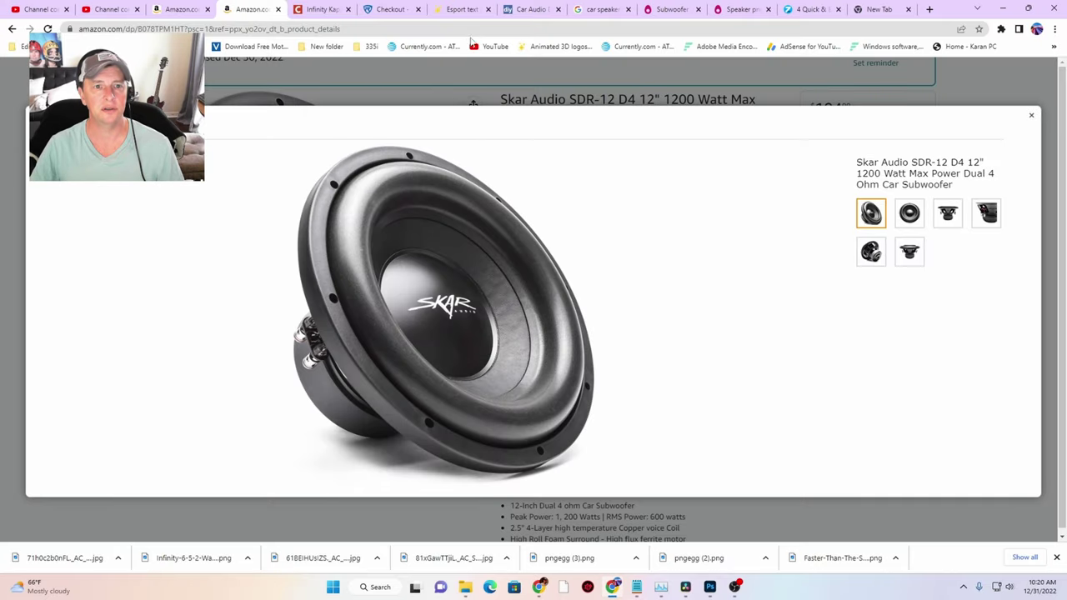
pyautogui.click(460, 10)
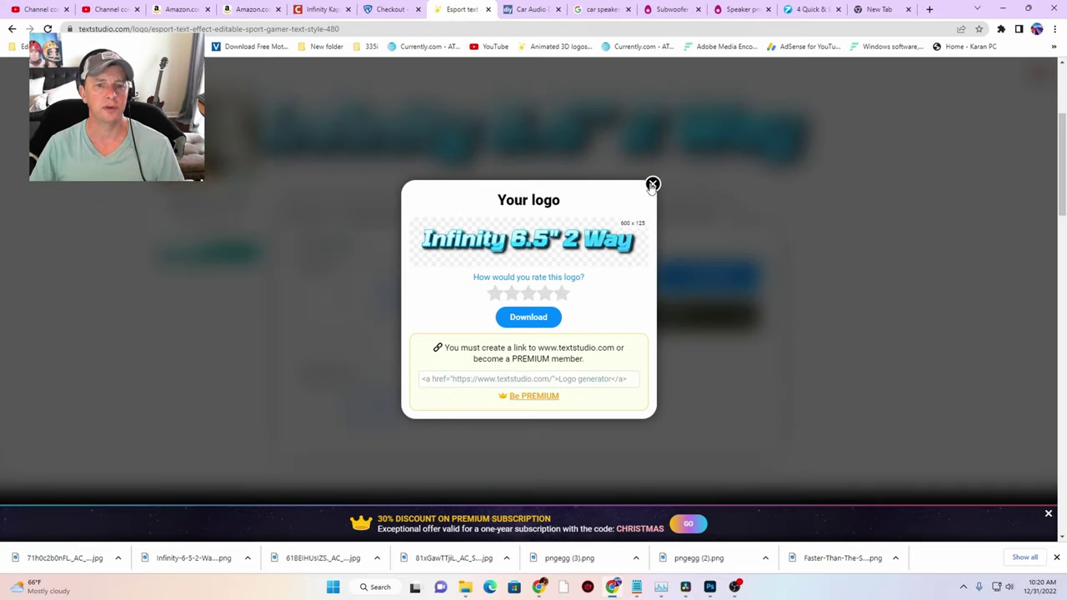
pyautogui.click(254, 9)
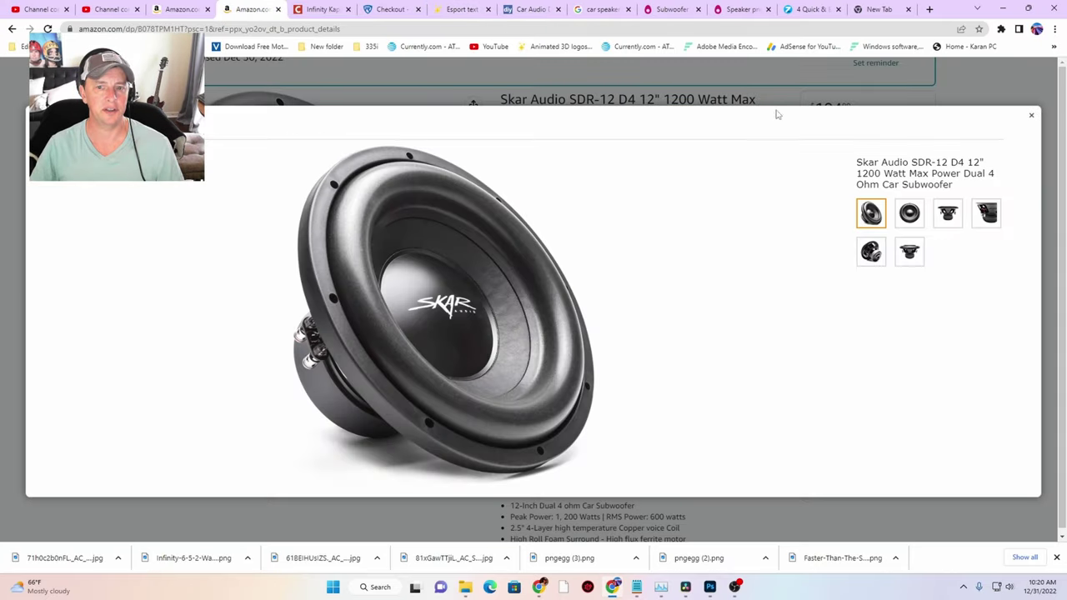
pyautogui.click(1031, 115)
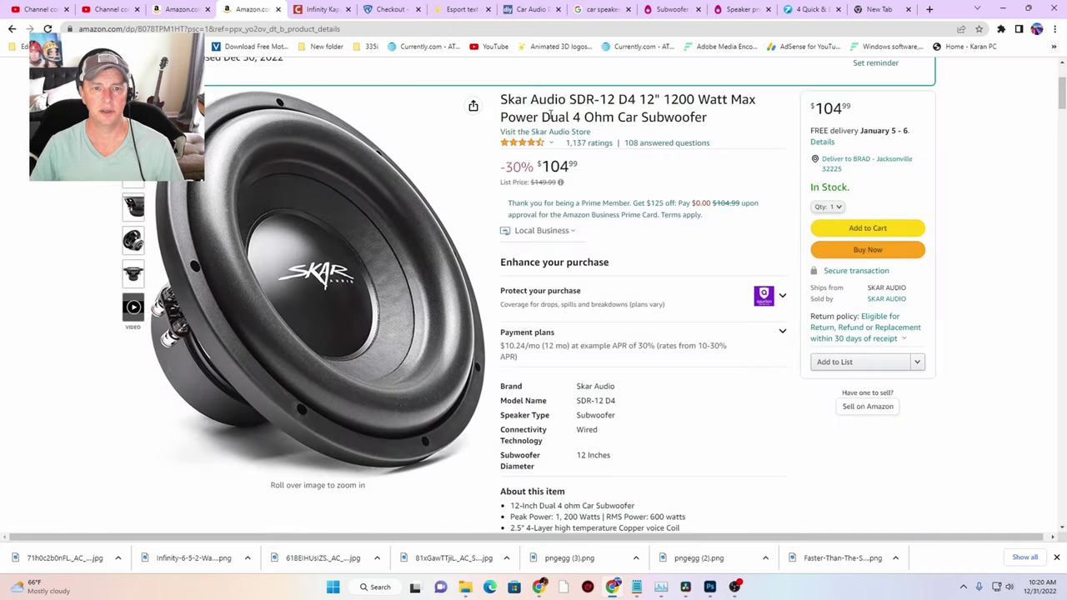
pyautogui.moveTo(503, 99); pyautogui.dragTo(616, 99)
pyautogui.click(527, 99)
pyautogui.moveTo(497, 100); pyautogui.dragTo(617, 99)
pyautogui.hotkey('ctrl', 'c')
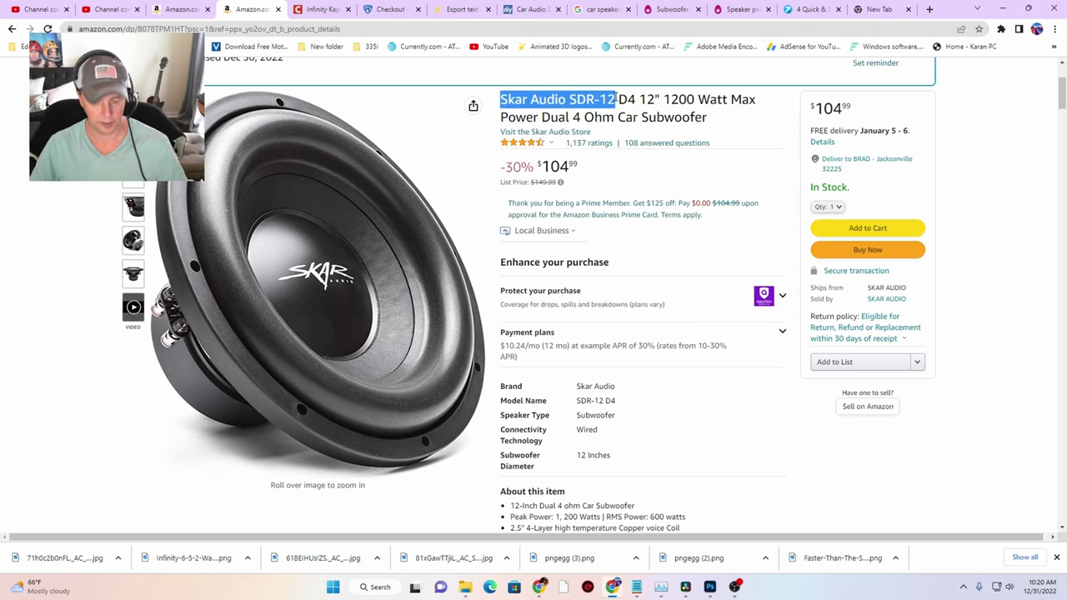
# Replace the TextStudio logo text with the copied "Skar Audio SDR-12", breaking it onto two lines before "SDR-12"
pyautogui.click(460, 9)
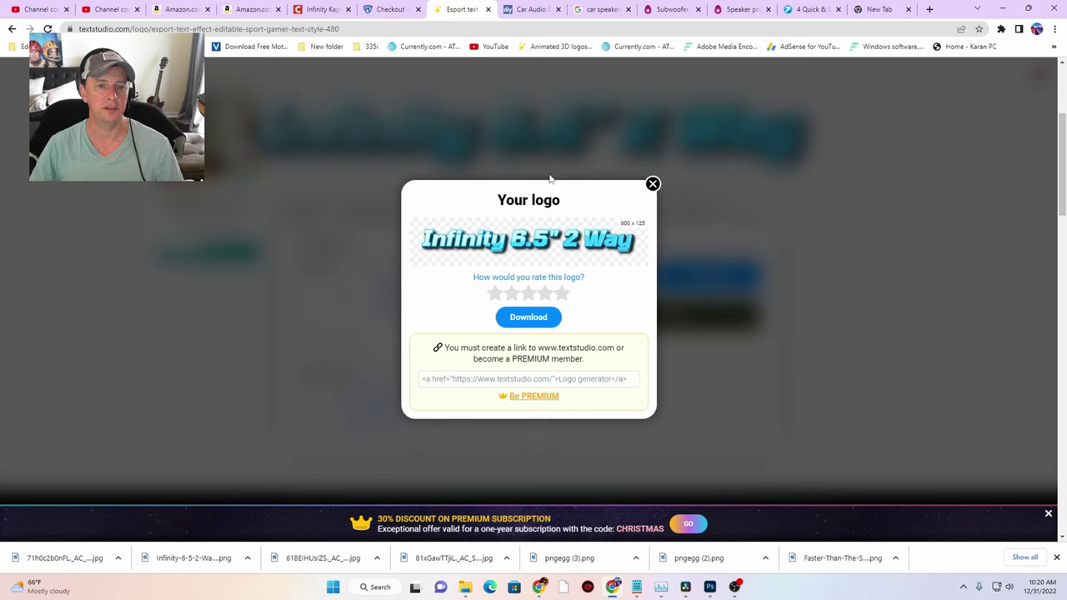
pyautogui.click(653, 184)
pyautogui.click(305, 219)
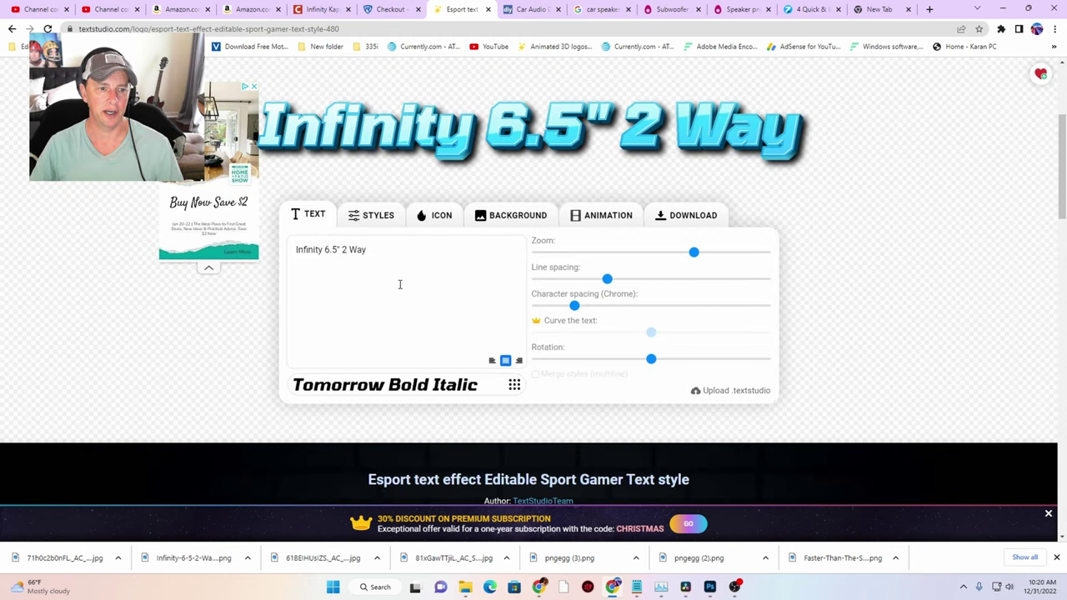
pyautogui.moveTo(400, 283); pyautogui.dragTo(286, 245)
pyautogui.hotkey('ctrl', 'v')
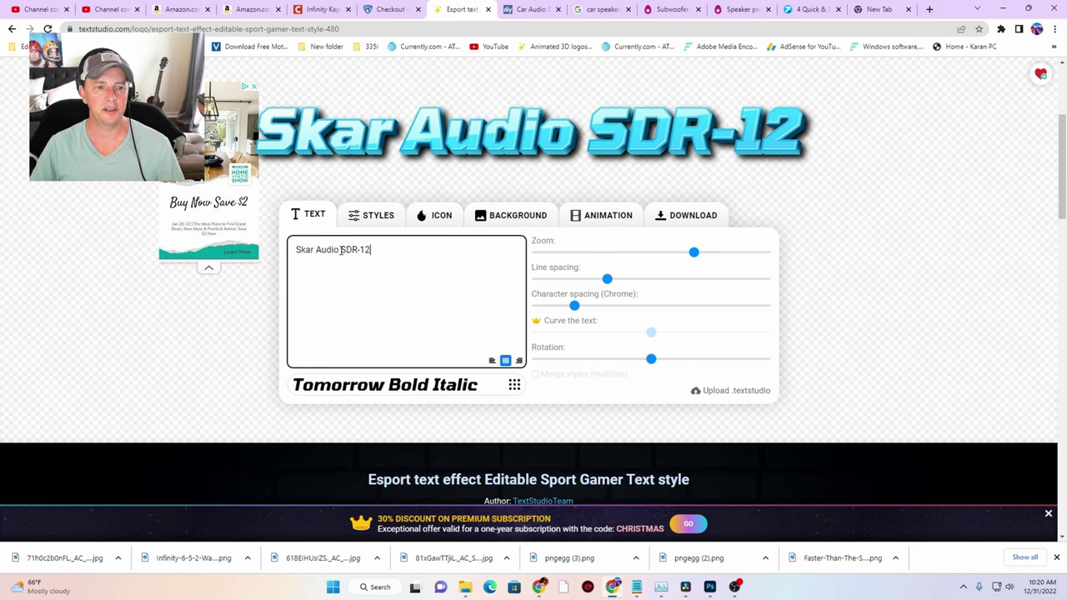
pyautogui.press('Return')
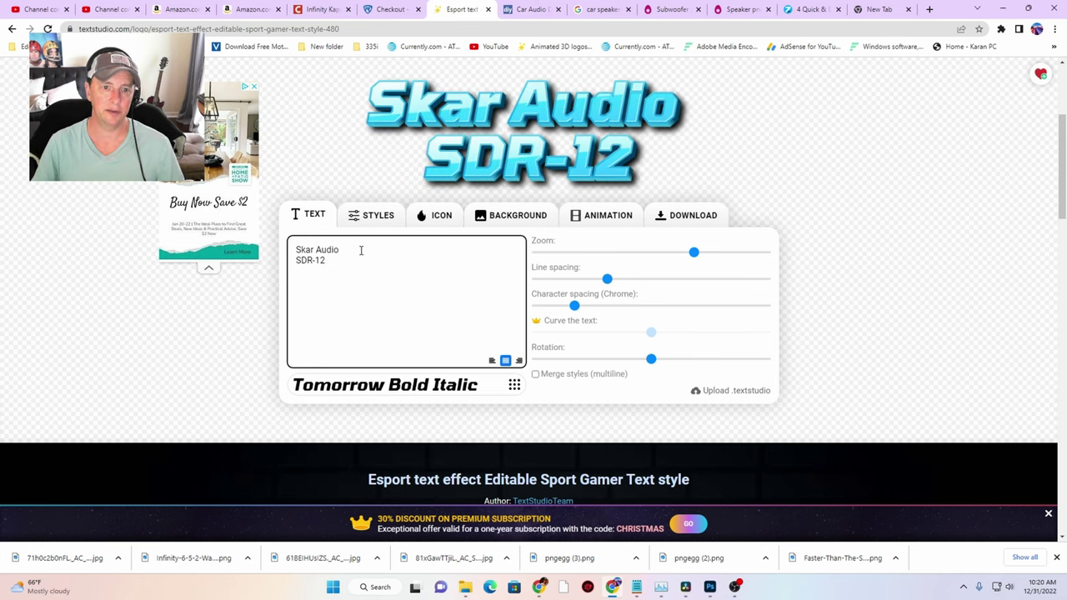
# Export the Skar Audio SDR-12 logo as a PNG and download it
pyautogui.click(679, 221)
pyautogui.click(610, 278)
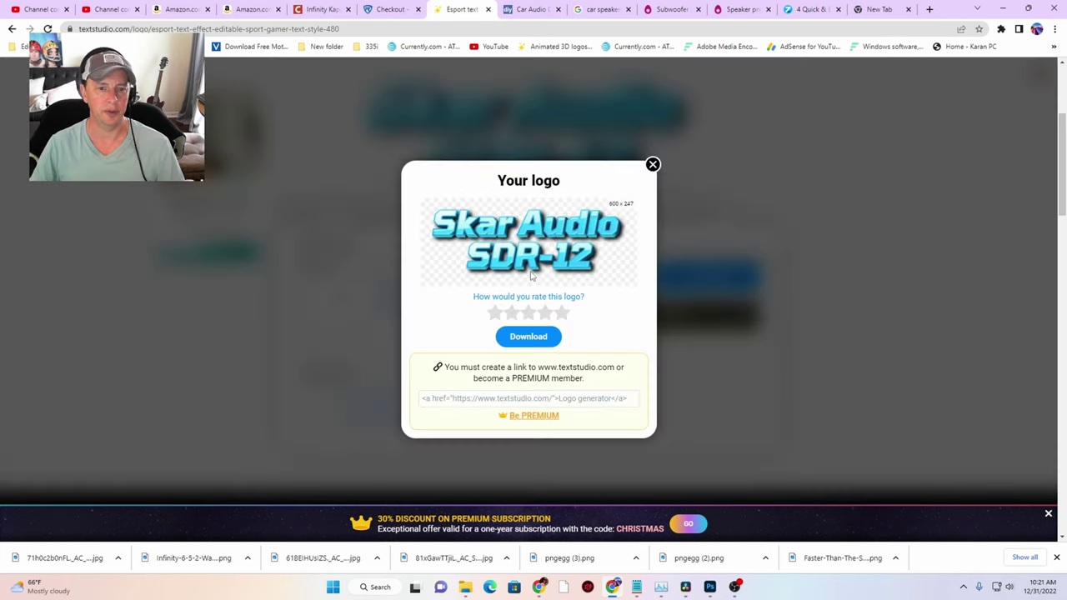
pyautogui.click(530, 337)
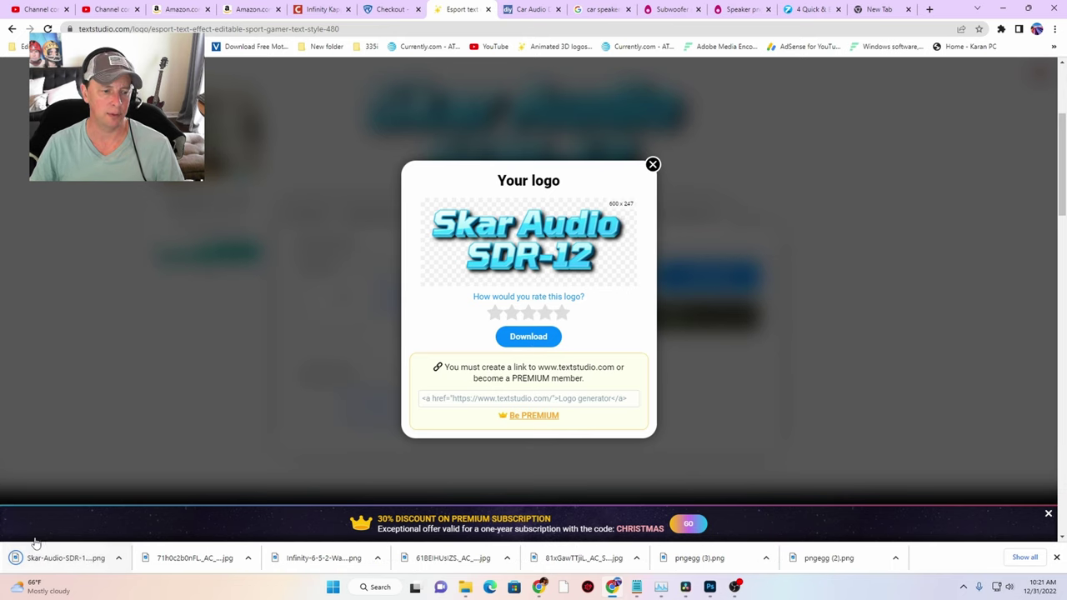
# Place the downloaded Skar Audio logo in the Photoshop composition, scaled to about 94% and positioned directly above the subwoofer
pyautogui.click(1003, 8)
pyautogui.moveTo(1032, 307); pyautogui.dragTo(646, 307)
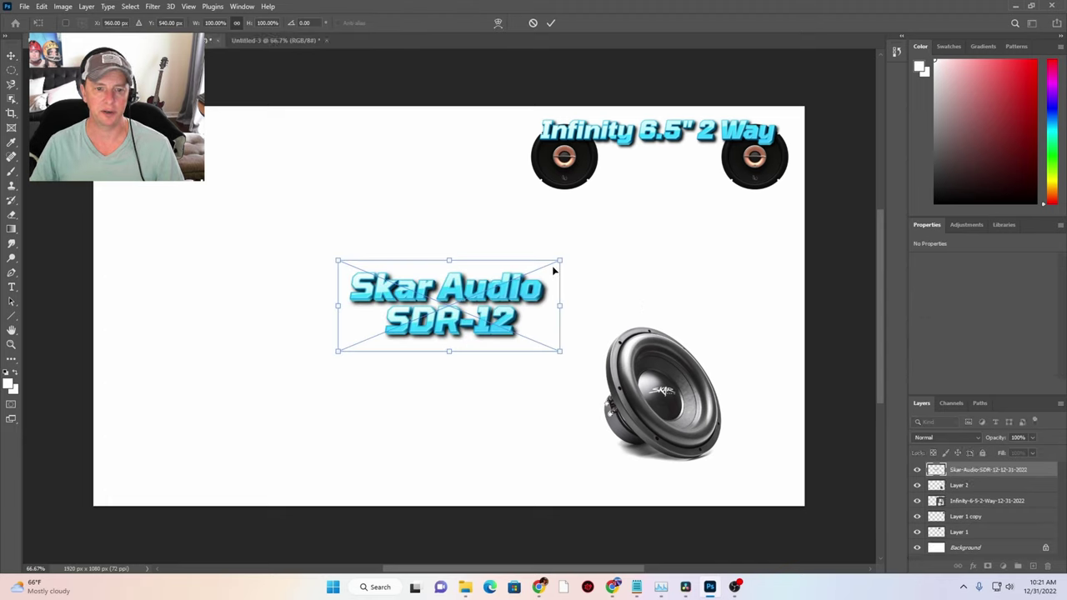
pyautogui.moveTo(562, 262); pyautogui.dragTo(741, 239)
pyautogui.moveTo(715, 276); pyautogui.dragTo(725, 287)
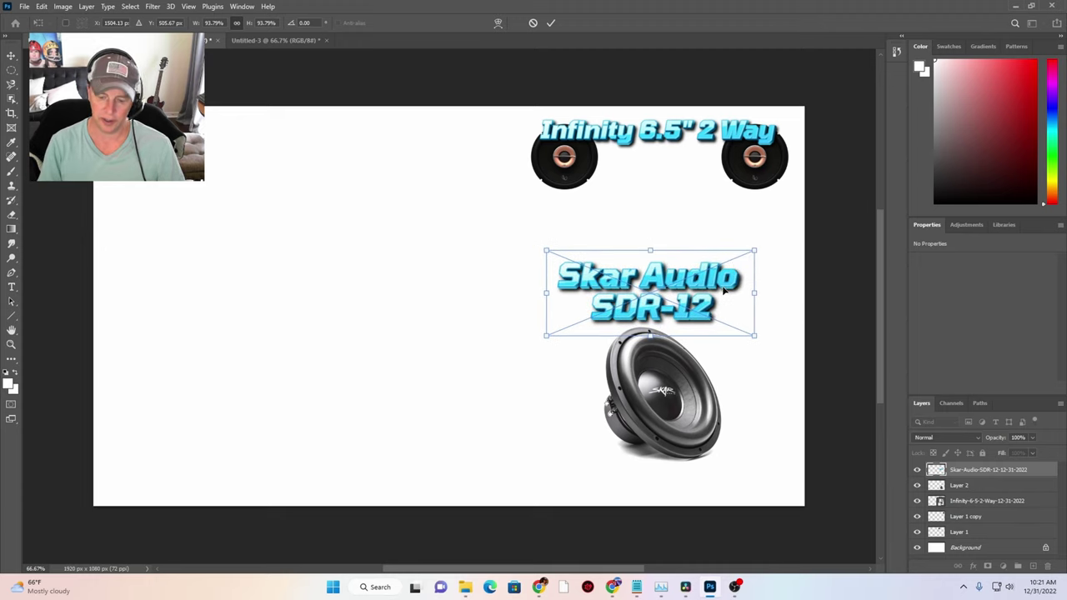
pyautogui.press('Return')
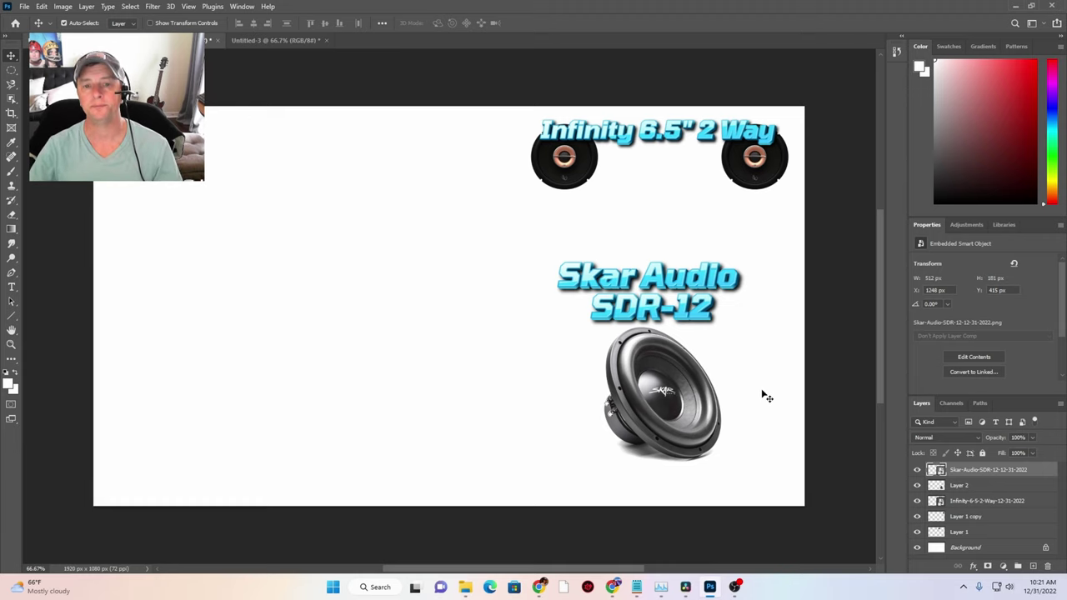
# Close the separate subwoofer document without saving its changes
pyautogui.click(319, 39)
pyautogui.click(326, 40)
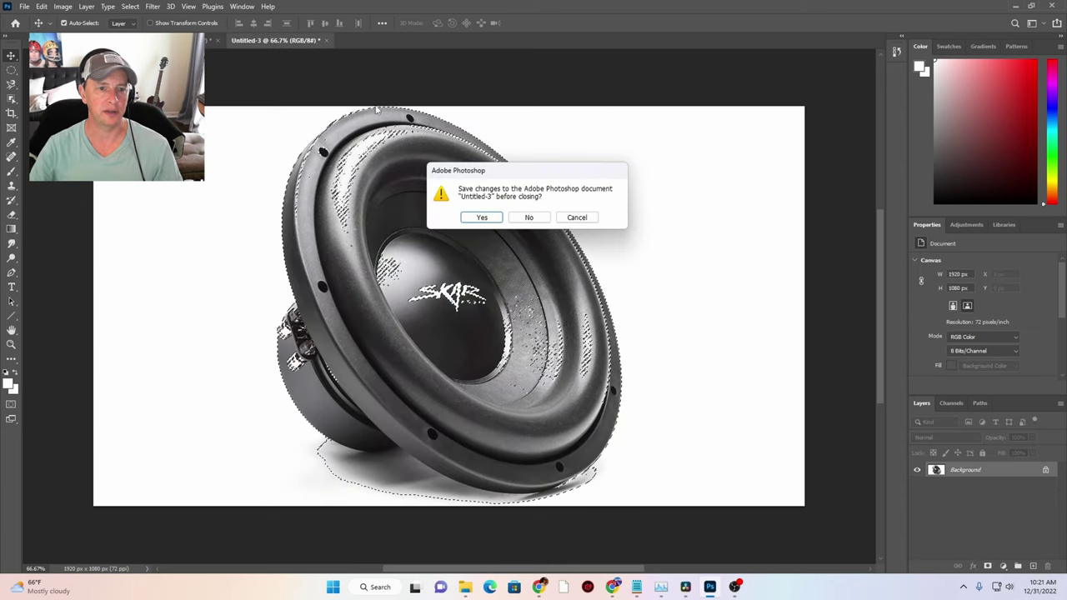
pyautogui.click(528, 217)
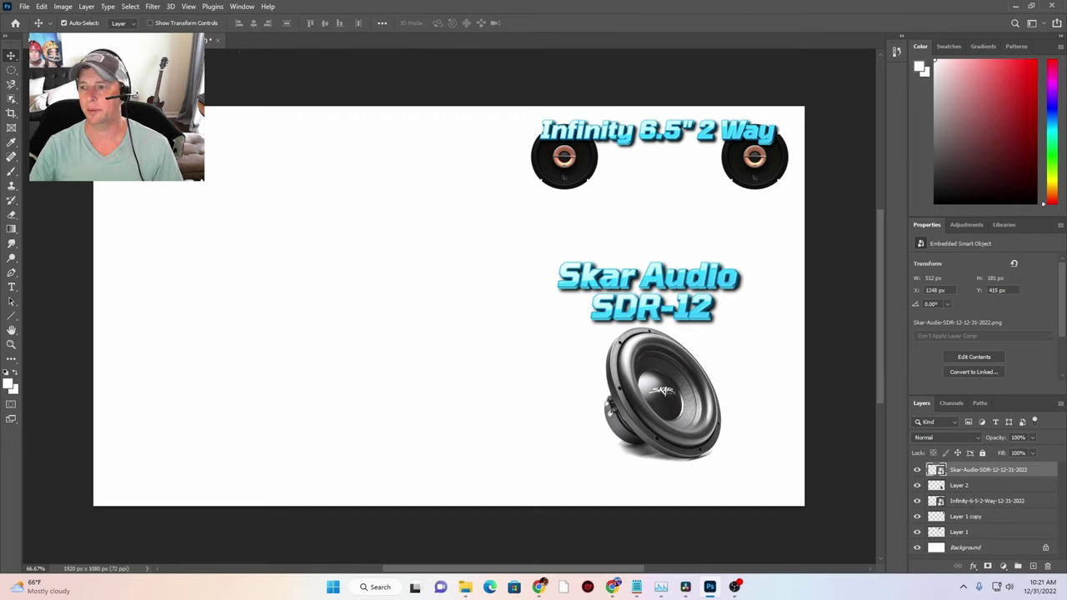
# Create a new 1920 x 1080 px RGB document at 72 pixels/inch with a white background
pyautogui.click(24, 7)
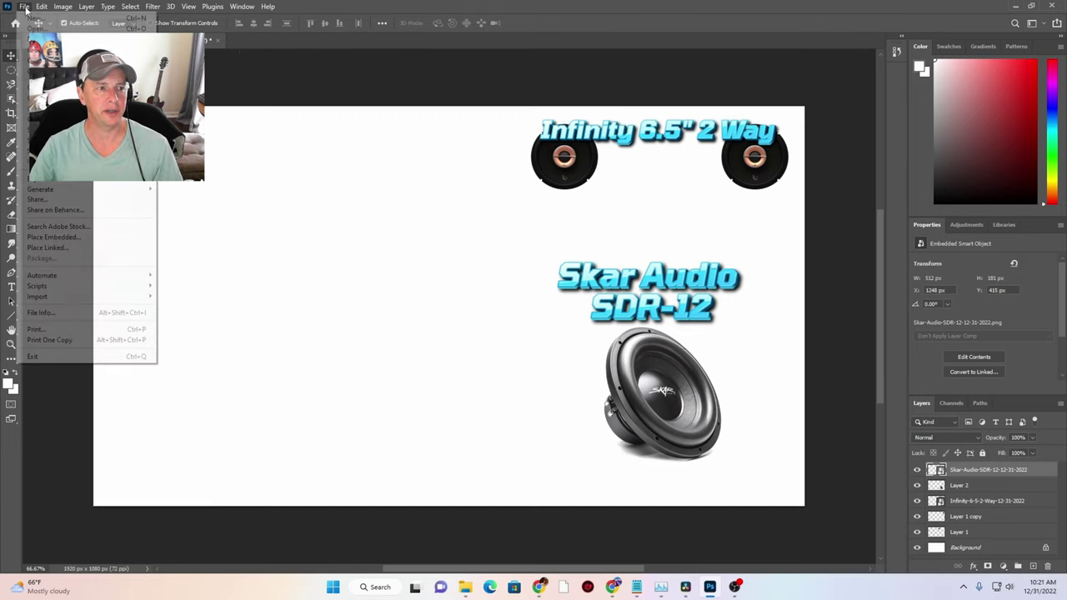
pyautogui.click(33, 20)
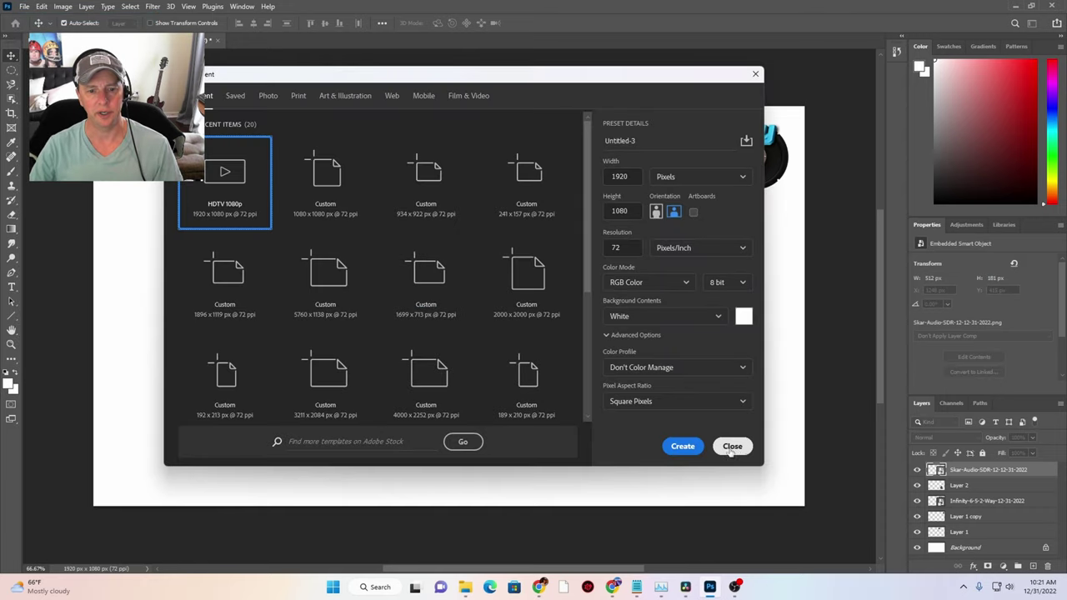
pyautogui.click(683, 446)
# Place the downloaded Rockville amplifier photo in the new document, scaled to about 87% and roughly centred on the canvas
pyautogui.moveTo(1018, 287); pyautogui.dragTo(471, 319)
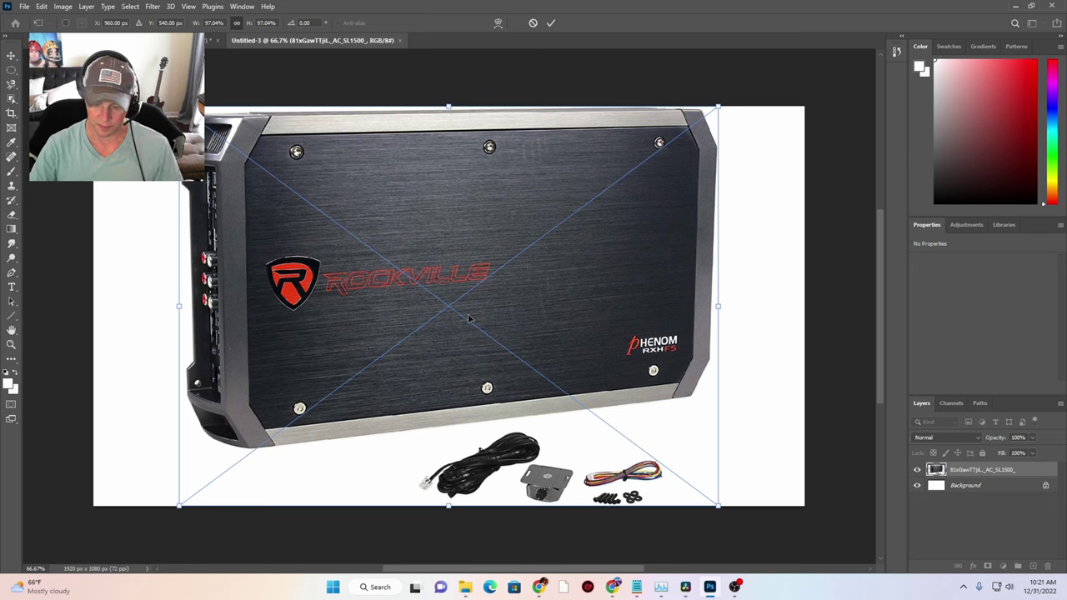
pyautogui.moveTo(721, 106); pyautogui.dragTo(647, 150)
pyautogui.moveTo(563, 198); pyautogui.dragTo(618, 219)
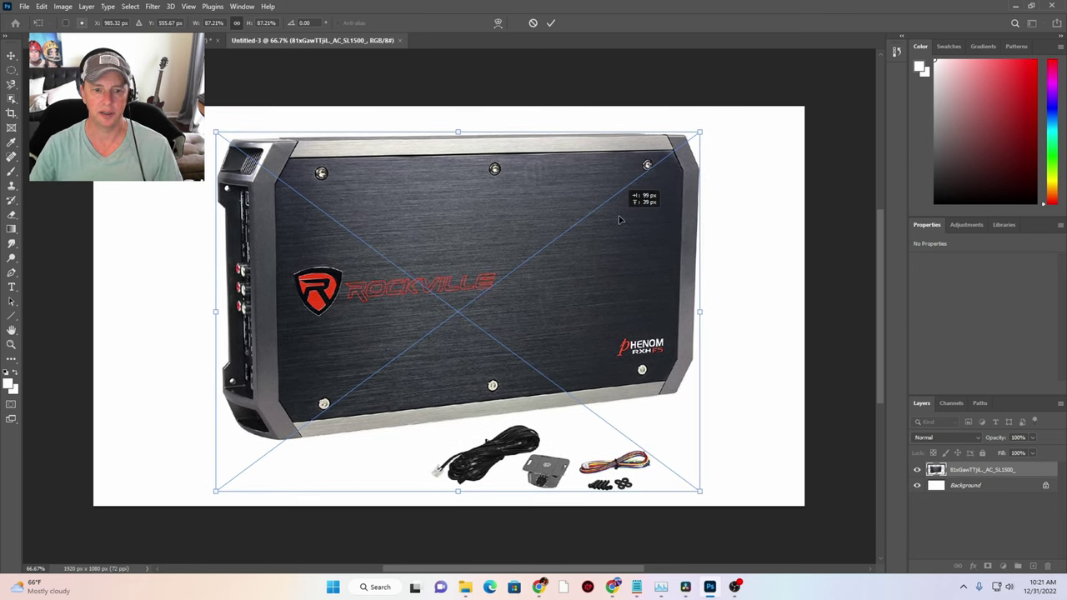
pyautogui.press('Return')
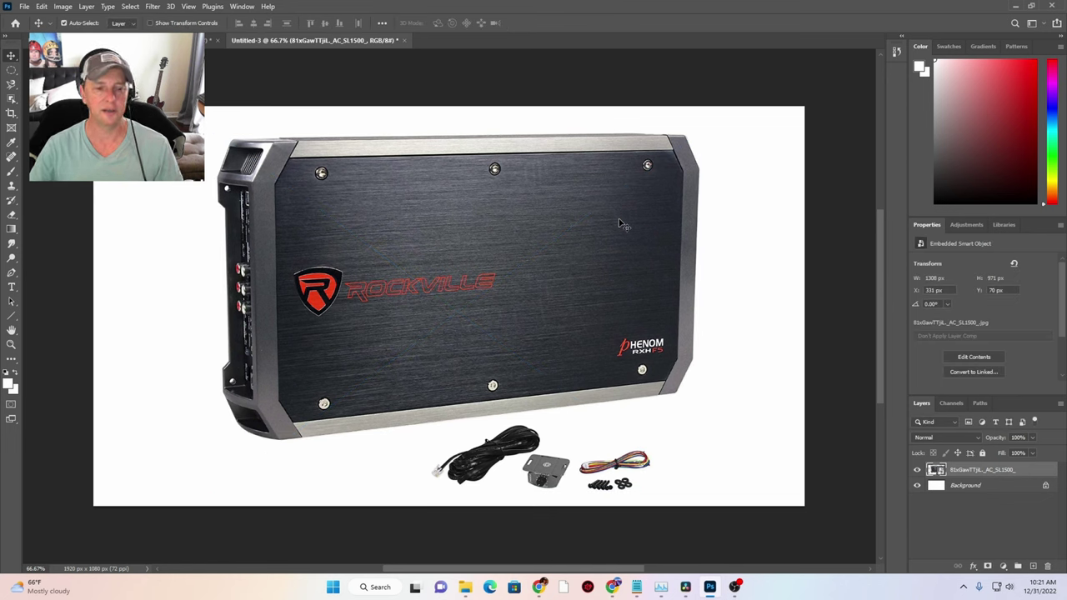
pyautogui.click(12, 73)
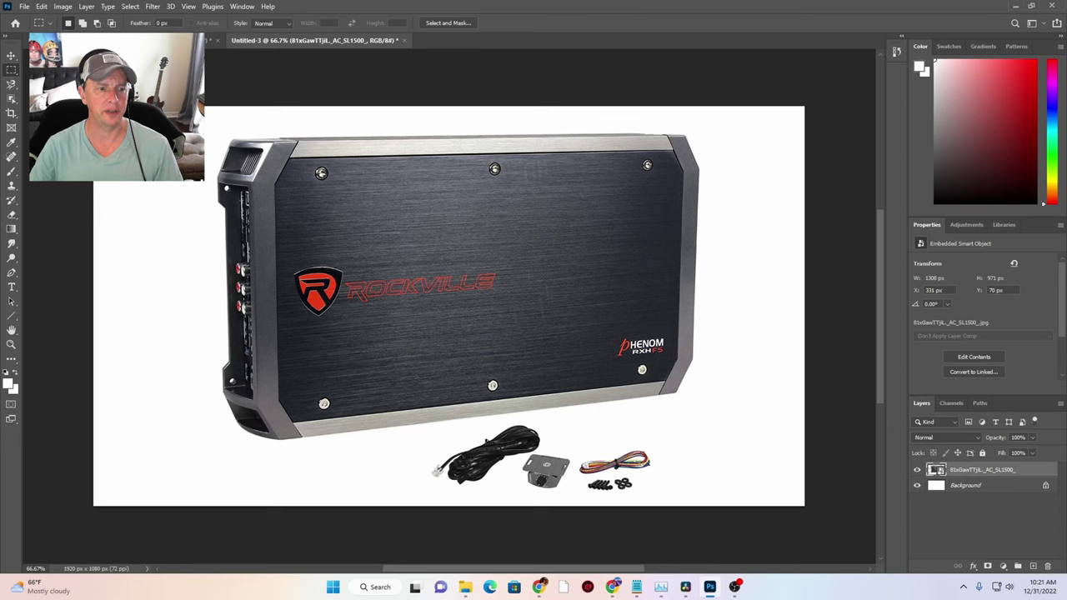
pyautogui.moveTo(162, 127); pyautogui.dragTo(707, 334)
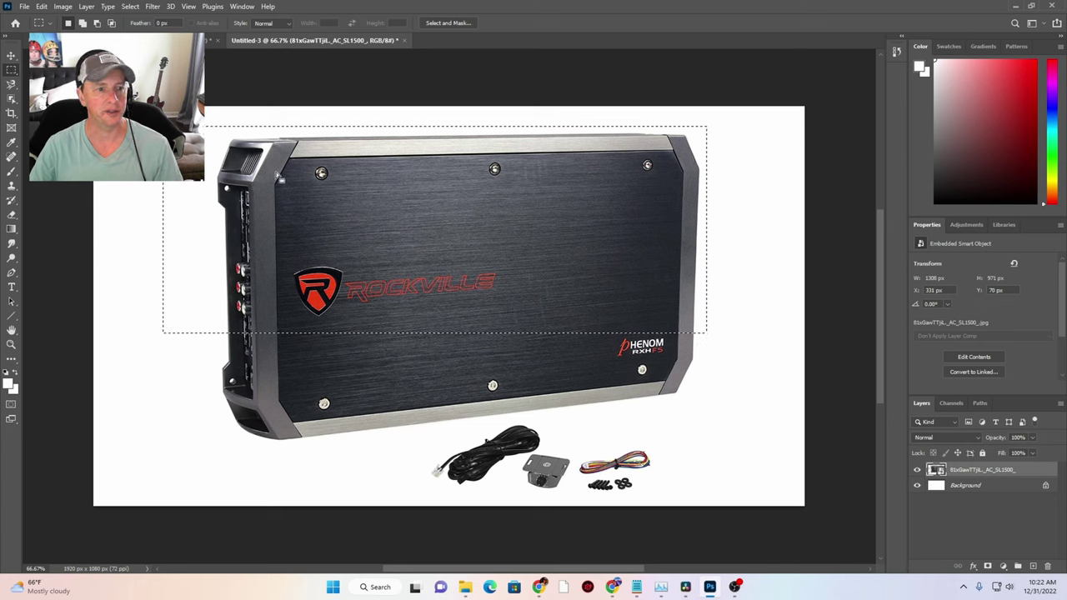
pyautogui.click(130, 6)
pyautogui.click(140, 29)
# Select the white background with Color Range using sampled colors and a fuzziness of 40, and invert the selection to the amplifier and accessories
pyautogui.click(130, 6)
pyautogui.click(158, 114)
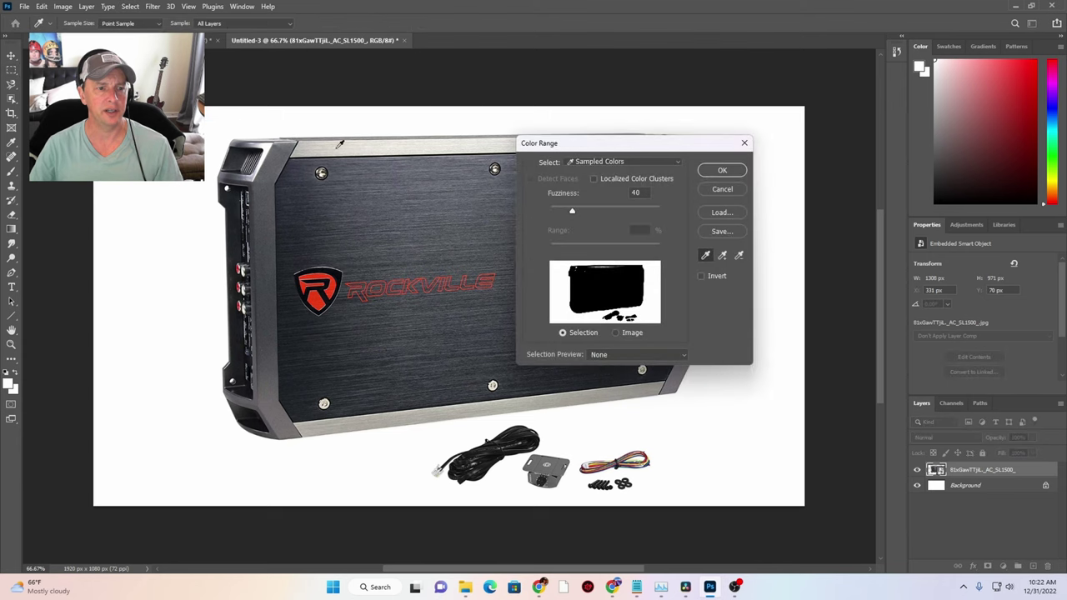
pyautogui.click(721, 170)
pyautogui.click(130, 6)
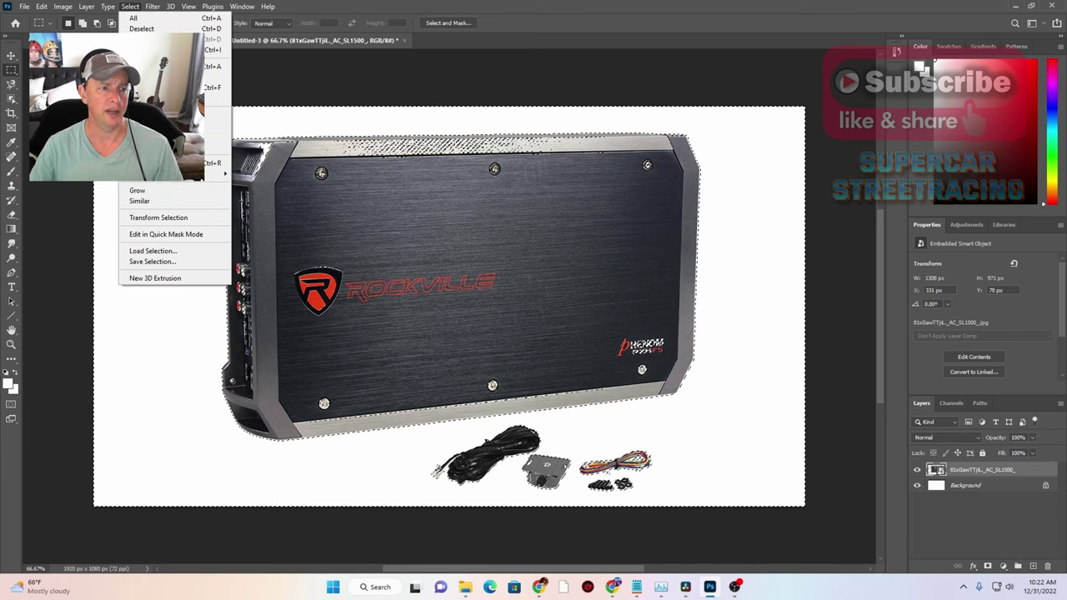
pyautogui.click(212, 49)
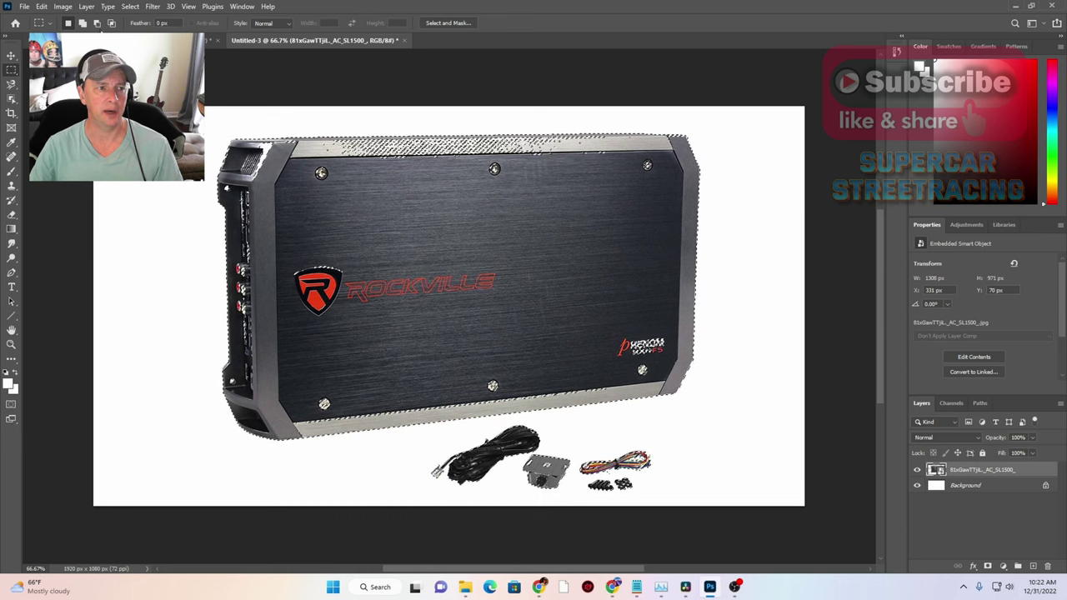
# Copy the selected amplifier and accessories and paste them into the speaker composition
pyautogui.click(41, 7)
pyautogui.press('Escape')
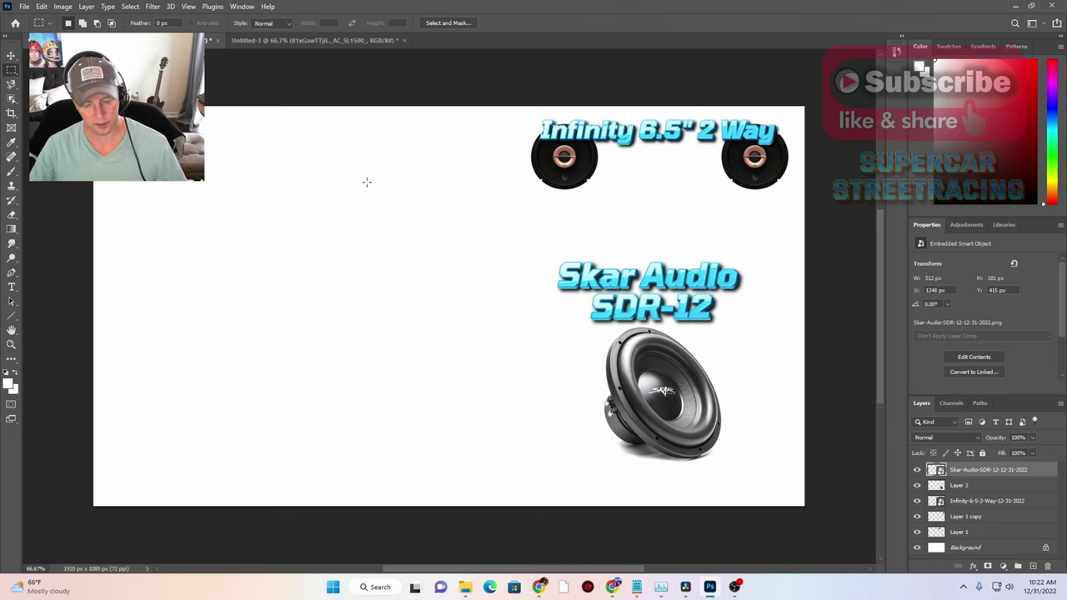
pyautogui.hotkey('ctrl', 'v')
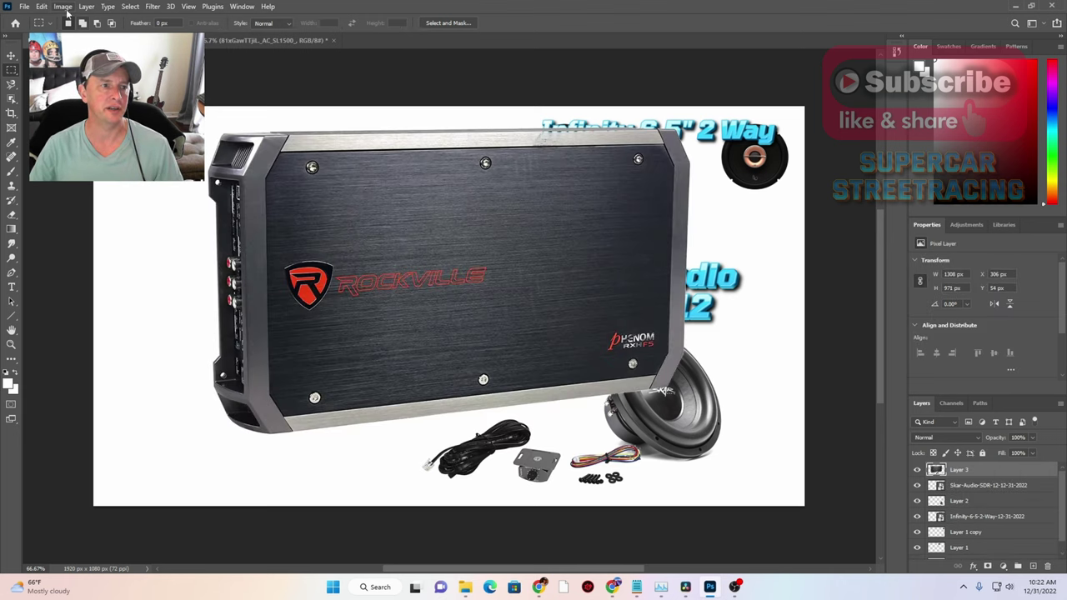
# Scale the pasted amplifier to about 30% and position it in the canvas's lower-left area
pyautogui.click(41, 7)
pyautogui.moveTo(125, 260)
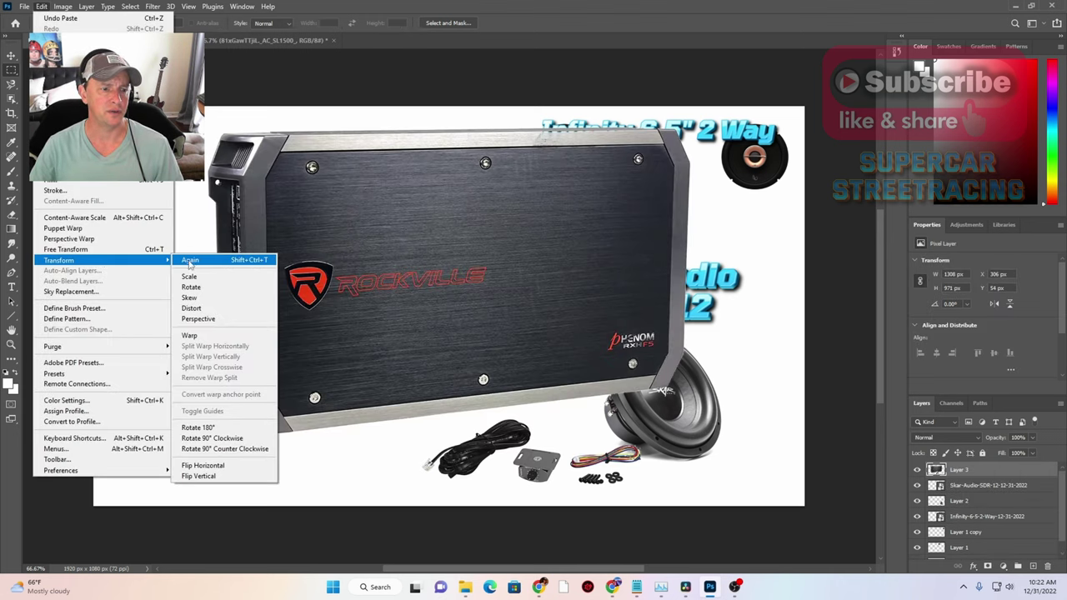
pyautogui.click(189, 276)
pyautogui.moveTo(690, 123); pyautogui.dragTo(405, 290)
pyautogui.moveTo(484, 277); pyautogui.dragTo(400, 333)
pyautogui.moveTo(347, 364); pyautogui.dragTo(282, 364)
pyautogui.moveTo(341, 335); pyautogui.dragTo(290, 376)
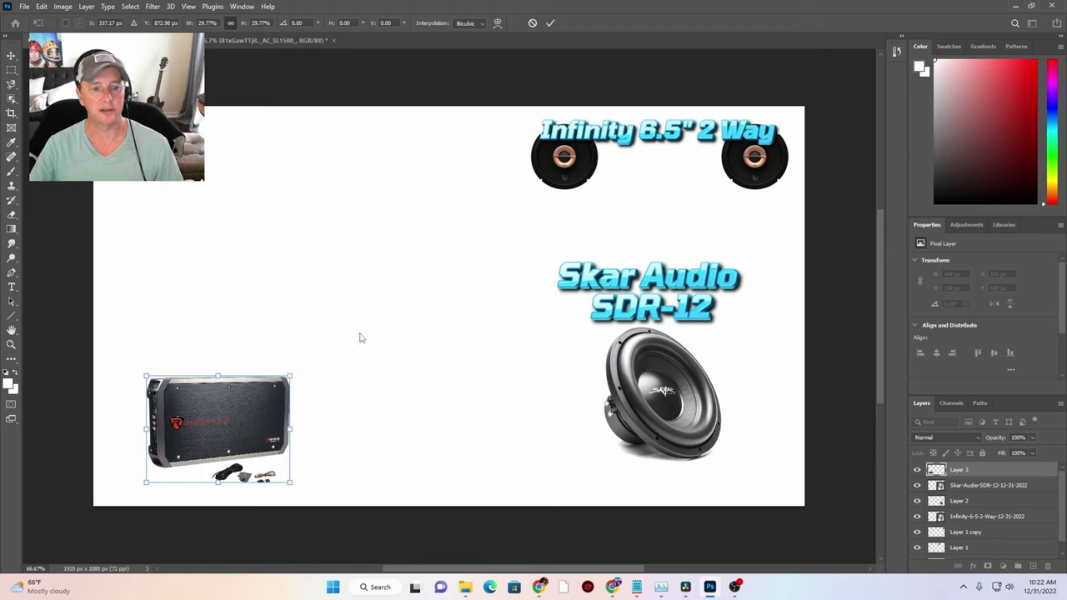
pyautogui.press('Return')
pyautogui.press('m')
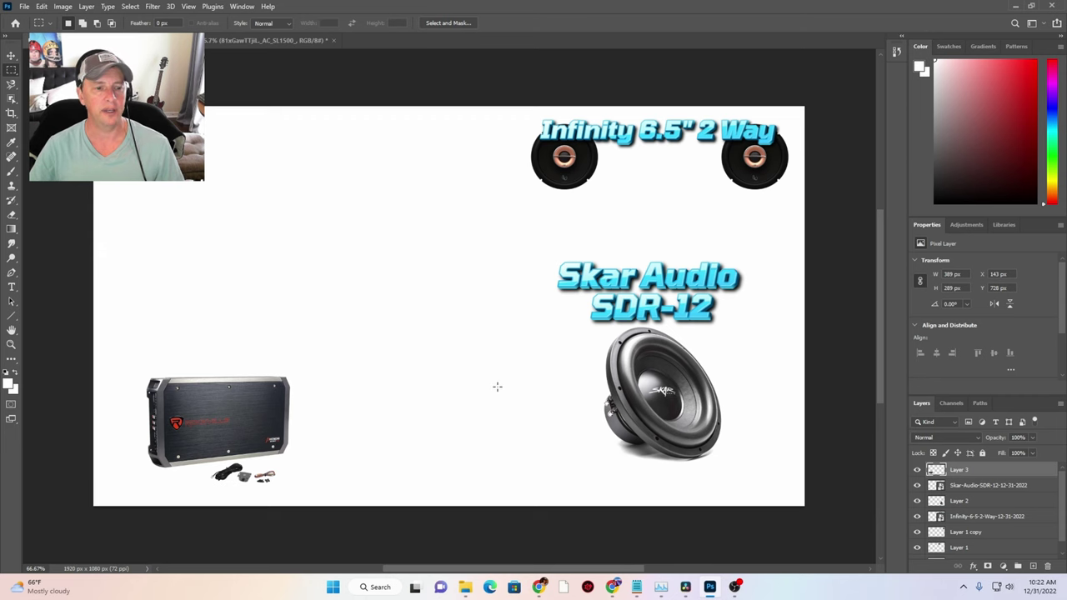
# Switch to Chrome, close the finished Skar Audio logo preview, and return to the Amazon subwoofer product page
pyautogui.click(613, 586)
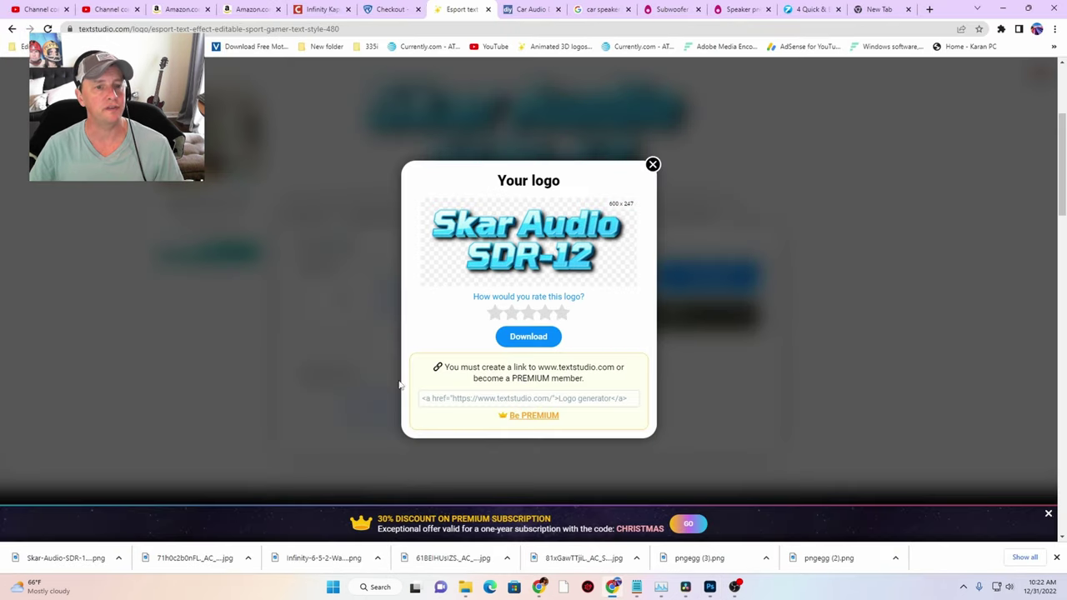
pyautogui.click(652, 165)
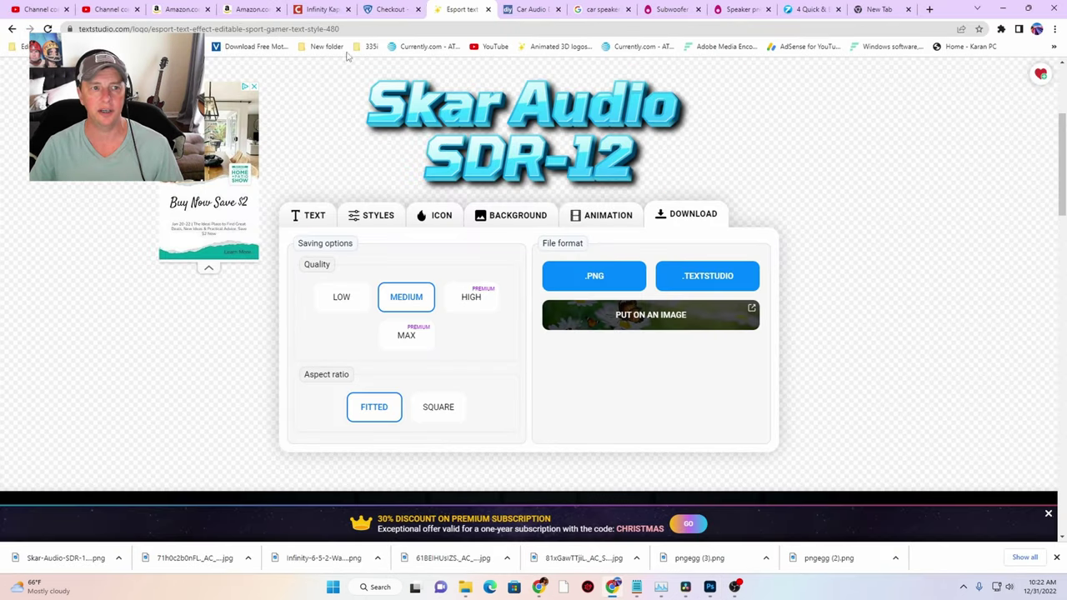
pyautogui.click(250, 9)
pyautogui.click(192, 11)
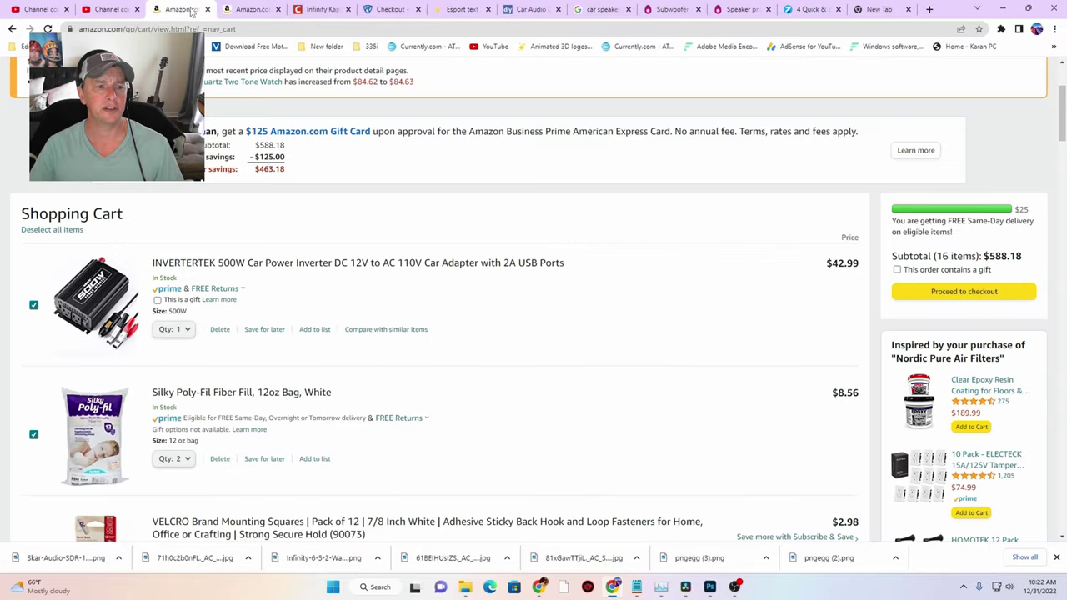
pyautogui.click(239, 10)
pyautogui.scroll(2, 337, 125)
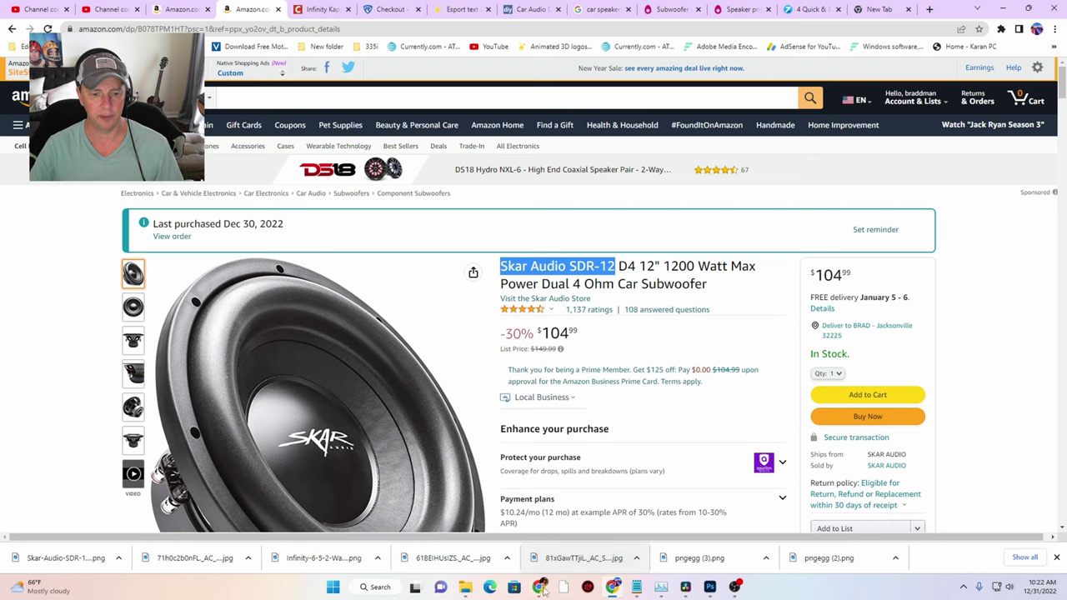
pyautogui.moveTo(540, 589)
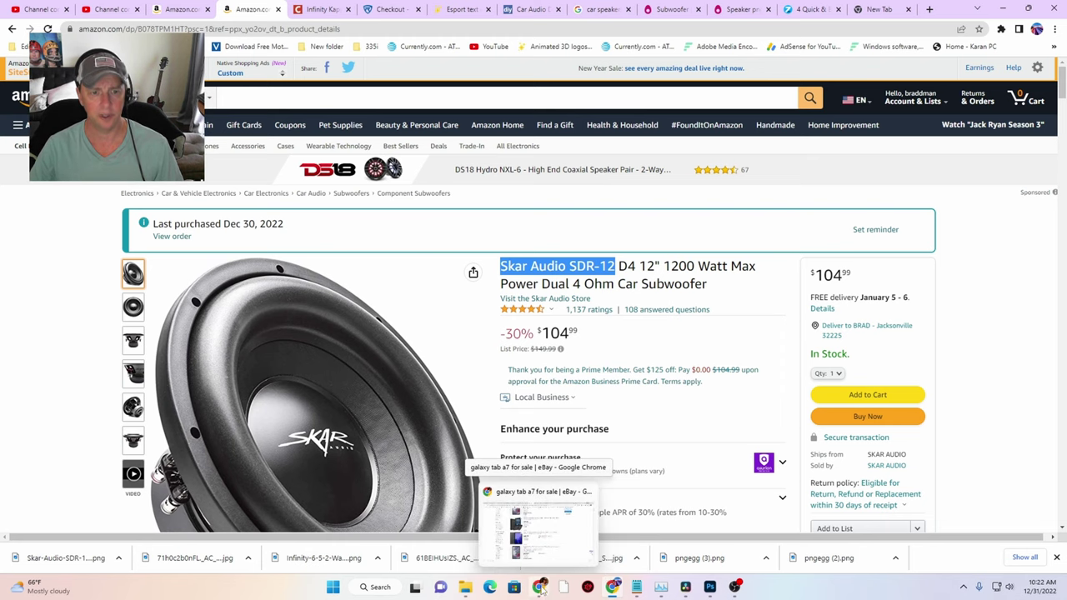
# Search Amazon for "rockville 5 channel amplifier" and open the Rockville RXH-F5 3200 Watt product page
pyautogui.click(440, 97)
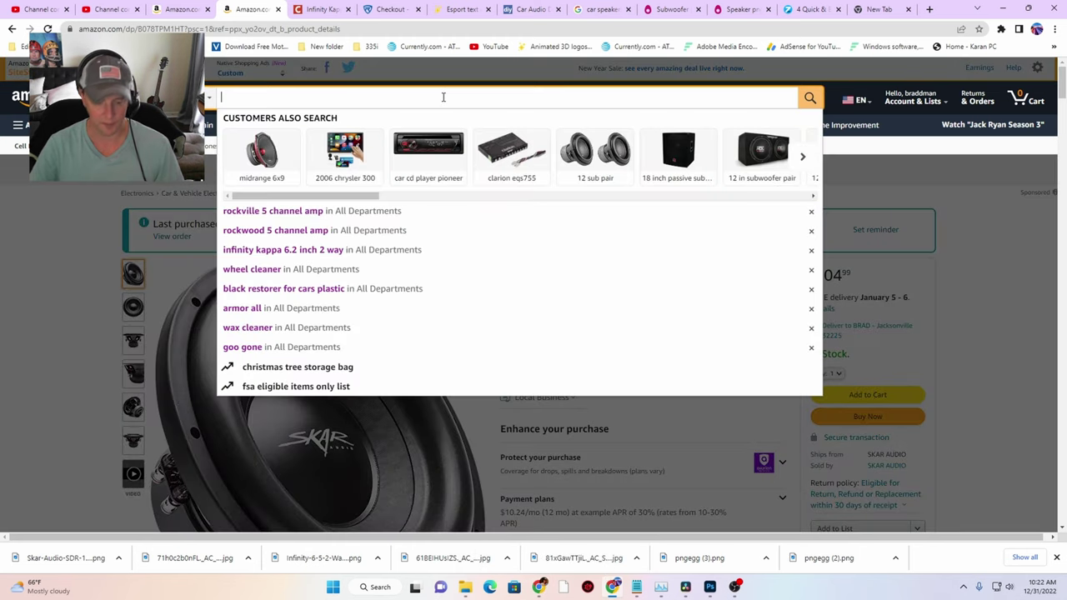
pyautogui.write('rockville 5 ch')
pyautogui.press('Down')
pyautogui.press('Return')
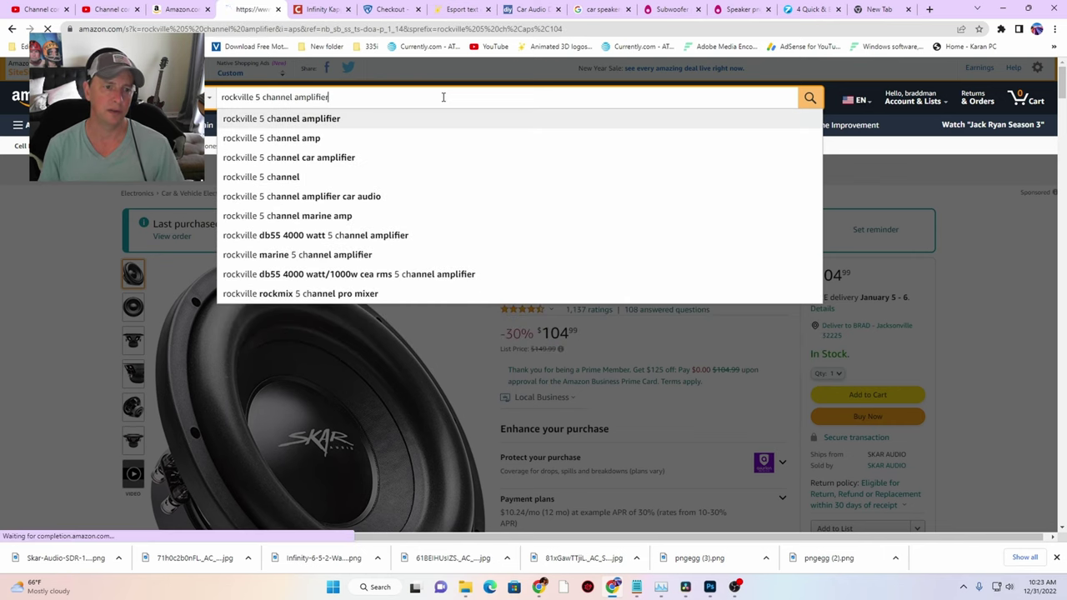
pyautogui.scroll(-5, 583, 141)
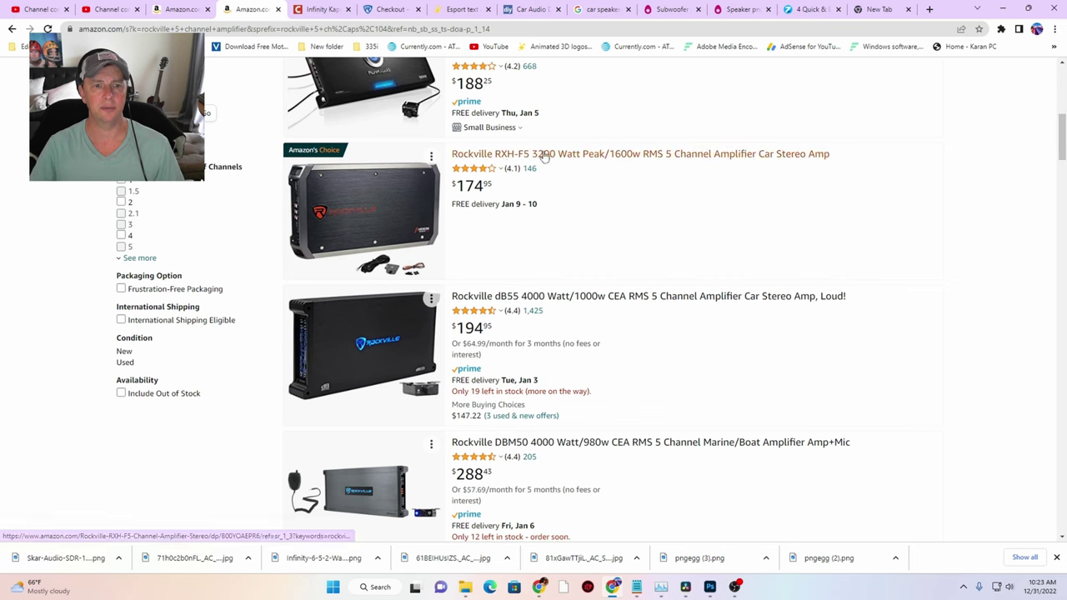
pyautogui.click(372, 202)
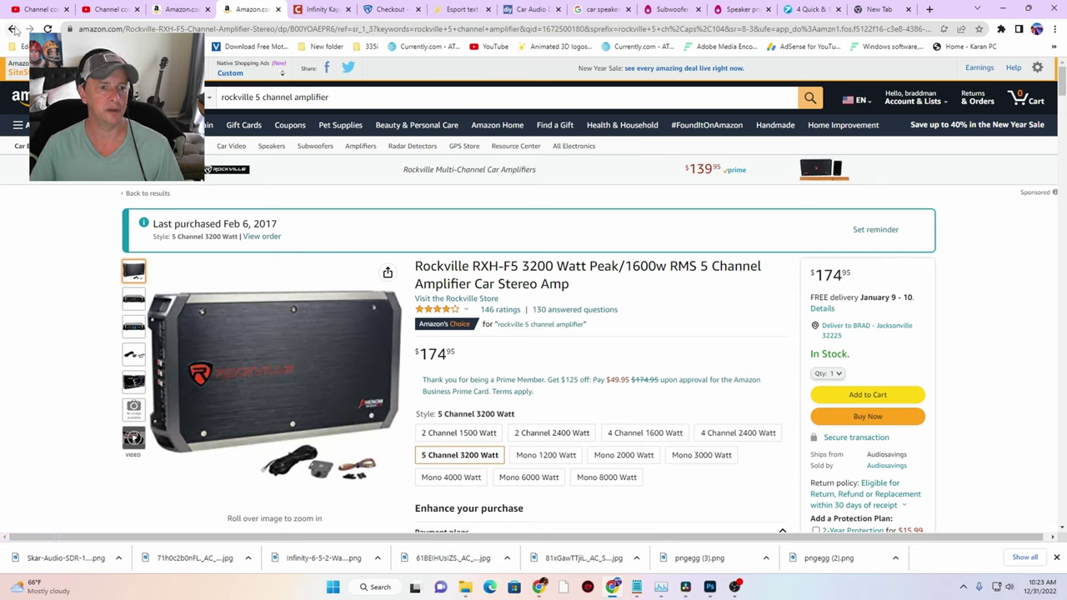
# Copy "Rockville RXH-F5" from the product title and replace the TextStudio logo text with it, split into two lines before "RXH-F5"
pyautogui.moveTo(448, 265); pyautogui.dragTo(521, 264)
pyautogui.hotkey('ctrl', 'c')
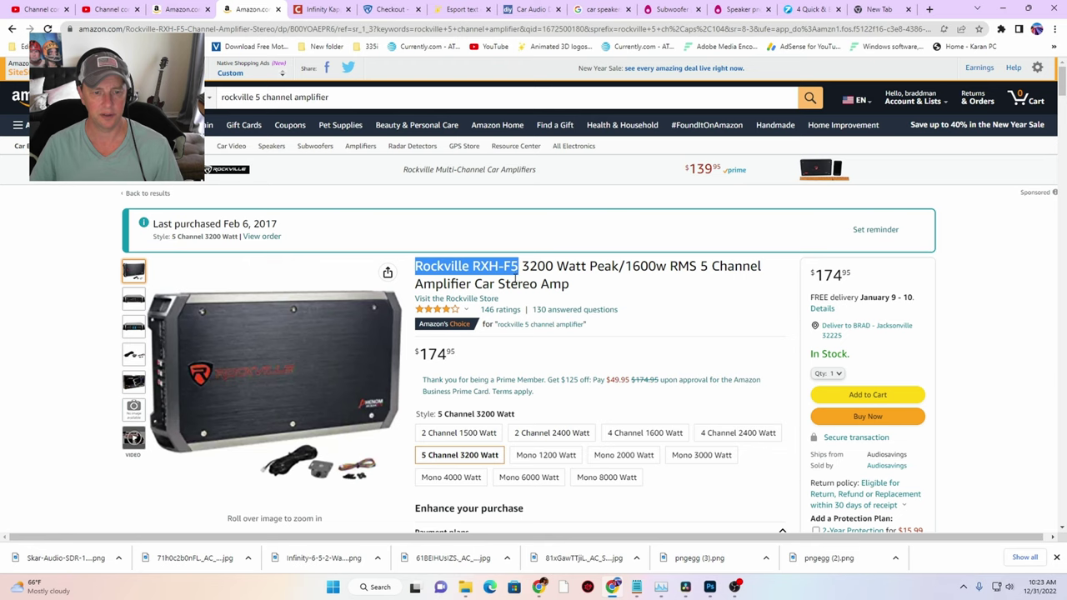
pyautogui.click(460, 9)
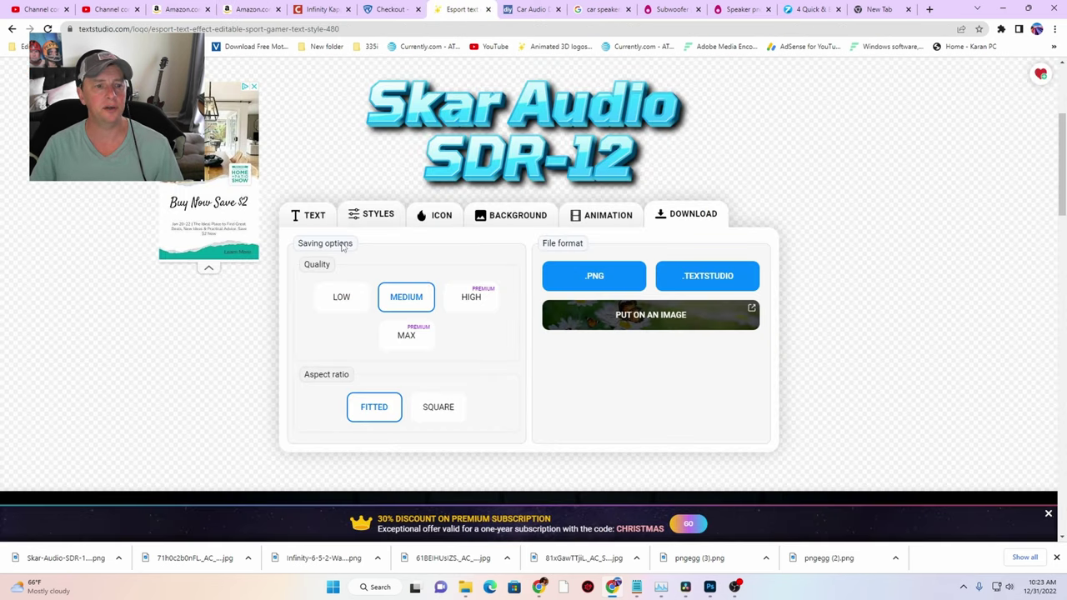
pyautogui.click(318, 220)
pyautogui.moveTo(358, 270); pyautogui.dragTo(293, 243)
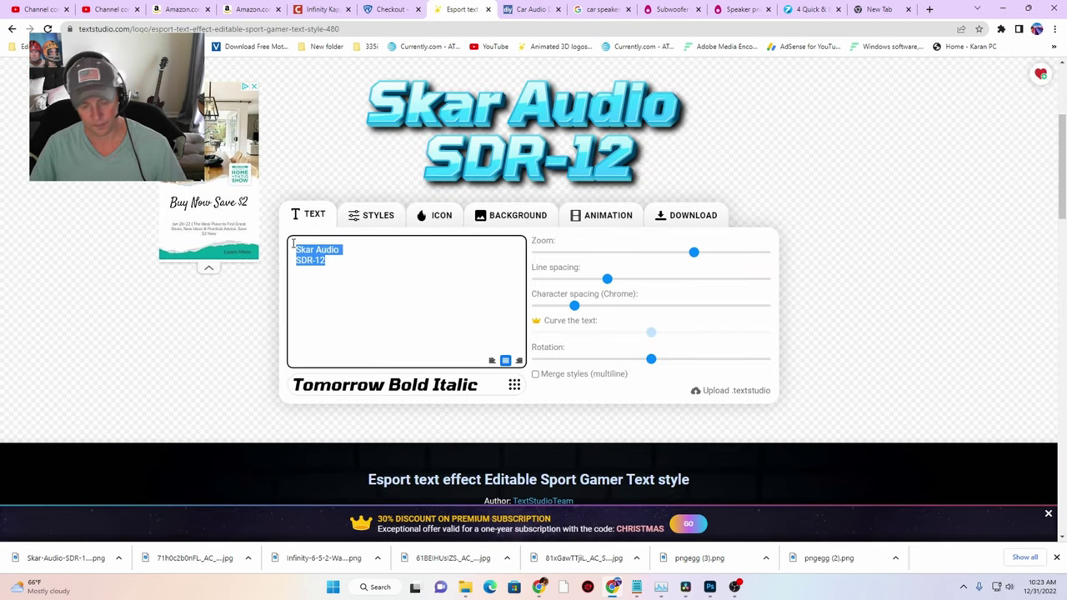
pyautogui.hotkey('ctrl', 'v')
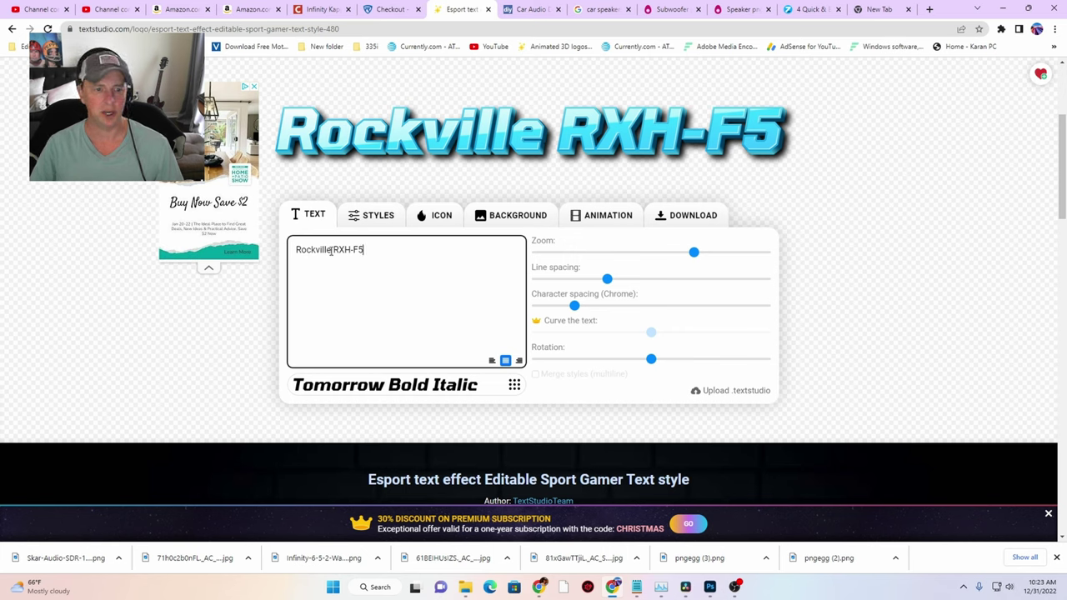
pyautogui.press('Return')
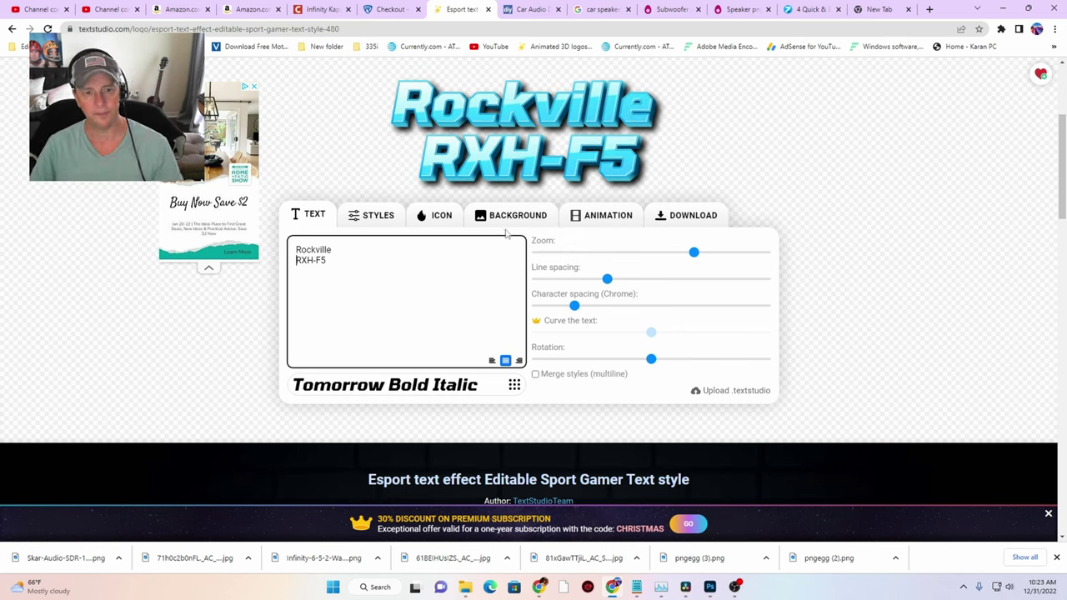
# Download the Rockville RXH-F5 logo as a PNG with medium quality and fitted aspect ratio
pyautogui.click(633, 217)
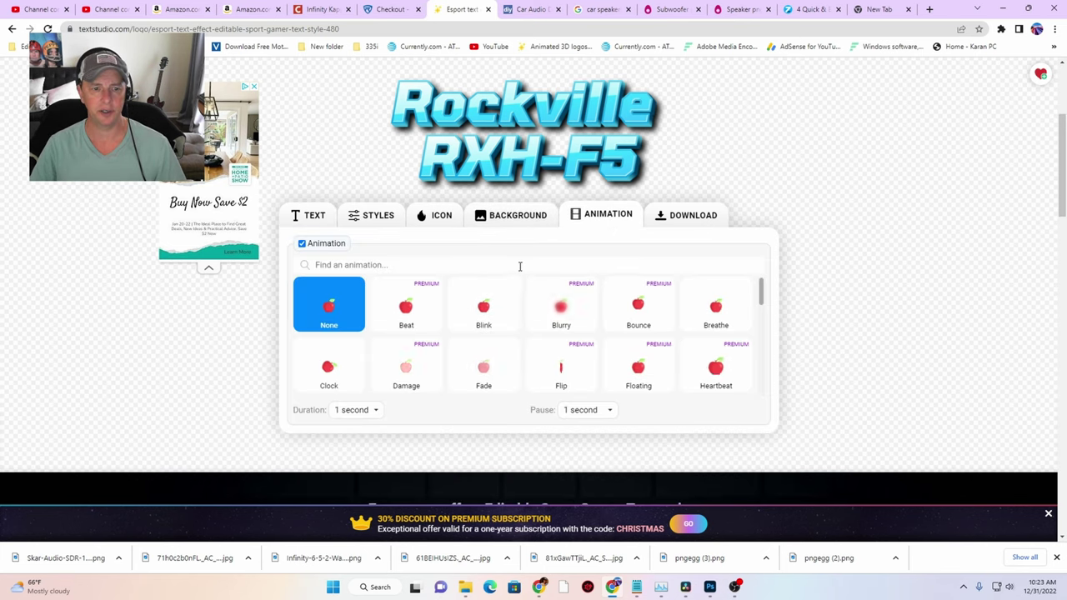
pyautogui.click(629, 225)
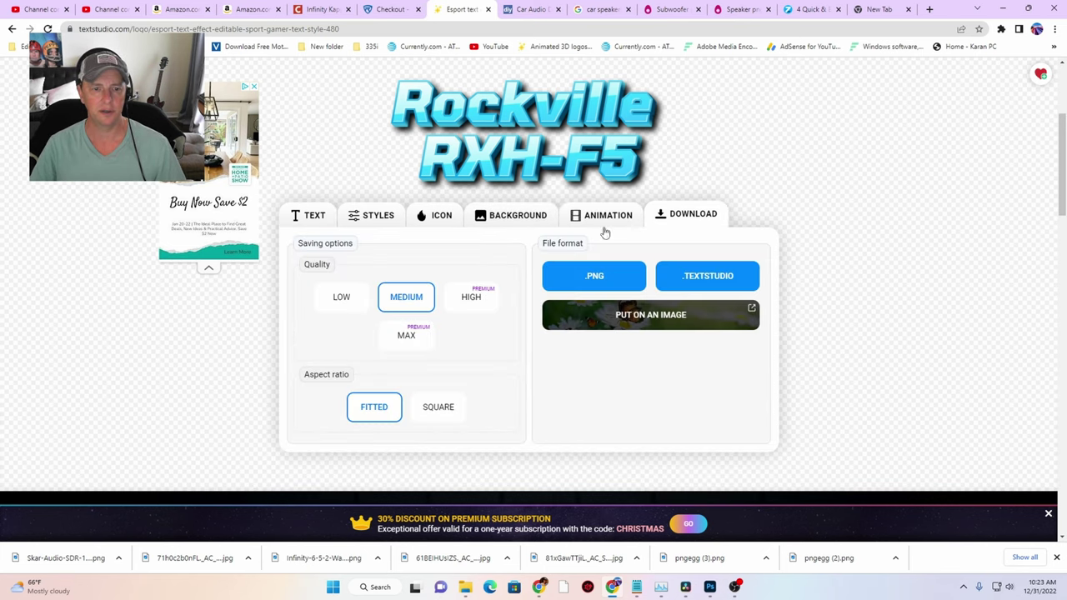
pyautogui.click(578, 283)
pyautogui.click(511, 341)
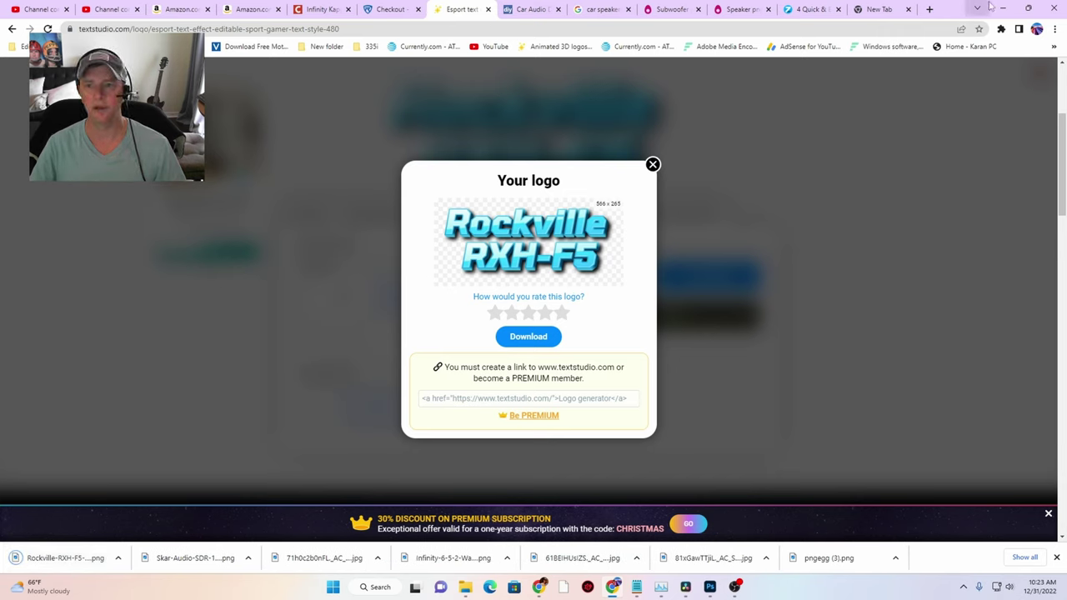
# Place the downloaded Rockville RXH-F5 logo in the Photoshop composition, scaled to about 73% and positioned just above the amplifier
pyautogui.click(1000, 7)
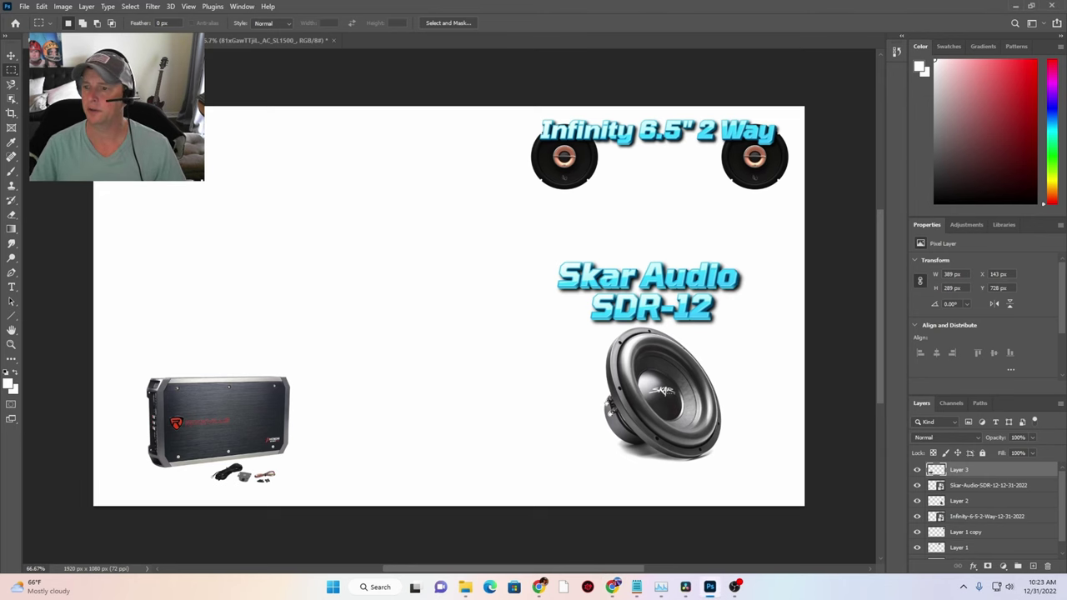
pyautogui.moveTo(421, 298); pyautogui.dragTo(217, 353)
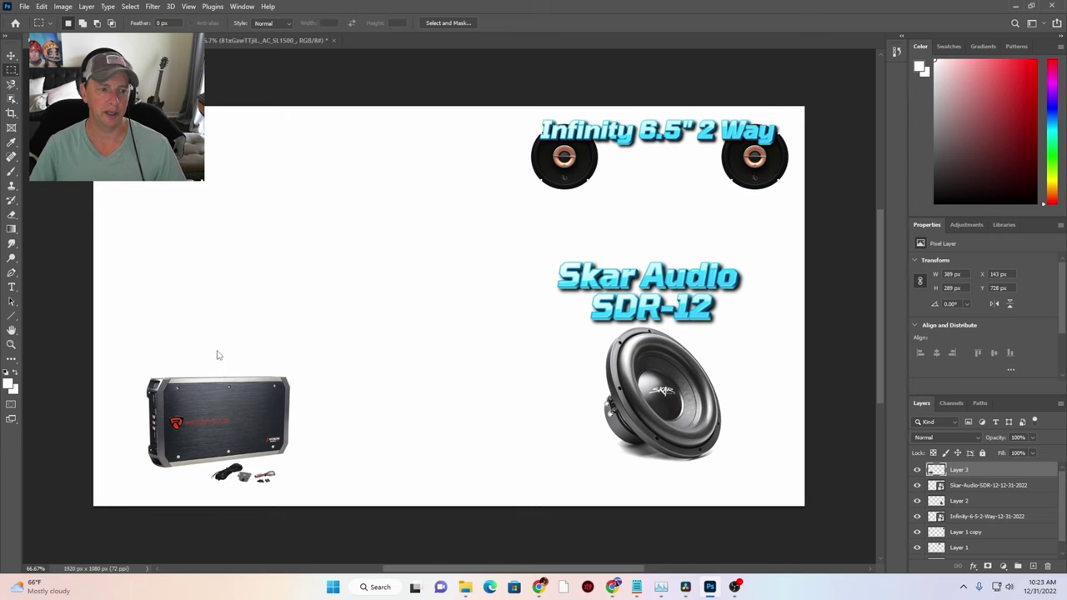
pyautogui.moveTo(386, 332); pyautogui.dragTo(167, 352)
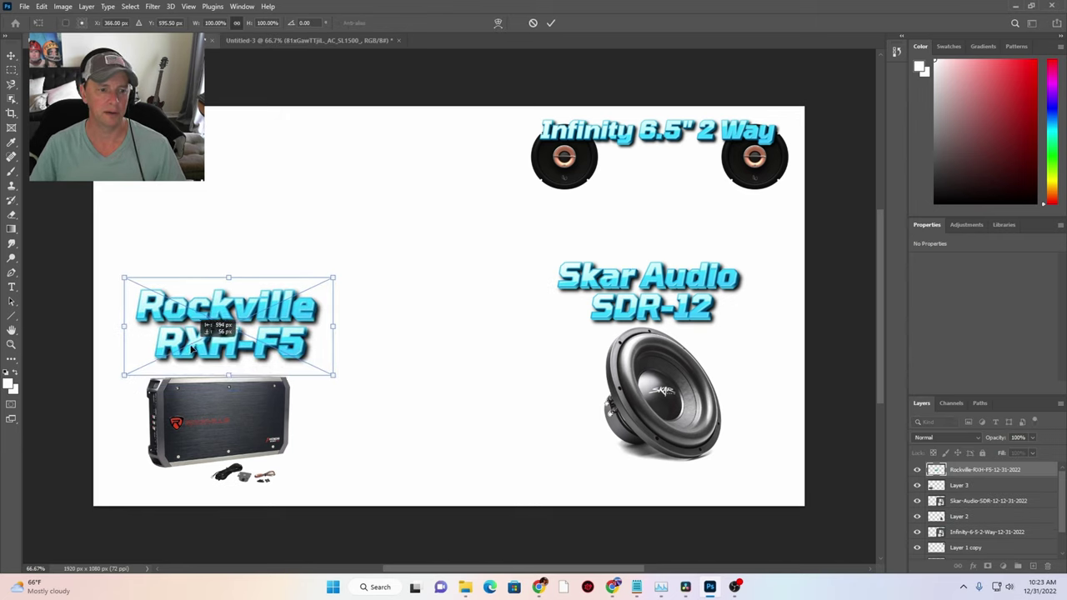
pyautogui.moveTo(332, 277); pyautogui.dragTo(281, 305)
pyautogui.moveTo(235, 354); pyautogui.dragTo(249, 351)
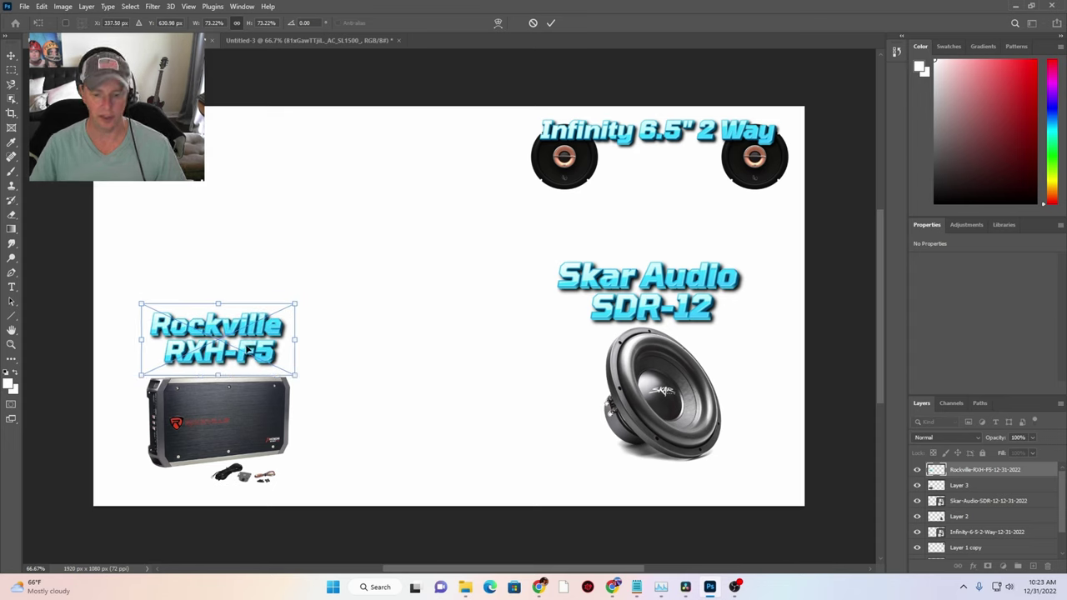
pyautogui.press('Return')
pyautogui.press('m')
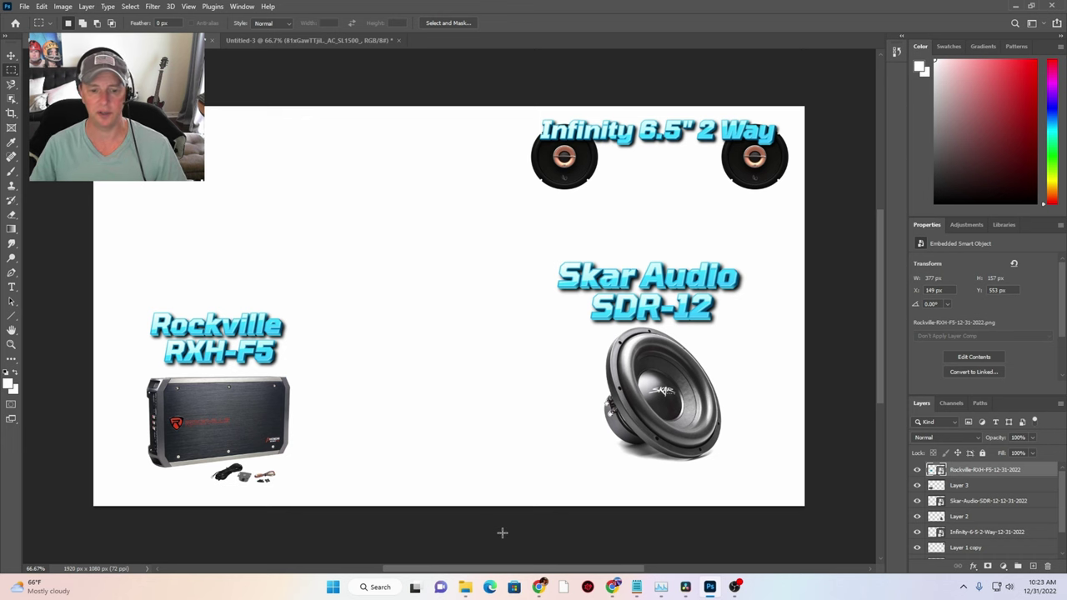
# Switch back to Chrome and open the Amazon order history from the amplifier product page
pyautogui.click(611, 588)
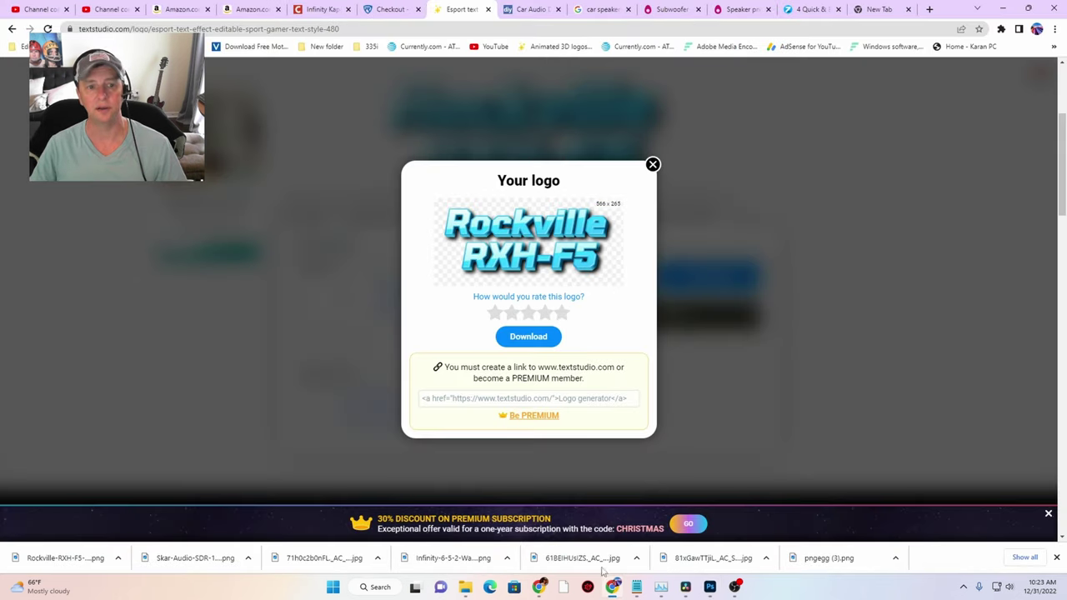
pyautogui.click(256, 15)
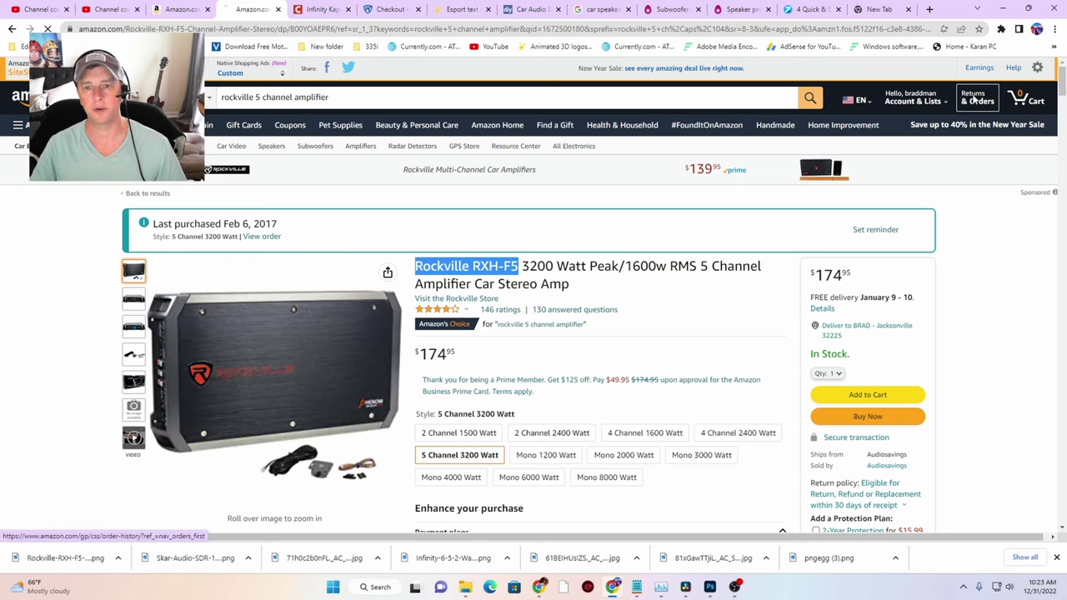
pyautogui.click(975, 100)
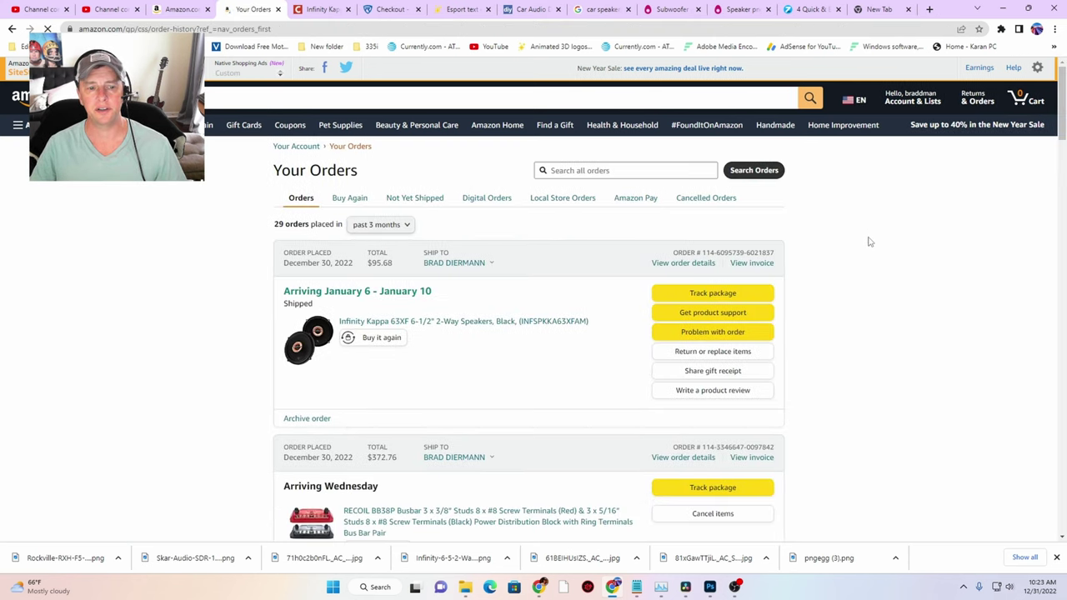
# Find the Blaupunkt EP1600X Digital Bass Processor on the second page of past orders and open its product page
pyautogui.scroll(-10, 867, 242)
pyautogui.scroll(-12, 900, 231)
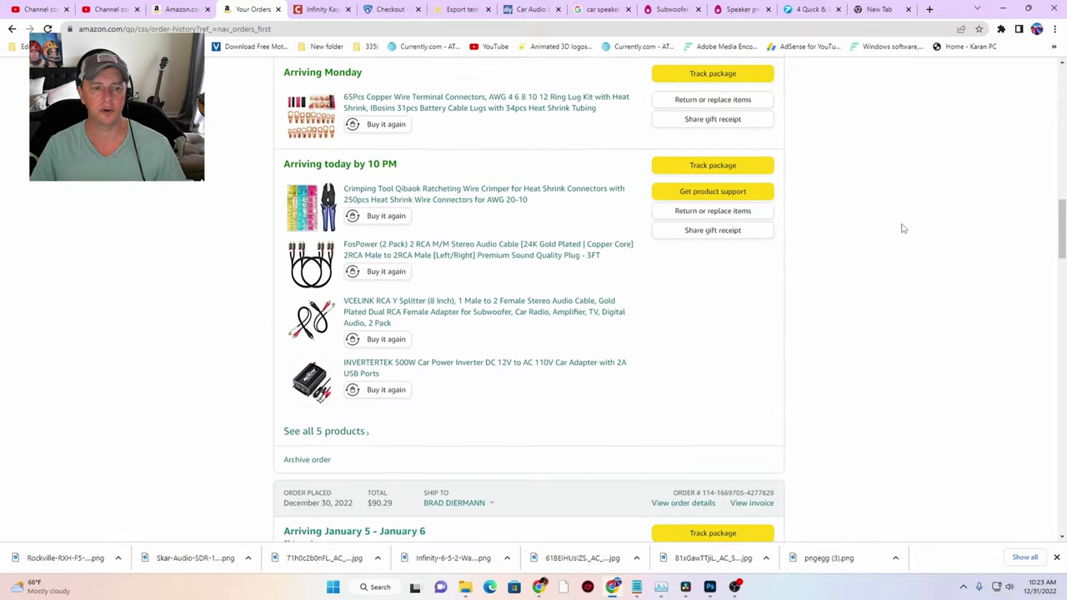
pyautogui.scroll(-12, 932, 199)
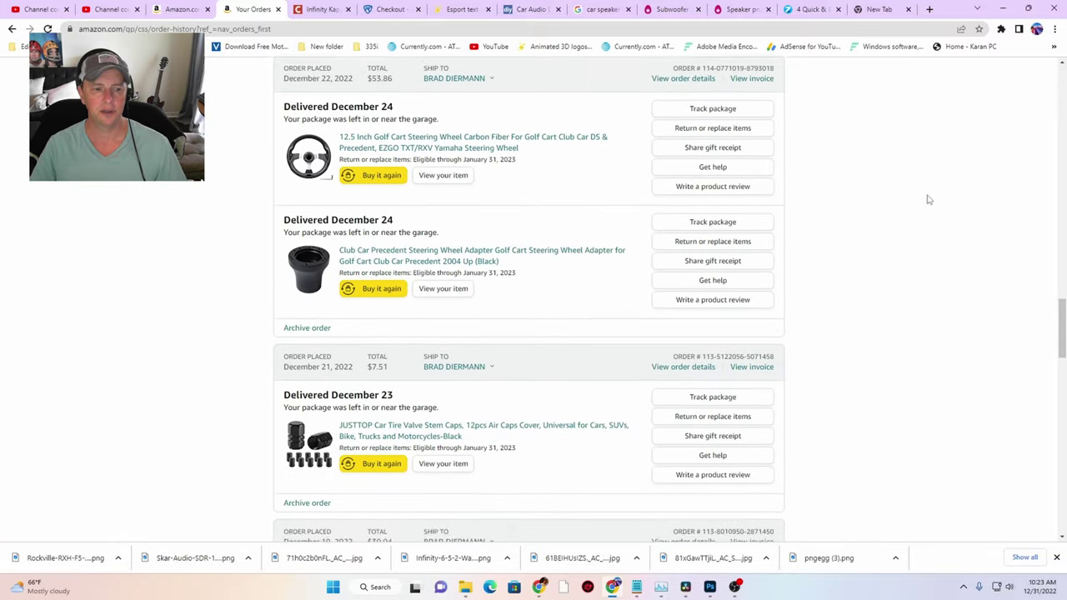
pyautogui.scroll(-3, 929, 199)
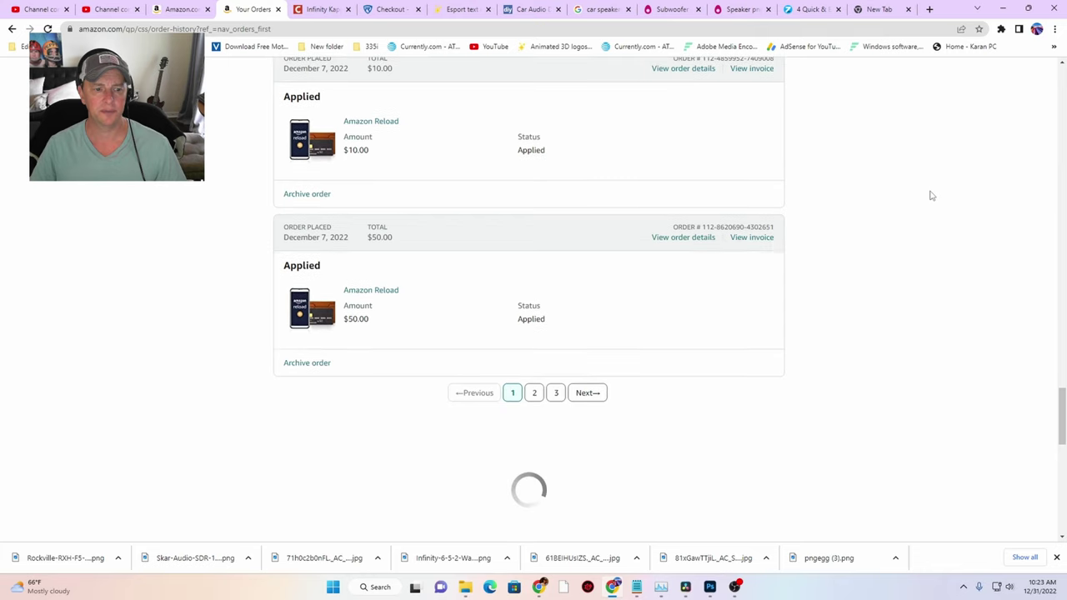
pyautogui.click(534, 305)
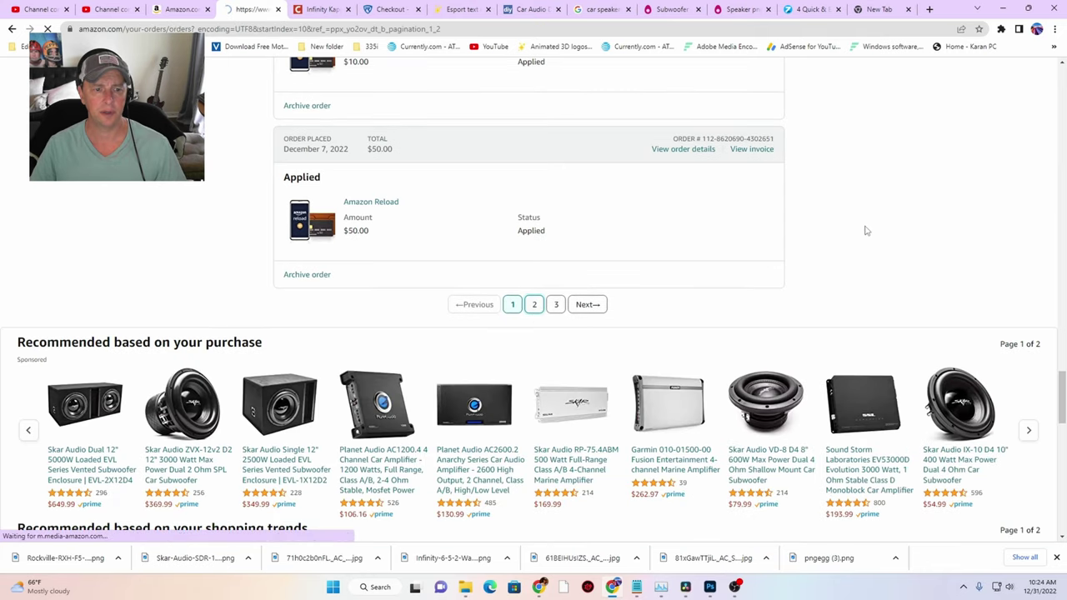
pyautogui.scroll(-15, 927, 209)
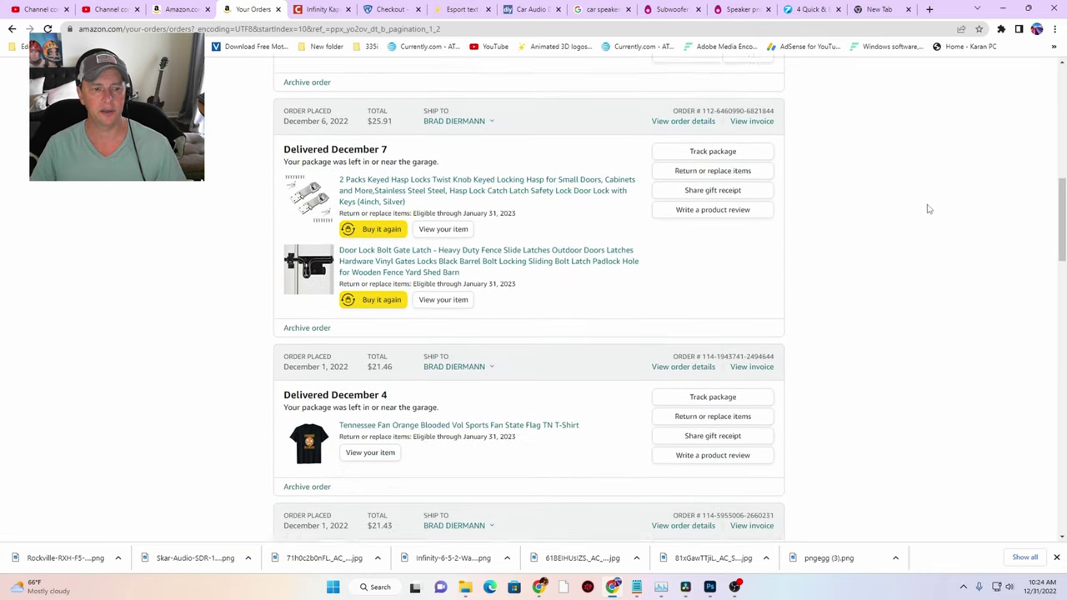
pyautogui.scroll(-5, 928, 209)
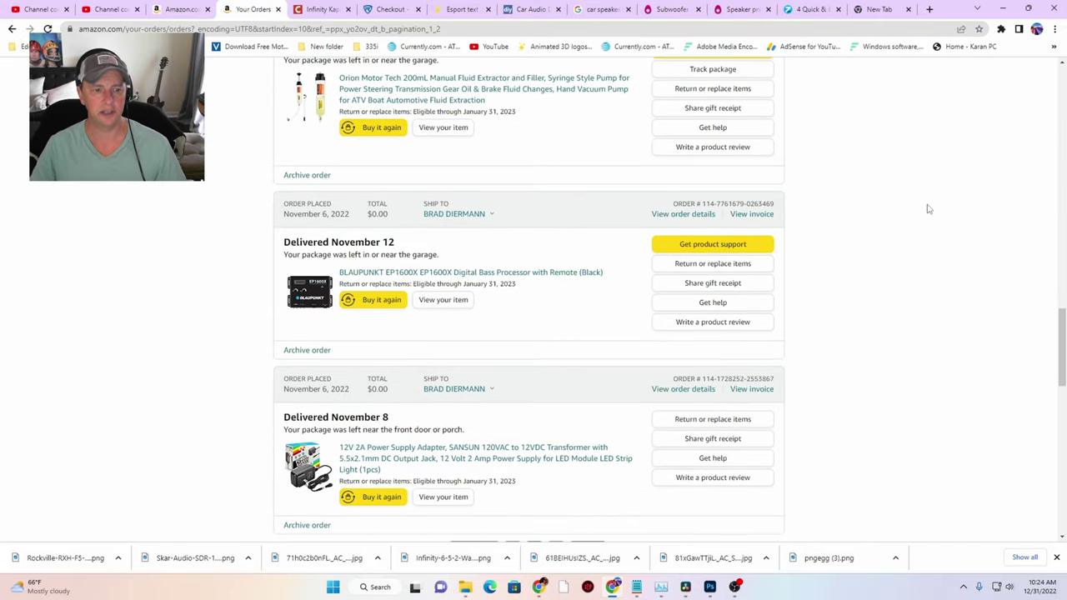
pyautogui.click(570, 278)
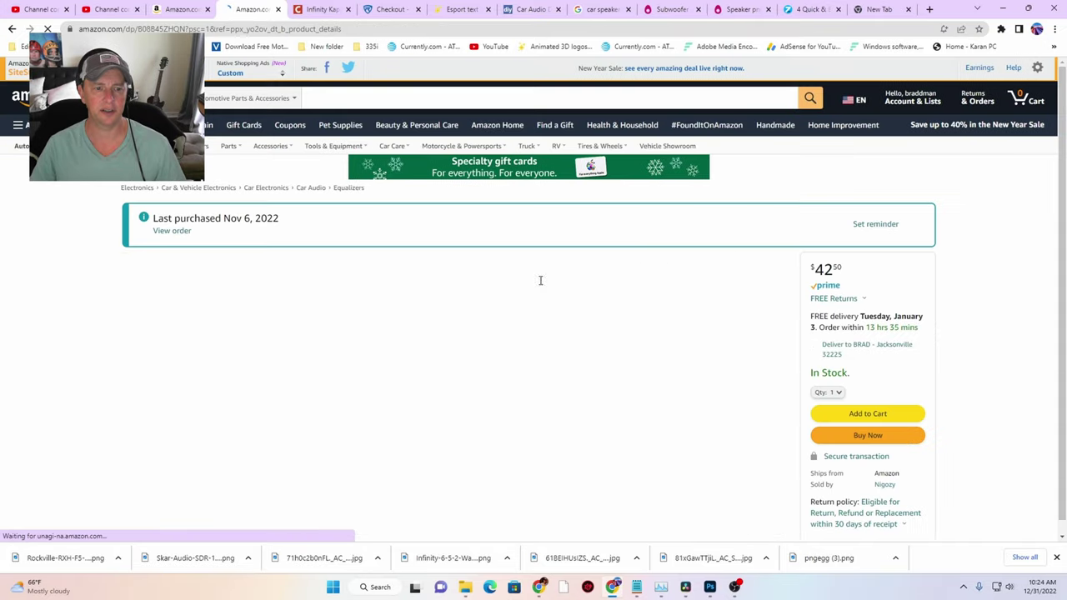
# Enlarge the Blaupunkt EP1600X product photo and save it to Downloads as a JPEG image
pyautogui.scroll(-2, 348, 387)
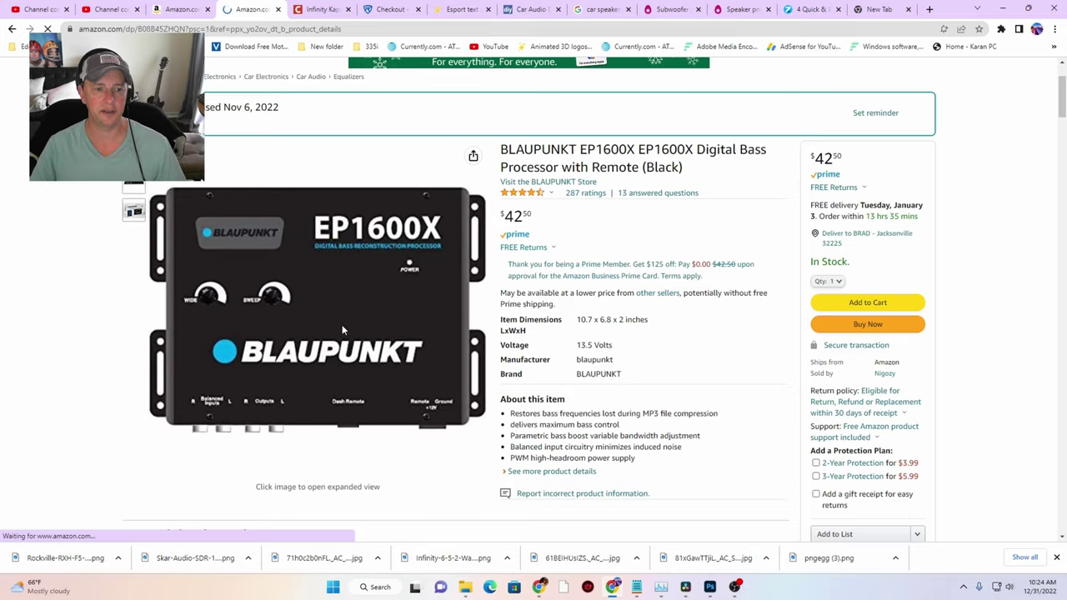
pyautogui.click(341, 324)
pyautogui.rightClick(543, 272)
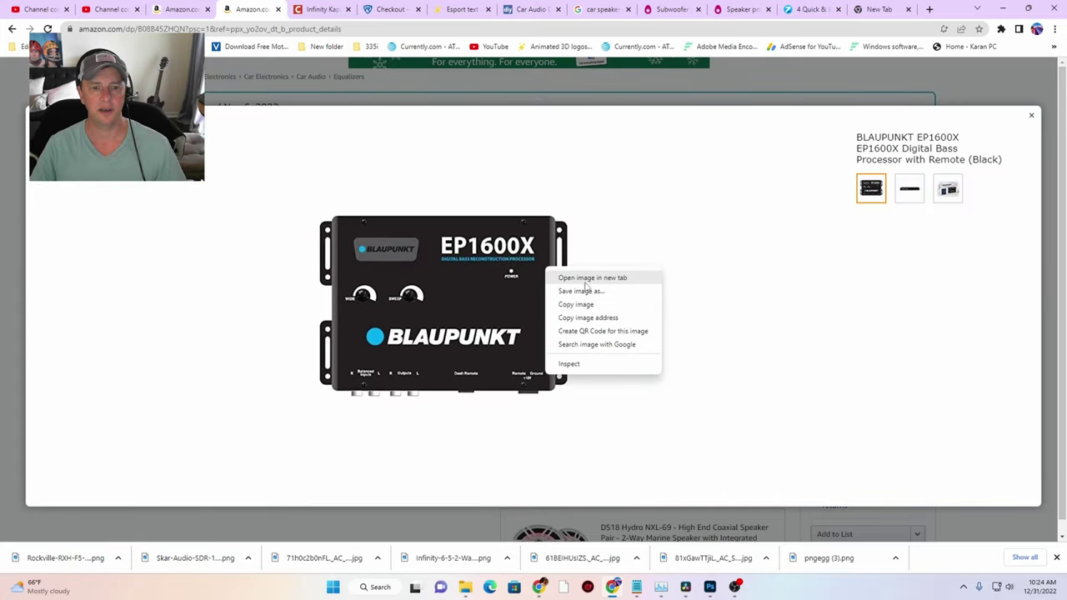
pyautogui.click(584, 288)
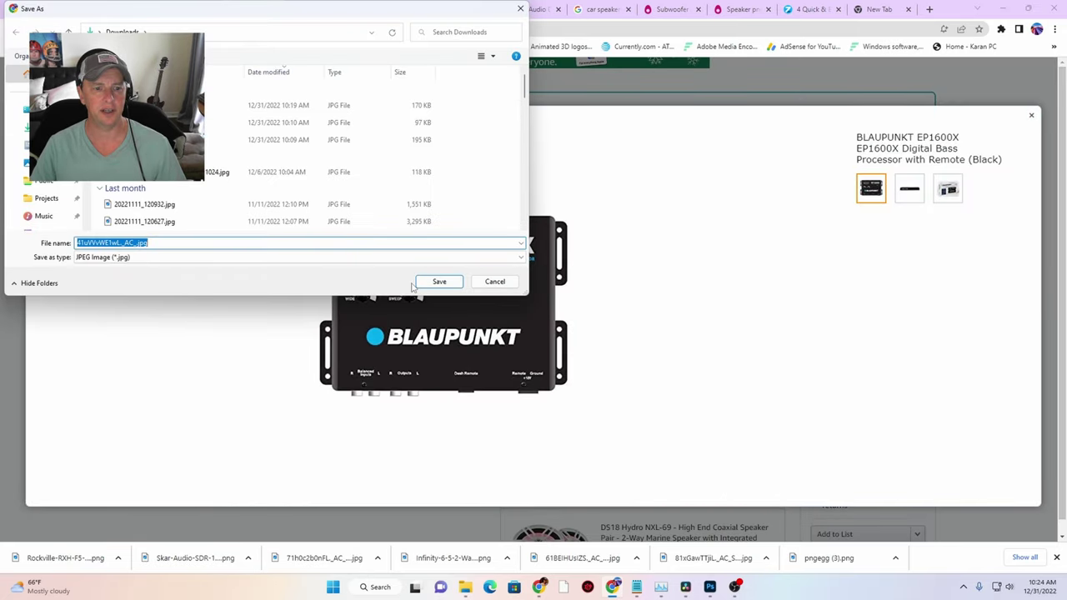
pyautogui.click(435, 281)
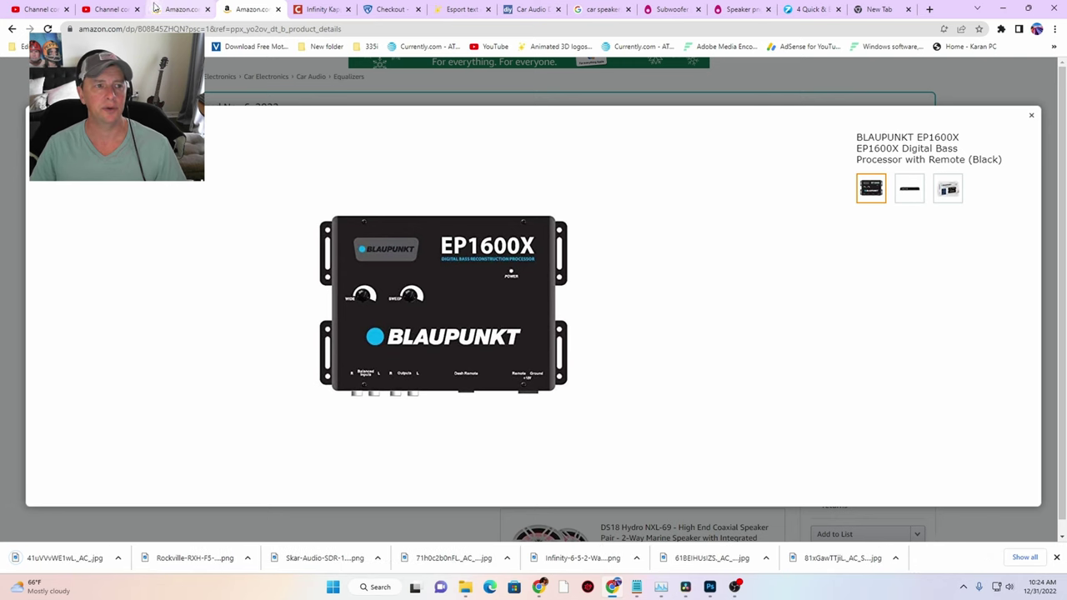
# Switch to Photoshop, close the amplifier document without saving, and create a new white 1920 x 1080 px document
pyautogui.click(709, 588)
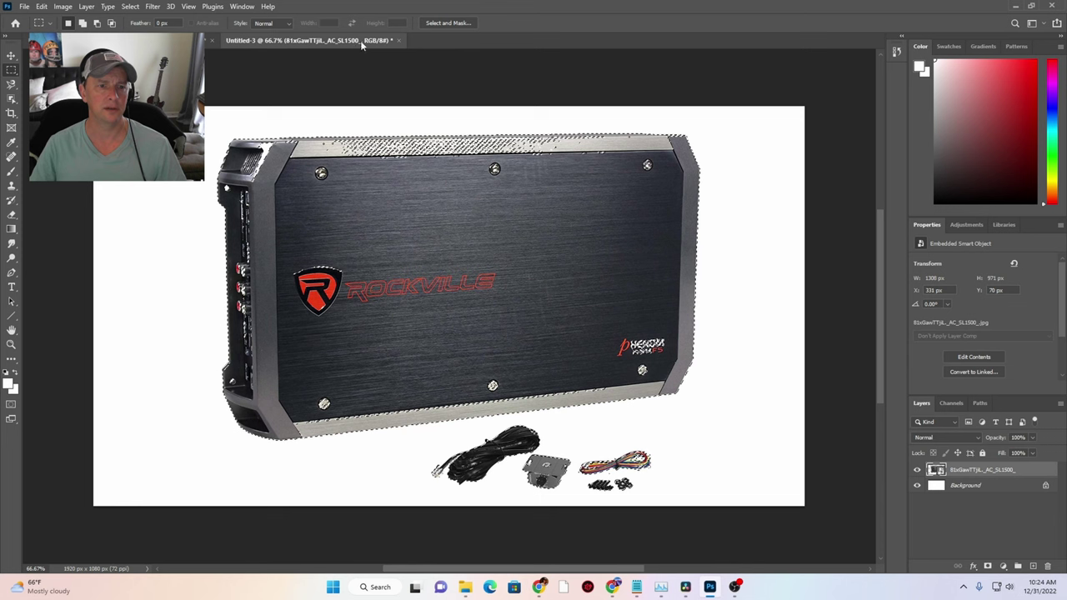
pyautogui.click(398, 40)
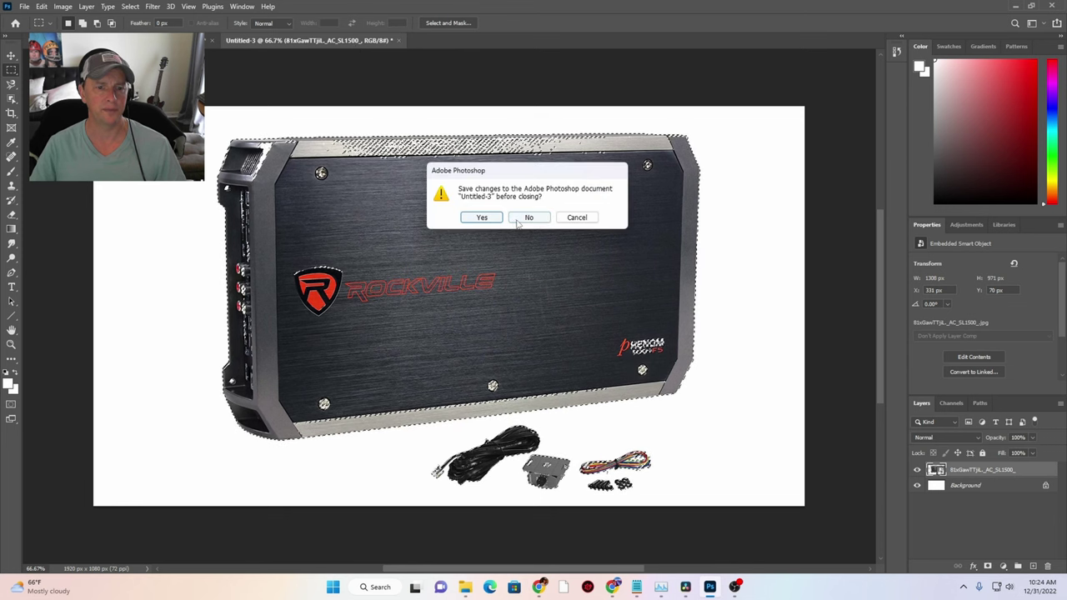
pyautogui.press('n')
pyautogui.click(24, 6)
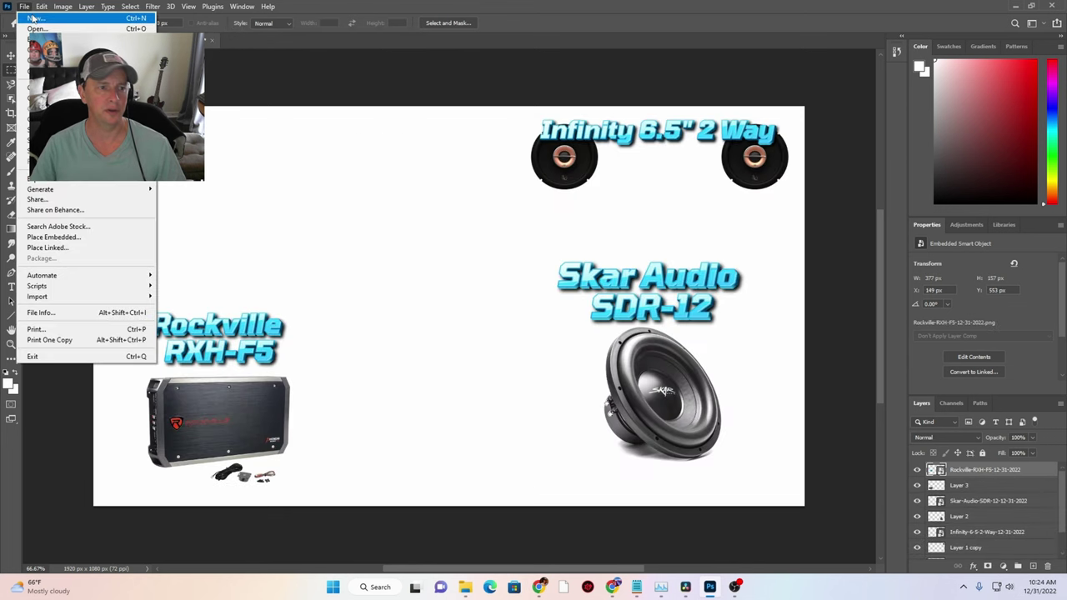
pyautogui.click(34, 20)
pyautogui.click(682, 446)
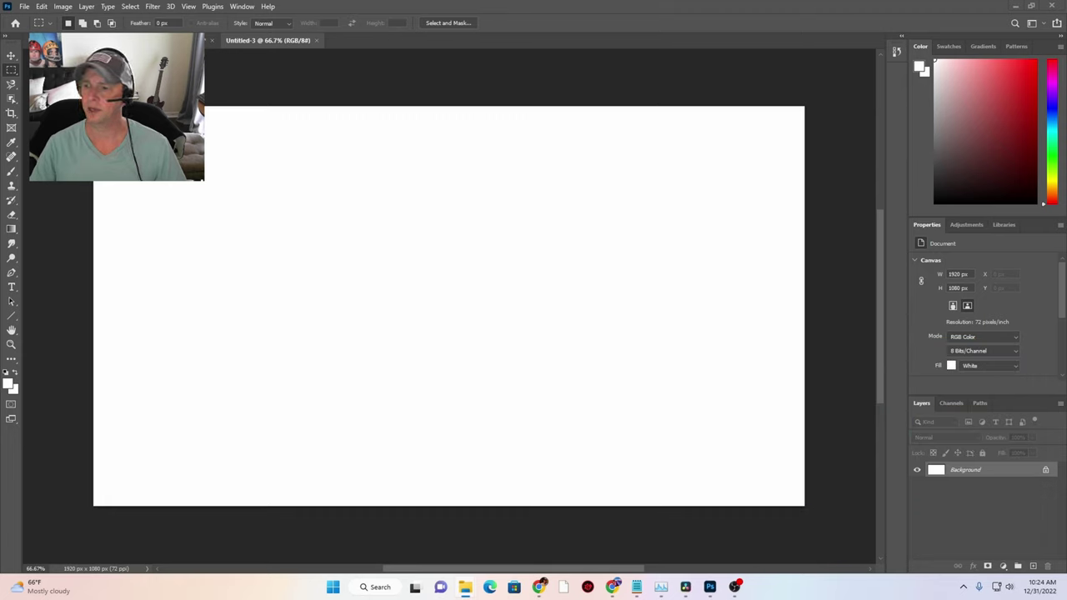
# Place the downloaded processor image at 100% scale and select the processor using Color Range on the white background with fuzziness 40, inverted
pyautogui.moveTo(927, 346); pyautogui.dragTo(429, 287)
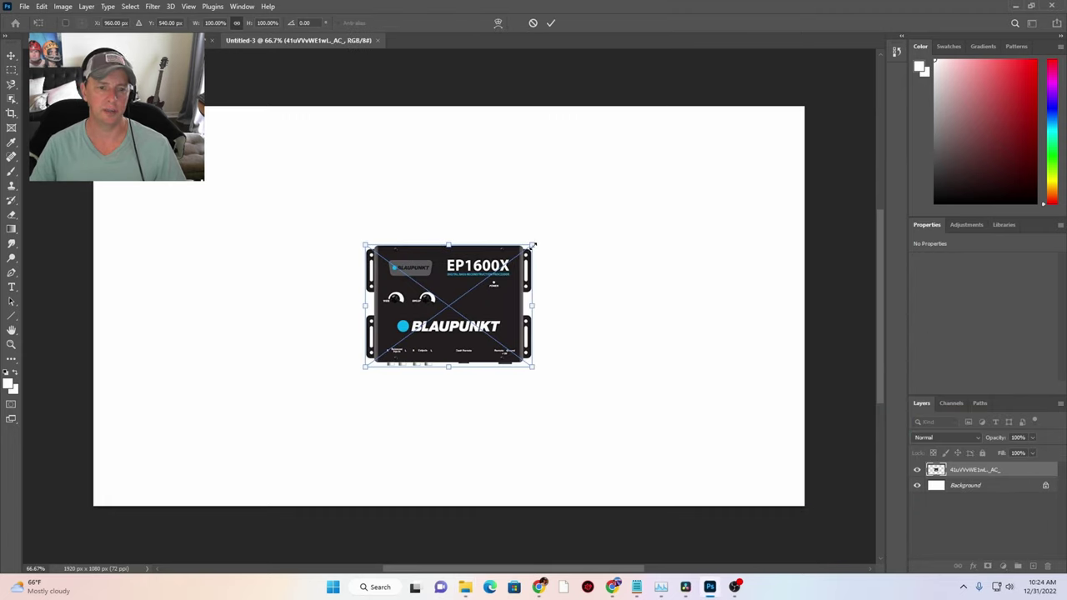
pyautogui.press('Return')
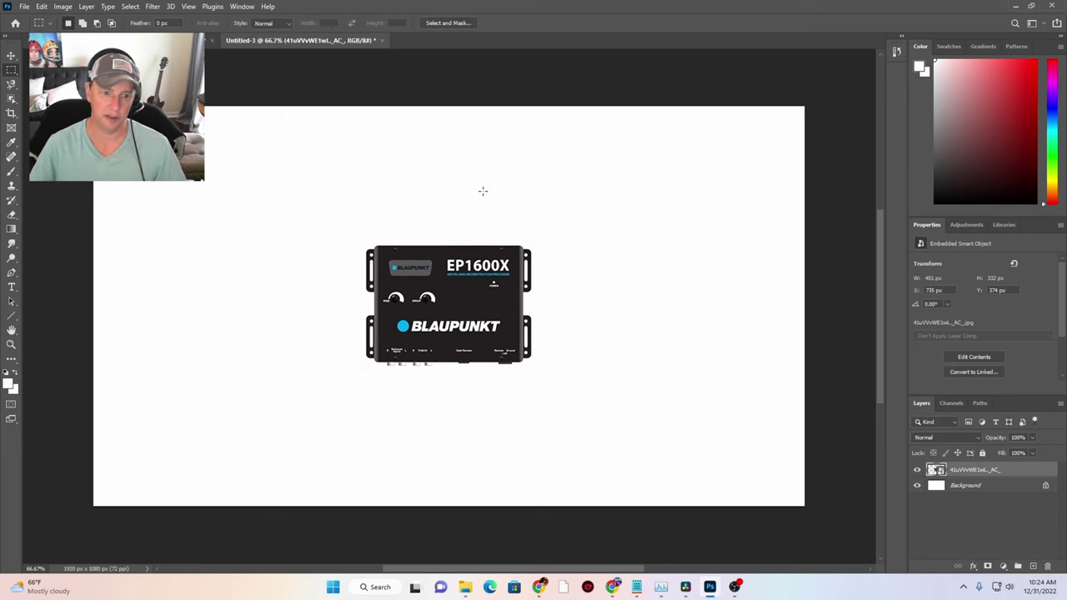
pyautogui.click(131, 9)
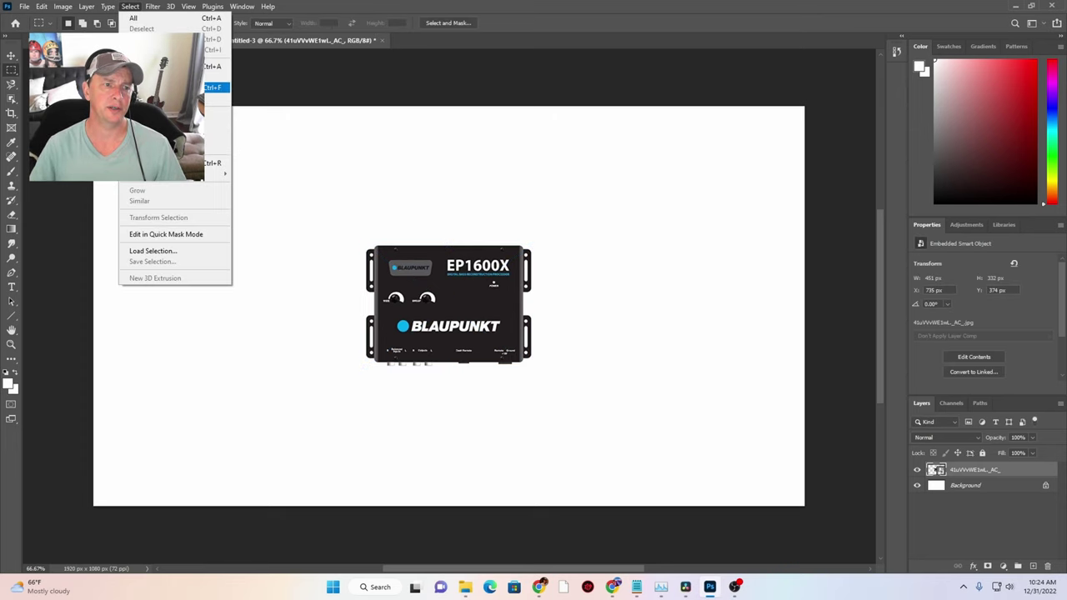
pyautogui.click(166, 125)
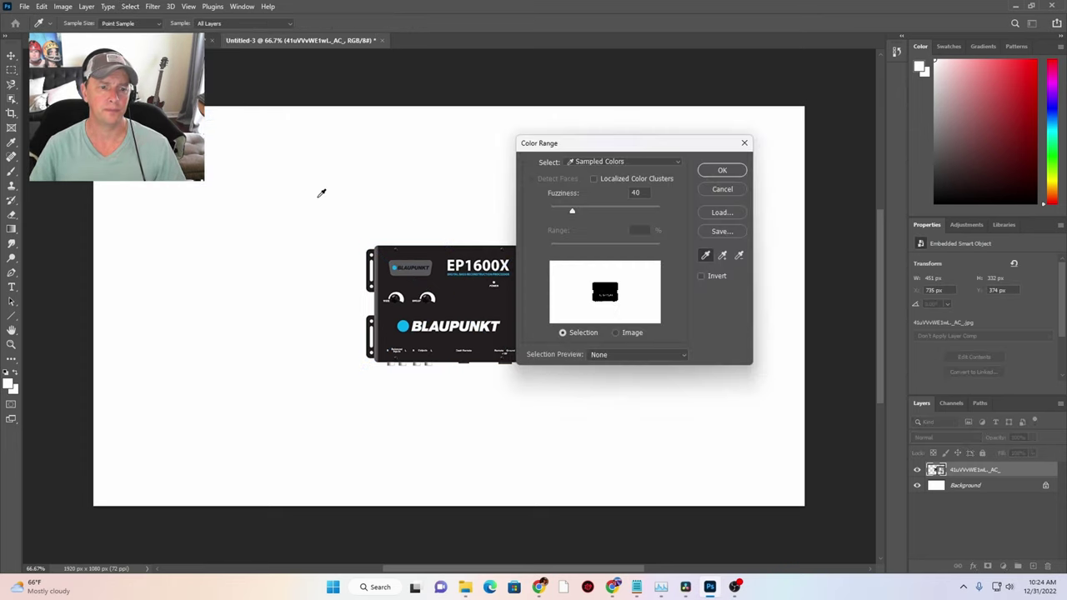
pyautogui.click(721, 174)
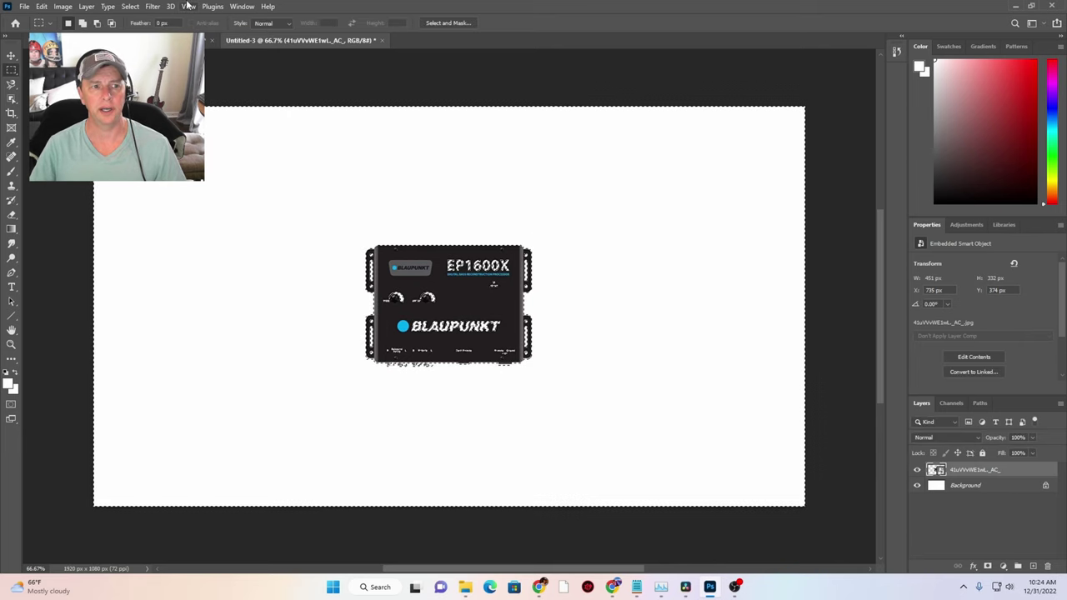
pyautogui.click(130, 7)
pyautogui.click(142, 29)
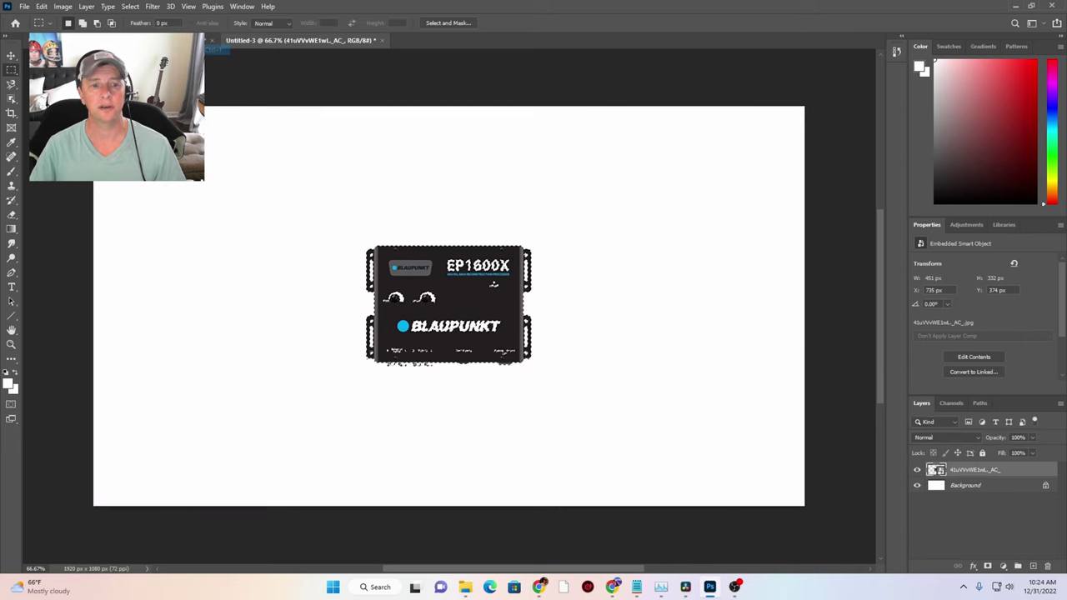
# Copy the selected processor into the main composition and position it above the Rockville logo, at about X 127, Y 83 px
pyautogui.click(41, 7)
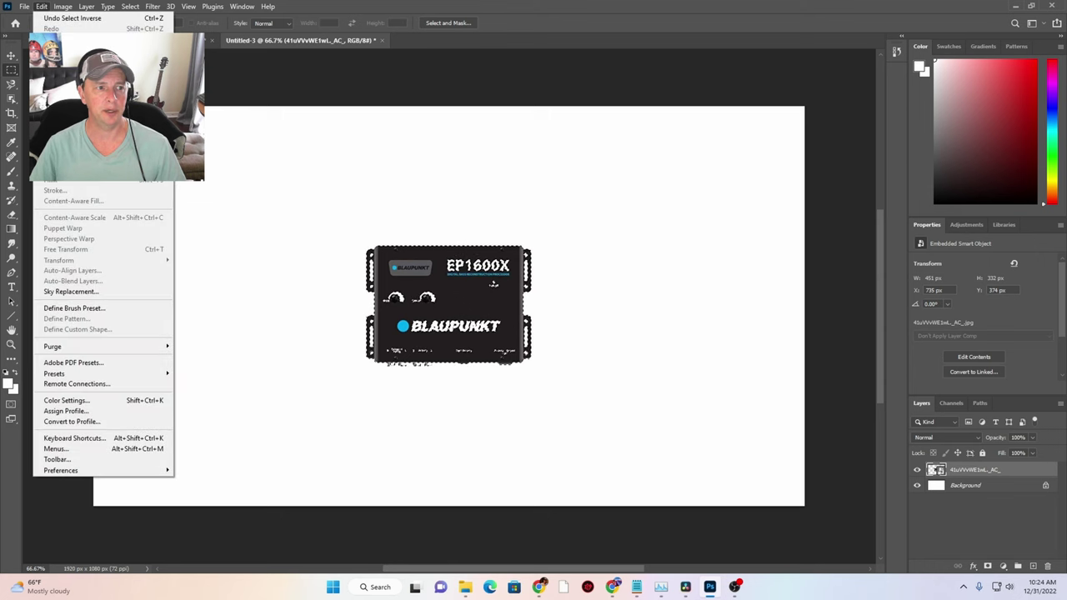
pyautogui.press('Escape')
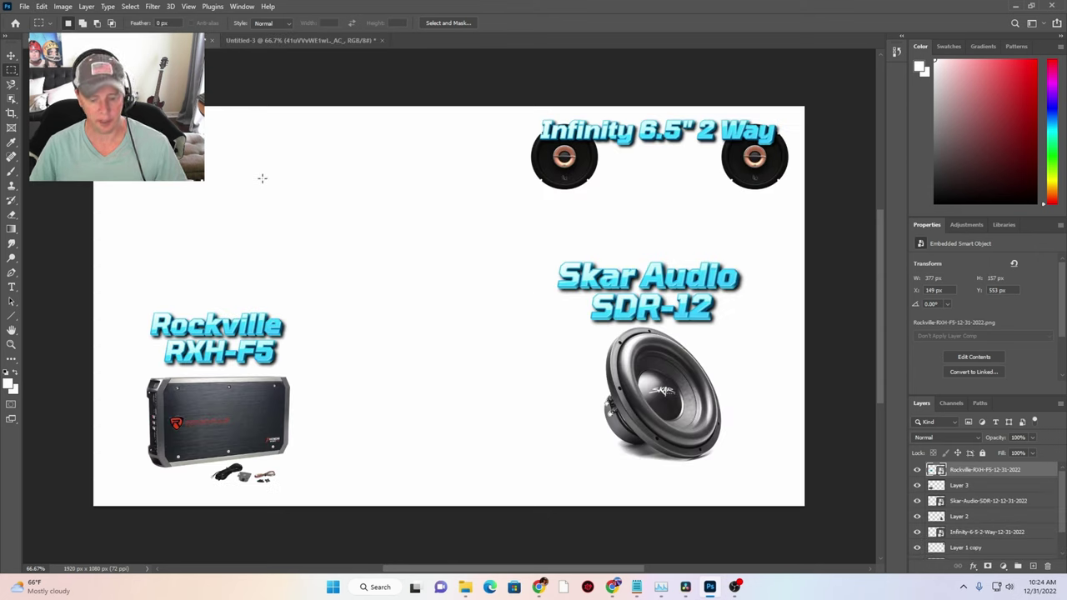
pyautogui.hotkey('ctrl', 'v')
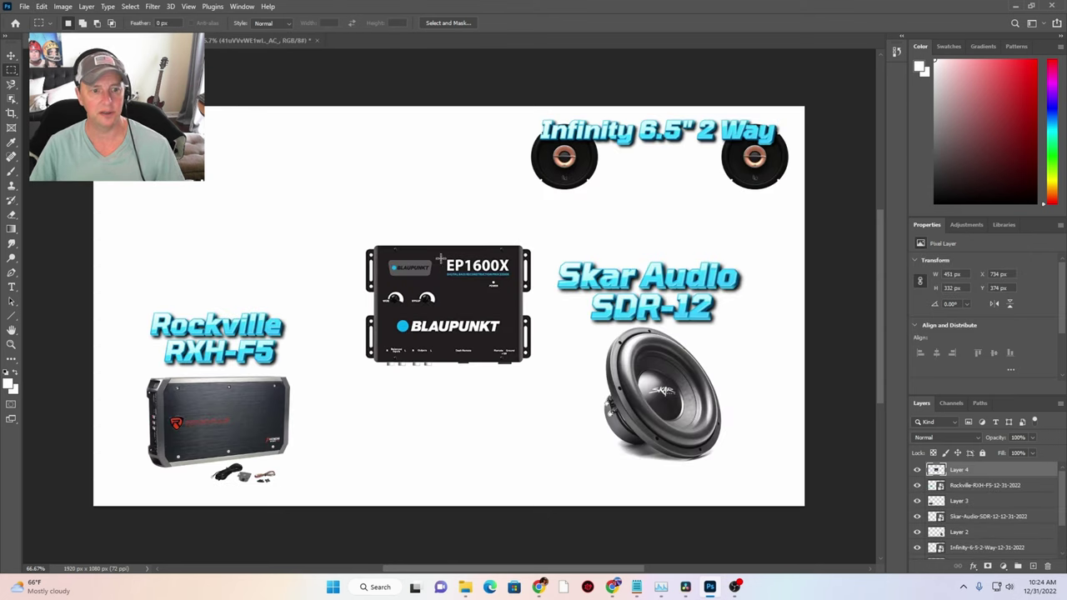
pyautogui.click(10, 55)
pyautogui.moveTo(404, 310); pyautogui.dragTo(179, 203)
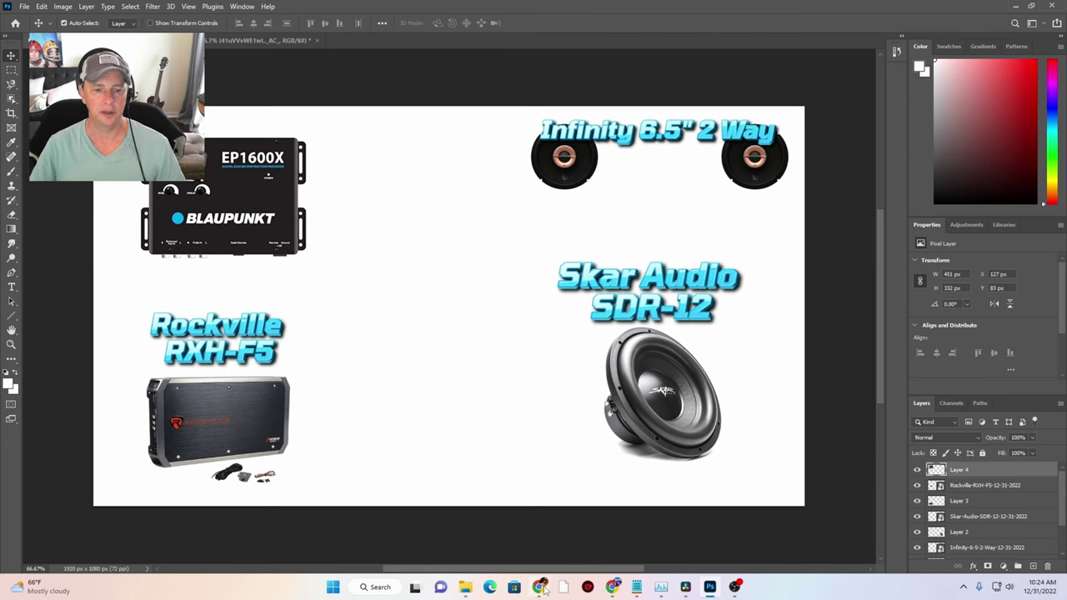
# Switch to Chrome, copy the name BLAUPUNKT EP1600X from the product page, and use it on two lines as the TextStudio logo text
pyautogui.click(614, 584)
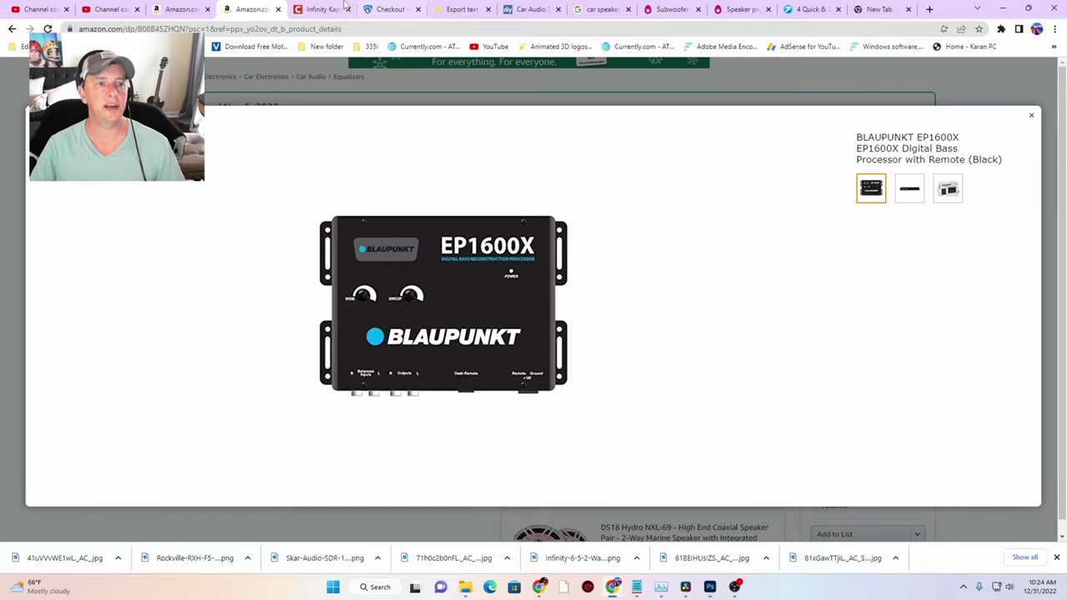
pyautogui.moveTo(853, 143); pyautogui.dragTo(956, 137)
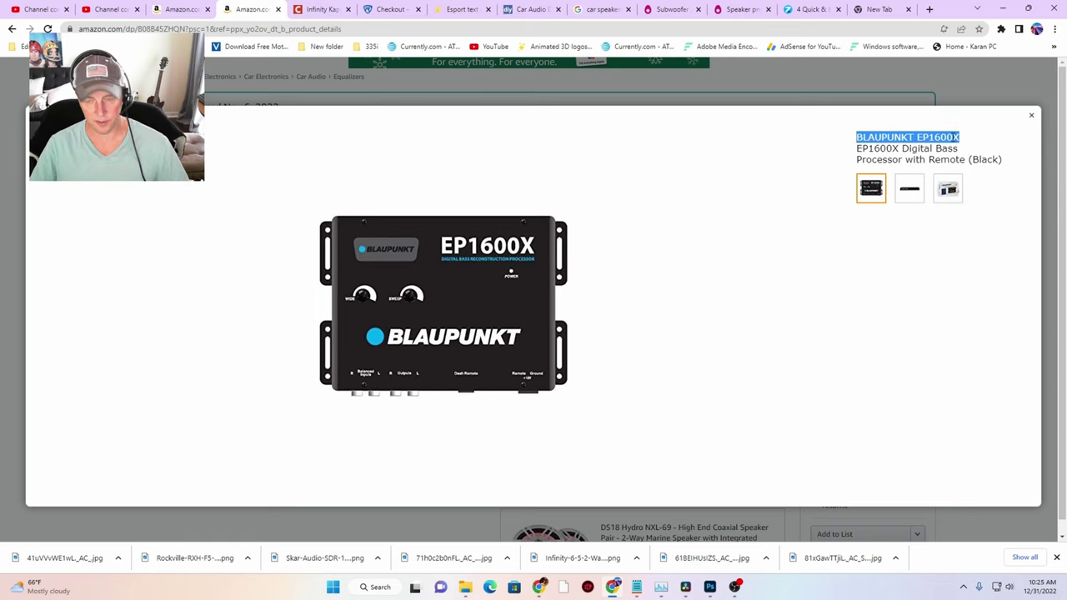
pyautogui.click(459, 10)
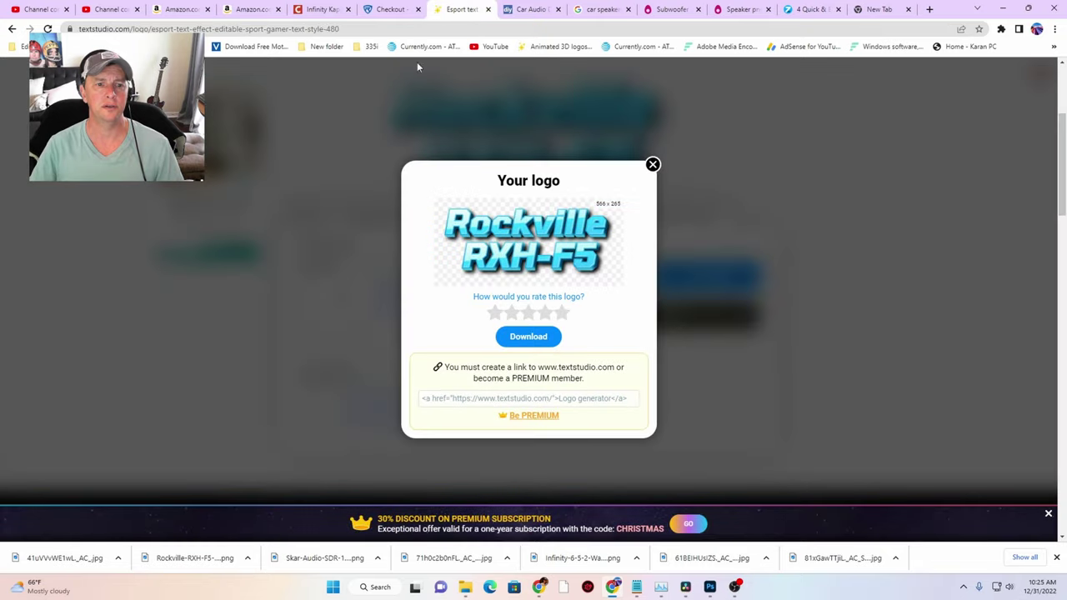
pyautogui.click(653, 164)
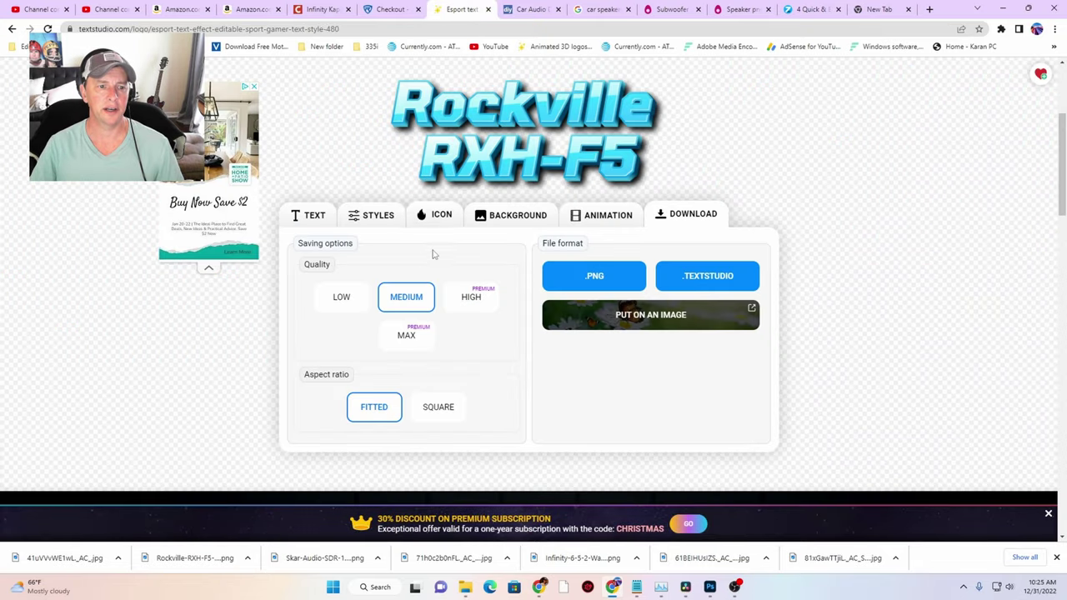
pyautogui.click(334, 216)
pyautogui.moveTo(361, 259); pyautogui.dragTo(271, 241)
pyautogui.write('BLAUPUNKT EP1600X')
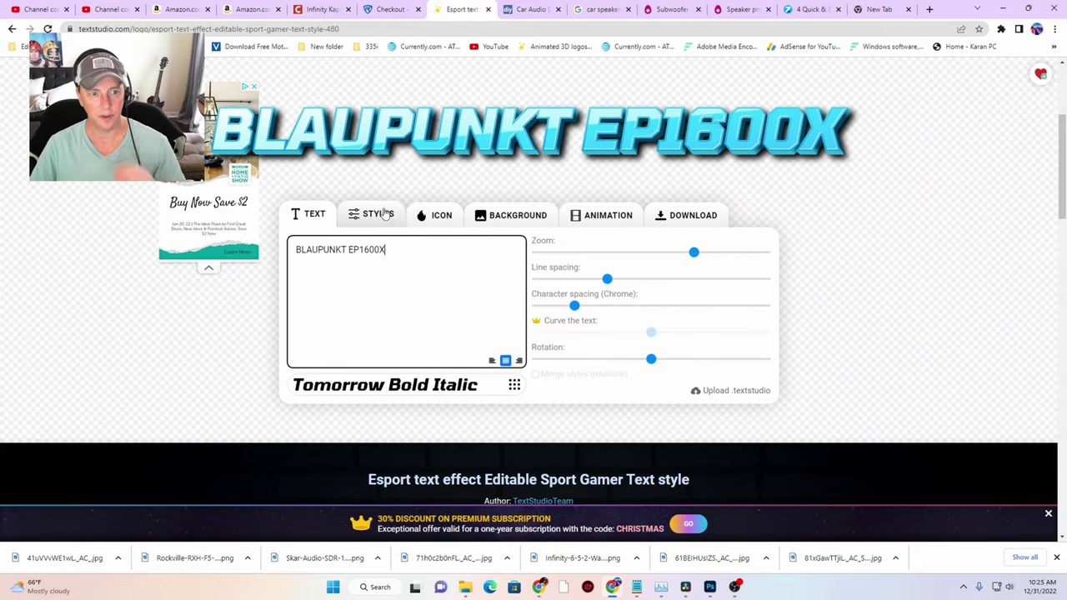
pyautogui.press('Return')
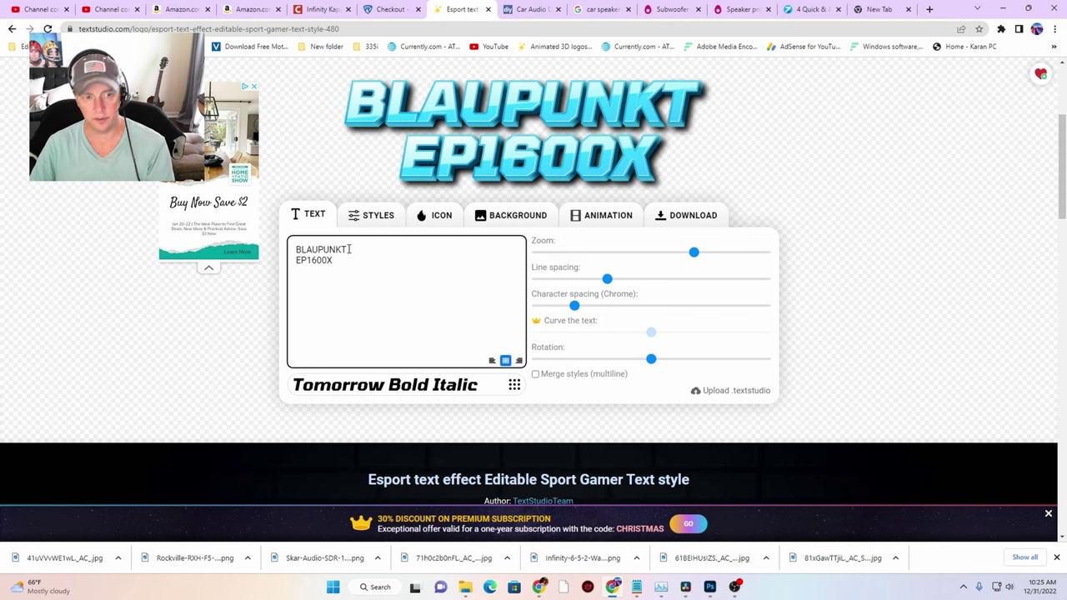
# Download the Blaupunkt logo as a PNG with medium quality and fitted aspect ratio, and return to Photoshop
pyautogui.click(687, 215)
pyautogui.click(608, 281)
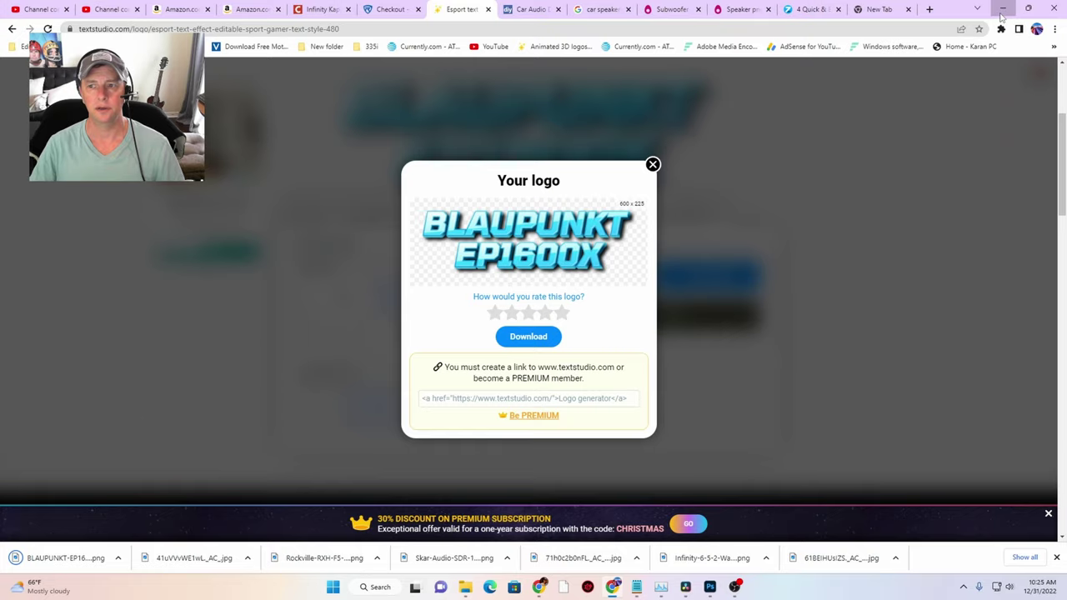
pyautogui.hotkey('alt', 'Tab')
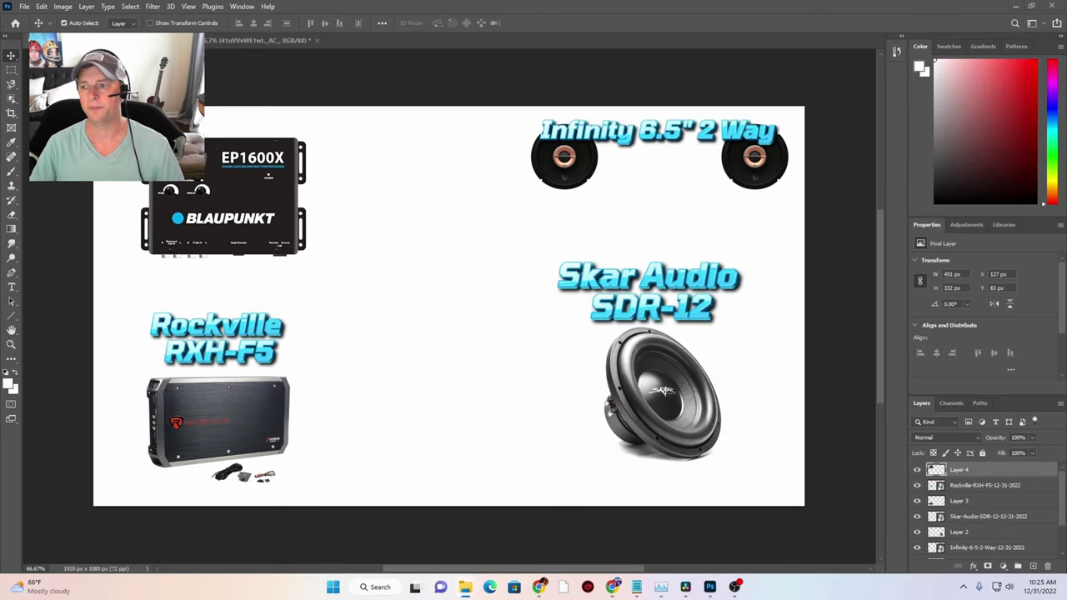
# Place the downloaded Blaupunkt EP1600X logo in the composition, scaled to about 61% and positioned over the processor's upper edge
pyautogui.moveTo(983, 500); pyautogui.dragTo(219, 151)
pyautogui.moveTo(526, 305); pyautogui.dragTo(315, 148)
pyautogui.moveTo(349, 109); pyautogui.dragTo(292, 112)
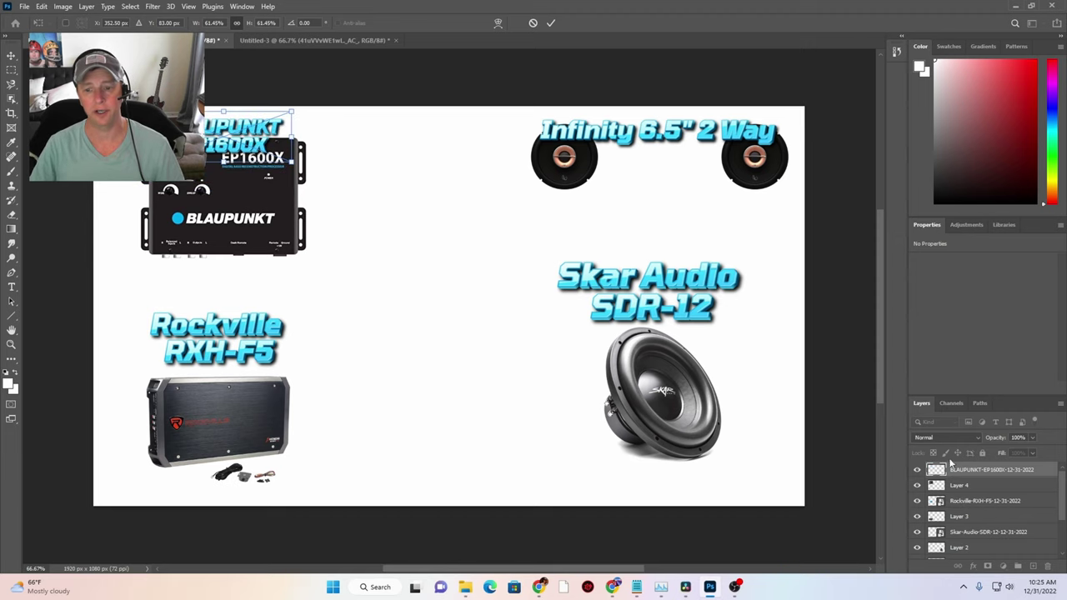
pyautogui.scroll(-1, 949, 454)
pyautogui.press('Return')
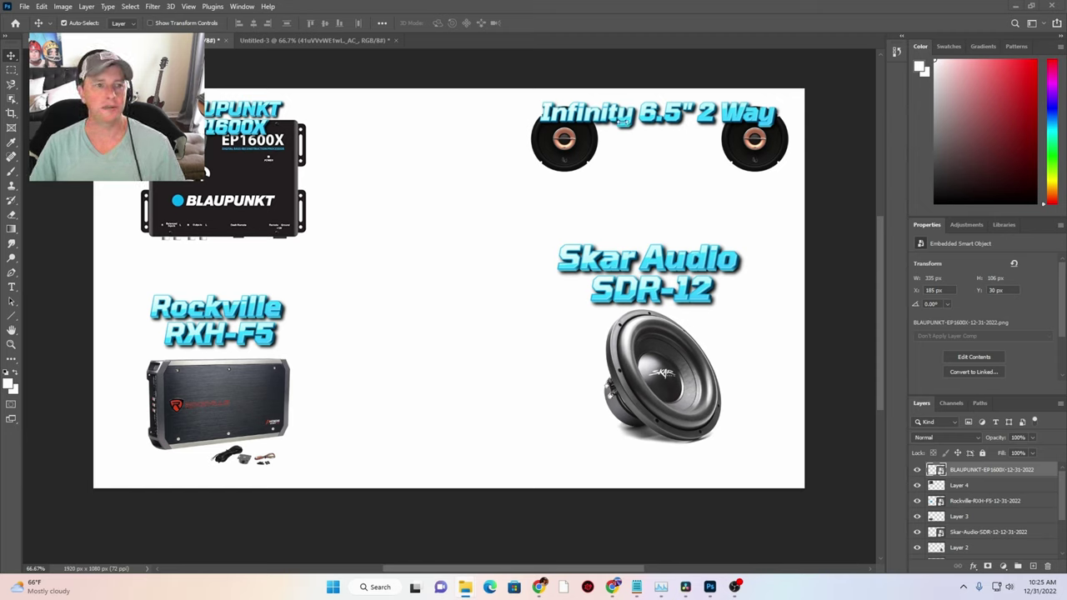
# Try to place the s-l1600 tablet image between the amplifier and the subwoofer, scaled to about 45%
pyautogui.moveTo(916, 227); pyautogui.dragTo(401, 299)
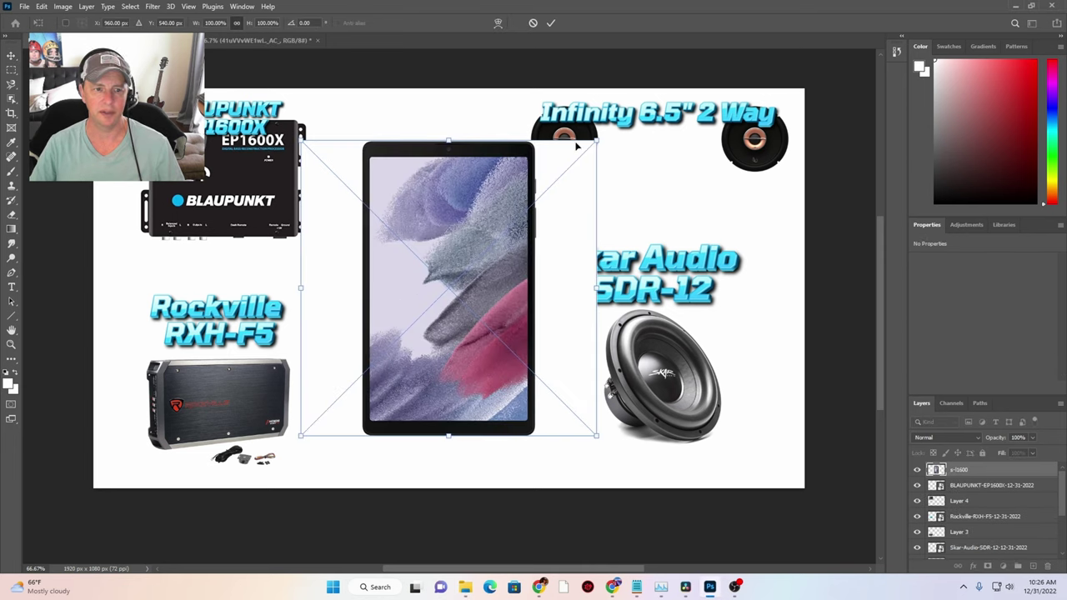
pyautogui.moveTo(595, 142); pyautogui.dragTo(407, 344)
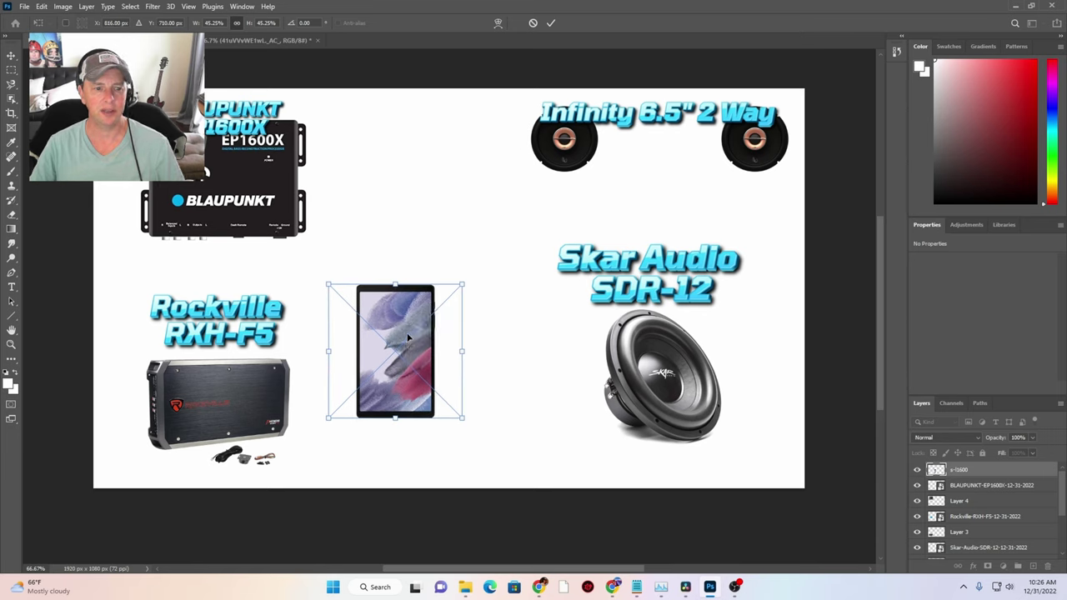
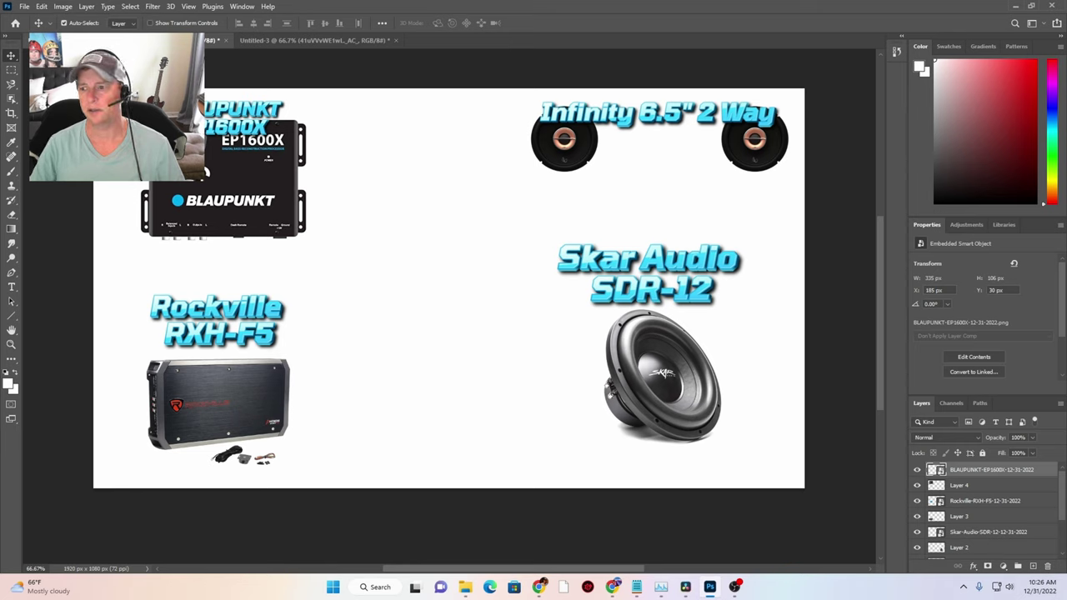
# Move the processor cut-out to about X 549, Y 59 px and its Blaupunkt logo to about X 607, Y 23 px
pyautogui.click(983, 488)
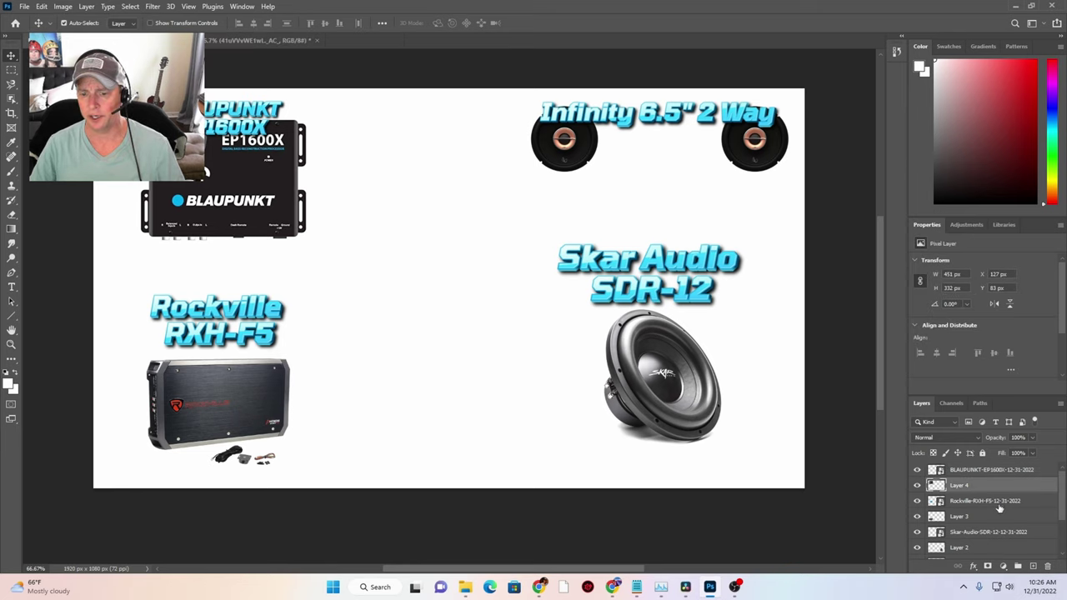
pyautogui.moveTo(292, 235); pyautogui.dragTo(444, 224)
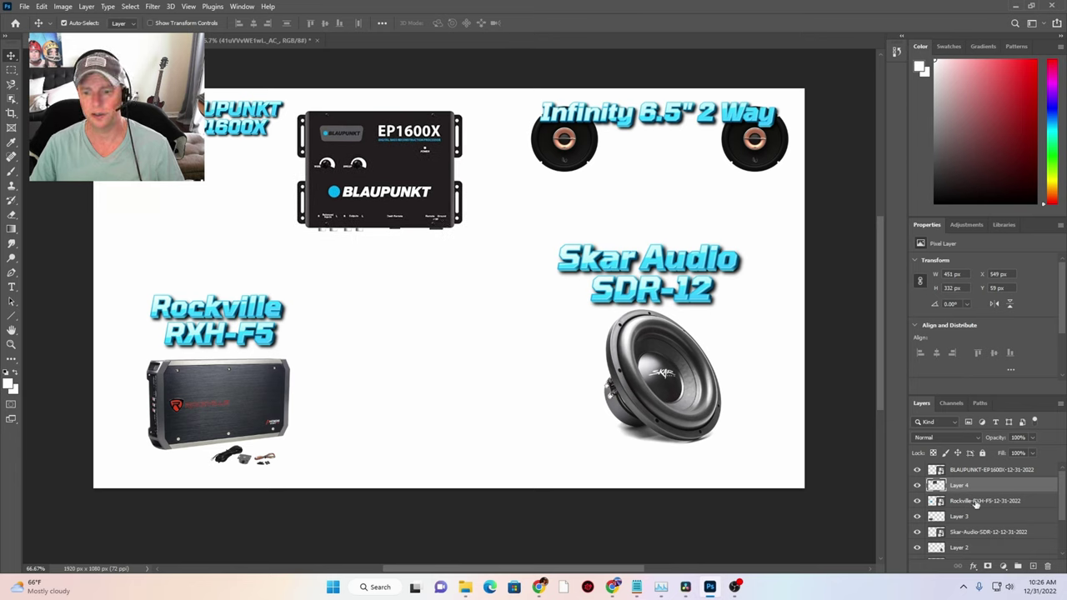
pyautogui.click(979, 473)
pyautogui.moveTo(236, 217); pyautogui.dragTo(300, 231)
pyautogui.moveTo(231, 111); pyautogui.dragTo(380, 109)
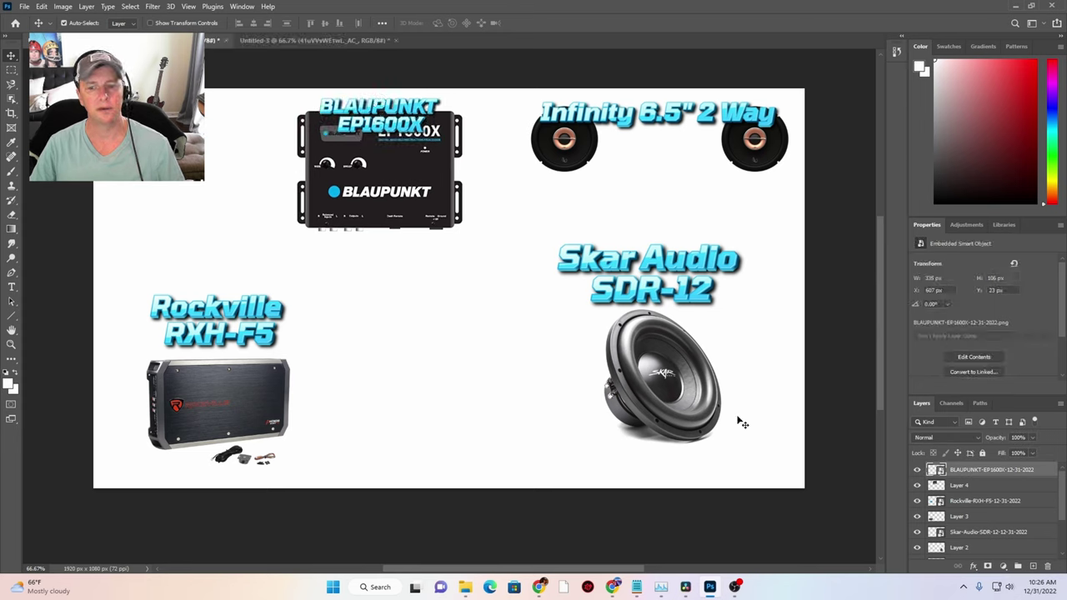
# Move the Rockville amplifier cut-out beneath the processor at about X 607 px and its logo to about X 619, Y 623 px
pyautogui.click(970, 502)
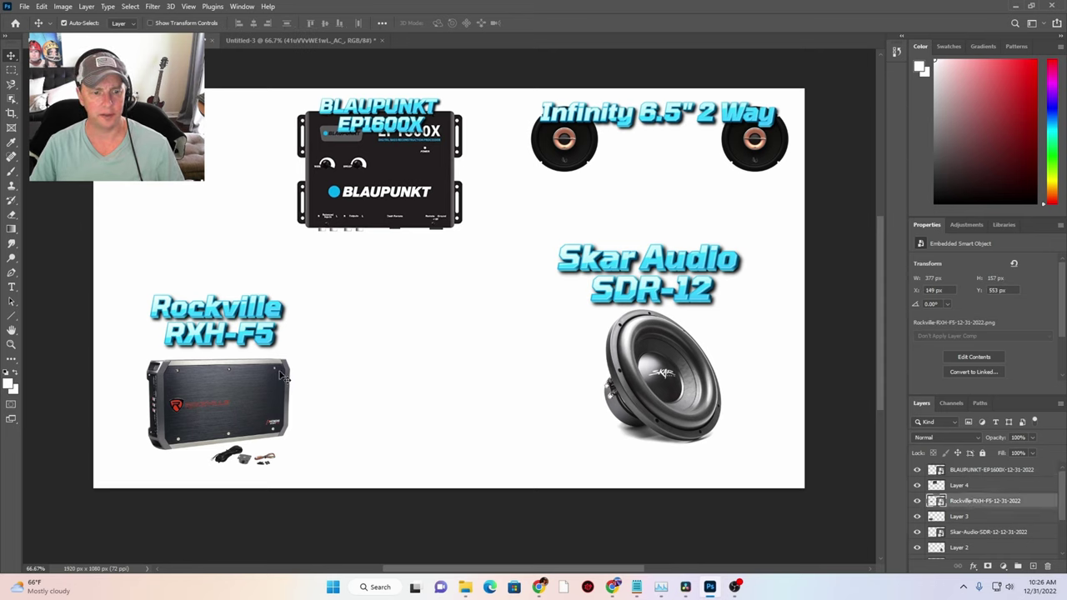
pyautogui.moveTo(281, 374); pyautogui.dragTo(439, 365)
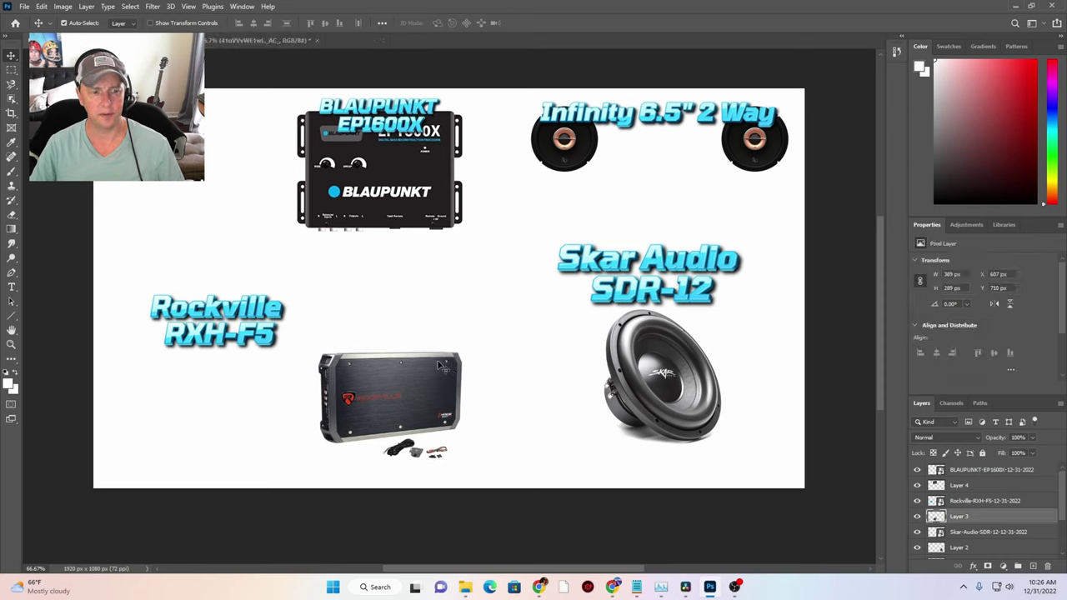
pyautogui.click(970, 501)
pyautogui.moveTo(281, 340); pyautogui.dragTo(442, 350)
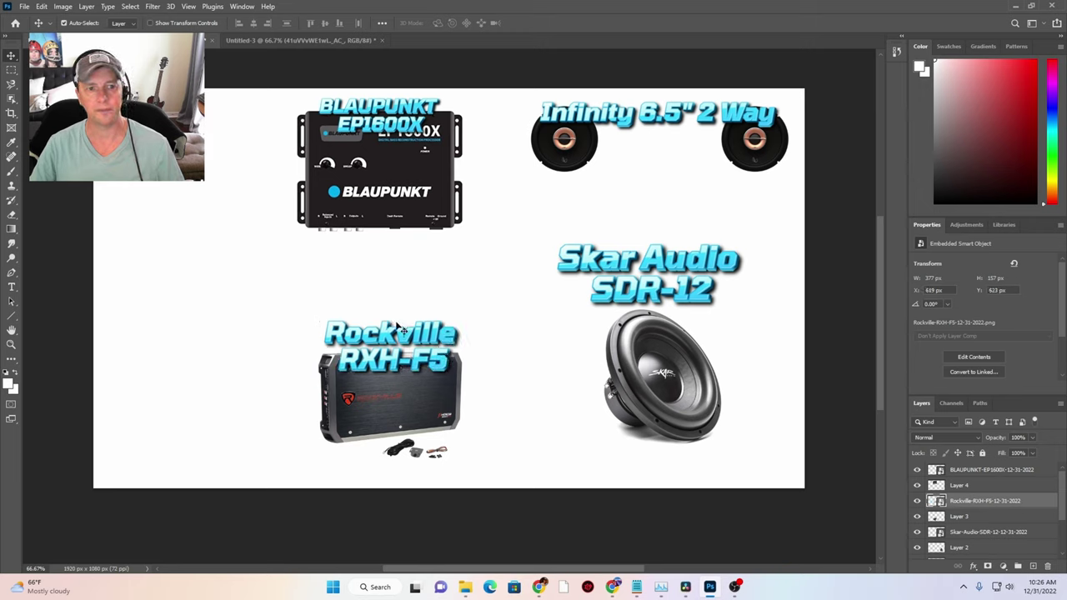
pyautogui.moveTo(396, 329); pyautogui.dragTo(396, 305)
# Place the s-l1600 tablet image beside the processor and amplifier, scaled to about 476 x 476 px at about X 21, Y 304 px
pyautogui.moveTo(528, 285); pyautogui.dragTo(325, 293)
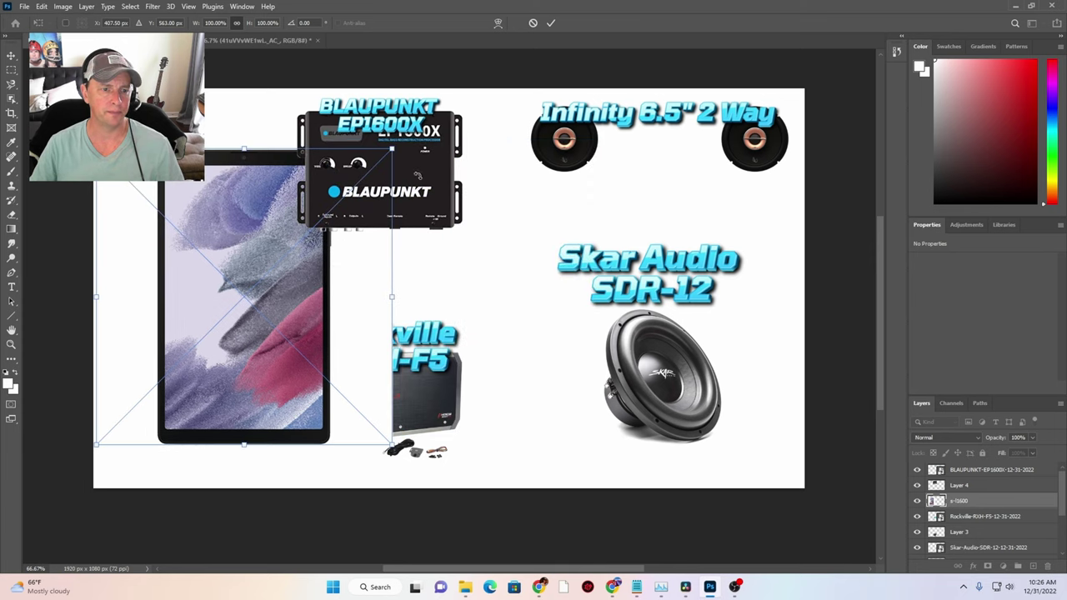
pyautogui.moveTo(393, 150); pyautogui.dragTo(294, 245)
pyautogui.moveTo(224, 312); pyautogui.dragTo(227, 247)
pyautogui.moveTo(296, 182); pyautogui.dragTo(272, 199)
pyautogui.press('Return')
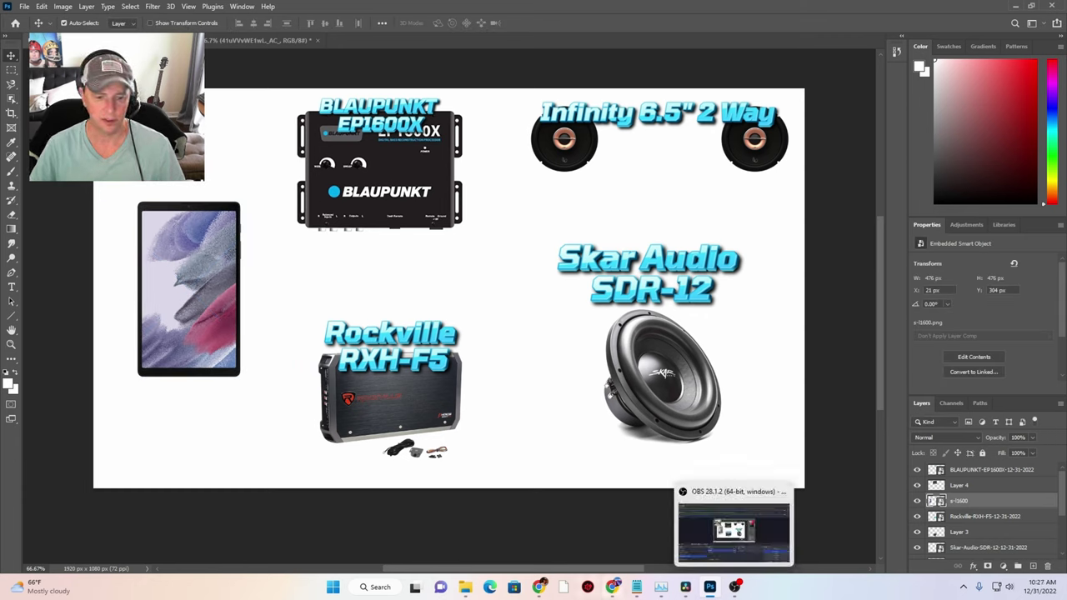
# Switch to Chrome and return to the TextStudio esport text effect page
pyautogui.moveTo(539, 584)
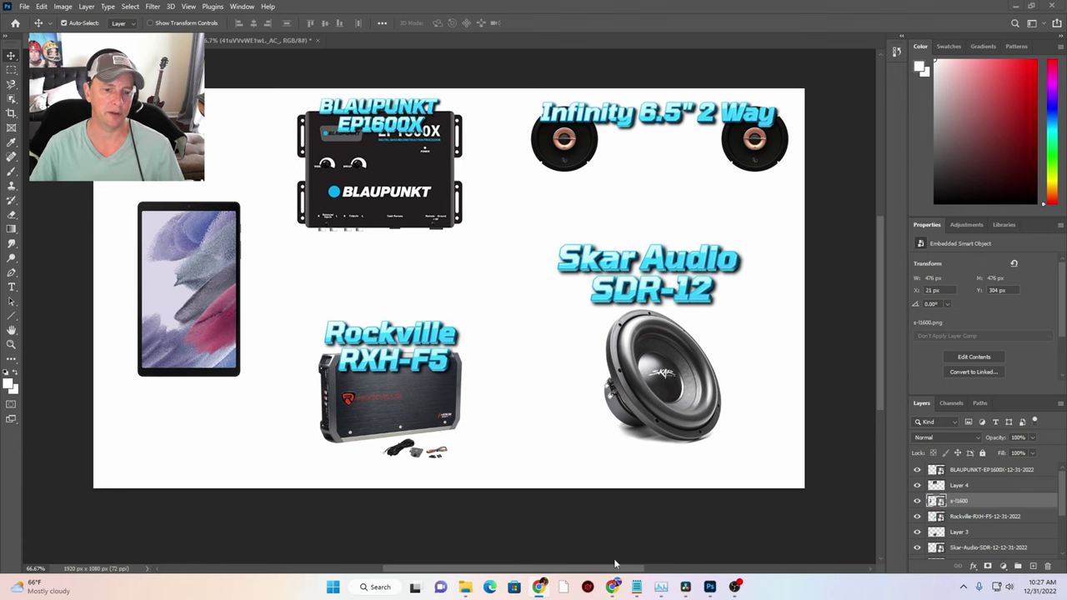
pyautogui.click(612, 587)
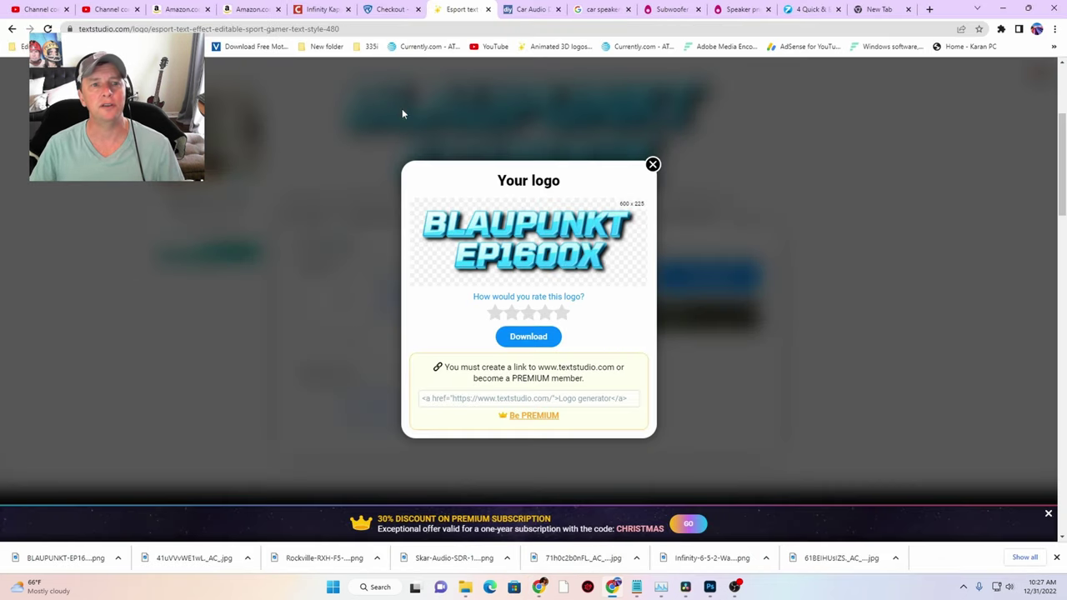
# Replace the logo text with "Samsung Galaxy Tab" on the first line and "A7 Lite" on the second
pyautogui.click(651, 165)
pyautogui.click(308, 214)
pyautogui.moveTo(359, 259); pyautogui.dragTo(268, 242)
pyautogui.write('Samsung Galaxy Tab A7 Lite')
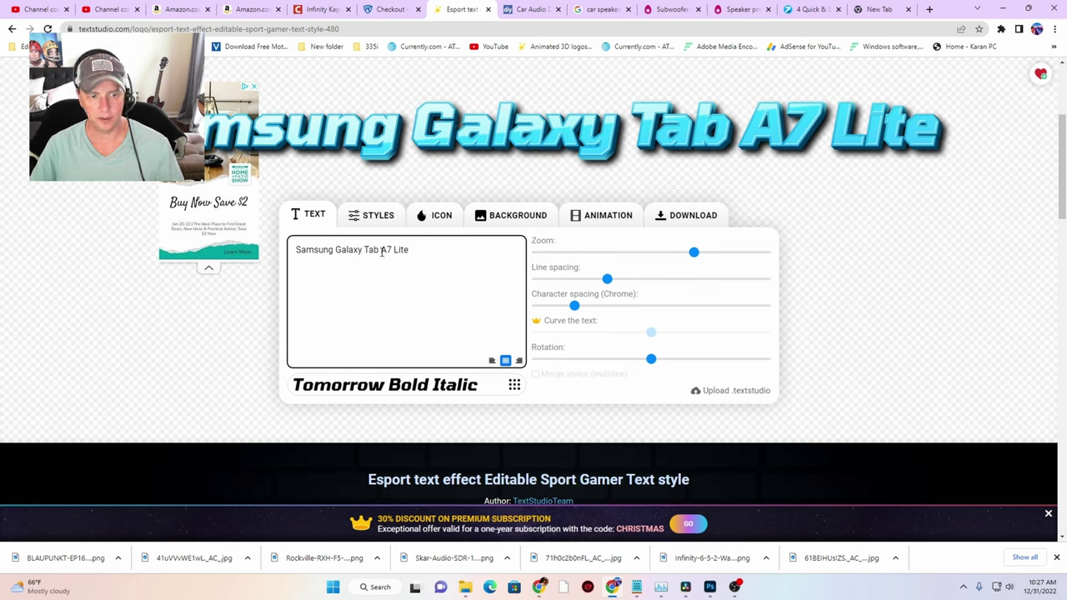
pyautogui.click(379, 249)
pyautogui.press('Return')
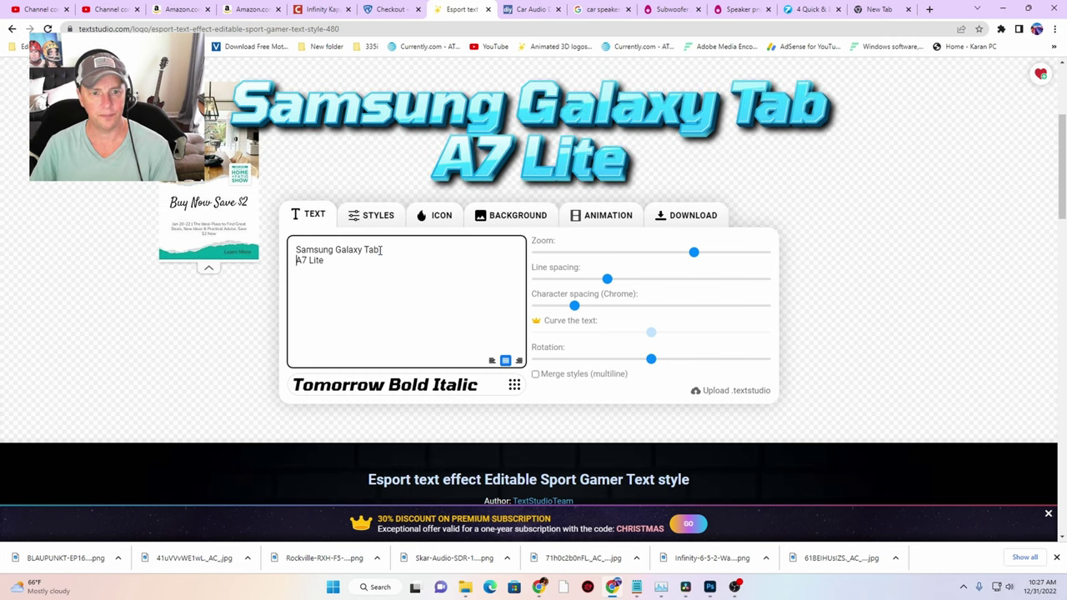
# Generate the Samsung Galaxy Tab A7 Lite logo as a medium-quality, fitted PNG and download it
pyautogui.click(693, 215)
pyautogui.click(633, 276)
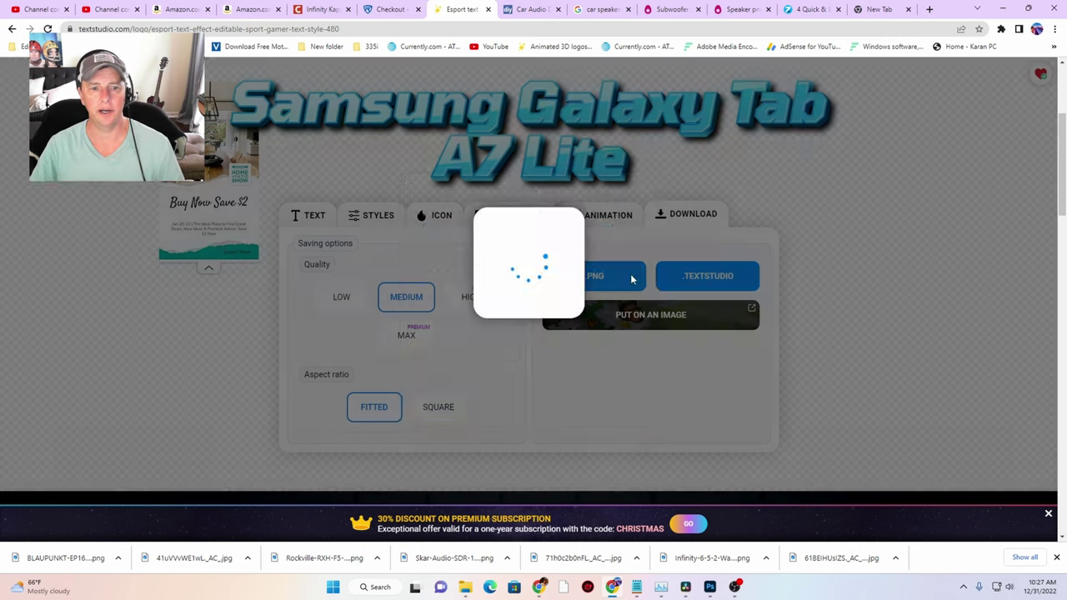
pyautogui.click(543, 325)
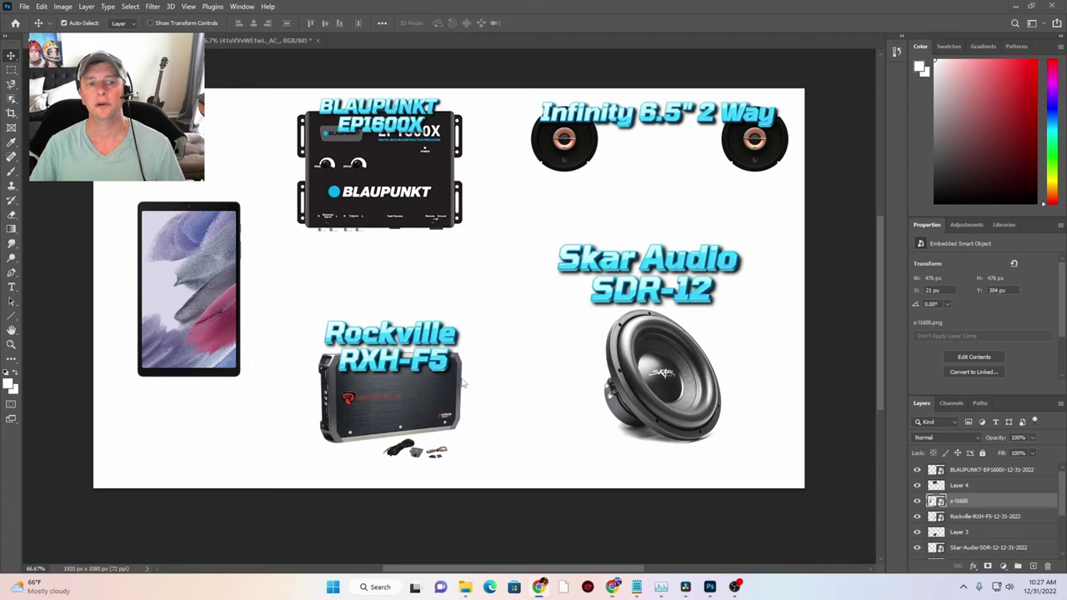
# Switch to Photoshop and place the downloaded Samsung logo above the tablet image, scaled to about 360 px wide
pyautogui.hotkey('alt', 'Tab')
pyautogui.moveTo(460, 593)
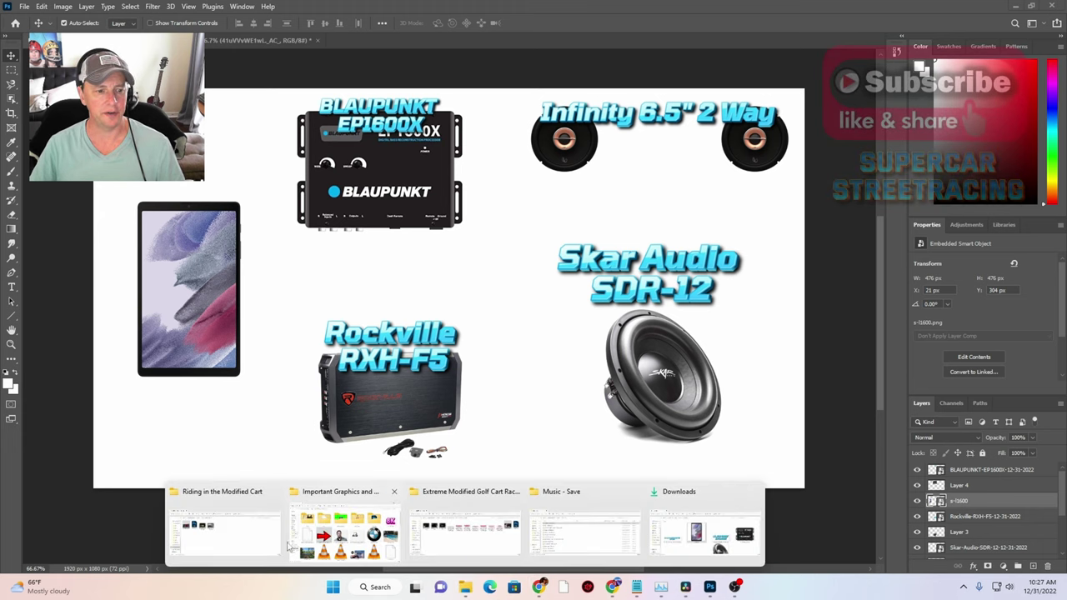
pyautogui.click(700, 516)
pyautogui.moveTo(1051, 361); pyautogui.dragTo(205, 190)
pyautogui.moveTo(390, 254); pyautogui.dragTo(257, 180)
pyautogui.moveTo(300, 153); pyautogui.dragTo(210, 175)
pyautogui.press('Return')
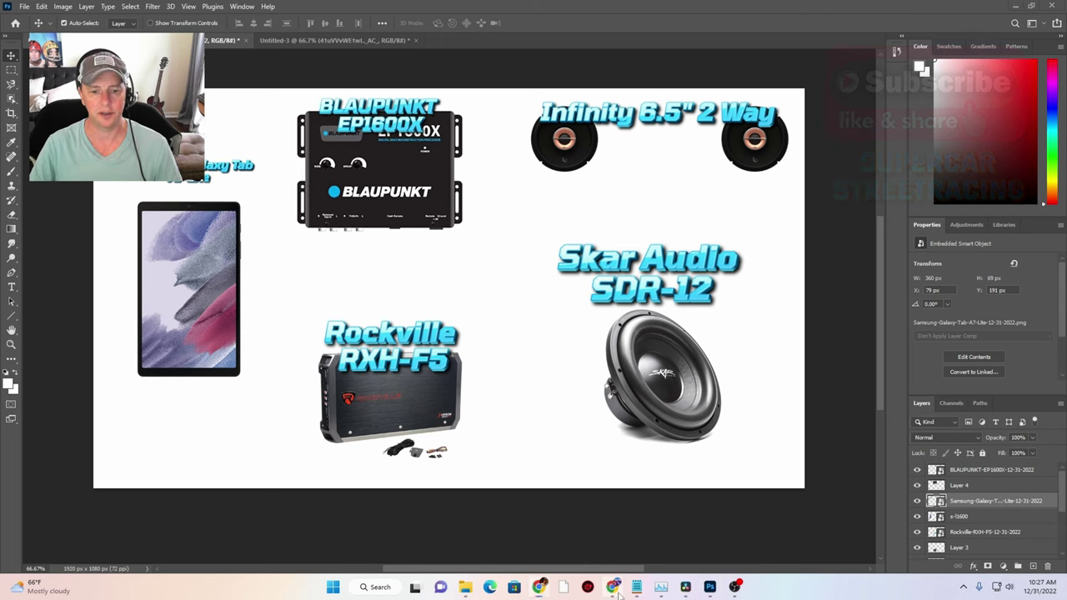
# Switch to Chrome and run a Google image search for "bluetooth PNG" in a new tab
pyautogui.hotkey('alt', 'Tab')
pyautogui.click(928, 10)
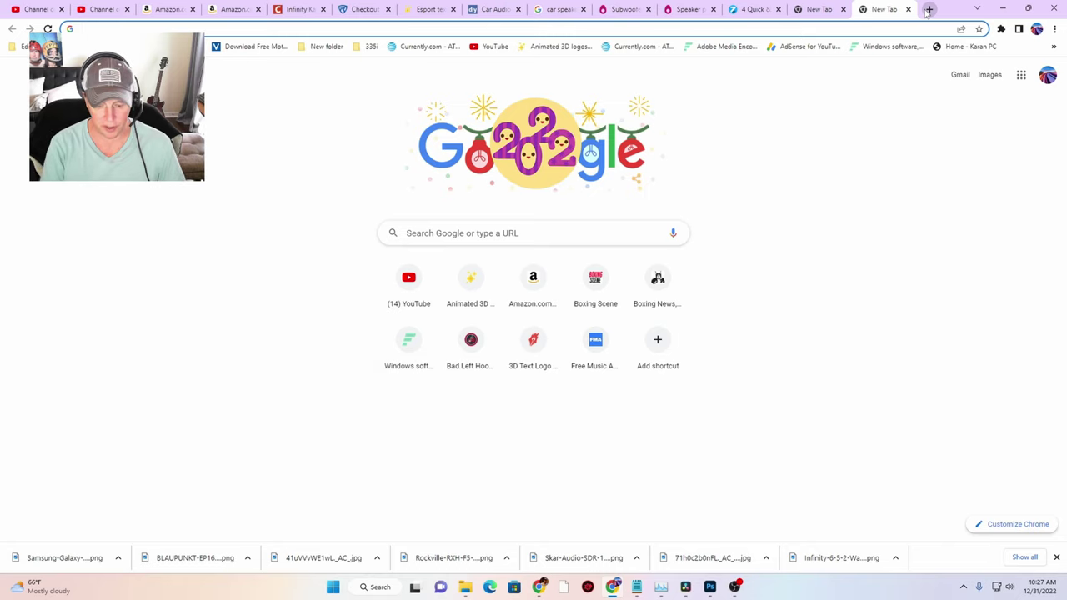
pyautogui.write('bluetooth ')
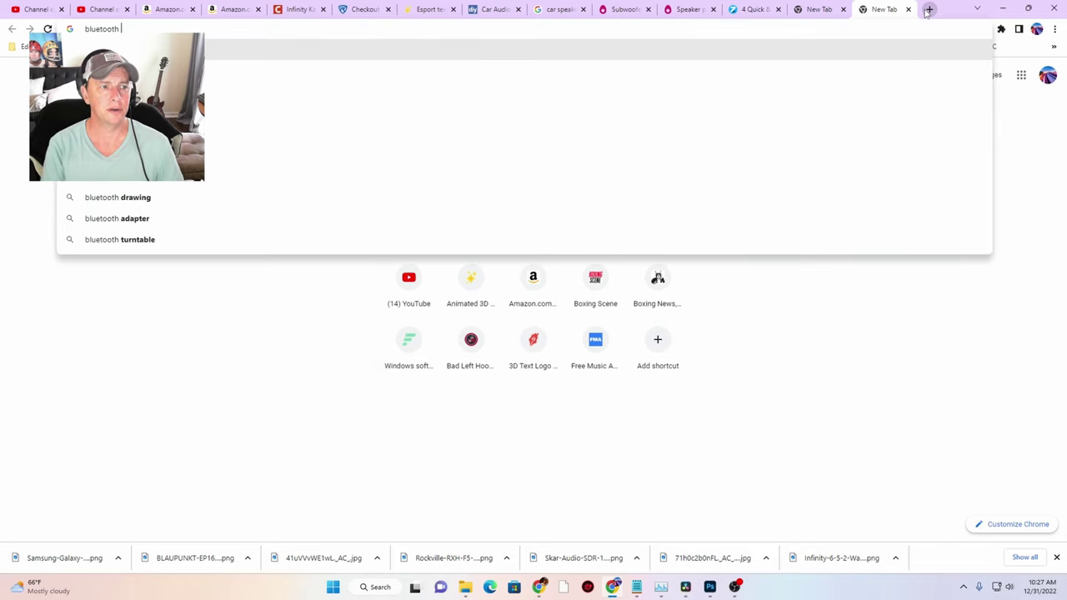
pyautogui.write('PMHG')
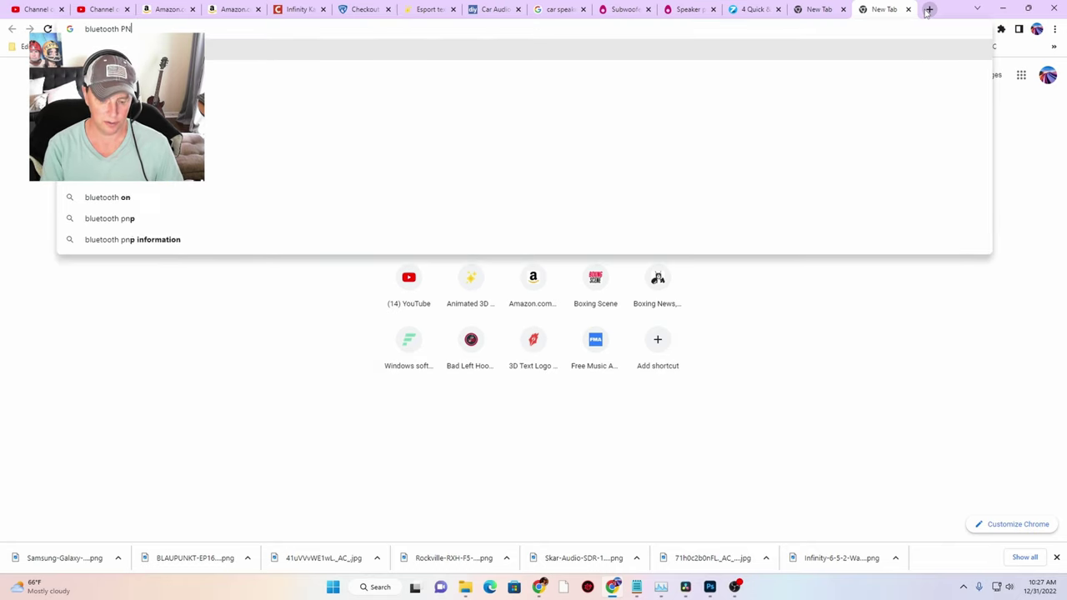
pyautogui.press('Return')
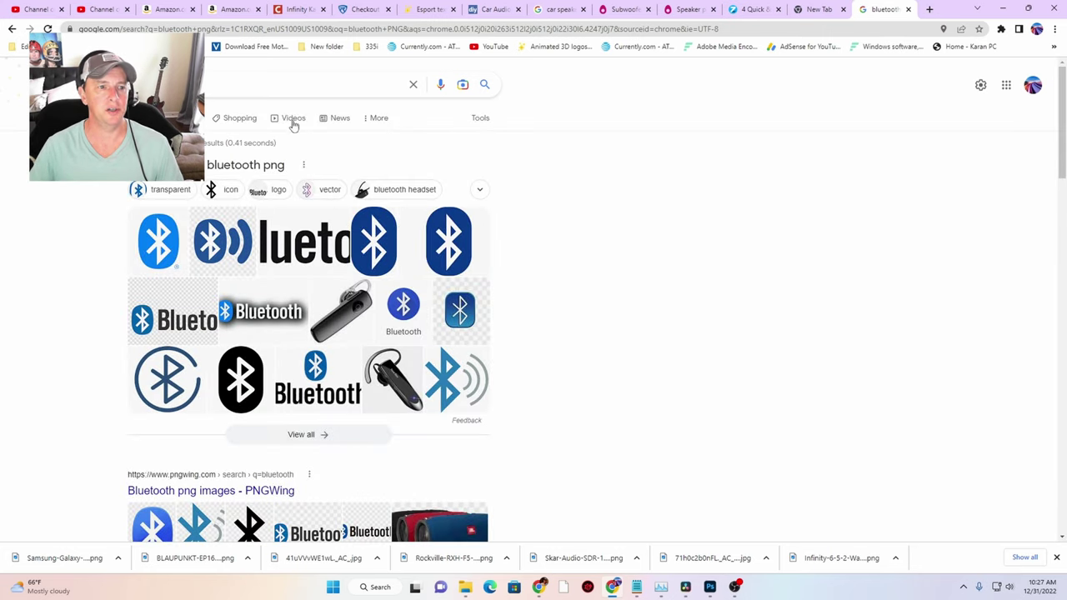
pyautogui.click(184, 118)
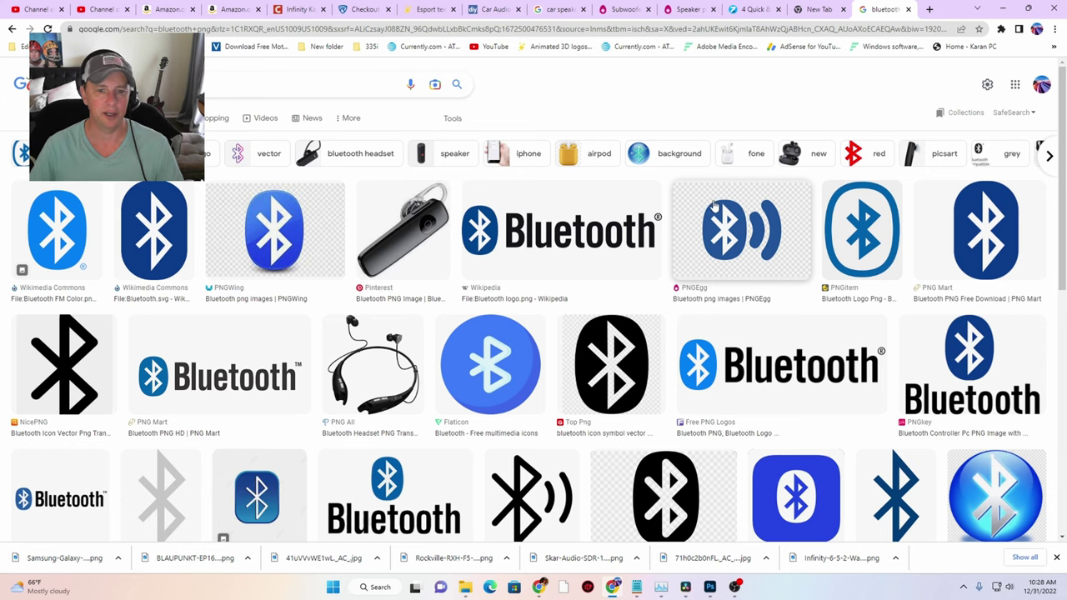
# Open the Free PNG Logos page from the image results and choose its first Bluetooth logo
pyautogui.click(760, 379)
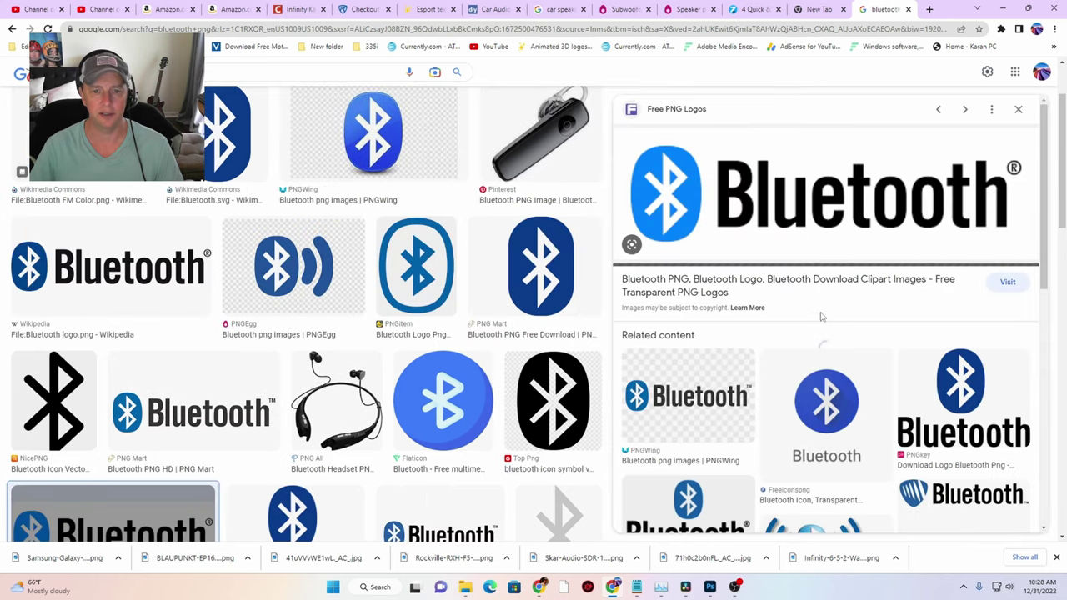
pyautogui.click(843, 221)
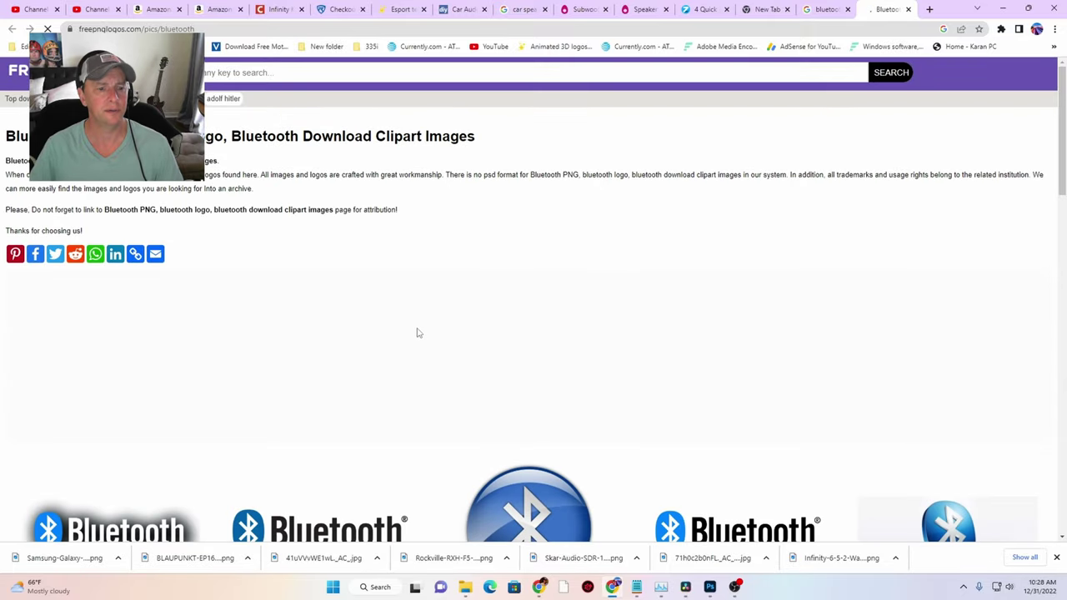
pyautogui.scroll(-1, 382, 348)
pyautogui.click(188, 483)
# Try to download the Bluetooth logo as an HD PNG, and close the page to return to the image results
pyautogui.scroll(-5, 367, 329)
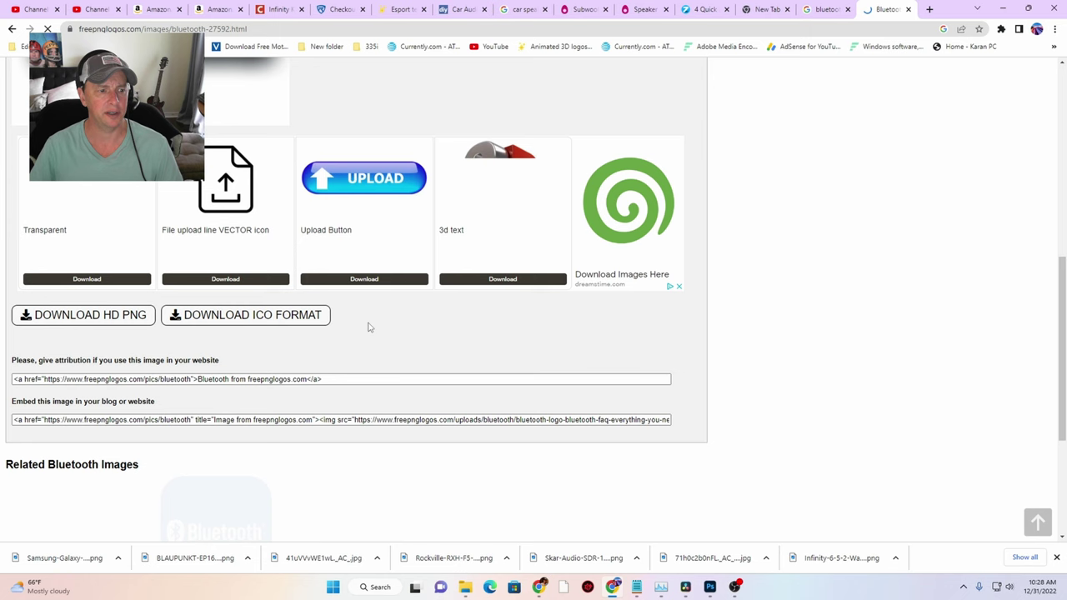
pyautogui.click(128, 318)
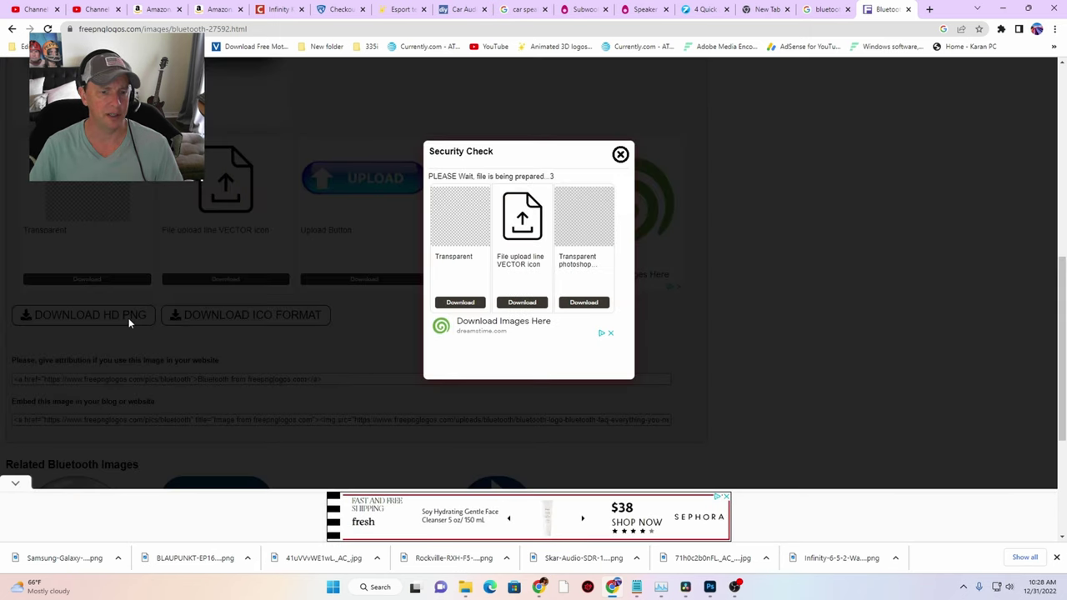
pyautogui.click(461, 302)
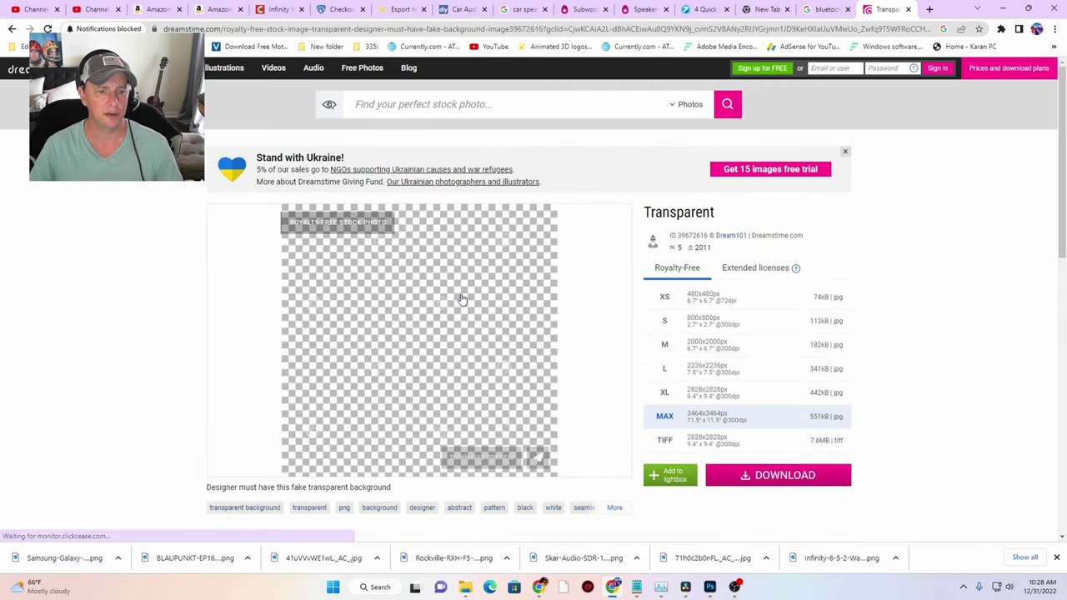
pyautogui.scroll(-1, 463, 299)
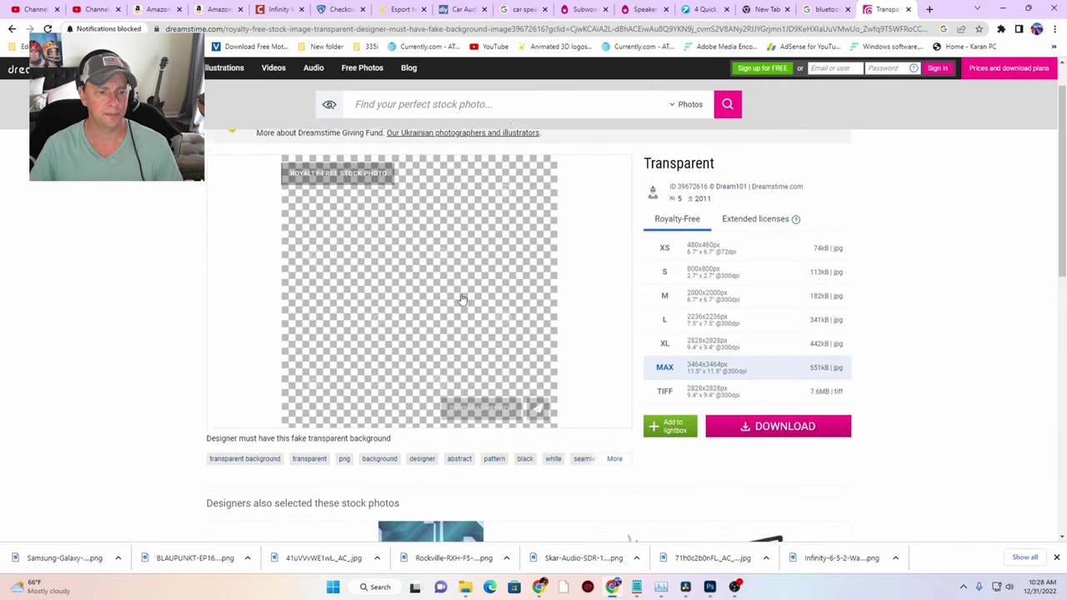
pyautogui.scroll(-3, 462, 298)
pyautogui.scroll(4, 462, 298)
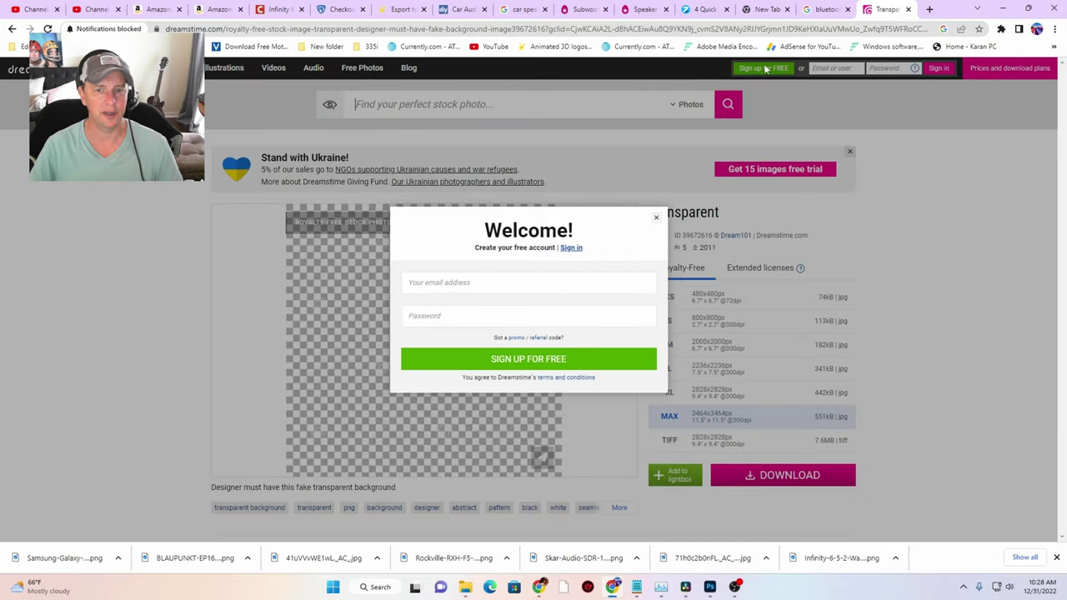
pyautogui.click(908, 10)
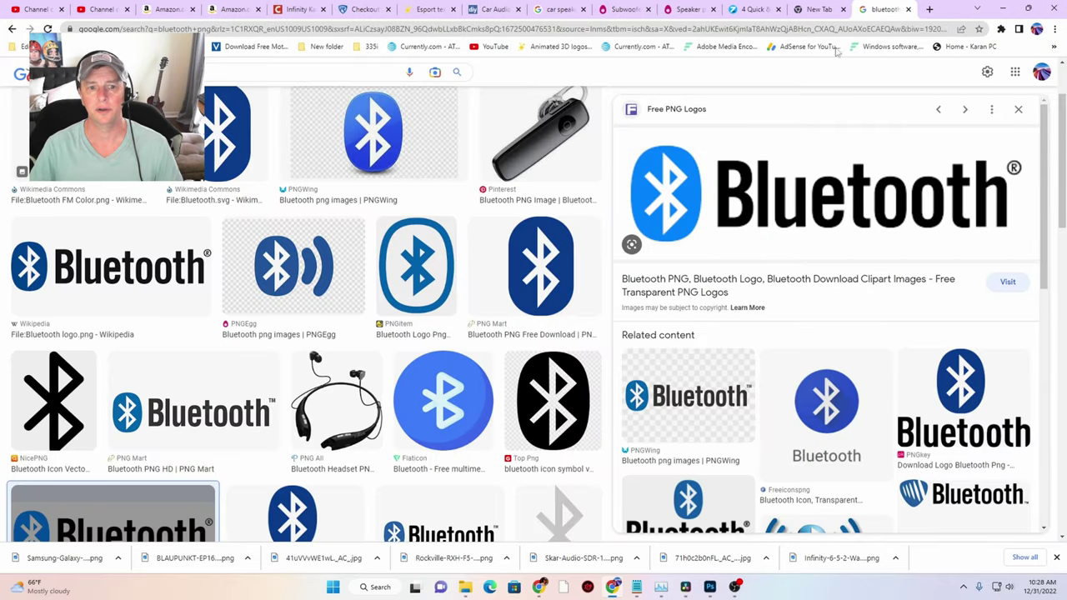
# Try to download the Bluetooth PNG HD logo from PNG Mart, and close its page and image preview
pyautogui.click(258, 381)
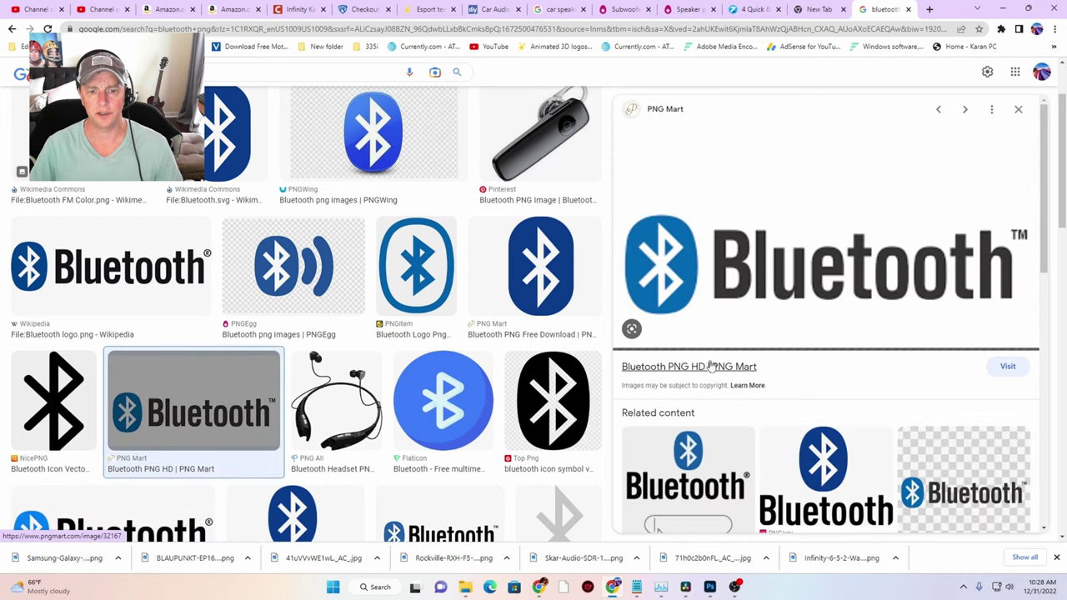
pyautogui.click(1010, 366)
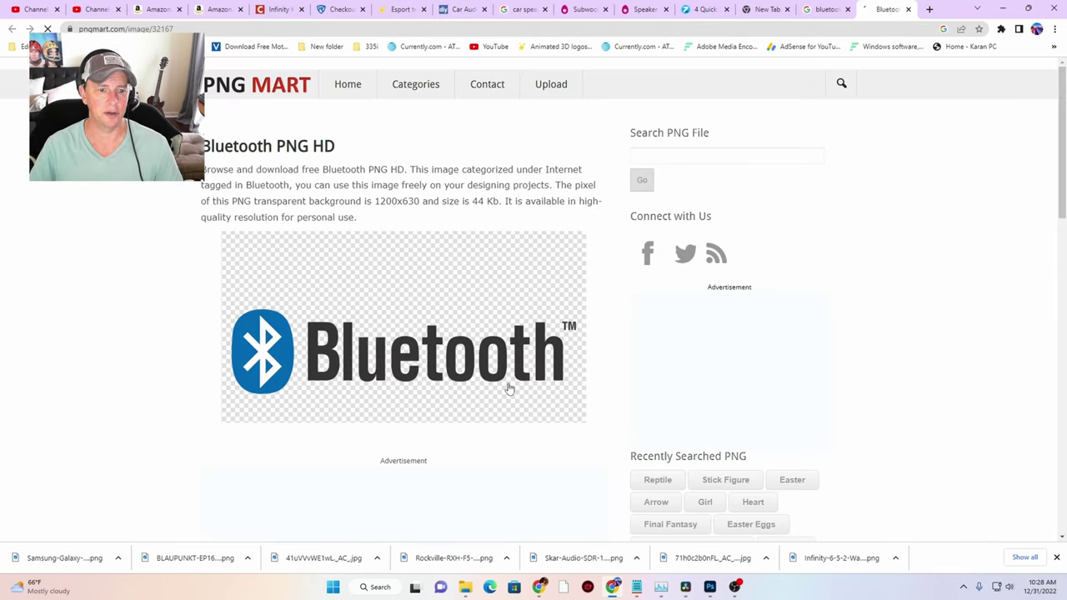
pyautogui.scroll(-3, 491, 379)
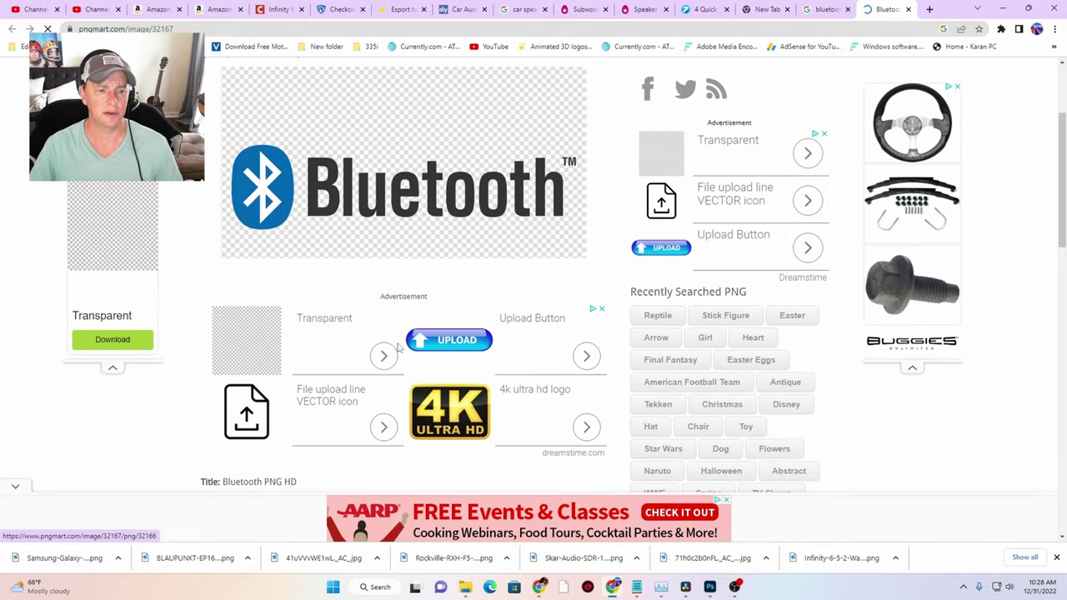
pyautogui.click(390, 356)
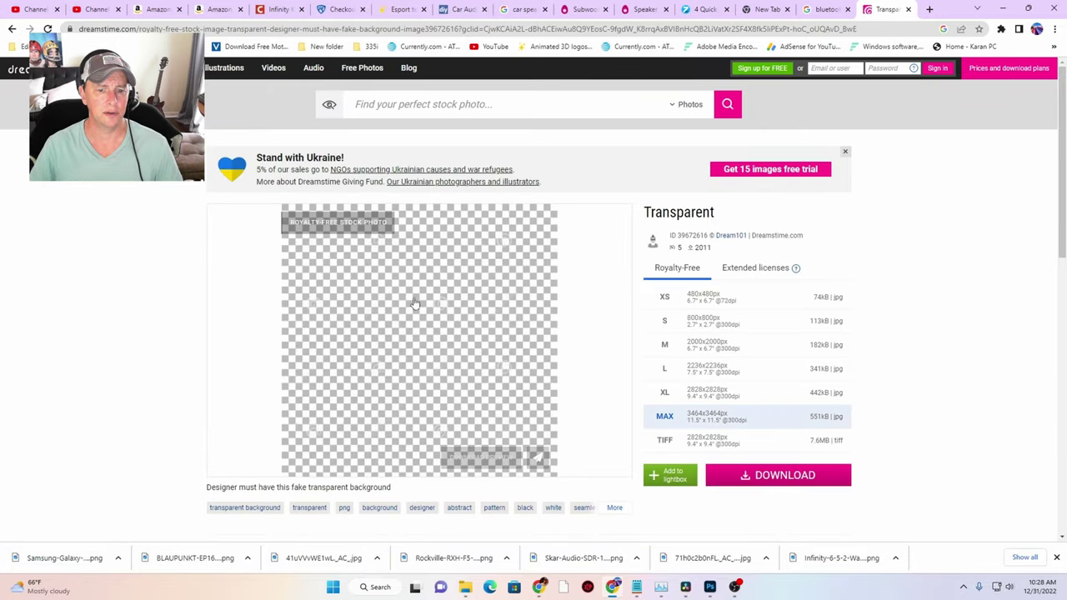
pyautogui.click(908, 9)
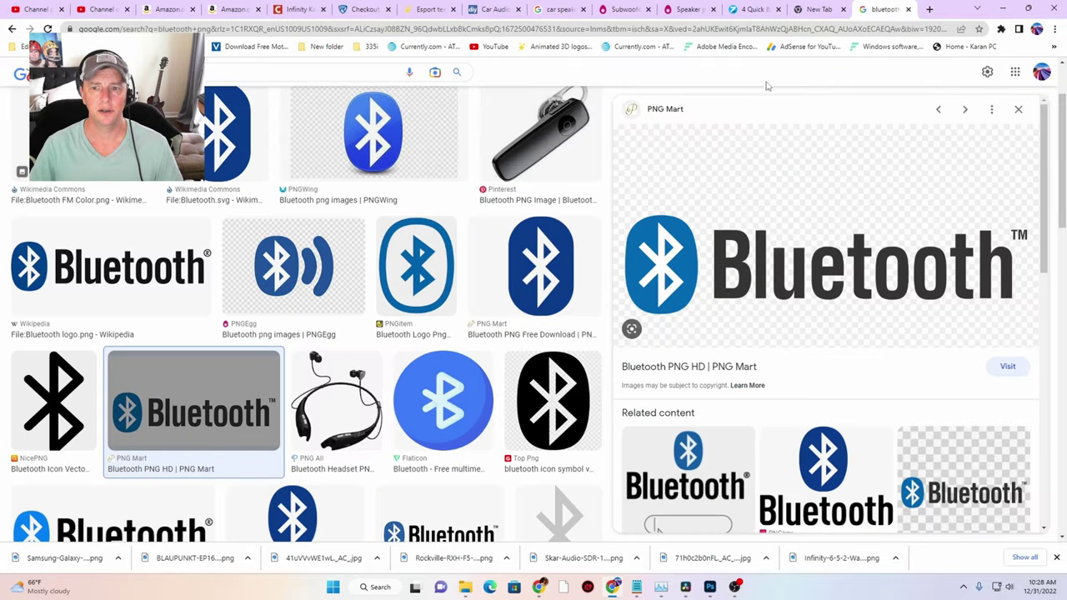
pyautogui.click(1017, 110)
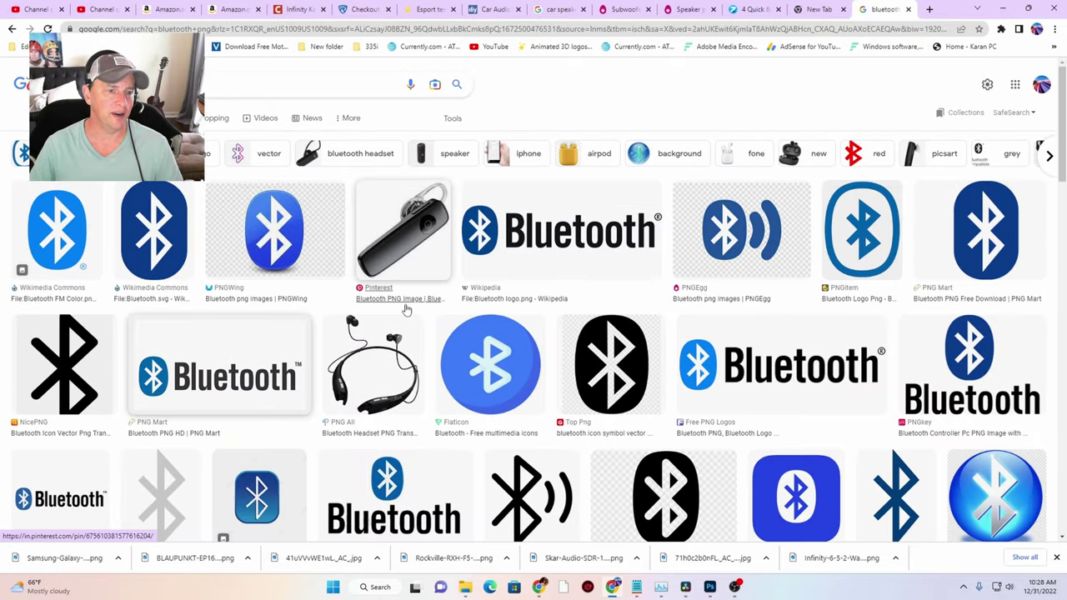
# Open PNGWing's Bluetooth images from the blue icon in the image results, and open that icon's download page
pyautogui.click(309, 257)
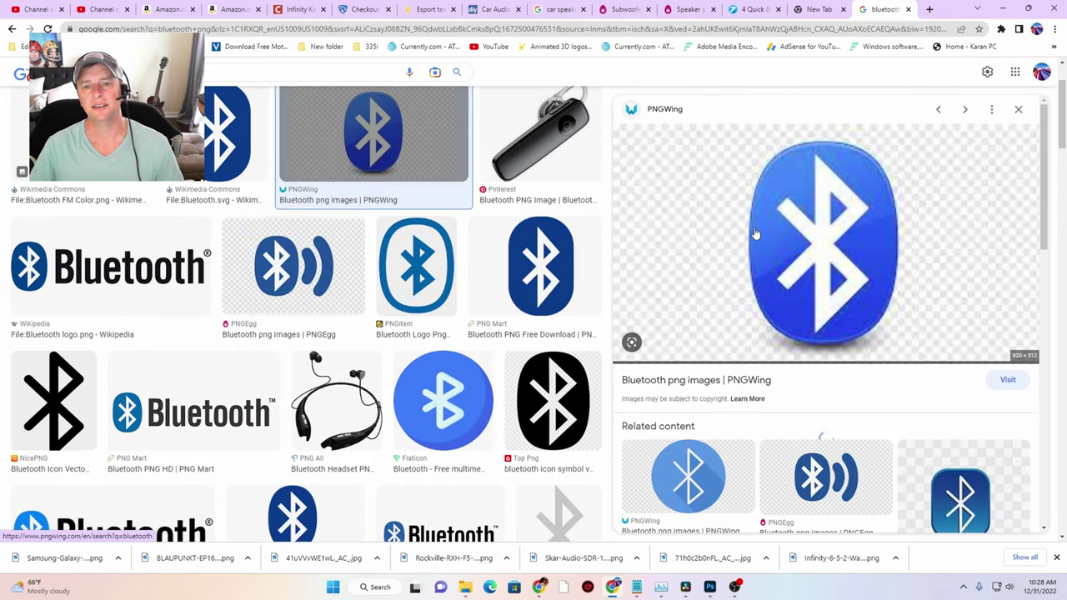
pyautogui.click(818, 238)
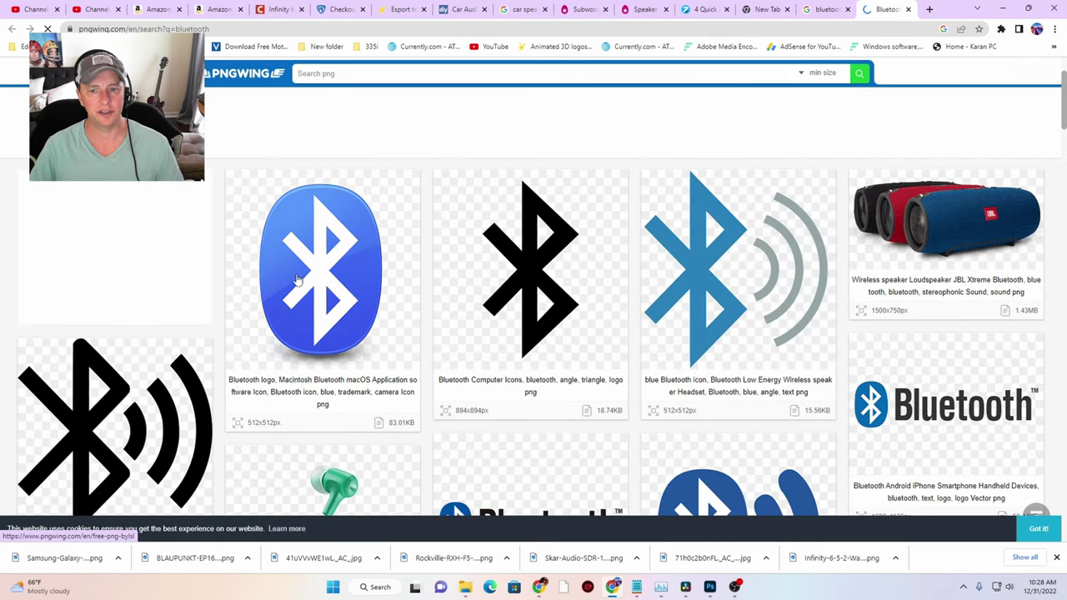
pyautogui.click(298, 279)
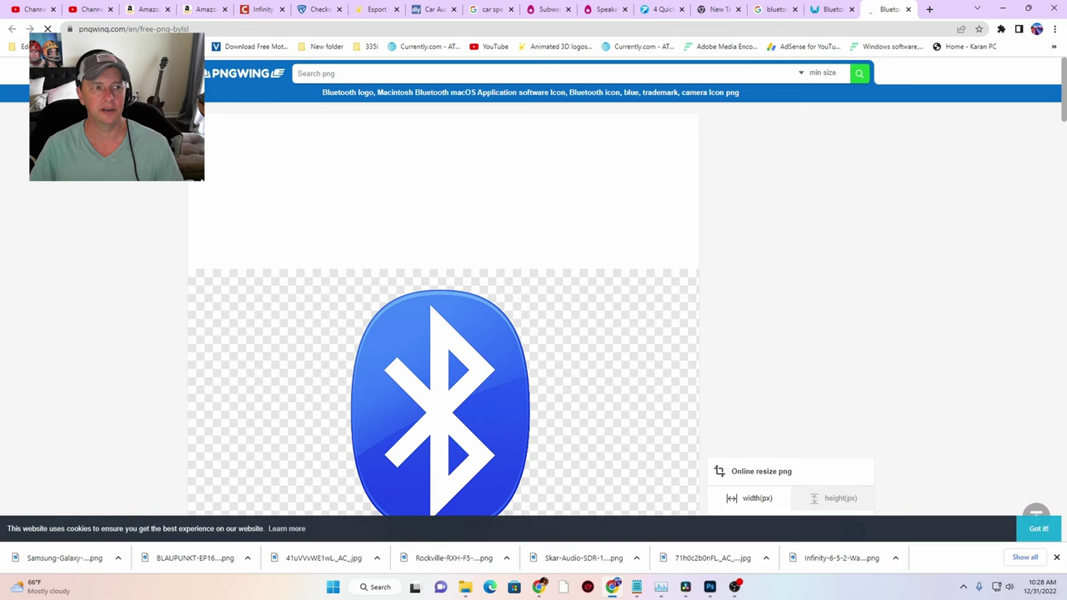
# Try to download the 1600x1136 px Bluetooth wordmark PNG from the PNGWing results, and close its page
pyautogui.click(837, 10)
pyautogui.scroll(-1, 955, 309)
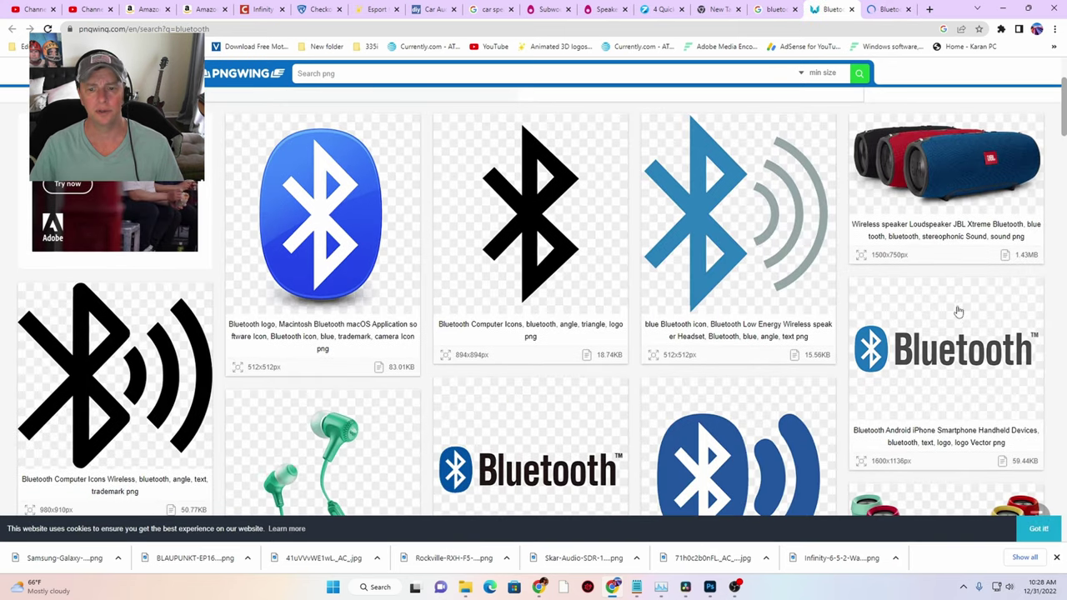
pyautogui.click(946, 351)
pyautogui.scroll(-4, 424, 421)
pyautogui.scroll(-3, 423, 417)
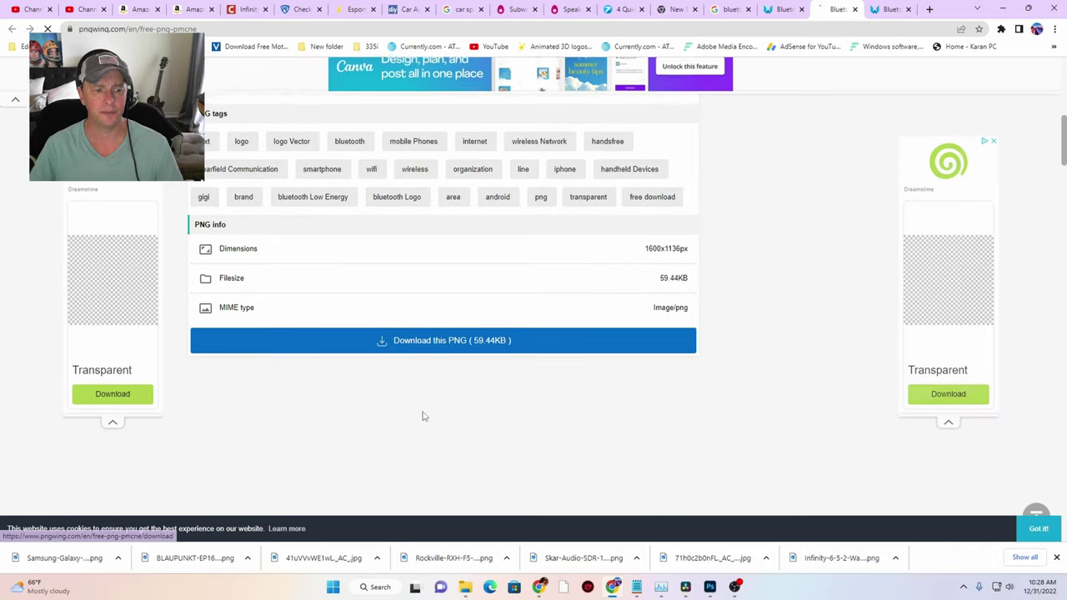
pyautogui.click(439, 342)
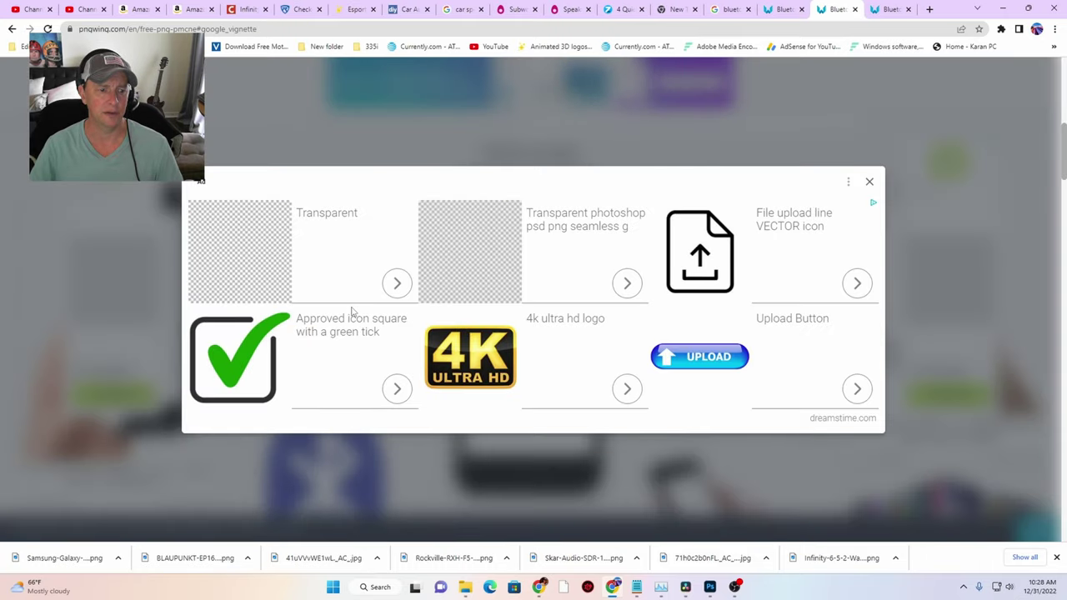
pyautogui.click(398, 286)
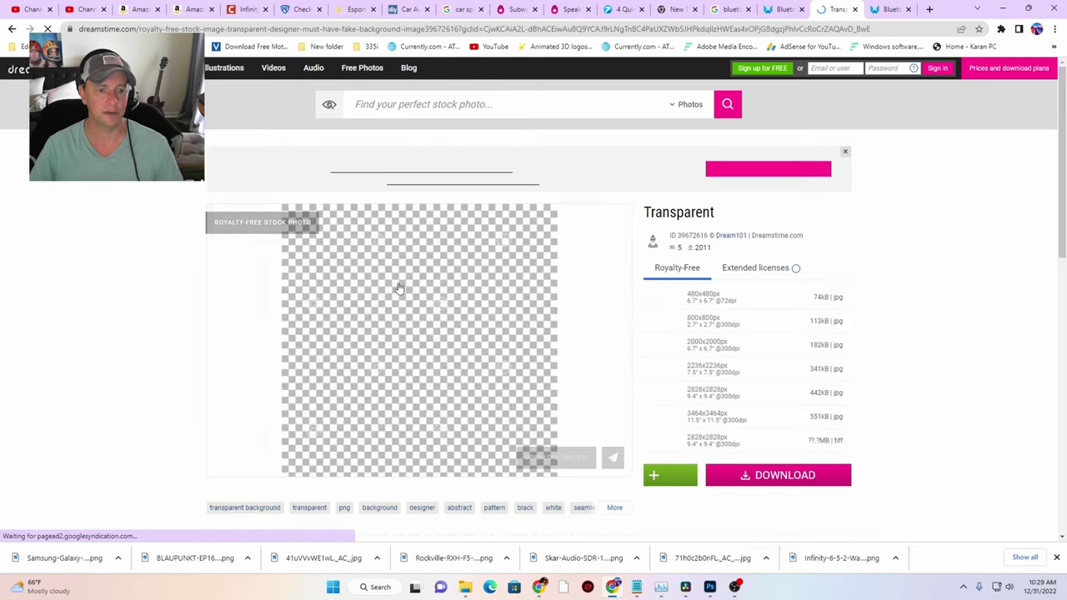
pyautogui.click(854, 9)
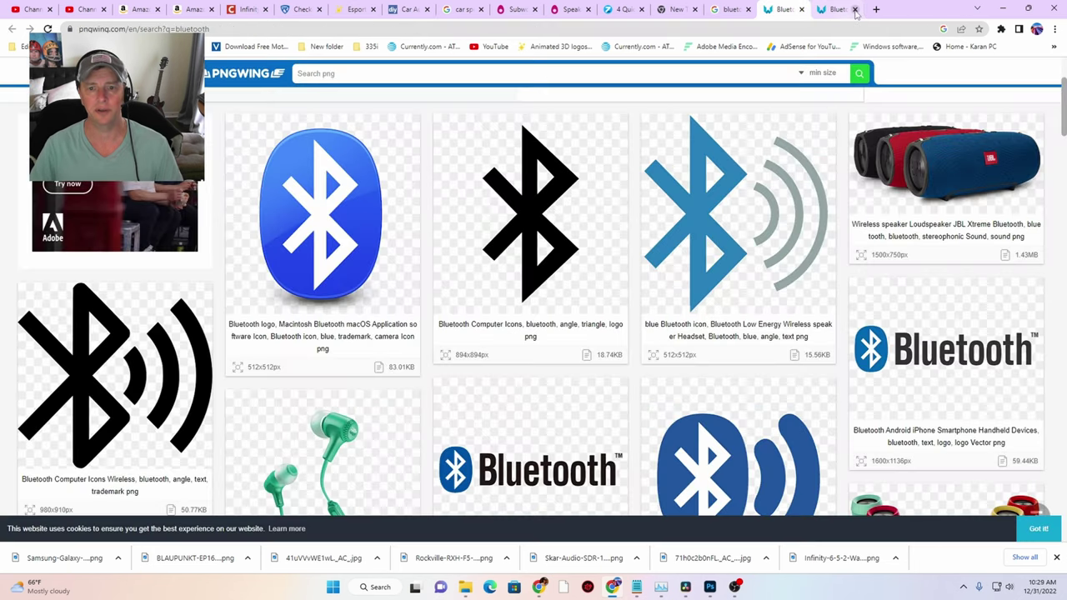
# Reopen PNGWing's Bluetooth images from the image results and open the download page of the 512x512px blue Bluetooth icon
pyautogui.click(849, 10)
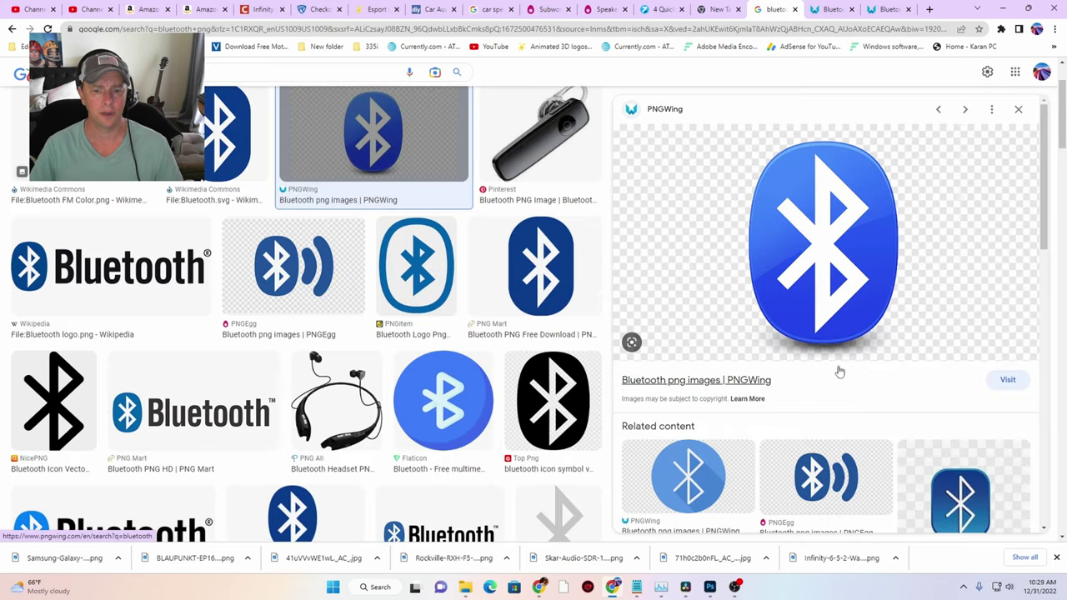
pyautogui.click(804, 308)
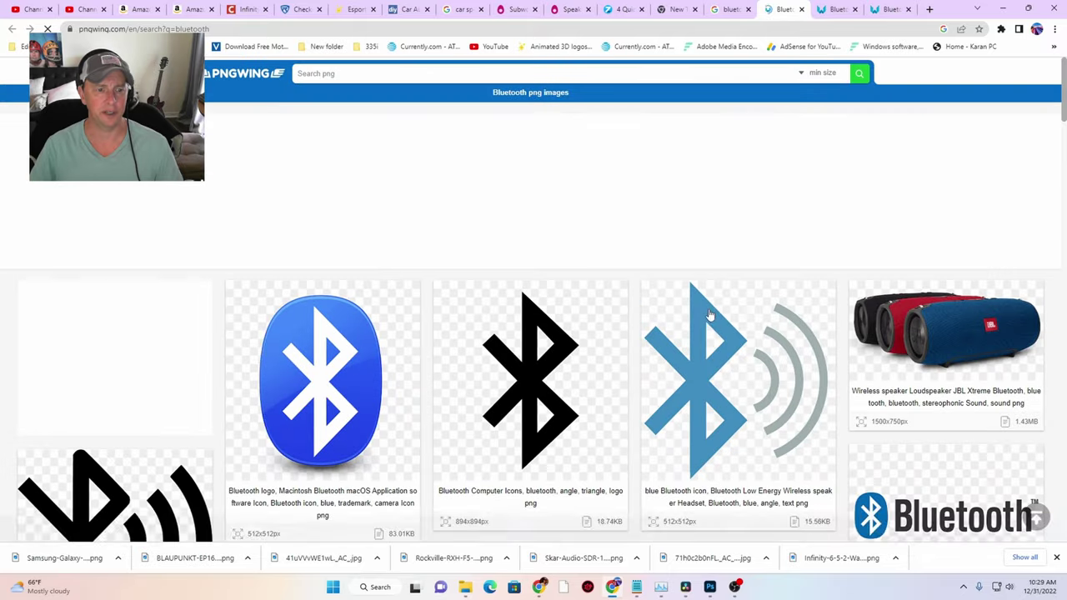
pyautogui.scroll(-3, 379, 376)
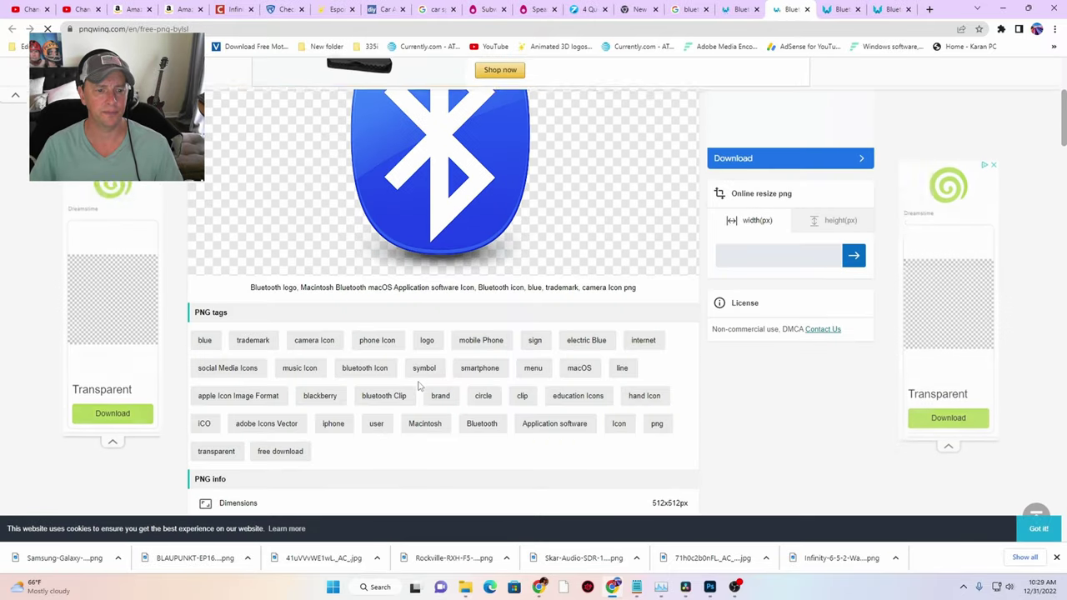
pyautogui.click(790, 157)
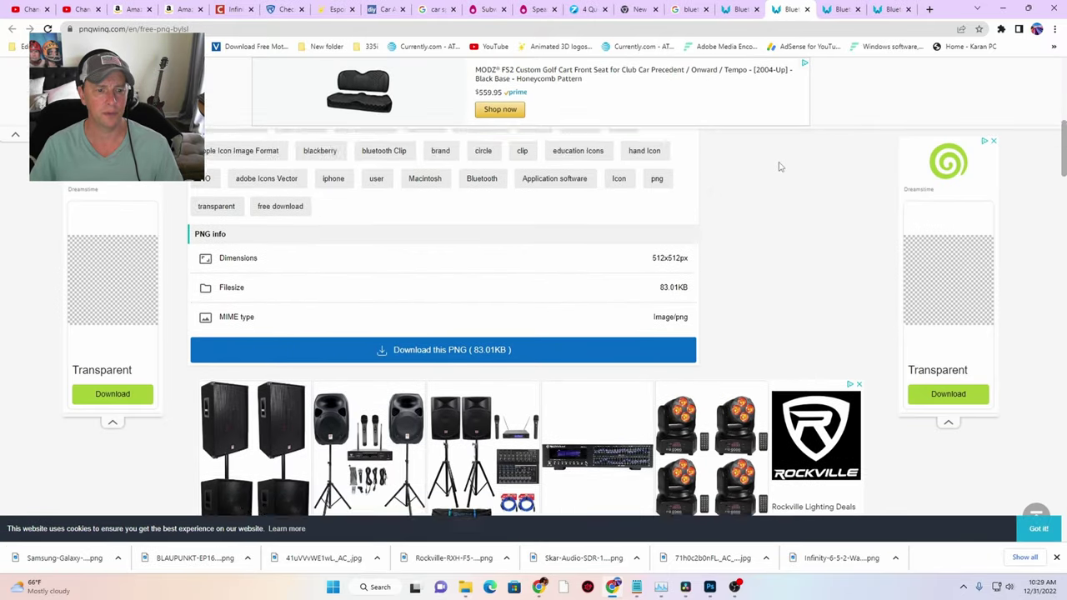
pyautogui.click(484, 428)
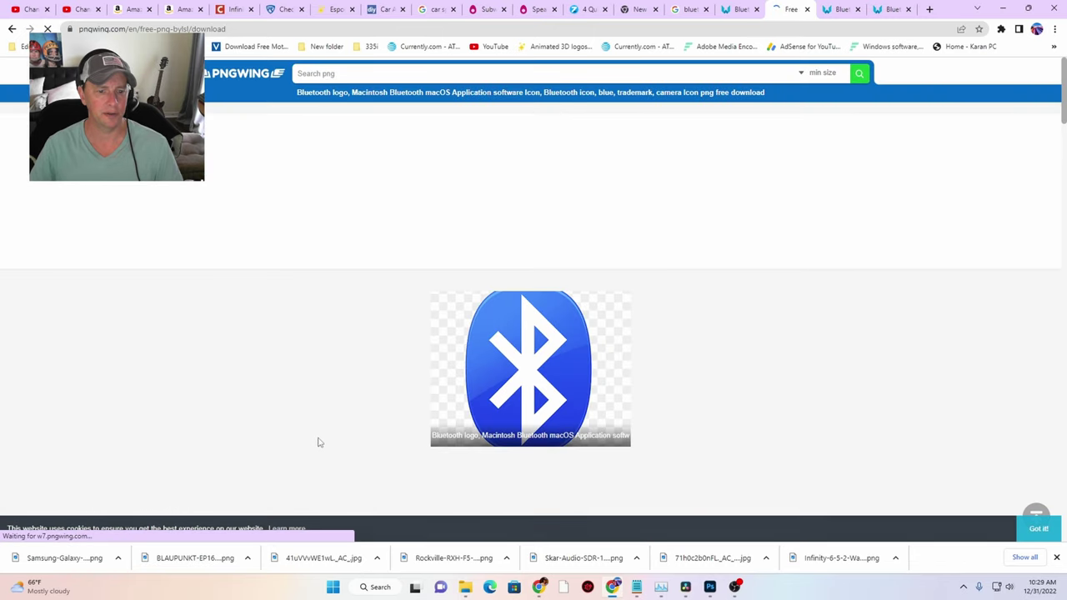
# Complete the ordered-character check and download the blue Bluetooth icon PNG
pyautogui.scroll(-3, 369, 422)
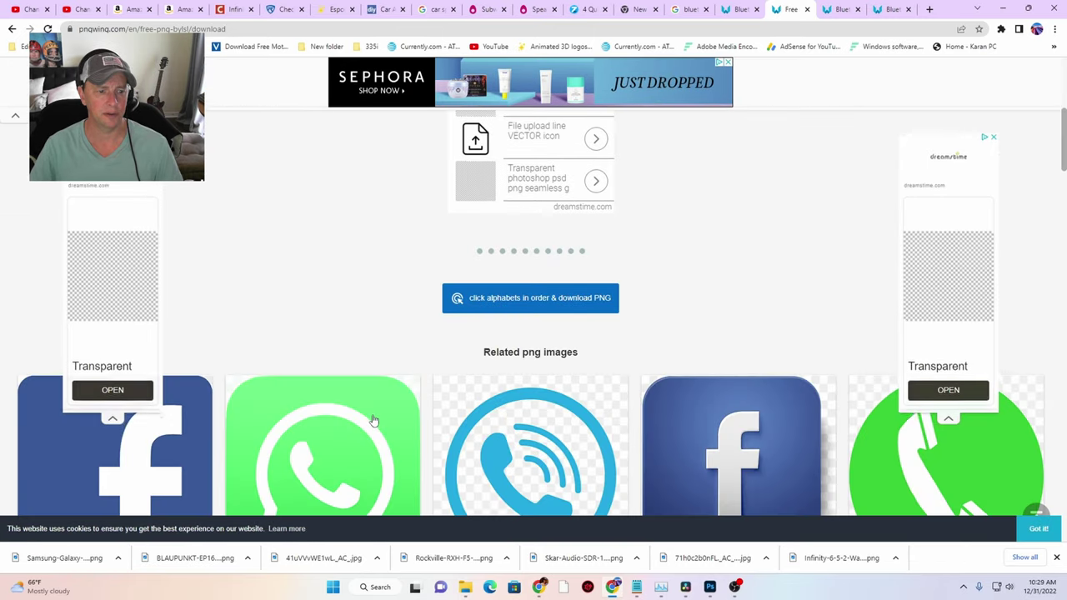
pyautogui.click(550, 310)
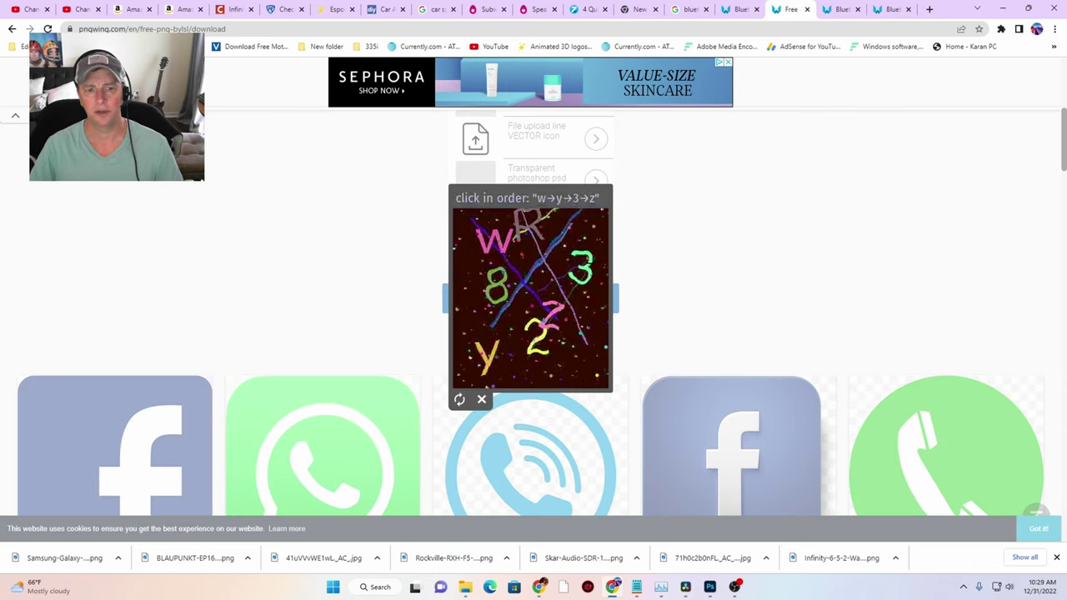
pyautogui.click(486, 245)
pyautogui.click(474, 357)
pyautogui.click(575, 274)
pyautogui.click(559, 307)
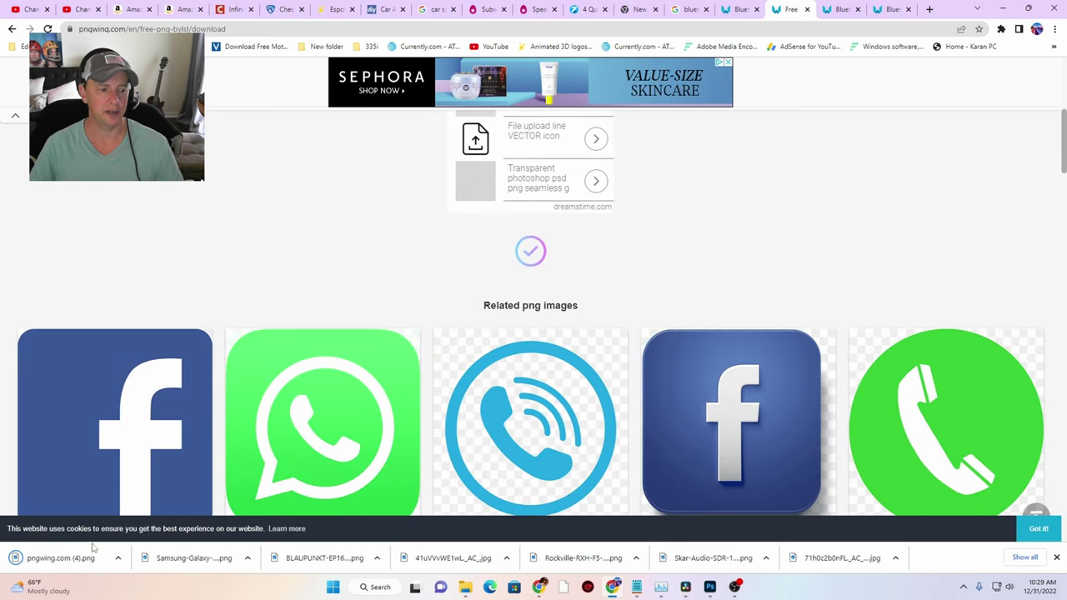
pyautogui.rightClick(89, 555)
# Switch to Photoshop and place the downloaded Bluetooth icon below the tablet, scaled to about 141 x 206 px
pyautogui.click(1002, 8)
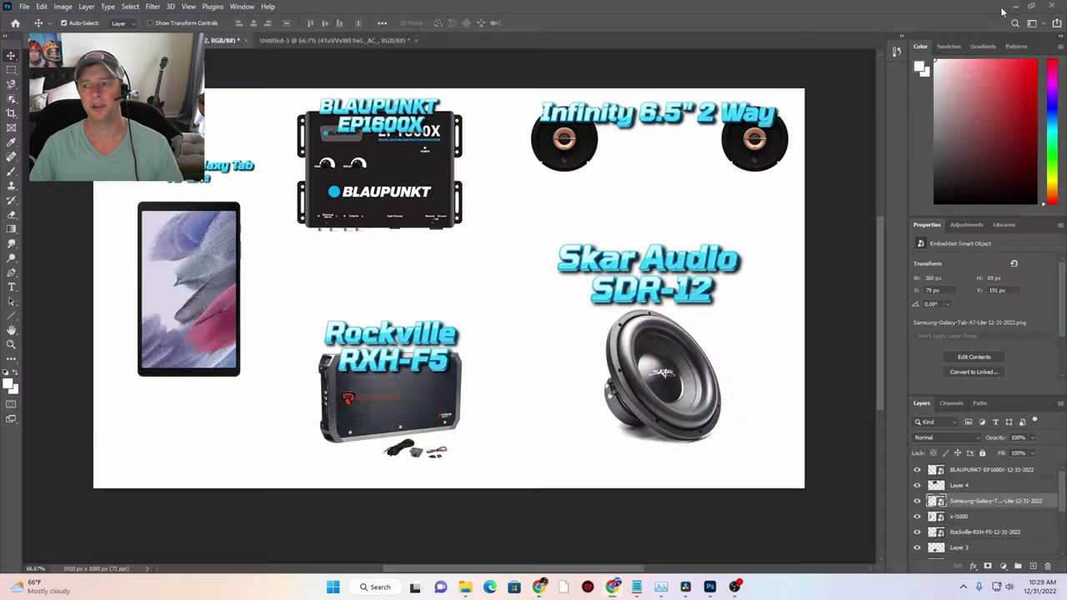
pyautogui.moveTo(469, 590)
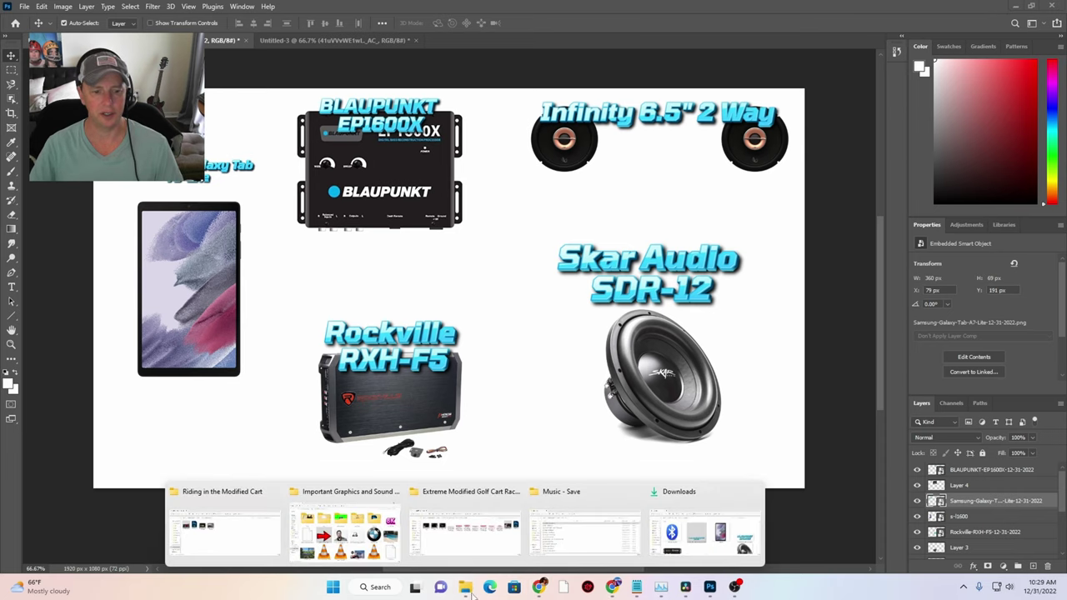
pyautogui.moveTo(469, 583); pyautogui.dragTo(200, 421)
pyautogui.moveTo(481, 311); pyautogui.dragTo(244, 404)
pyautogui.moveTo(269, 332); pyautogui.dragTo(188, 418)
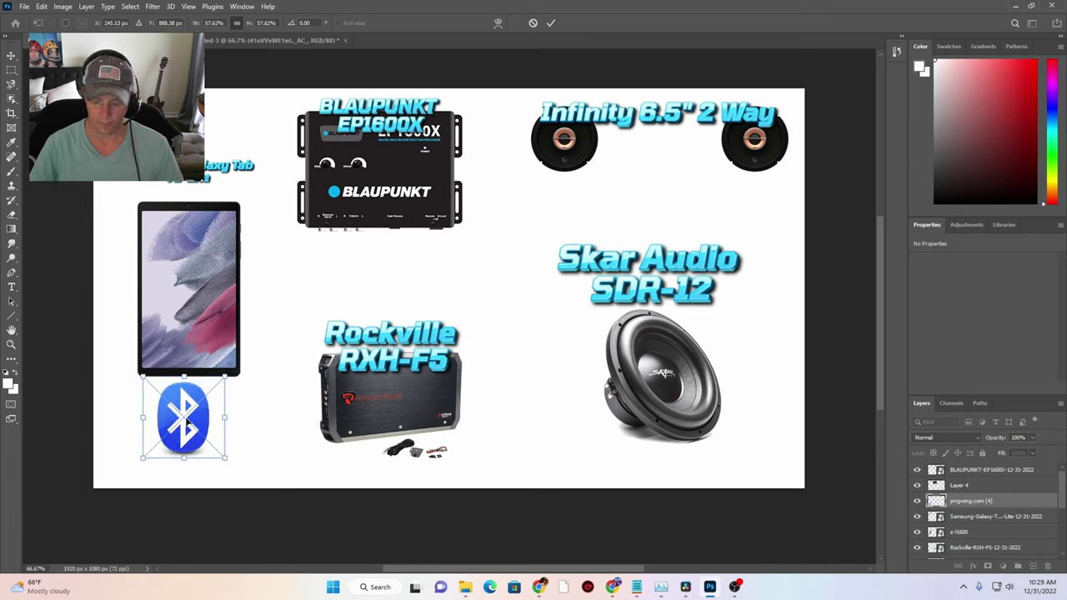
pyautogui.press('Return')
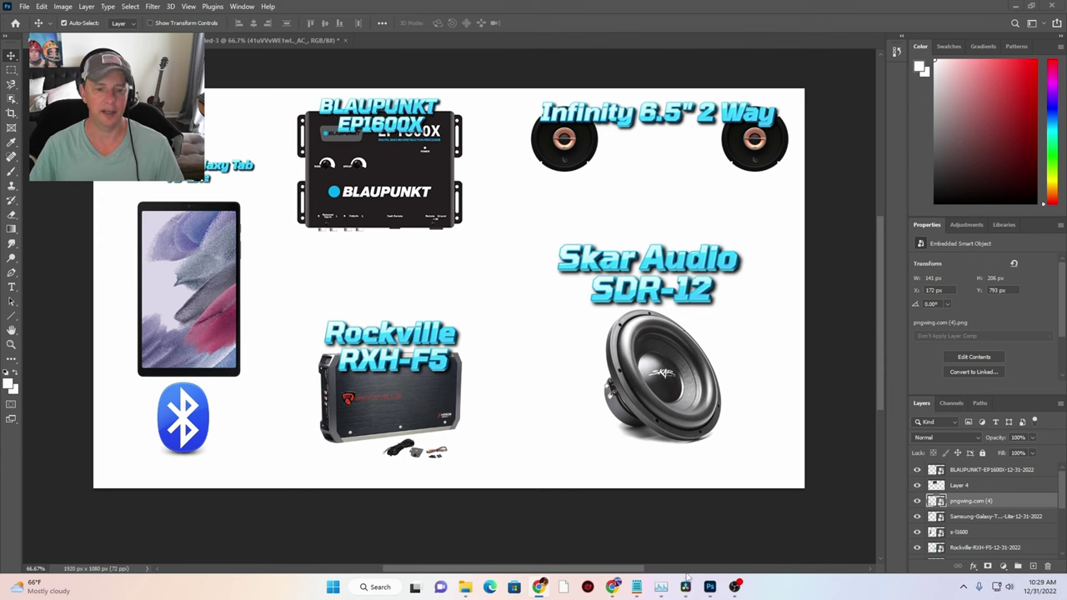
# Switch to the Amazon product page in Chrome, close the enlarged BLAUPUNKT image, and search for "bluetooth adapter"
pyautogui.click(612, 587)
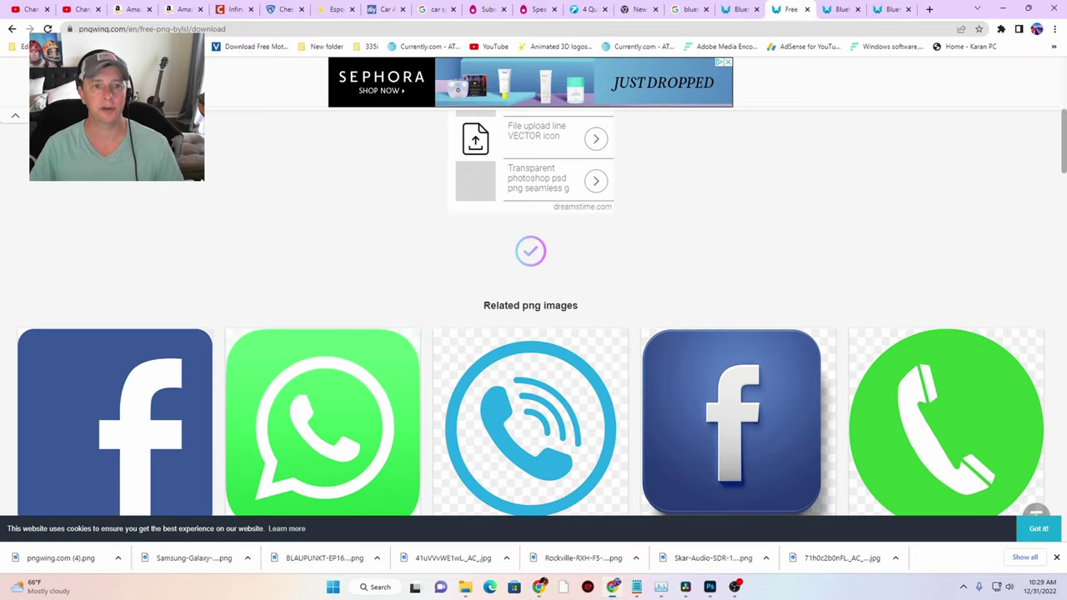
pyautogui.click(180, 11)
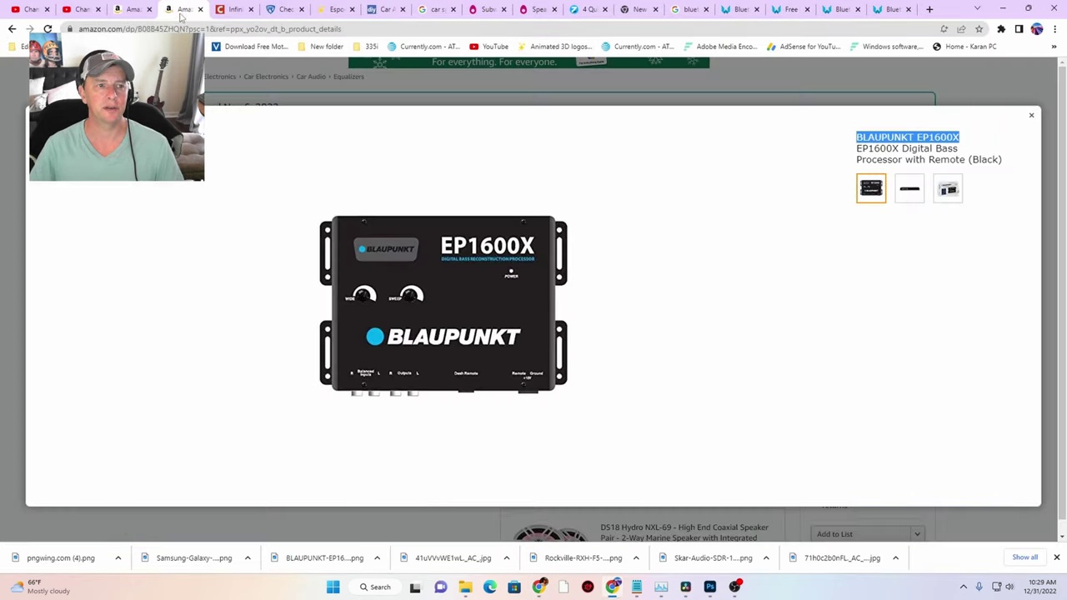
pyautogui.click(1031, 115)
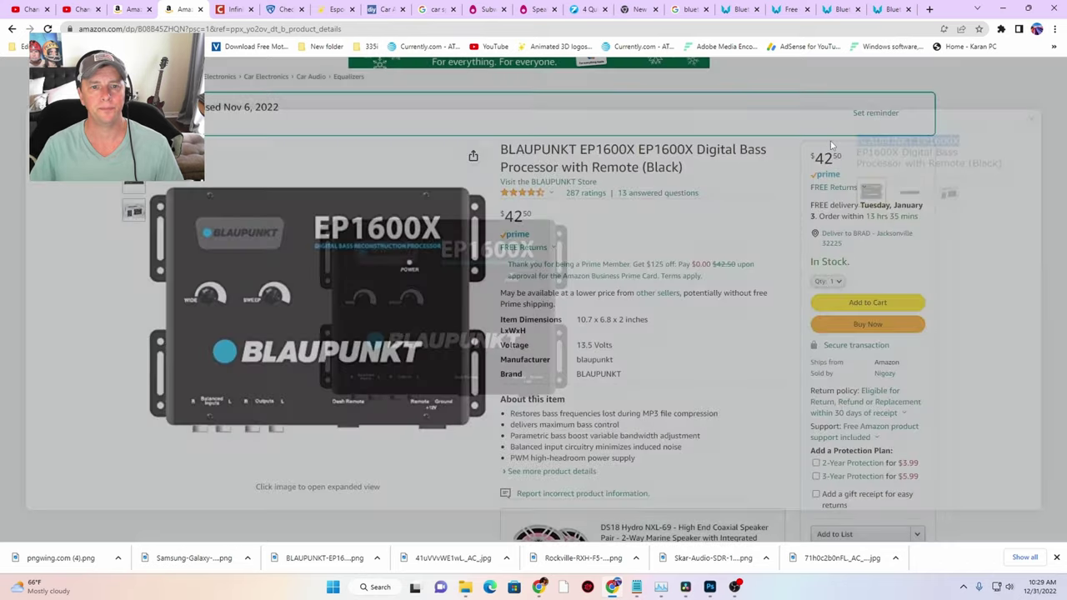
pyautogui.click(462, 99)
pyautogui.write('bl')
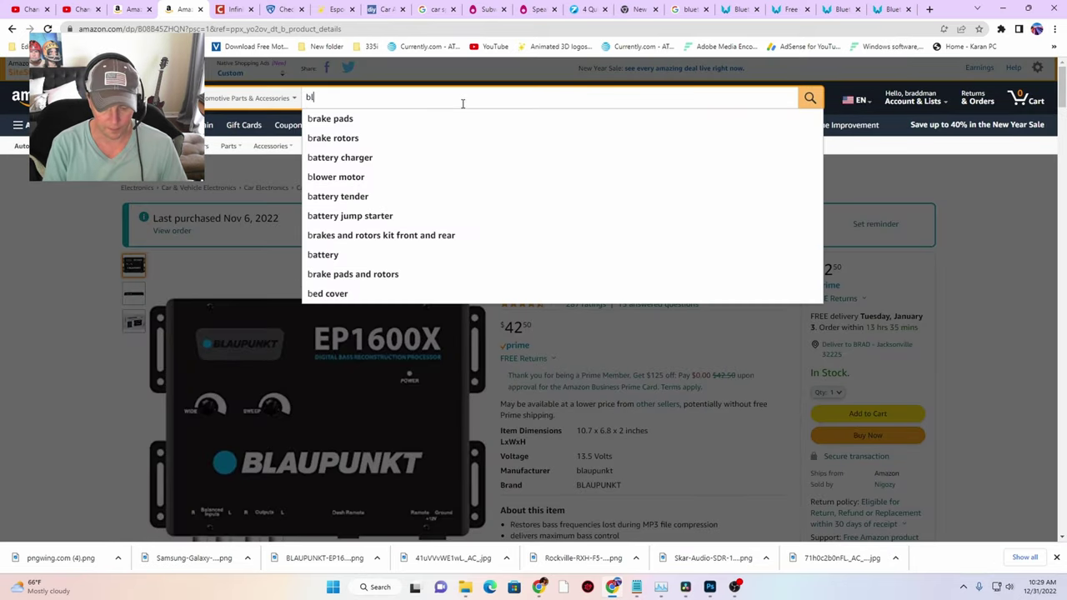
pyautogui.write('uetooth adap')
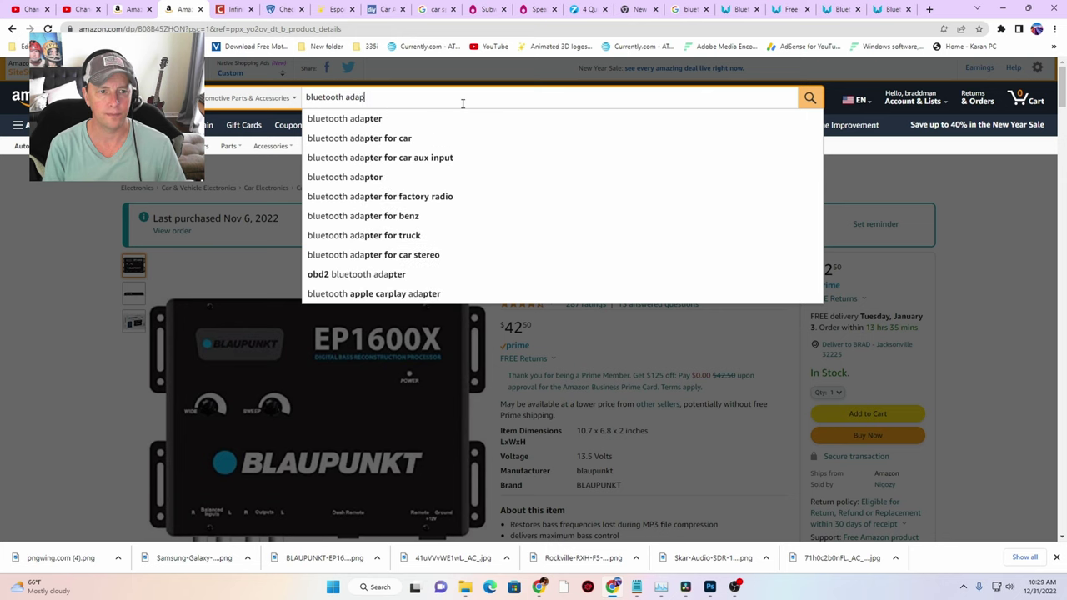
pyautogui.press('Down')
pyautogui.press('Return')
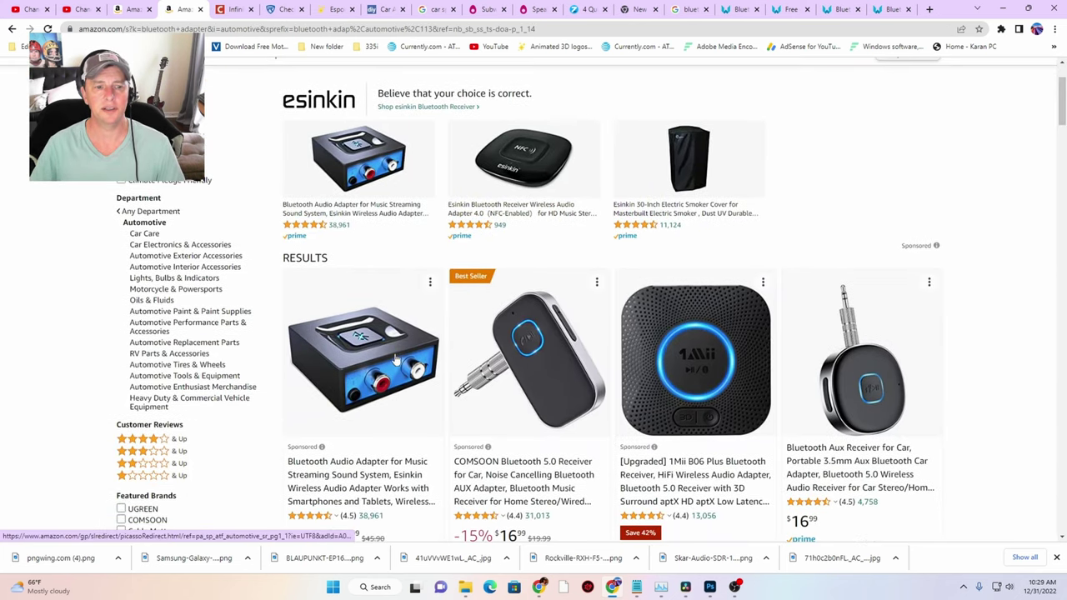
# Open the Esinkin Bluetooth Audio Adapter from the results and save its enlarged main product image
pyautogui.click(390, 360)
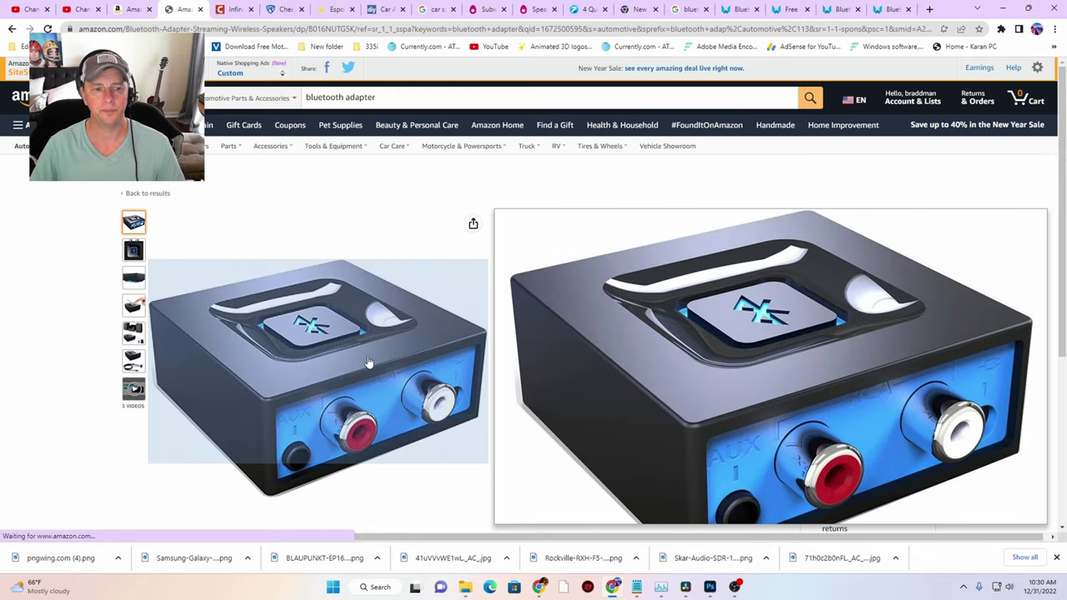
pyautogui.click(460, 326)
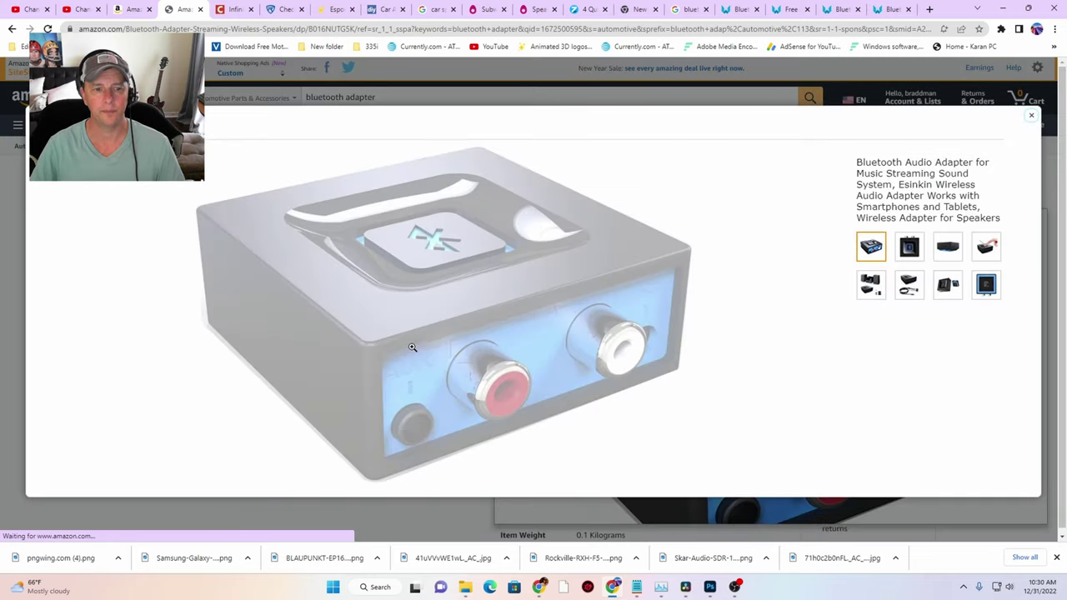
pyautogui.rightClick(446, 305)
pyautogui.click(477, 327)
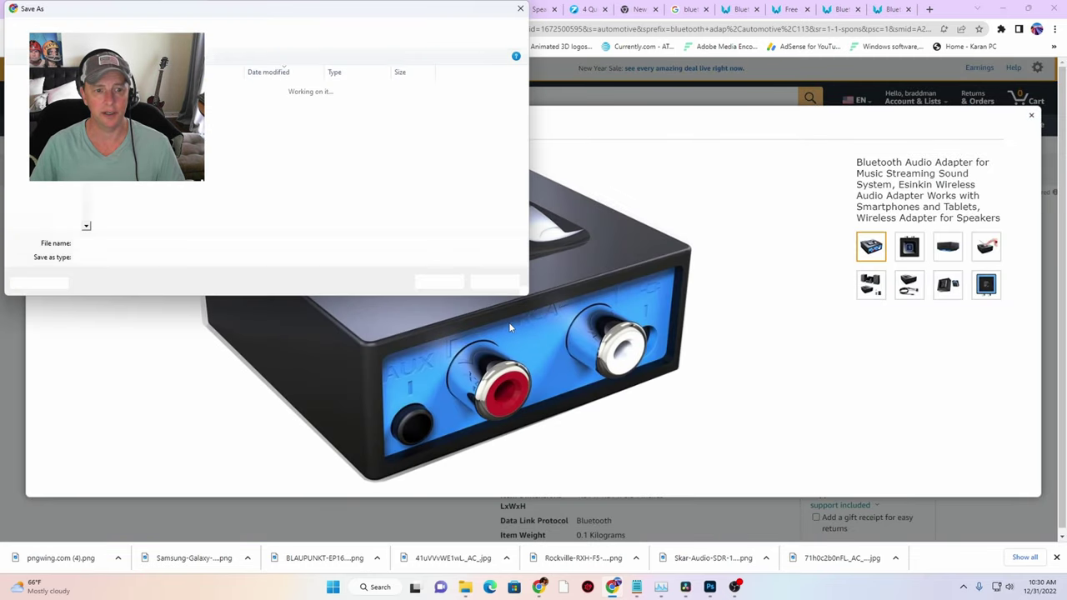
pyautogui.click(439, 280)
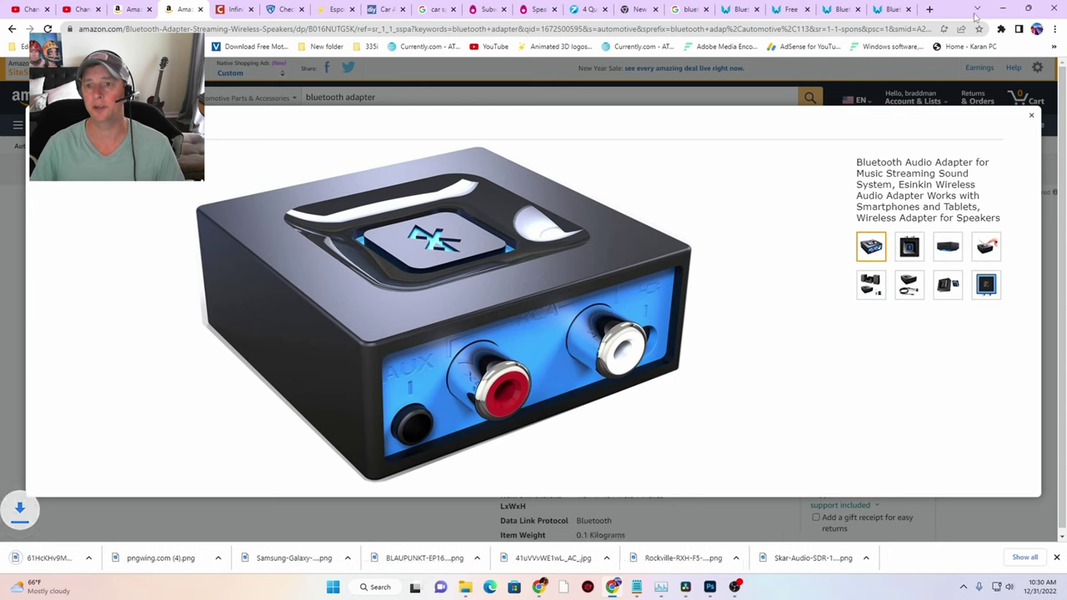
# Switch to Photoshop and place the saved adapter image between the Bluetooth icon and the Rockville amplifier, scaled to about 17.72%
pyautogui.click(1002, 8)
pyautogui.moveTo(464, 593)
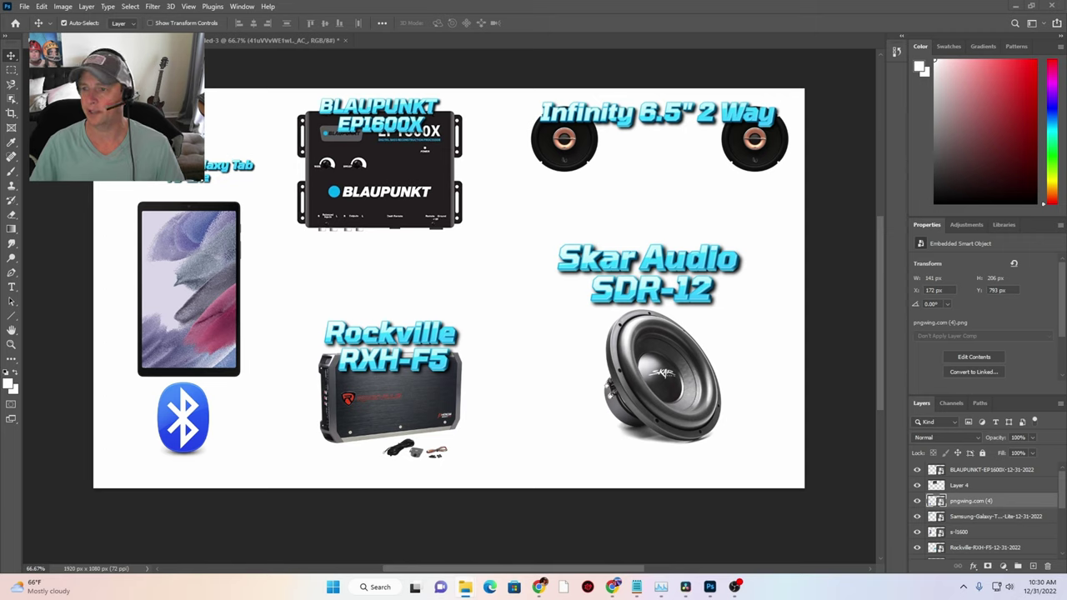
pyautogui.moveTo(822, 325); pyautogui.dragTo(273, 441)
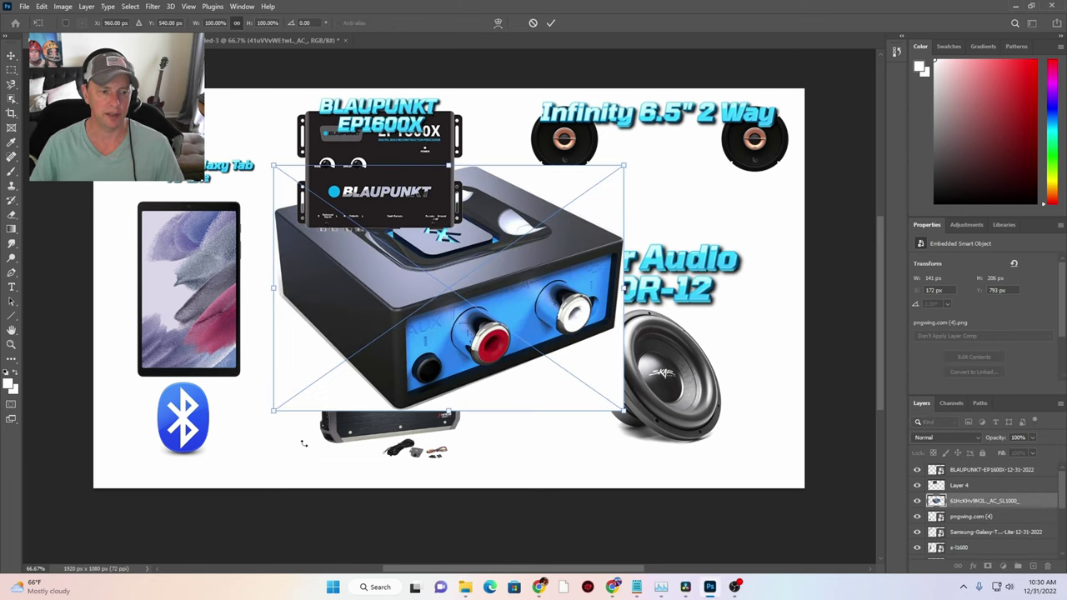
pyautogui.moveTo(624, 165); pyautogui.dragTo(337, 366)
pyautogui.moveTo(308, 387); pyautogui.dragTo(261, 409)
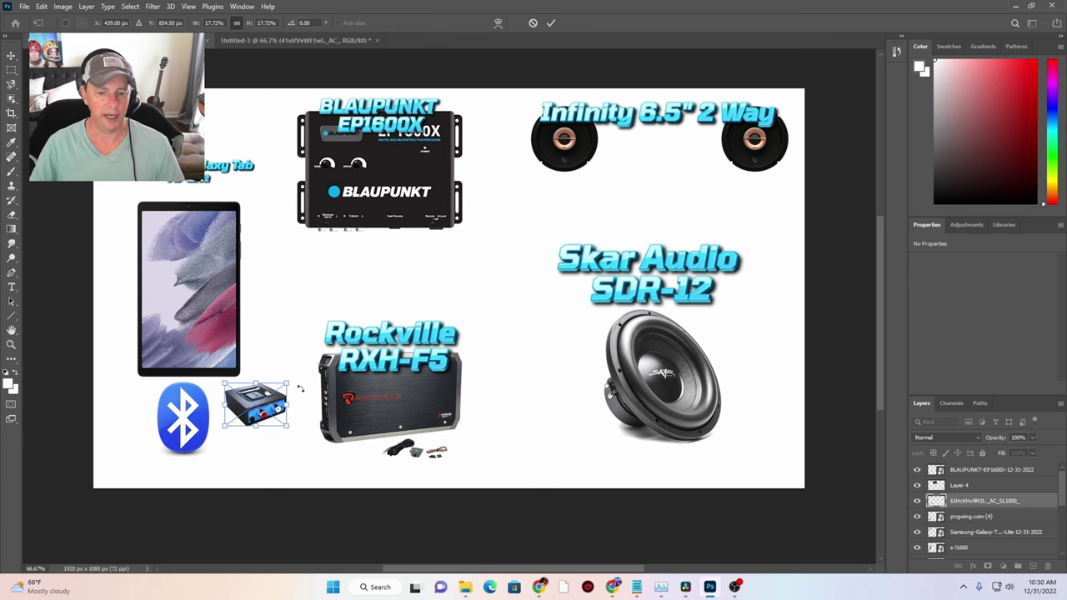
pyautogui.press('Return')
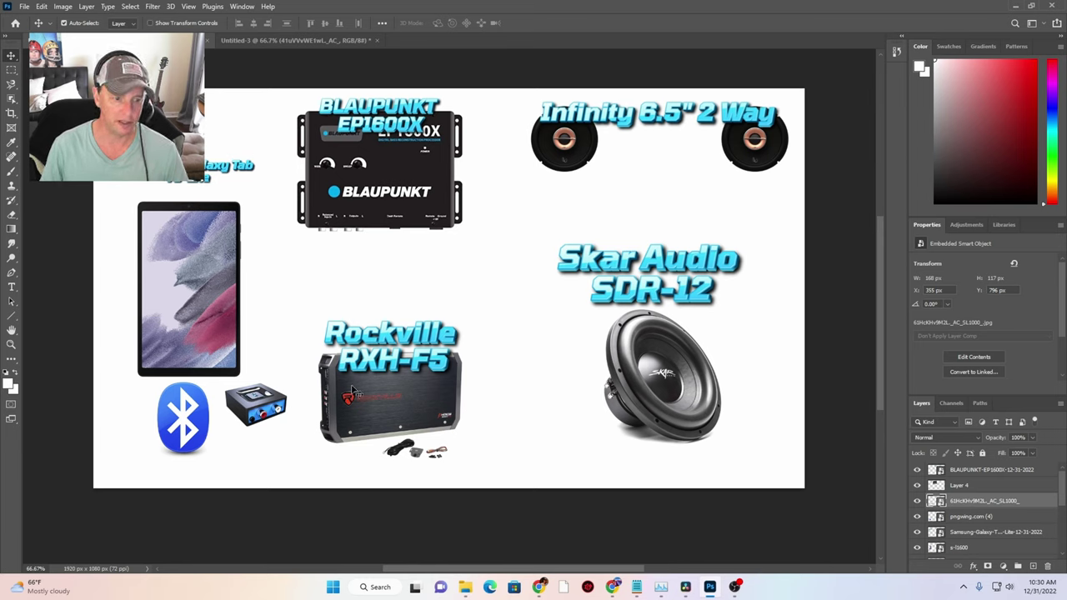
# Draw four 1 px black lines with the Line tool from the Bluetooth adapter to the Rockville RXH-F5 amplifier
pyautogui.moveTo(12, 315); pyautogui.dragTo(50, 359)
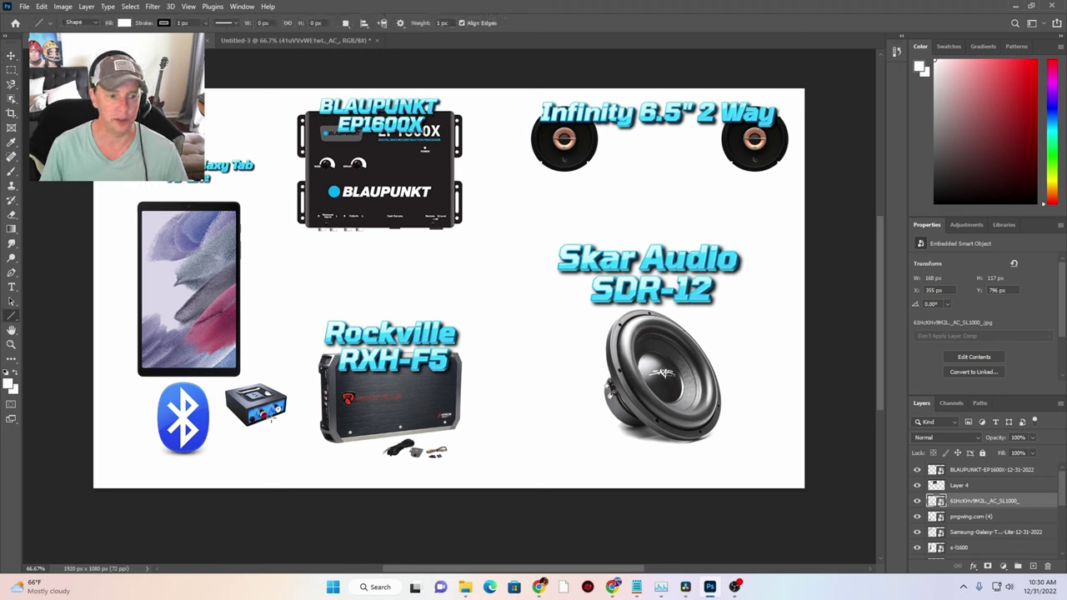
pyautogui.moveTo(286, 406); pyautogui.dragTo(331, 389)
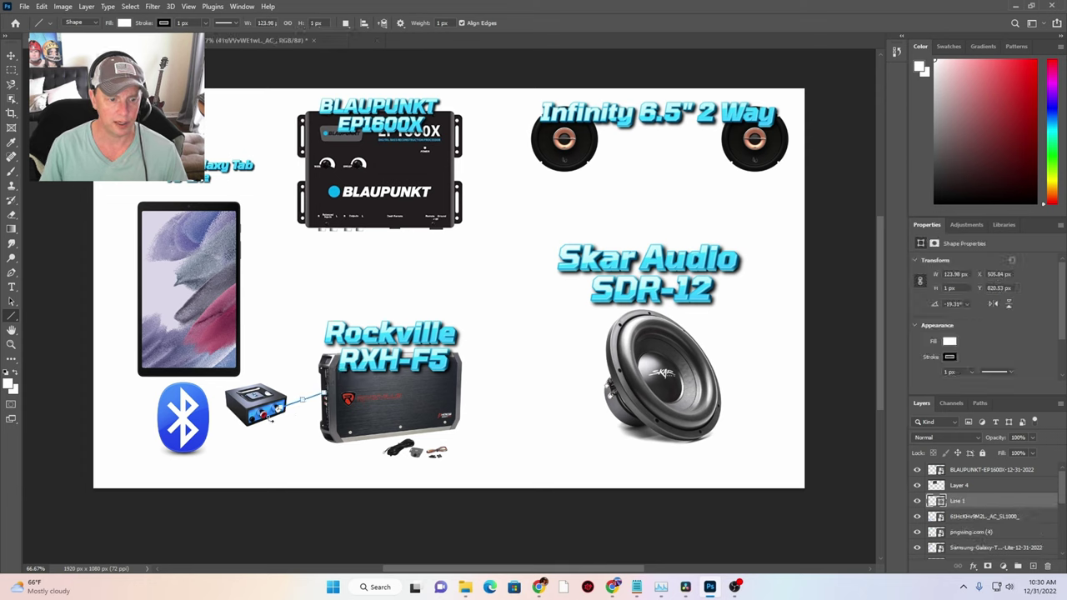
pyautogui.moveTo(273, 411); pyautogui.dragTo(328, 400)
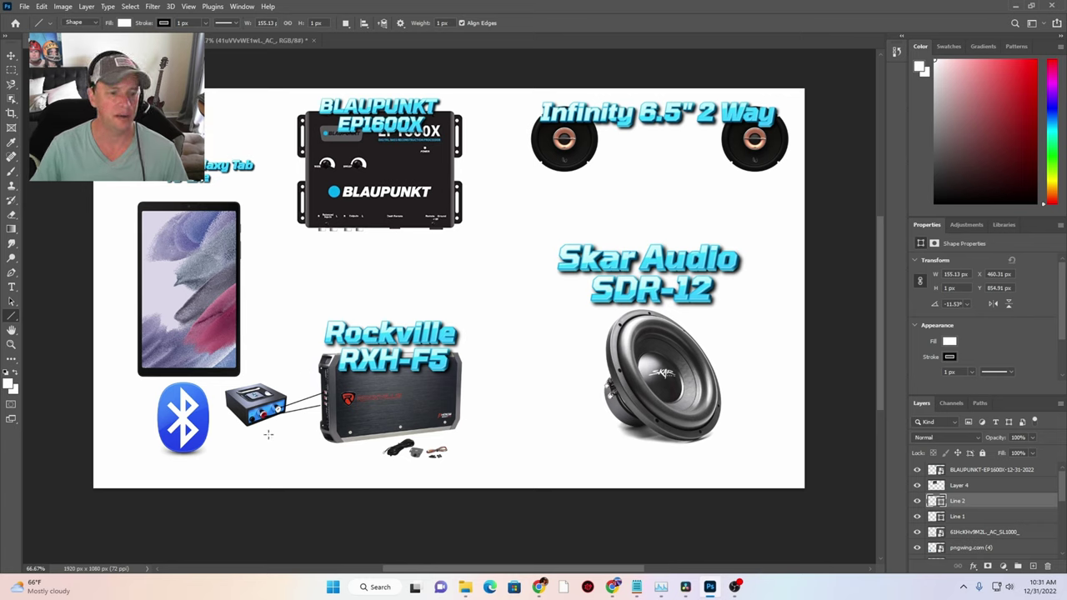
pyautogui.moveTo(249, 424); pyautogui.dragTo(324, 421)
pyautogui.moveTo(244, 425); pyautogui.dragTo(244, 426)
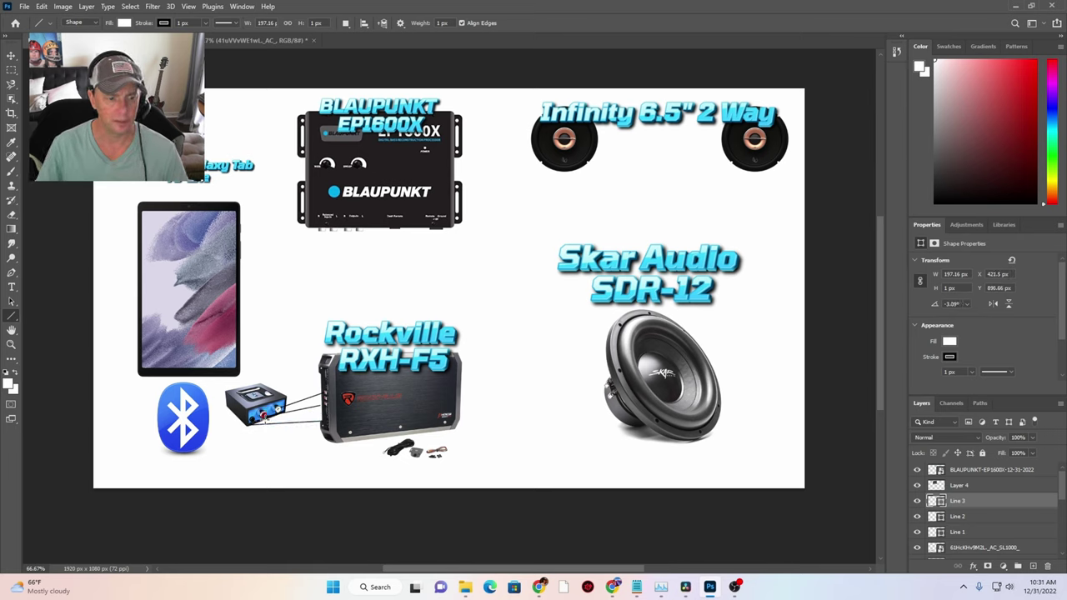
pyautogui.moveTo(248, 431); pyautogui.dragTo(323, 431)
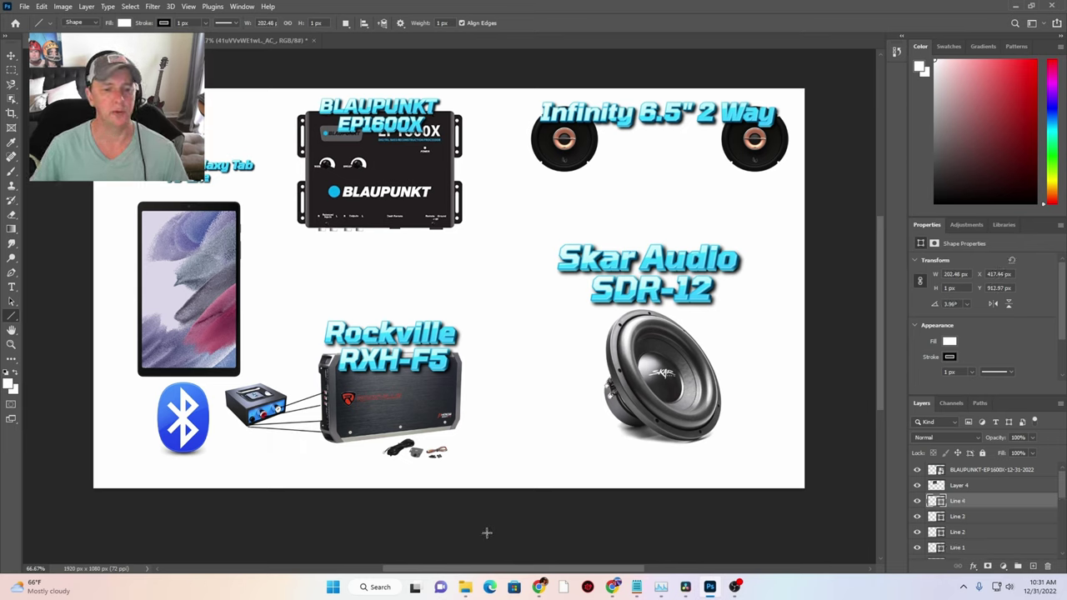
# Switch to Chrome, close the enlarged adapter image, and set the TextStudio text to "Ch1&2"
pyautogui.click(613, 586)
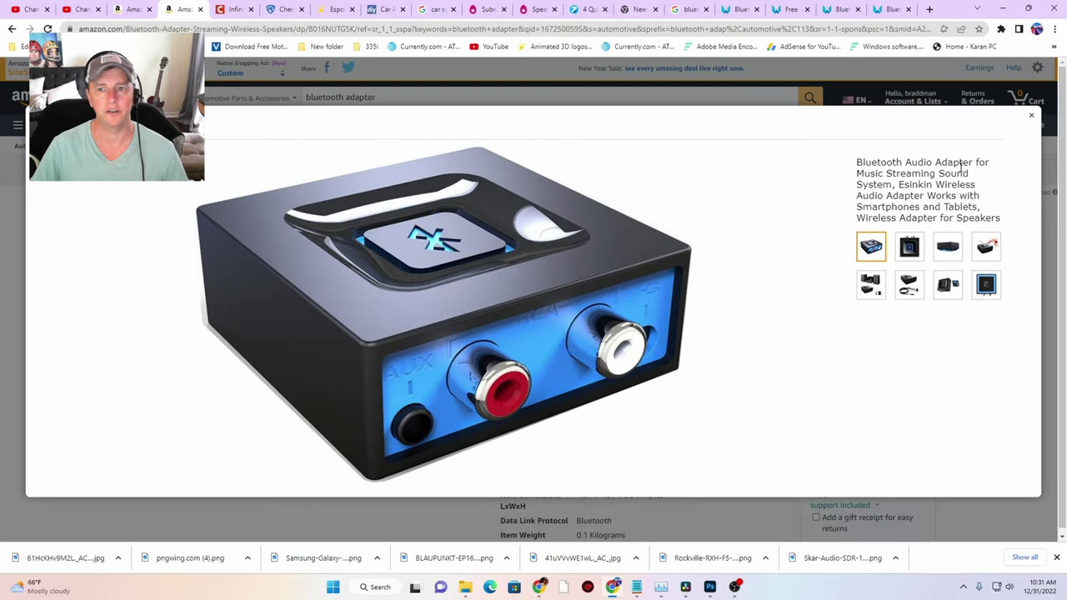
pyautogui.click(1031, 115)
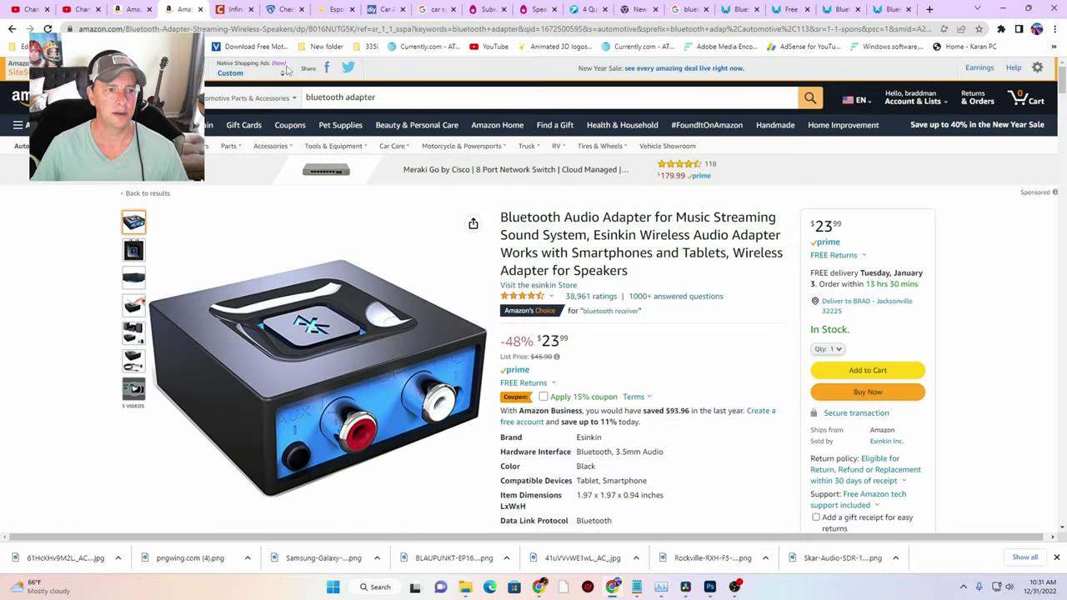
pyautogui.click(321, 15)
pyautogui.click(652, 177)
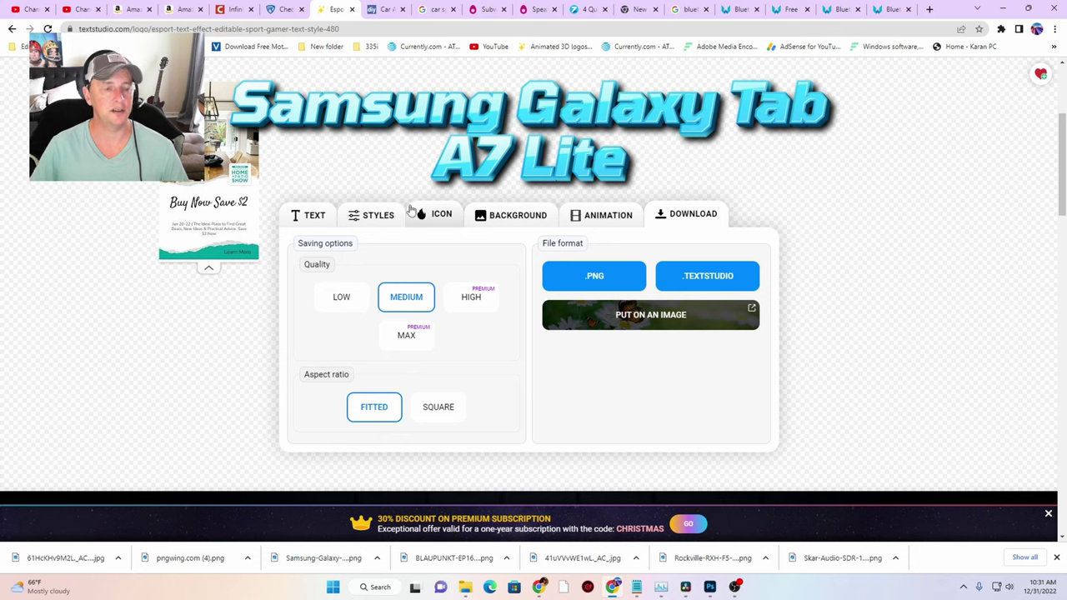
pyautogui.click(321, 215)
pyautogui.moveTo(324, 260); pyautogui.dragTo(275, 246)
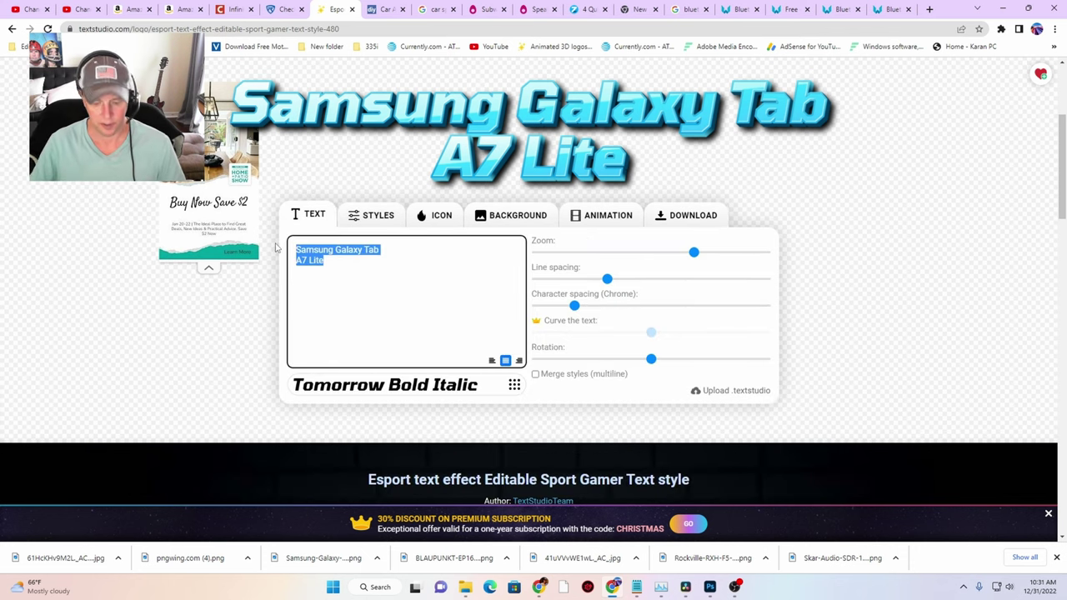
pyautogui.write('Ch1')
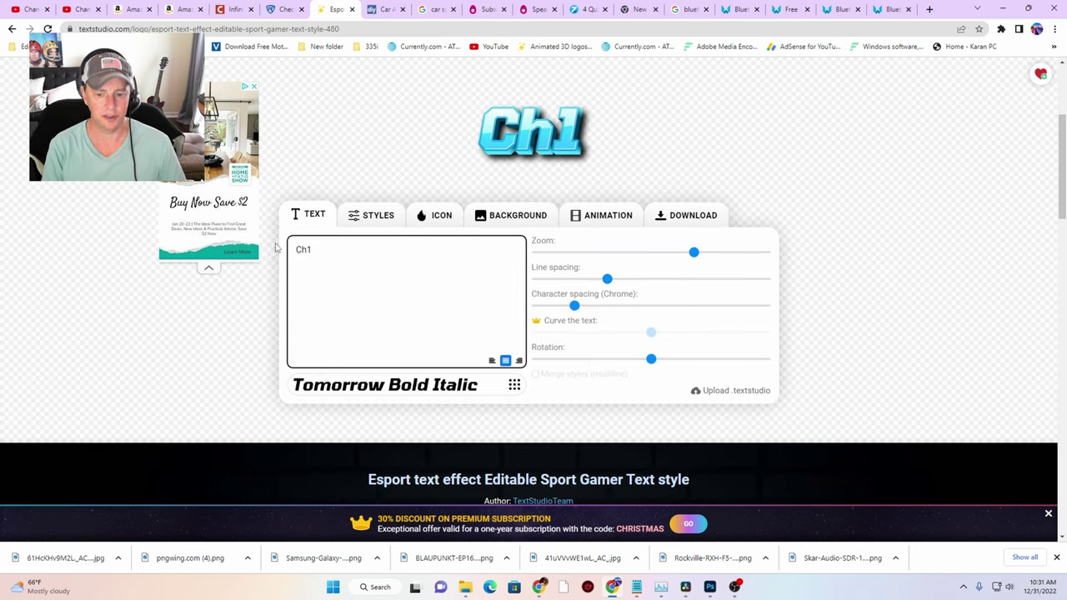
pyautogui.write('&2')
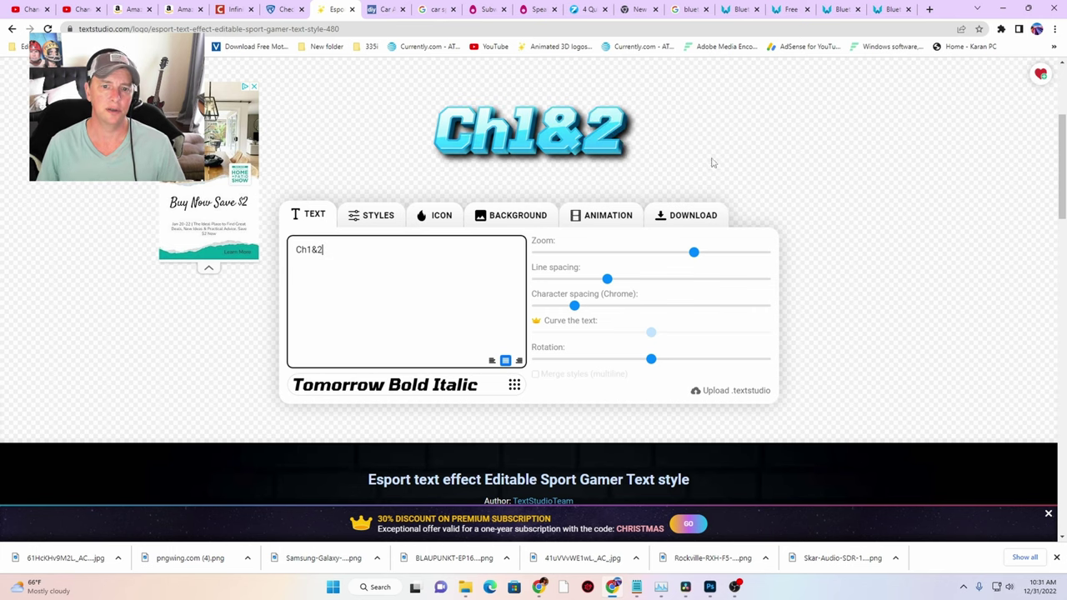
# Download the "Ch1&2" text graphic as a PNG
pyautogui.click(693, 215)
pyautogui.click(633, 280)
pyautogui.click(528, 334)
pyautogui.click(650, 170)
# Change the TextStudio text to "Ch5 (Sub)" and download it as a PNG
pyautogui.click(314, 224)
pyautogui.moveTo(347, 248); pyautogui.dragTo(315, 248)
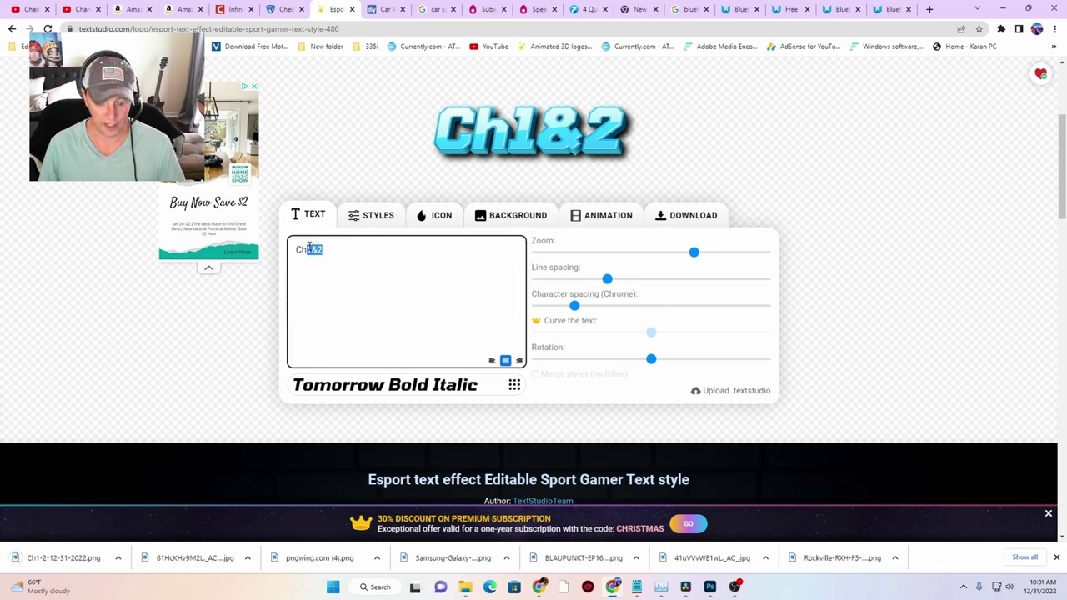
pyautogui.write('5 (')
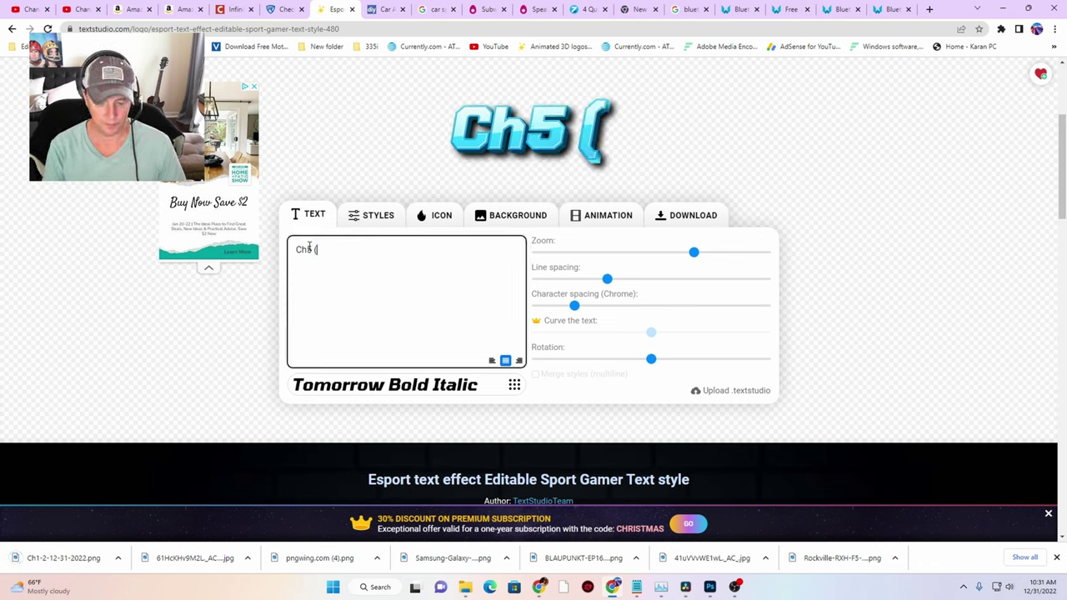
pyautogui.write('Sub)')
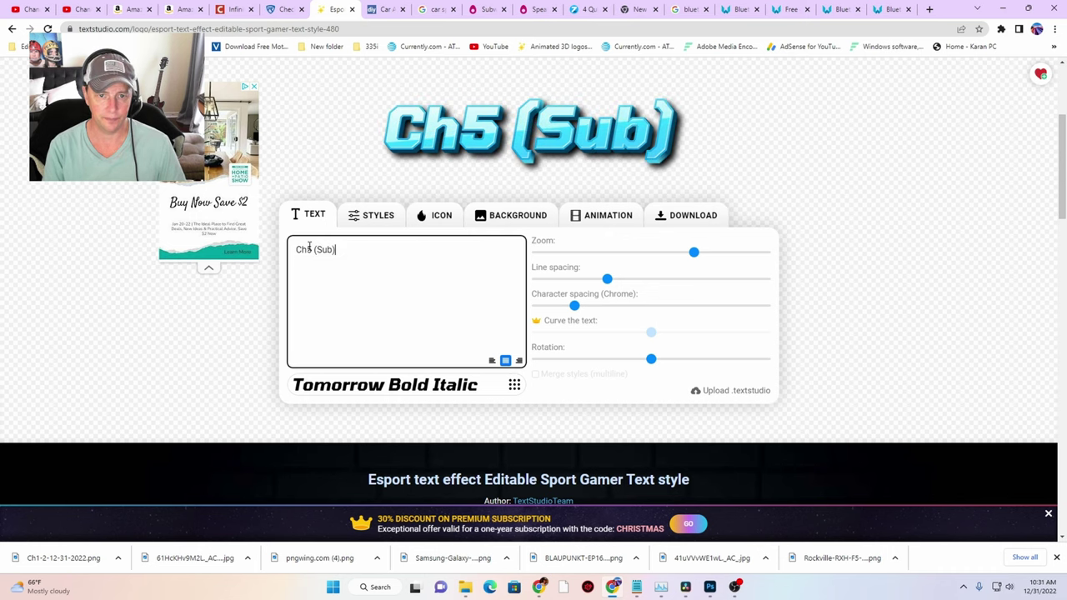
pyautogui.click(655, 216)
pyautogui.click(605, 276)
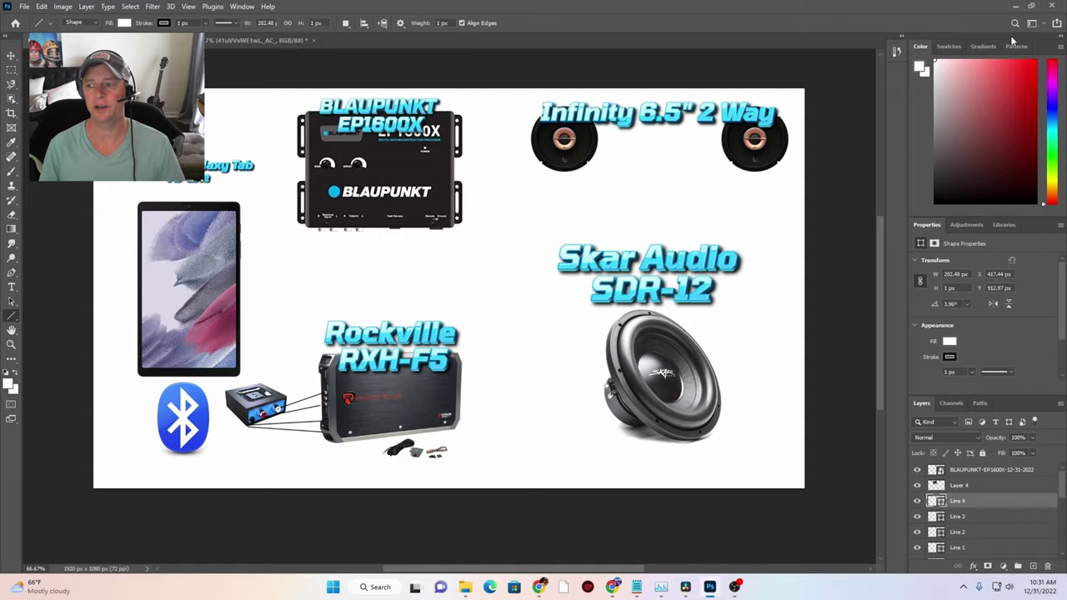
# Switch to Photoshop and place the Ch1&2 label above the adapter-to-amplifier lines, scaled down to about 101 x 31 px
pyautogui.moveTo(679, 357); pyautogui.dragTo(296, 359)
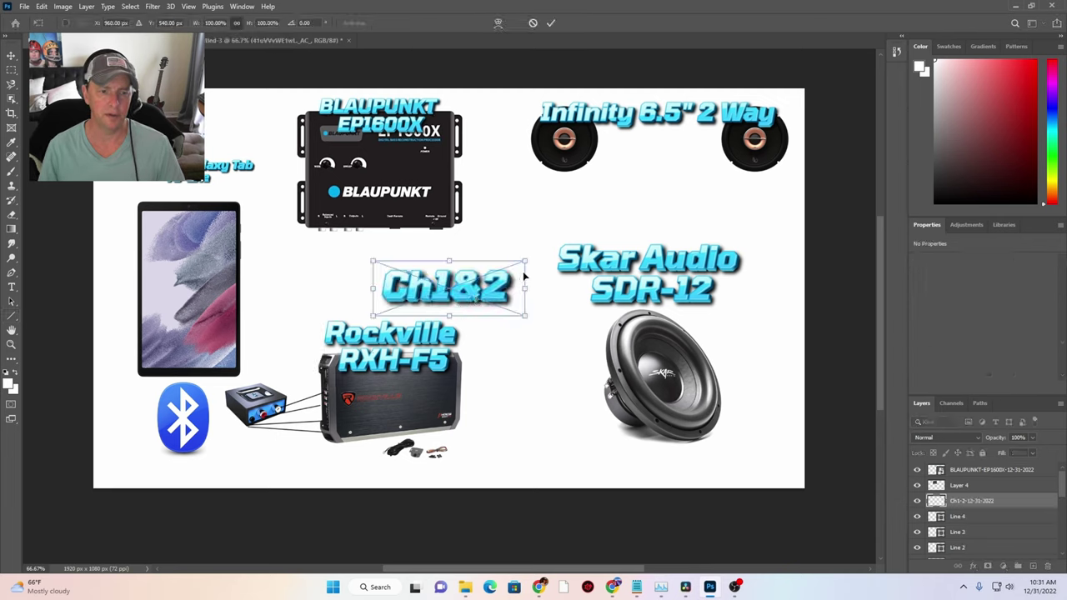
pyautogui.moveTo(523, 261); pyautogui.dragTo(302, 389)
pyautogui.press('Return')
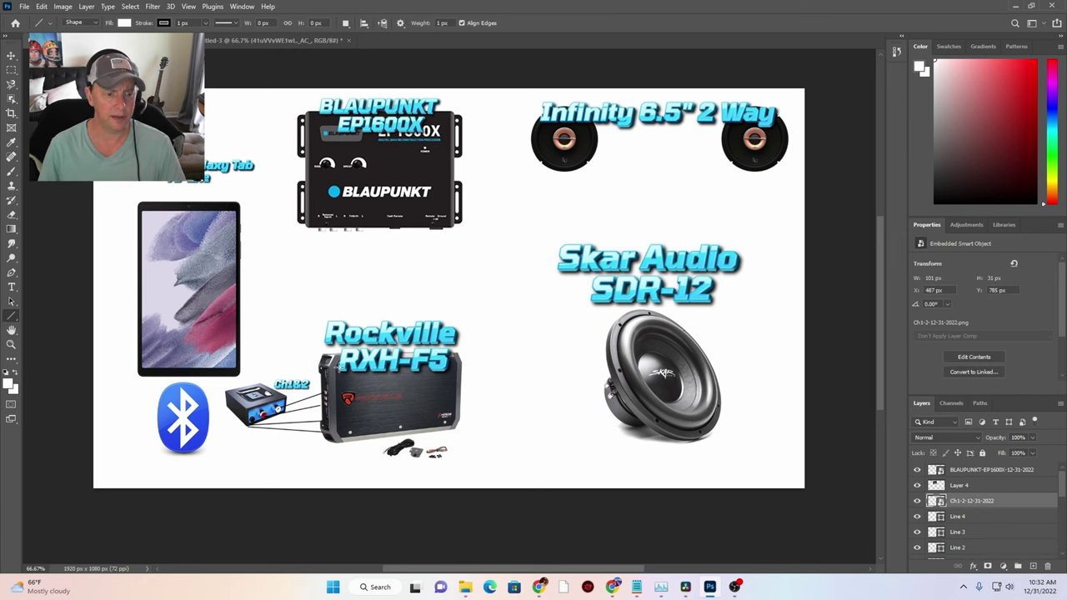
# Place the Ch5 (Sub) label below the adapter-to-amplifier lines, scaled to about 22.91%
pyautogui.moveTo(400, 599); pyautogui.dragTo(313, 454)
pyautogui.moveTo(559, 251); pyautogui.dragTo(283, 444)
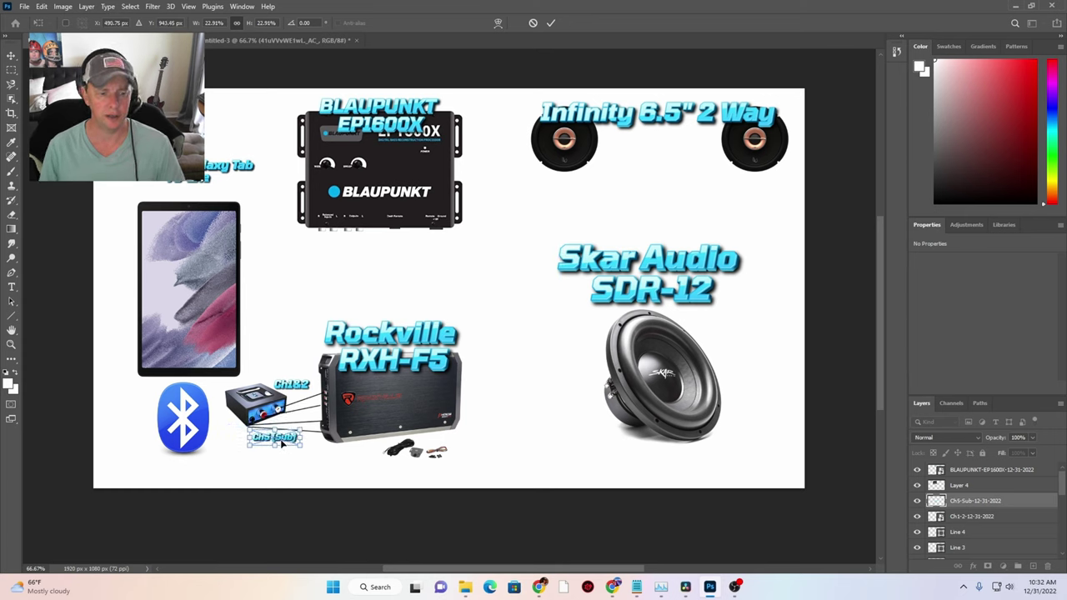
pyautogui.press('Return')
pyautogui.press('u')
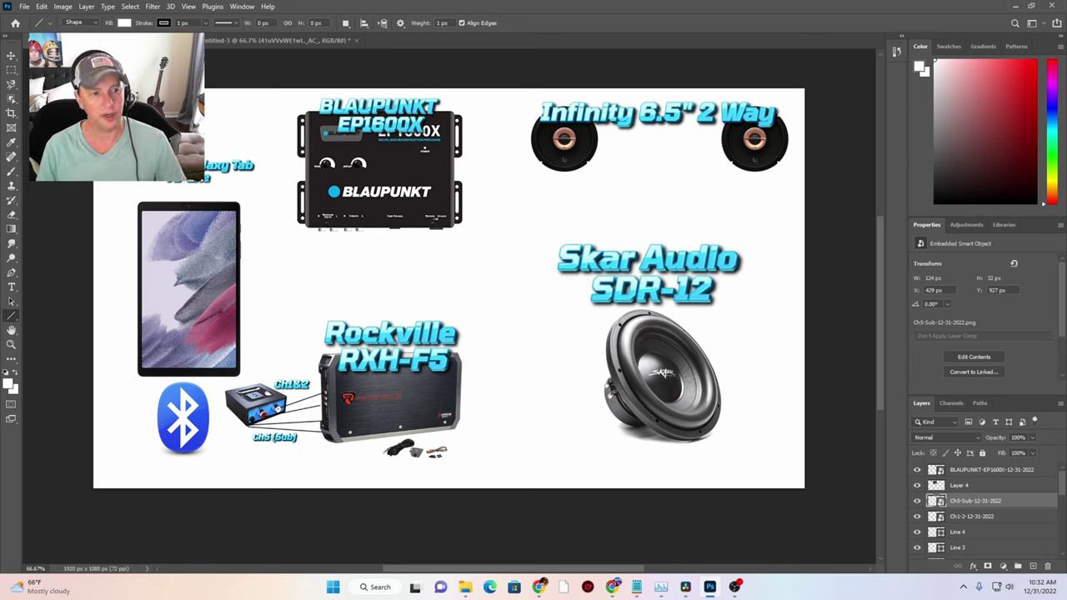
# Undo both channel label placements and the two lower lines between the Bluetooth adapter and the Rockville amplifier
pyautogui.hotkey('ctrl', 'z')
pyautogui.hotkey('ctrl', 'z')
pyautogui.hotkey('ctrl', 'z')
pyautogui.hotkey('ctrl', 'z')
pyautogui.hotkey('ctrl', 'z')
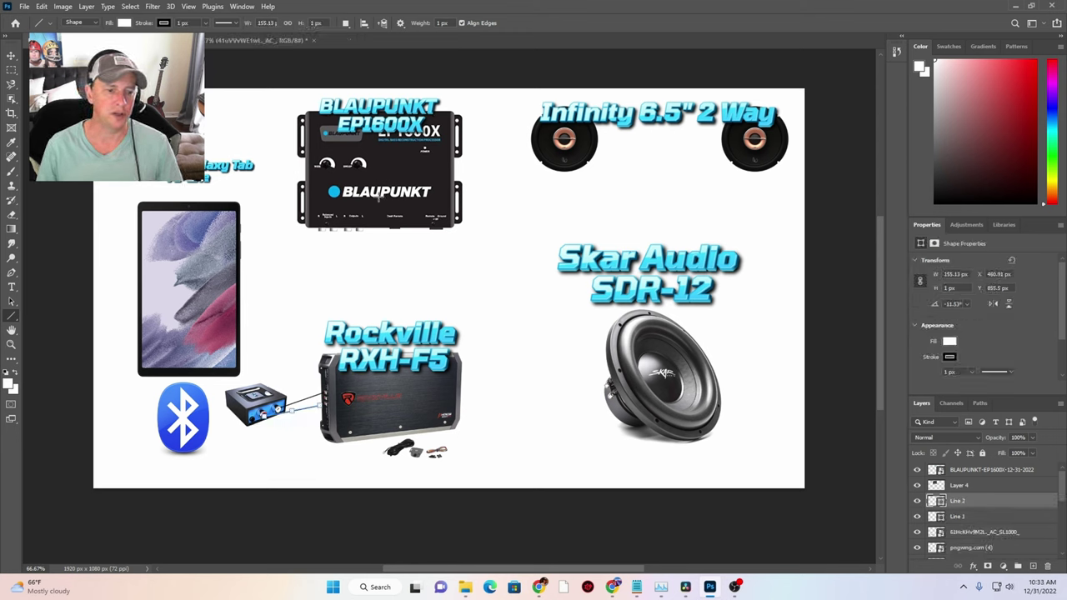
pyautogui.hotkey('ctrl', 'z')
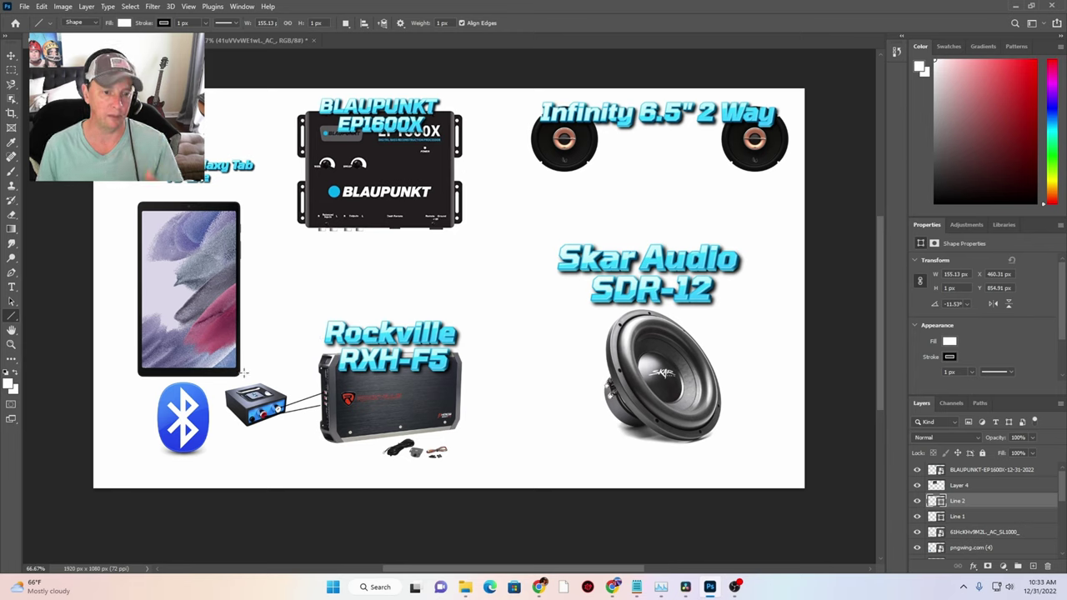
# Draw two lines from the Bluetooth adapter to the BLAUPUNKT inputs and place the Ch5 (Sub) label beside them, scaled to about 22.97%
pyautogui.moveTo(263, 387); pyautogui.dragTo(316, 237)
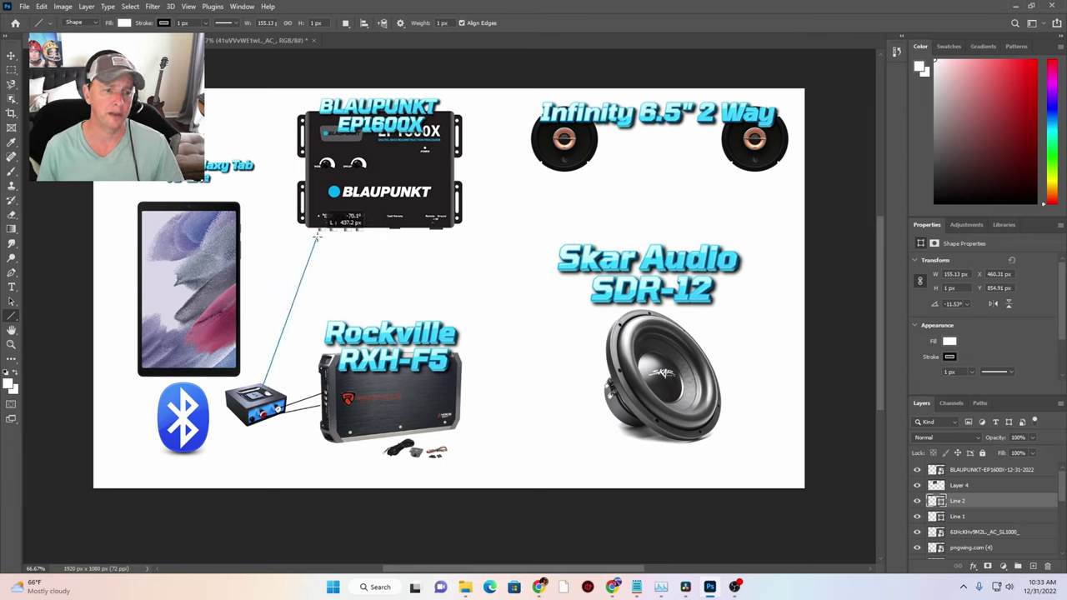
pyautogui.moveTo(270, 381); pyautogui.dragTo(330, 233)
pyautogui.moveTo(550, 324); pyautogui.dragTo(286, 254)
pyautogui.moveTo(558, 251); pyautogui.dragTo(311, 240)
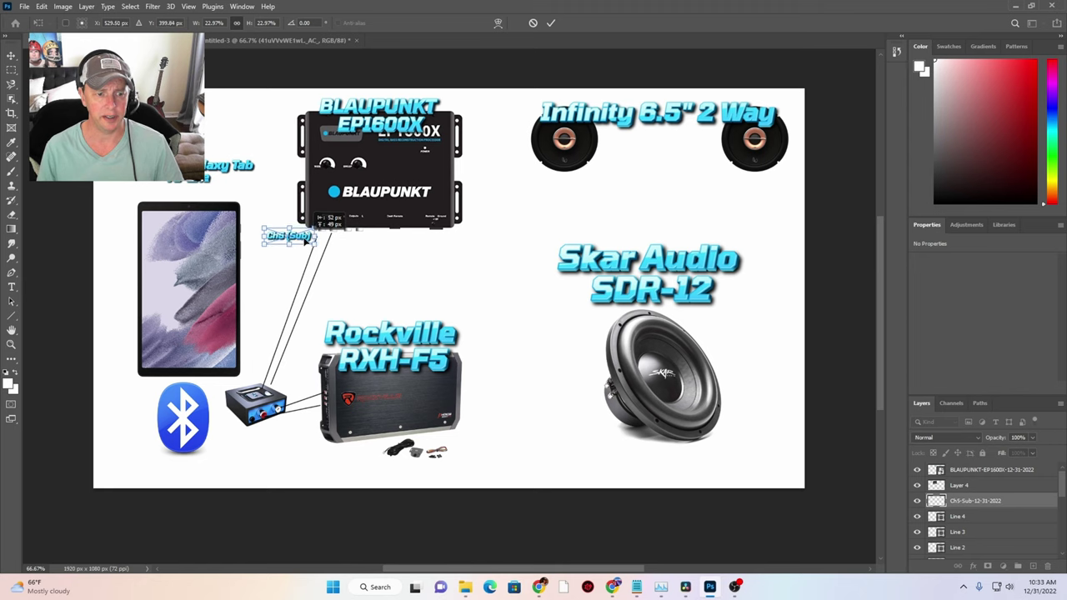
pyautogui.press('Return')
# Draw two lines with the Line tool, about 313 px and 330 px long, from the BLAUPUNKT outputs down to the Rockville amplifier
pyautogui.press('u')
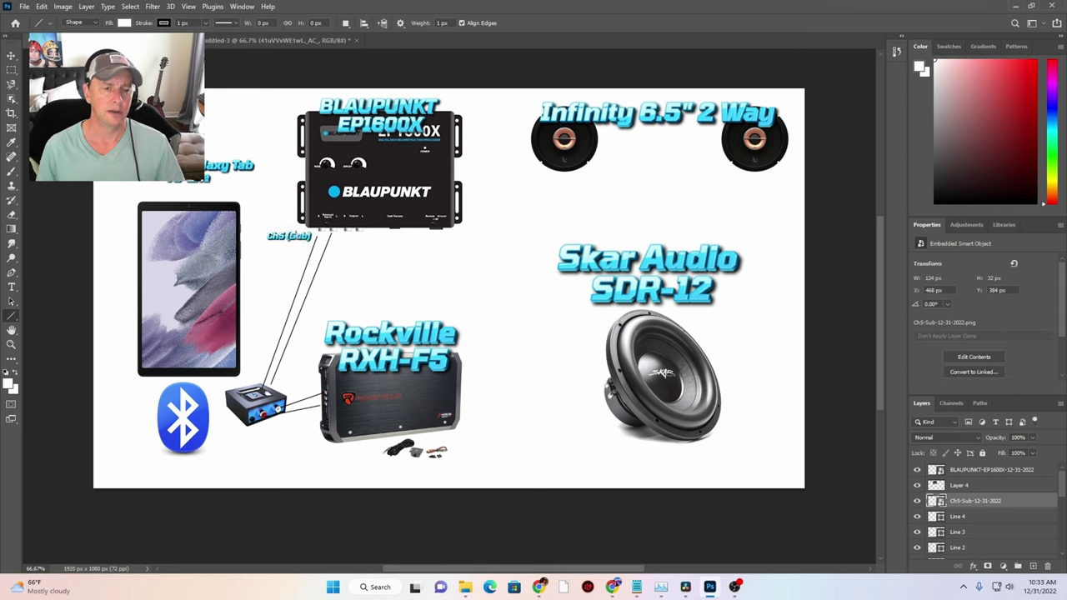
pyautogui.moveTo(348, 230); pyautogui.dragTo(355, 334)
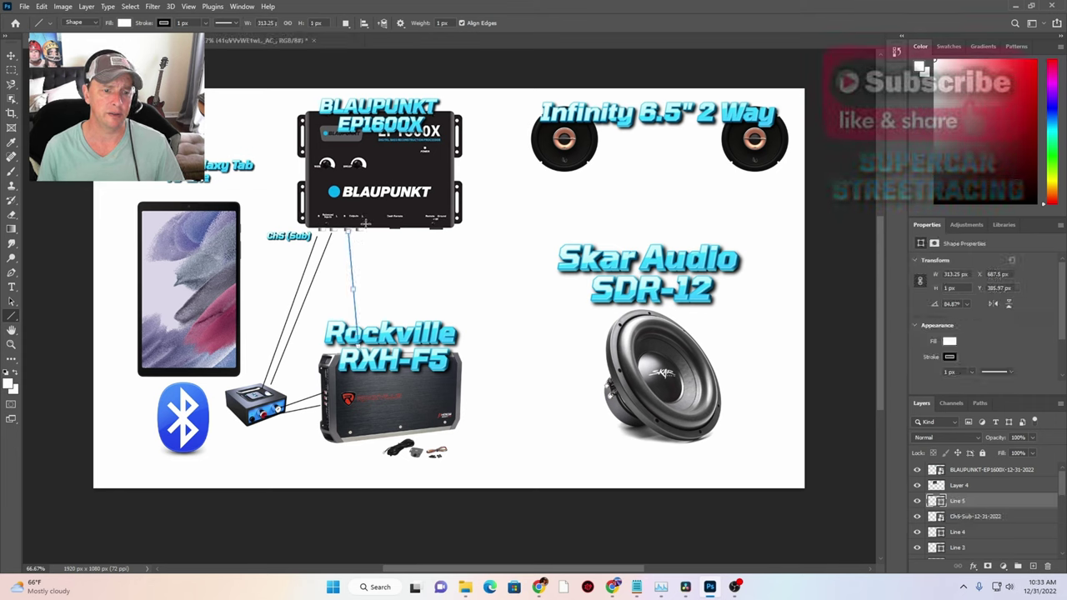
pyautogui.moveTo(358, 234); pyautogui.dragTo(369, 353)
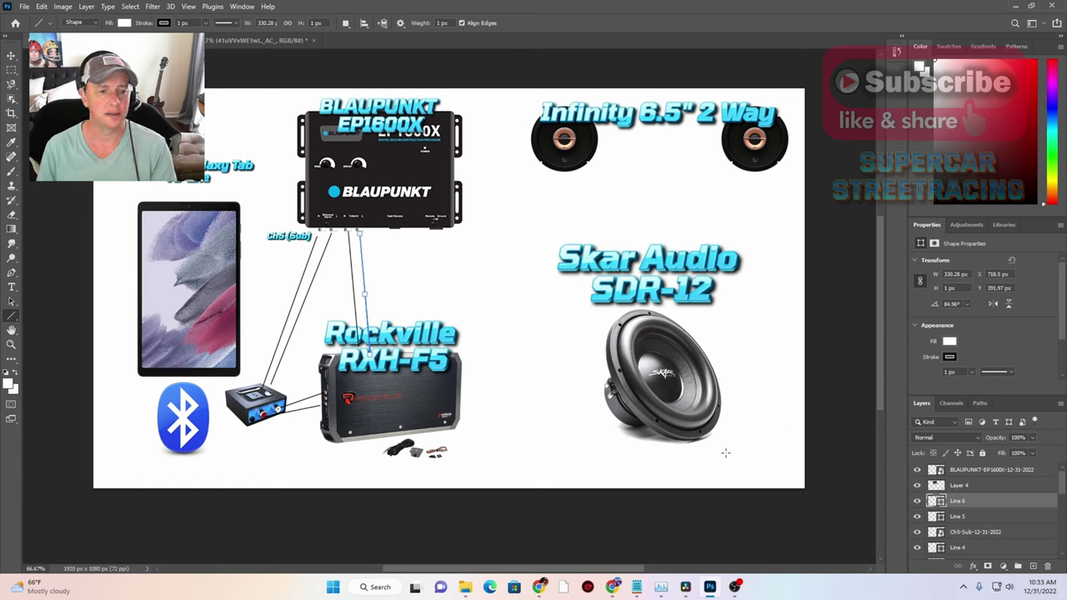
pyautogui.press('Return')
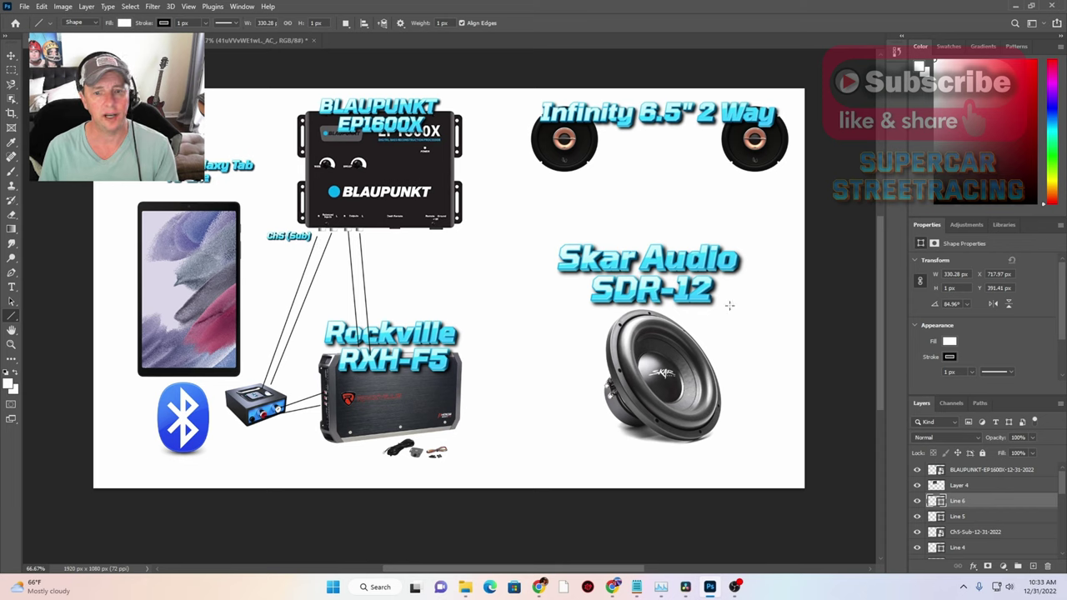
# Move the Ch5 (Sub) label between the line pairs under the BLAUPUNKT unit and bring its layer to the top of the stack
pyautogui.click(977, 533)
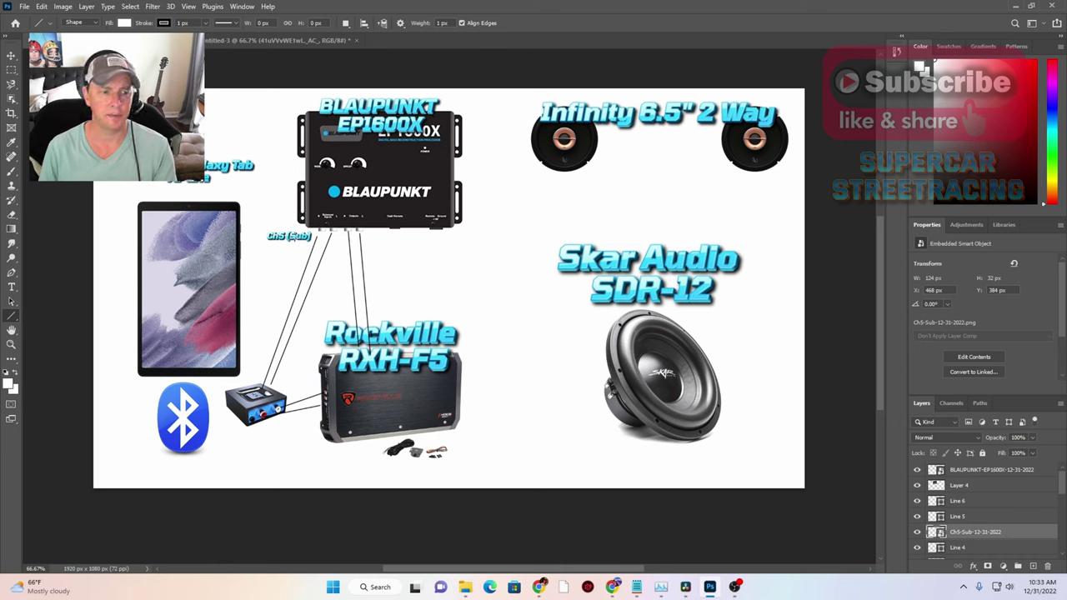
pyautogui.click(11, 55)
pyautogui.moveTo(293, 233); pyautogui.dragTo(340, 256)
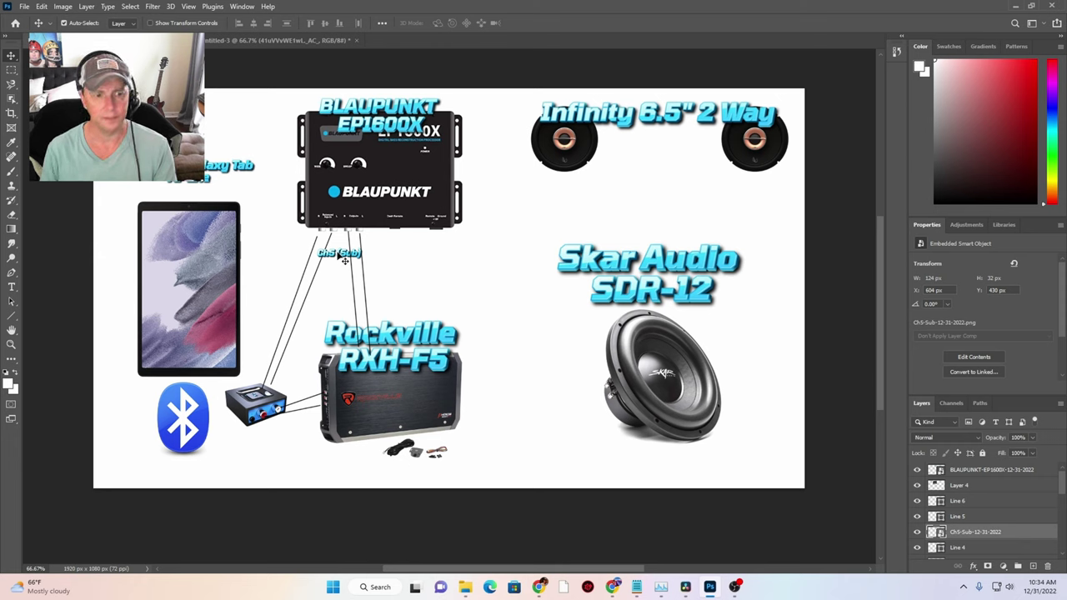
pyautogui.moveTo(970, 536); pyautogui.dragTo(986, 471)
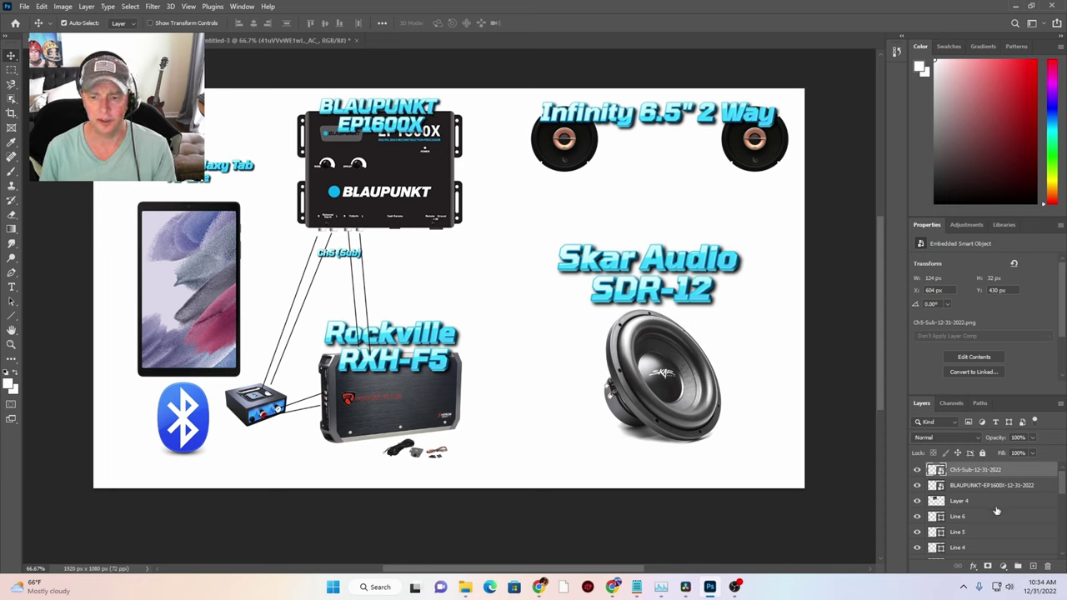
# Move the Rockville RXH-F5 label layer to the top of the layer stack, above the lines
pyautogui.scroll(-1, 997, 515)
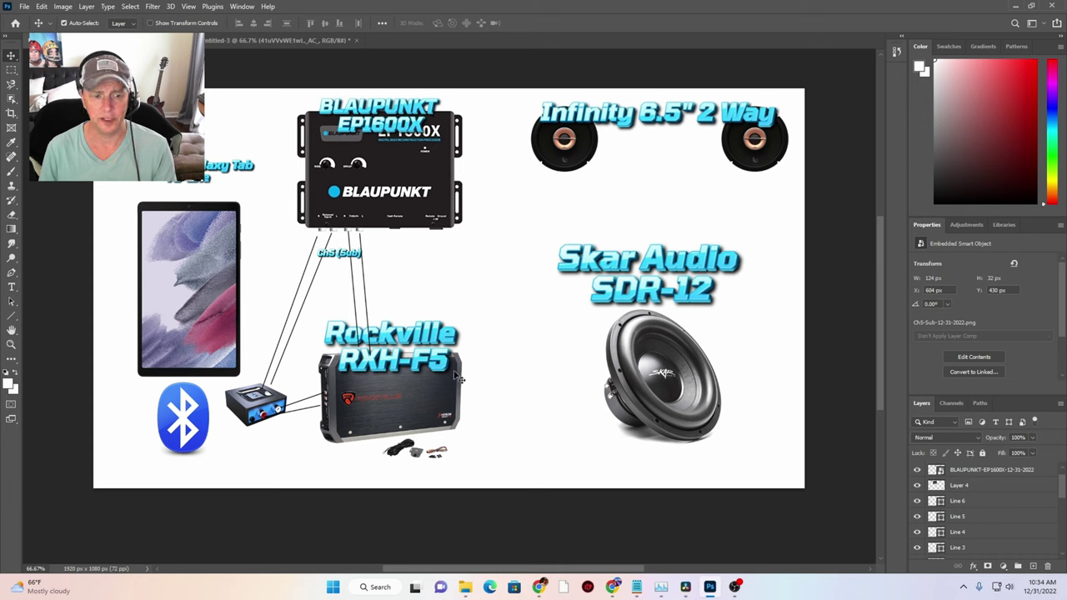
pyautogui.scroll(-6, 960, 504)
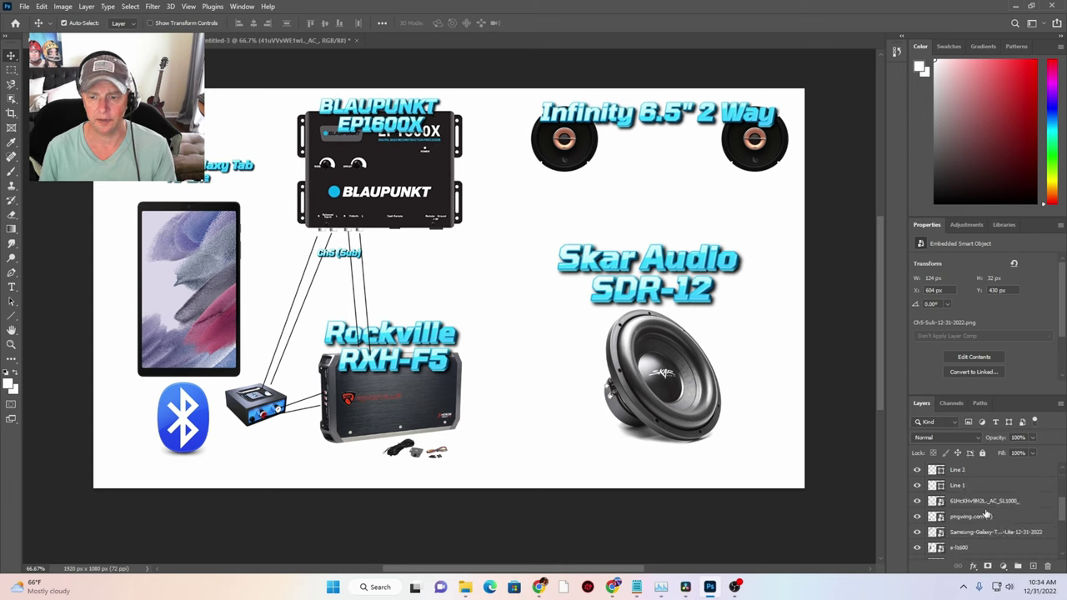
pyautogui.scroll(-3, 986, 516)
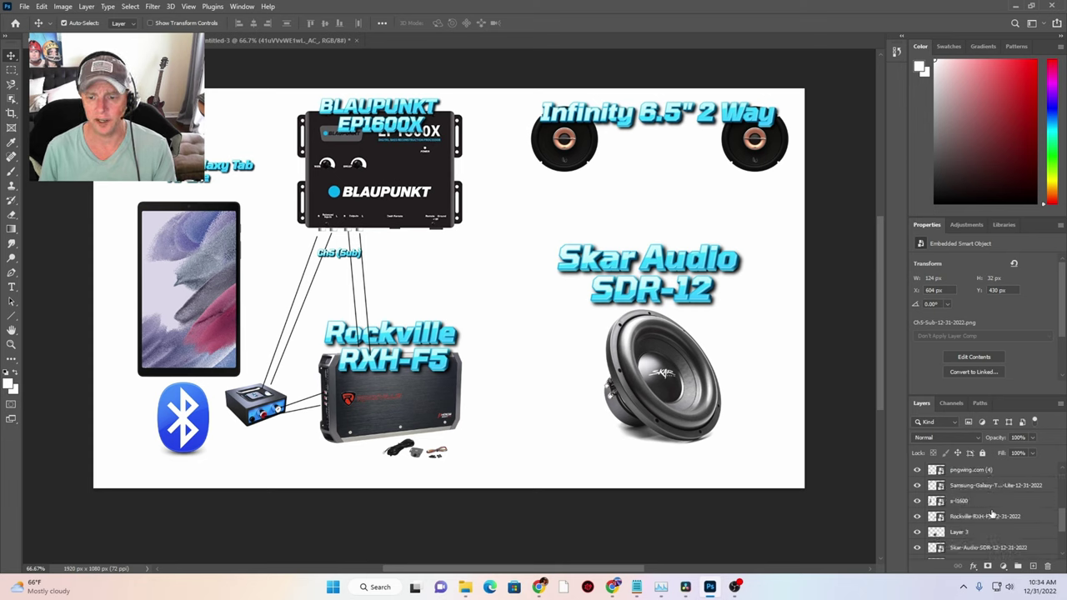
pyautogui.moveTo(994, 519); pyautogui.dragTo(1002, 464)
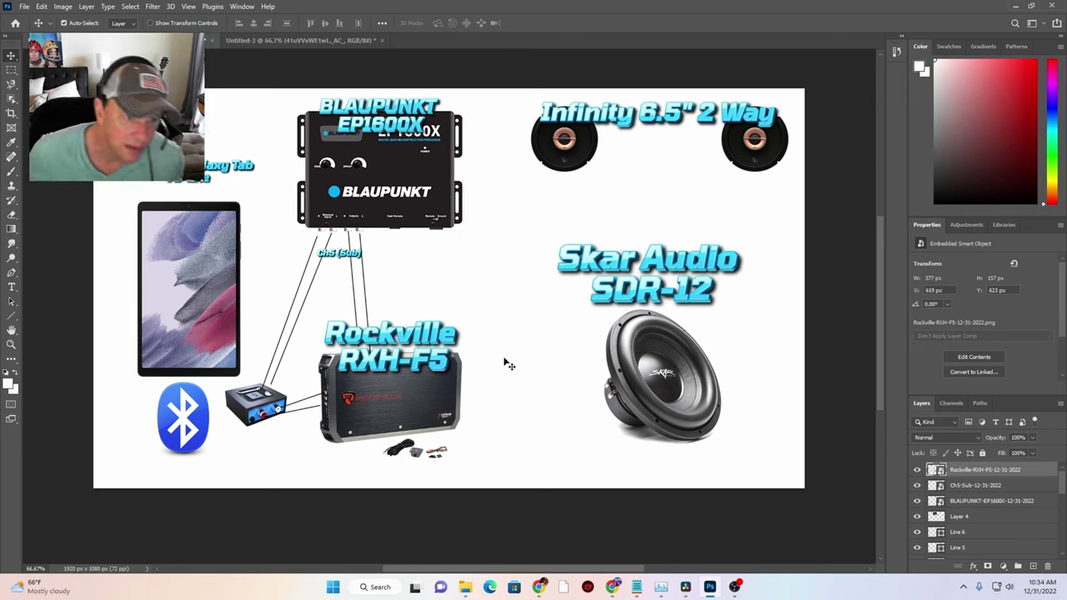
# Place the Ch1&2 label above the two adapter-to-amplifier lines, scaled to about 29.15%
pyautogui.moveTo(0, 409); pyautogui.dragTo(459, 262)
pyautogui.moveTo(526, 260); pyautogui.dragTo(306, 398)
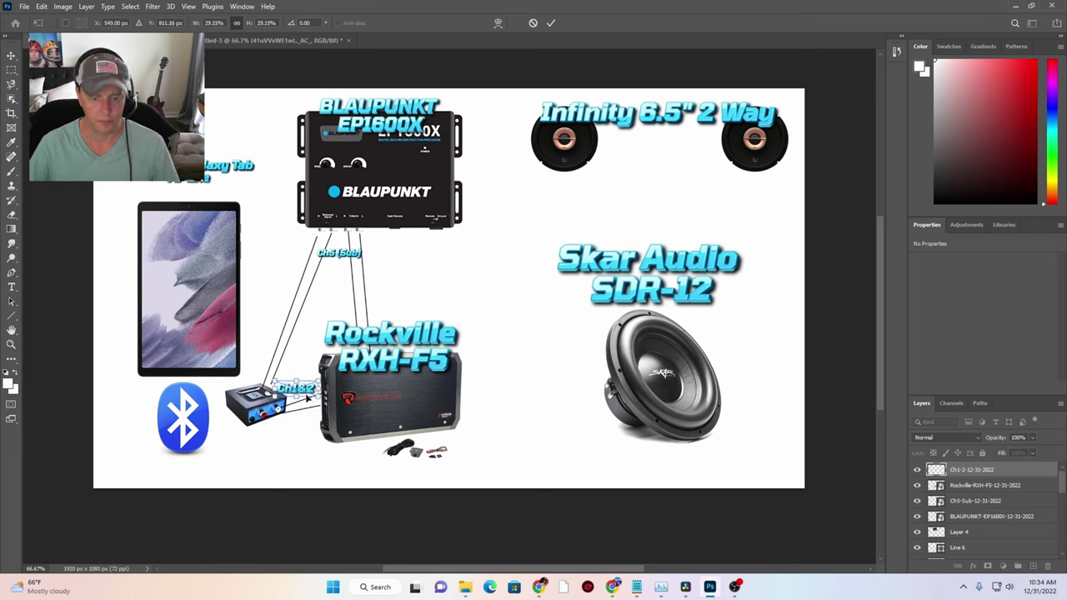
pyautogui.press('Return')
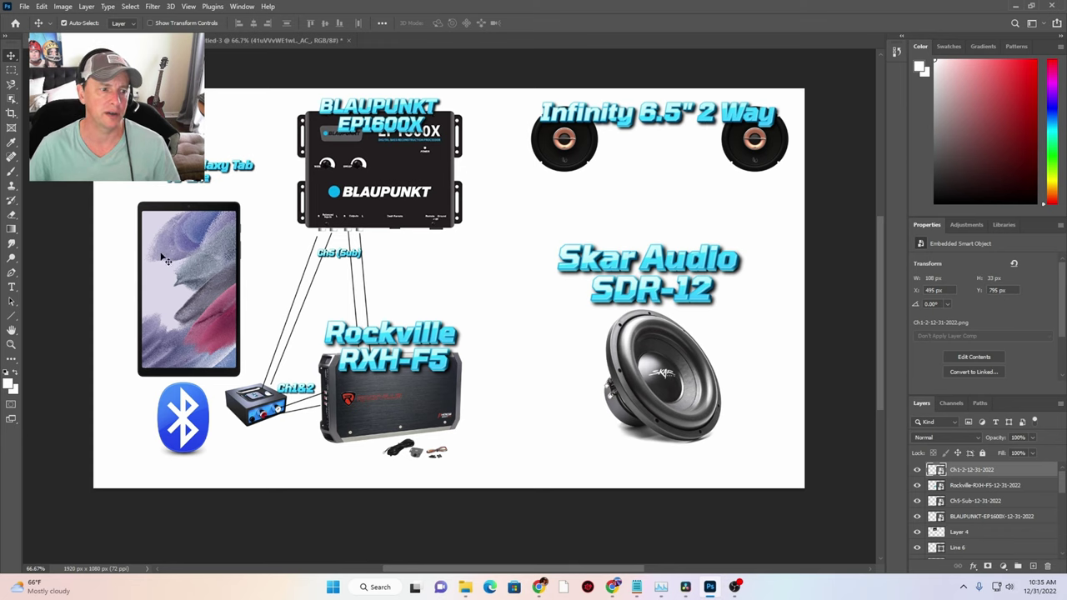
# Draw 1 px lines from the Rockville amplifier to both Infinity speakers and the Skar subwoofer, about 564, 889 and 383 px long
pyautogui.click(12, 315)
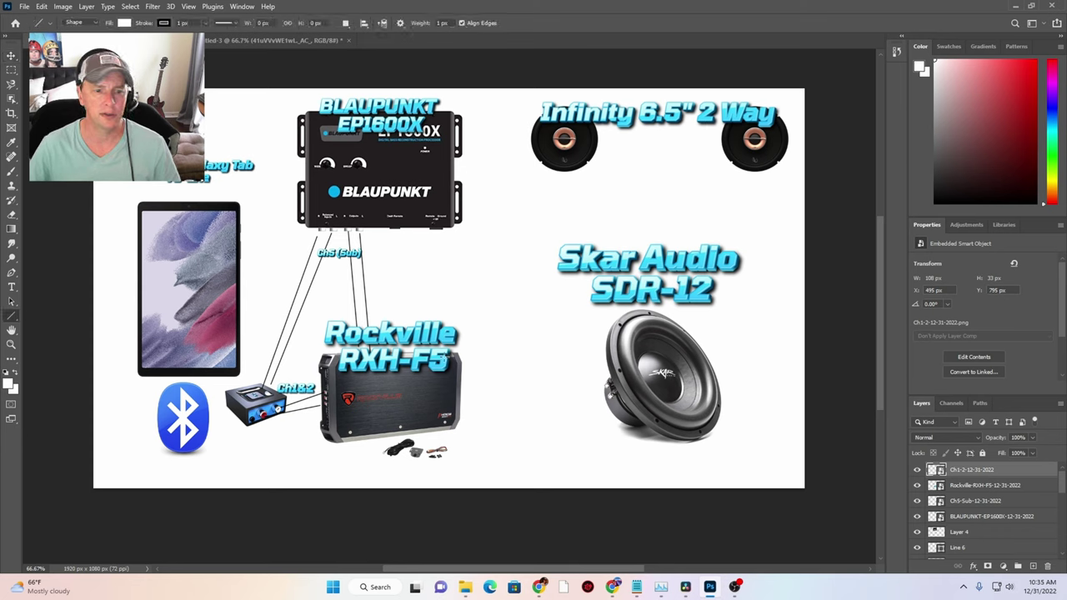
pyautogui.moveTo(452, 352); pyautogui.dragTo(550, 168)
pyautogui.moveTo(462, 360)
pyautogui.mouseDown()
pyautogui.moveTo(513, 314)
pyautogui.moveTo(468, 341)
pyautogui.mouseUp()
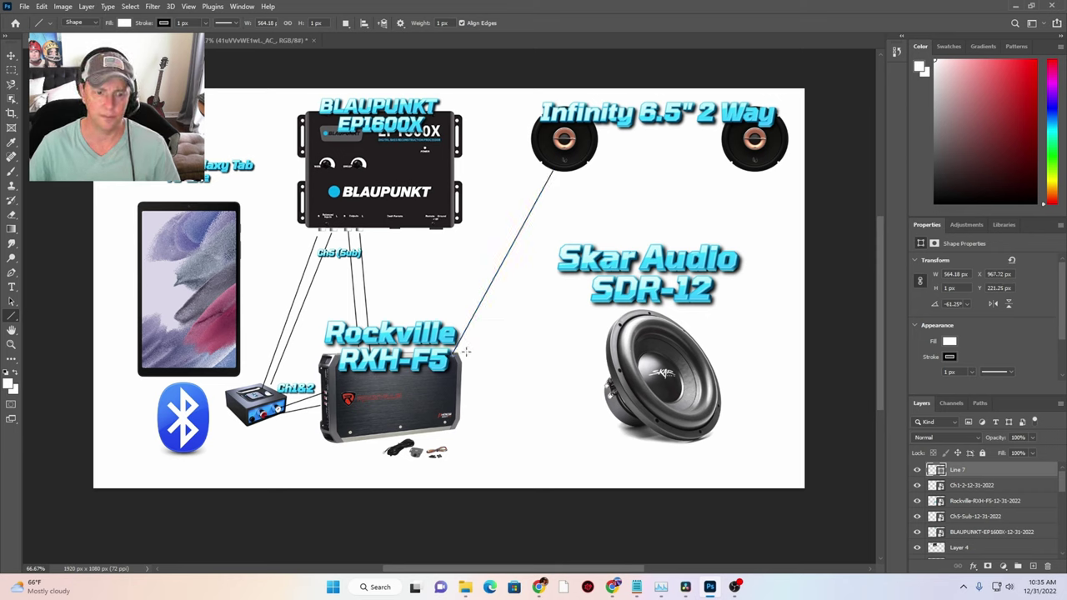
pyautogui.moveTo(461, 356); pyautogui.dragTo(724, 163)
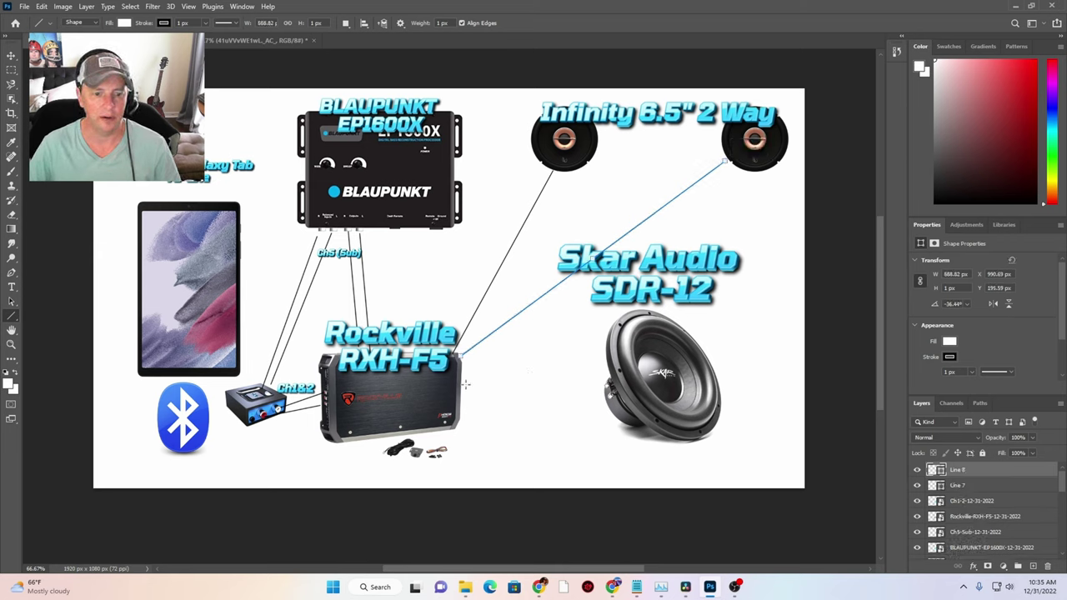
pyautogui.moveTo(463, 382); pyautogui.dragTo(606, 381)
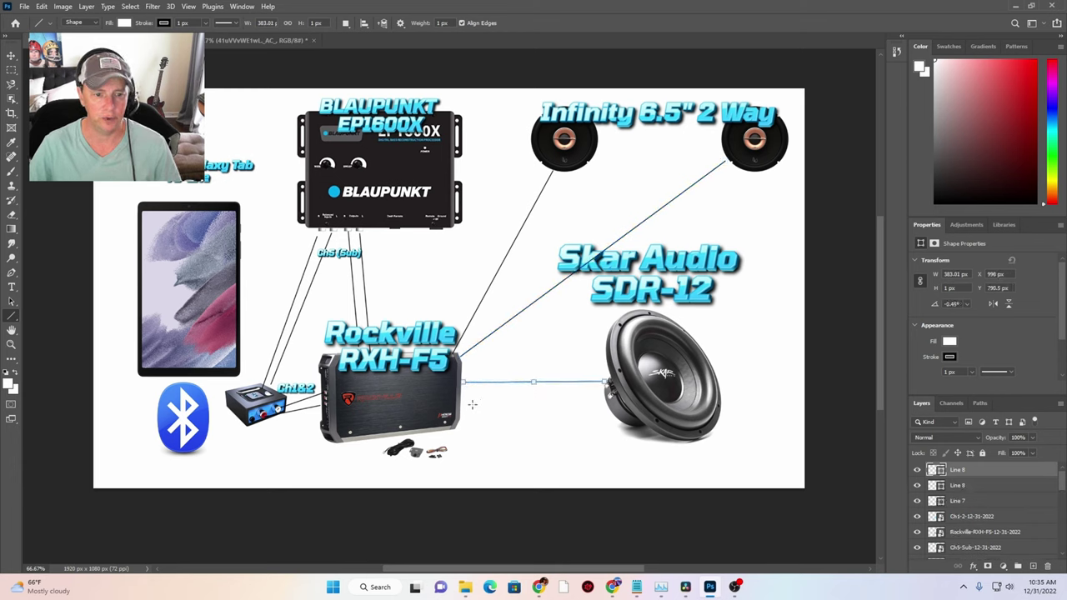
# Draw a second amplifier-to-subwoofer line about 395 px long and two lines across the subwoofer, the lower about 294 px, undoing the stray vertical line
pyautogui.moveTo(464, 402); pyautogui.dragTo(615, 399)
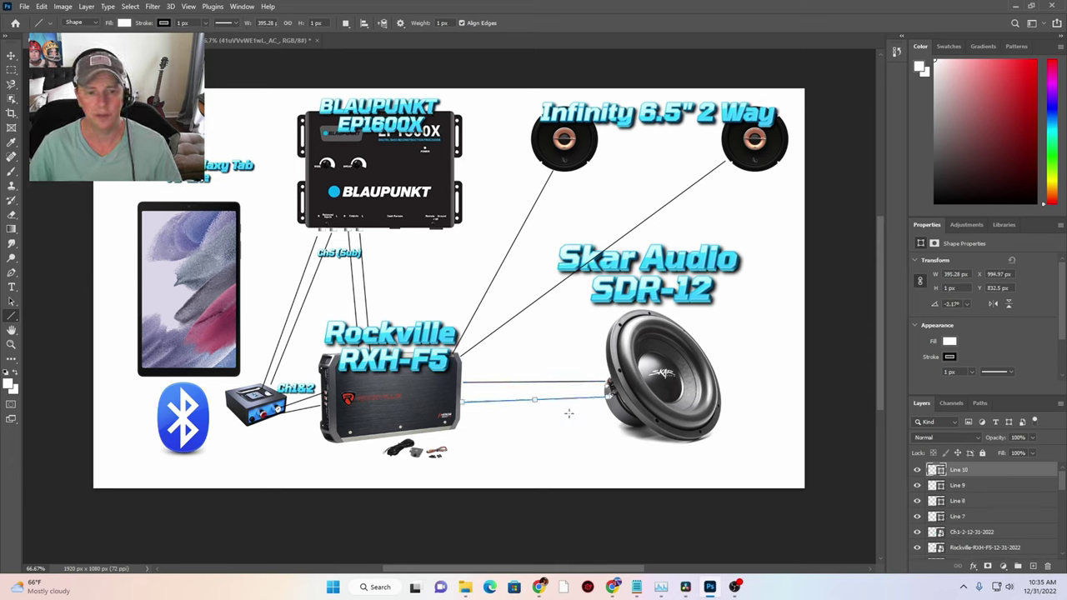
pyautogui.moveTo(606, 380); pyautogui.dragTo(725, 380)
pyautogui.moveTo(612, 398); pyautogui.dragTo(723, 401)
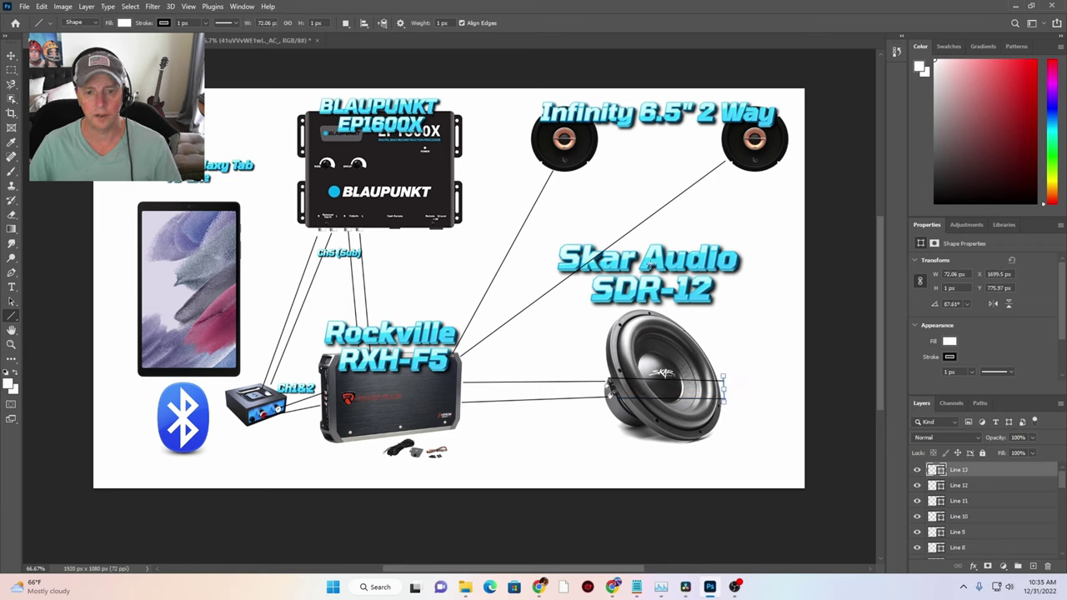
pyautogui.click(40, 6)
pyautogui.click(62, 15)
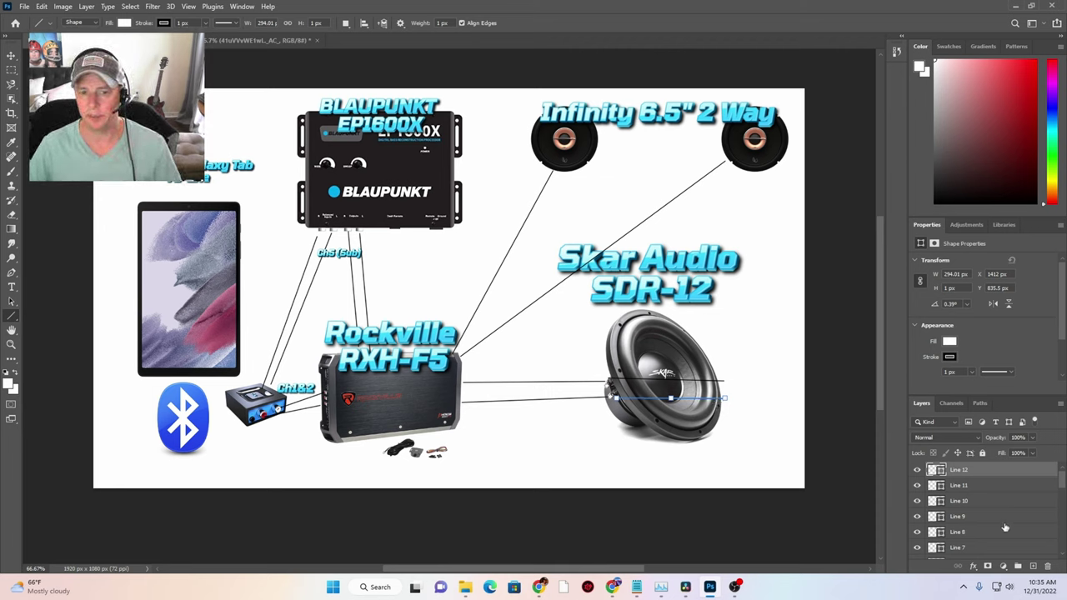
# Move the Skar Audio SDR-12 label layer to the top of the layer stack
pyautogui.scroll(-5, 1005, 527)
pyautogui.scroll(-5, 990, 538)
pyautogui.scroll(-2, 990, 539)
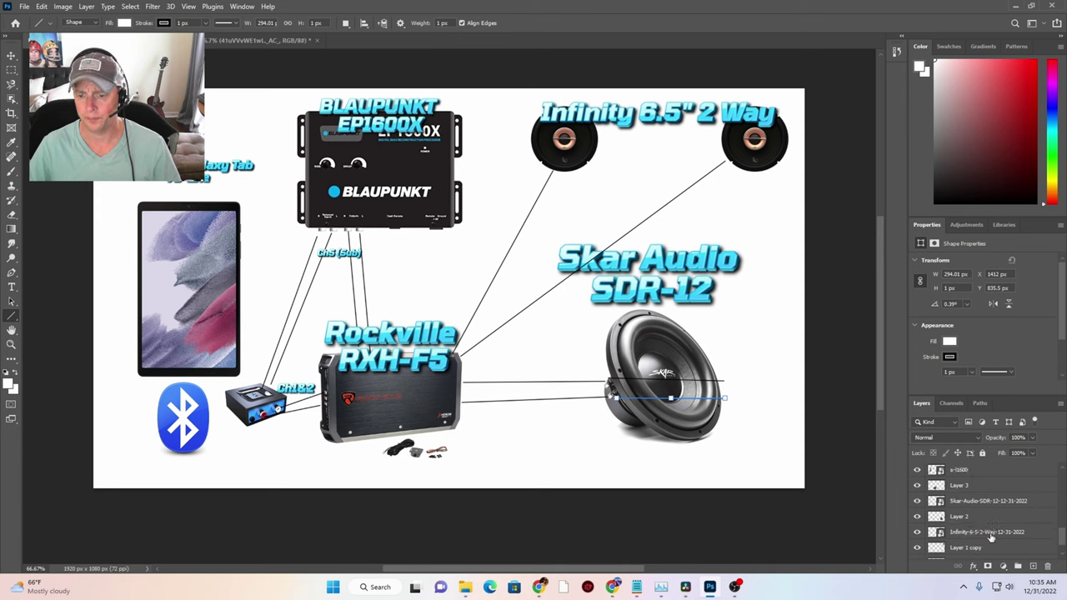
pyautogui.moveTo(984, 509); pyautogui.dragTo(986, 469)
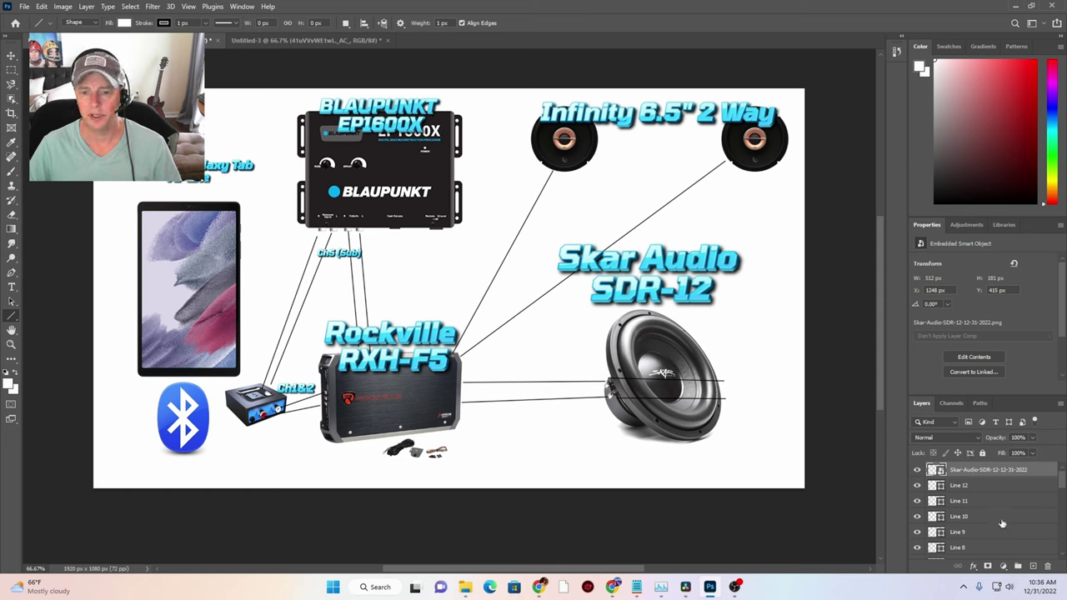
# Move the subwoofer image layer, Layer 2, to the top of the layer stack so it covers the lines crossing it
pyautogui.scroll(-5, 1002, 523)
pyautogui.scroll(-5, 1008, 532)
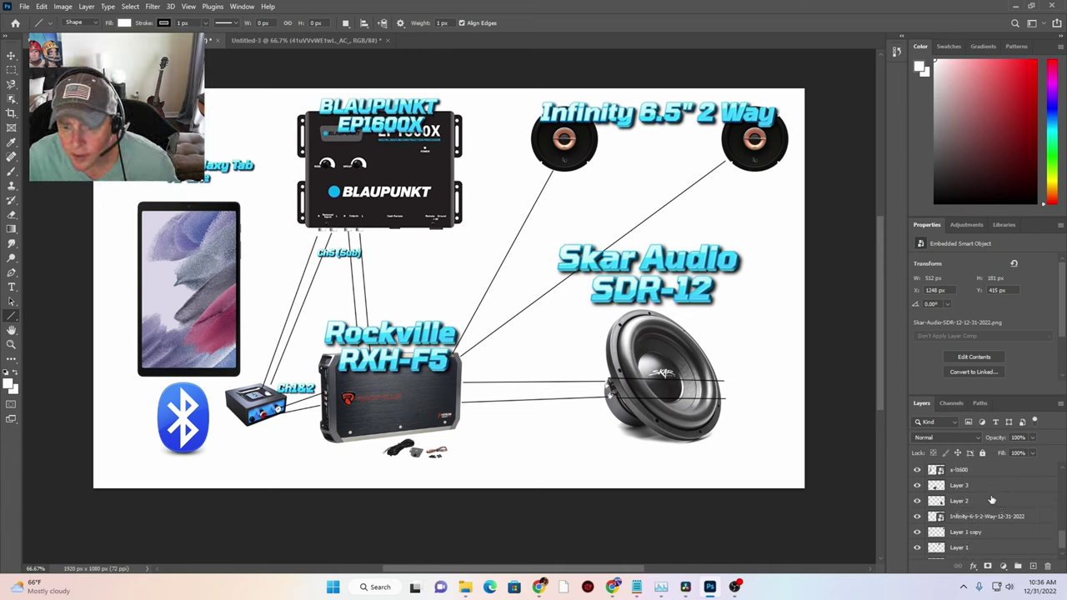
pyautogui.scroll(3, 991, 500)
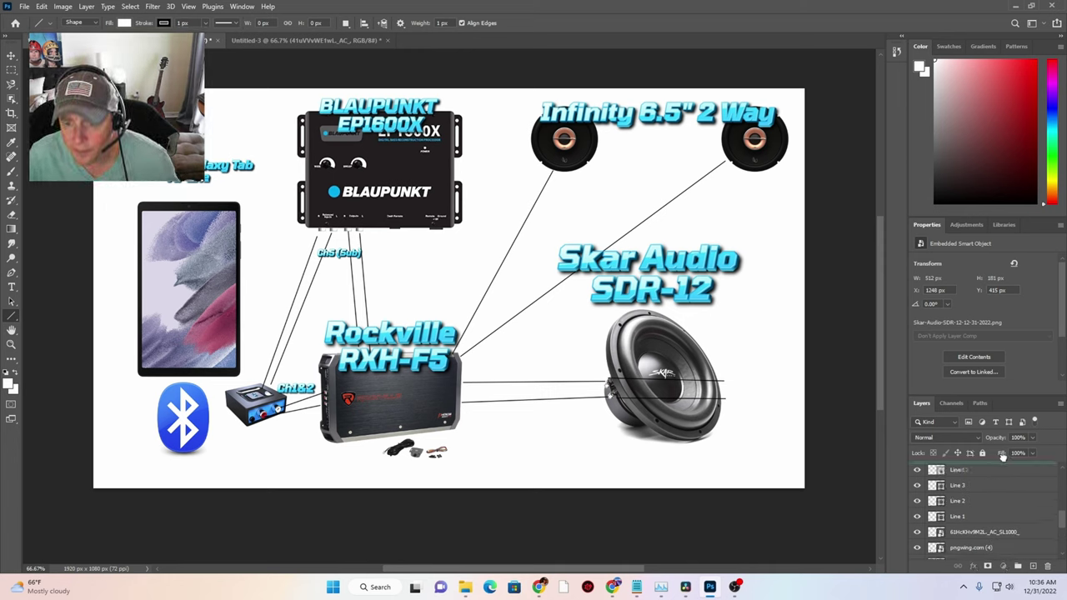
pyautogui.scroll(-3, 1002, 456)
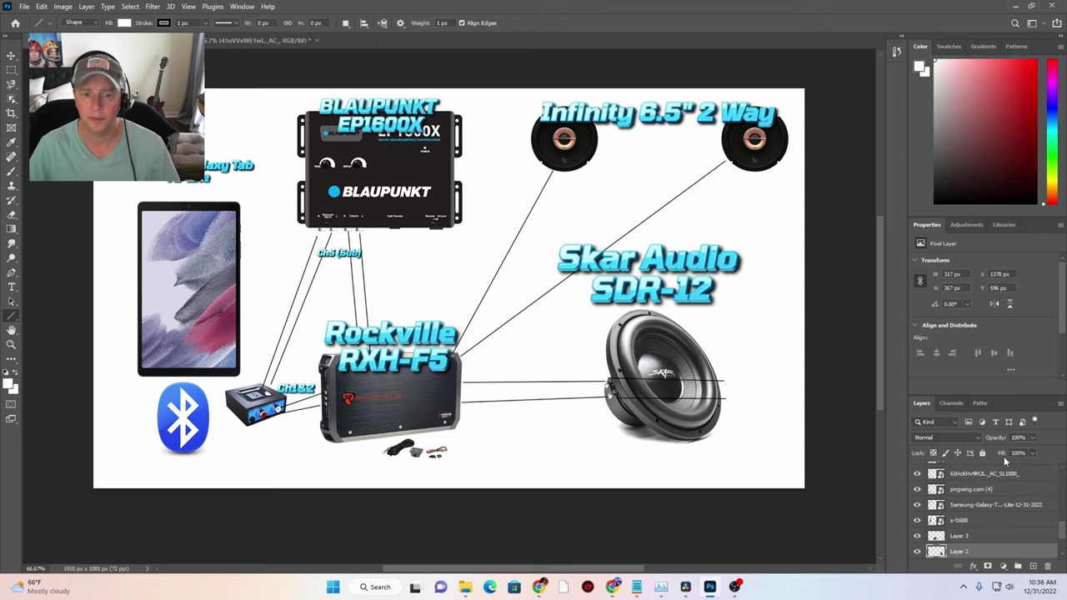
pyautogui.scroll(-1, 996, 466)
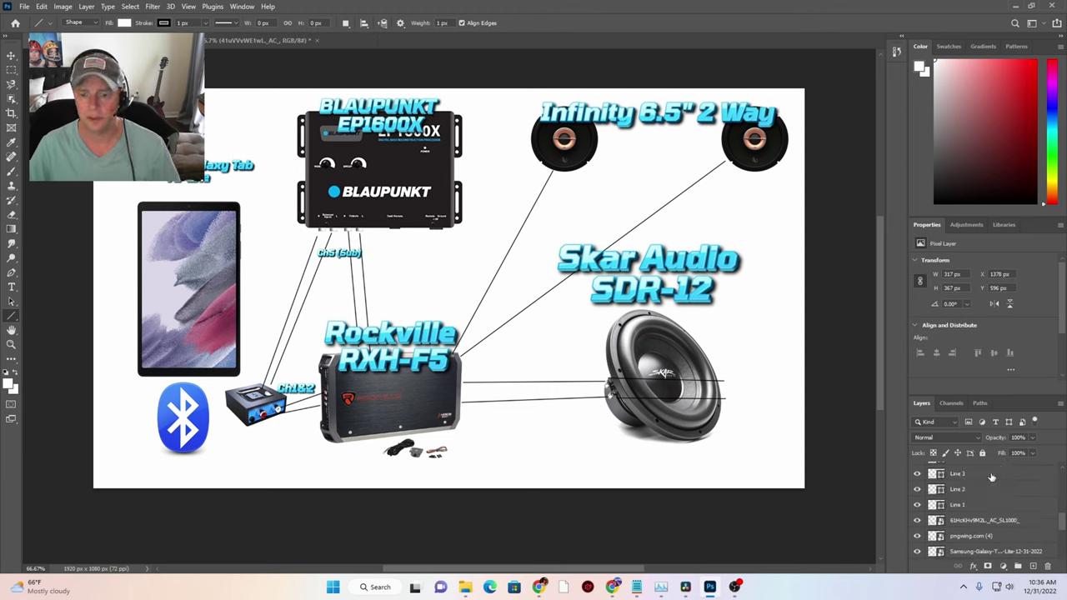
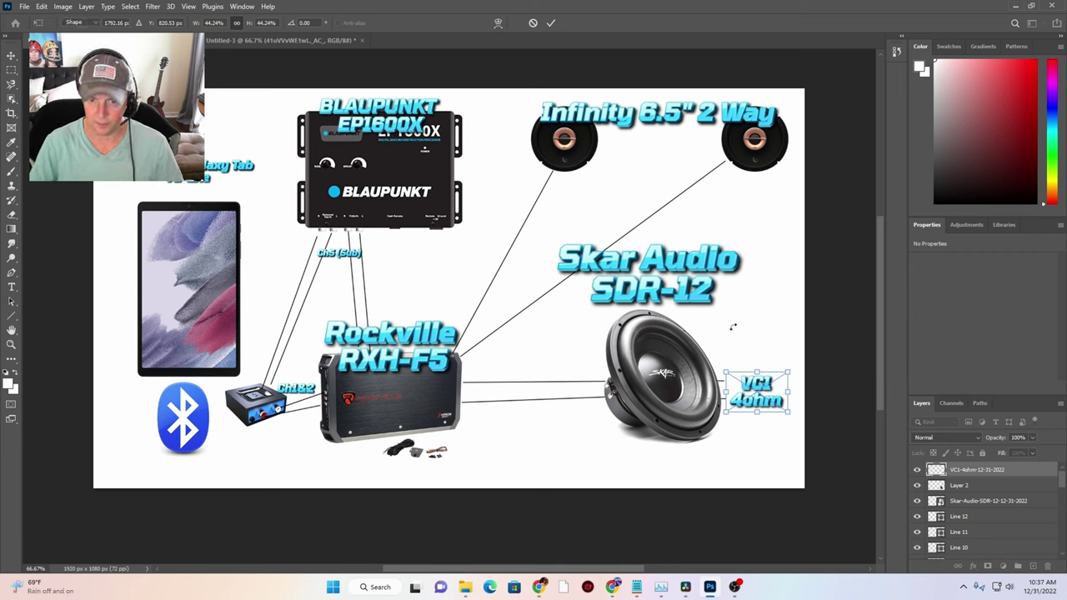
# Commit the VC1 4ohm label, then place the VC2 4ohm label below the amplifier-to-subwoofer lines beside the subwoofer, scaled to about 50.64%
pyautogui.press('Return')
pyautogui.press('u')
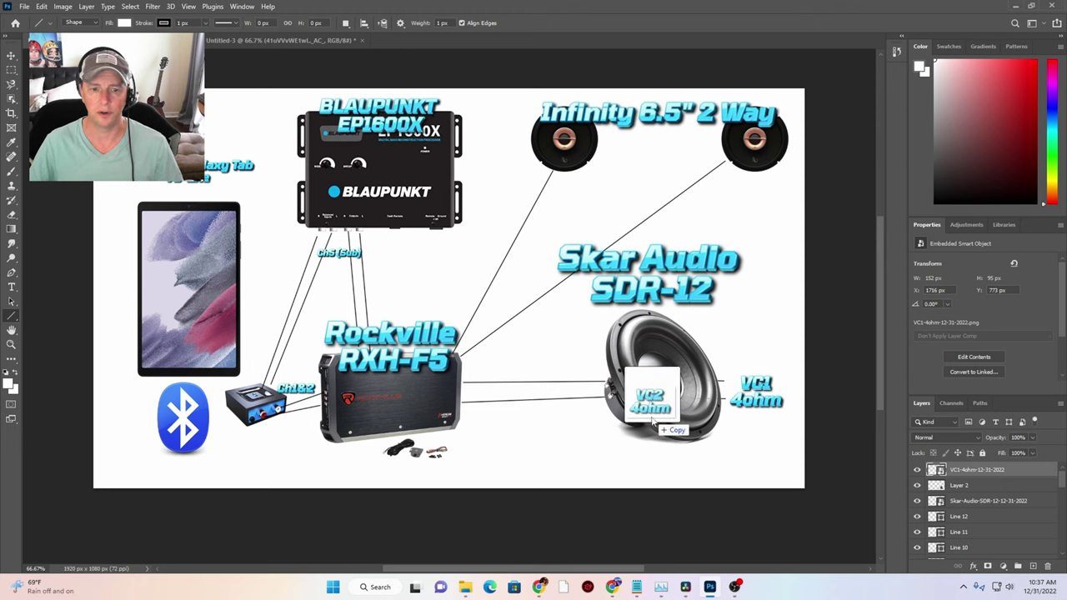
pyautogui.moveTo(581, 434); pyautogui.dragTo(536, 403)
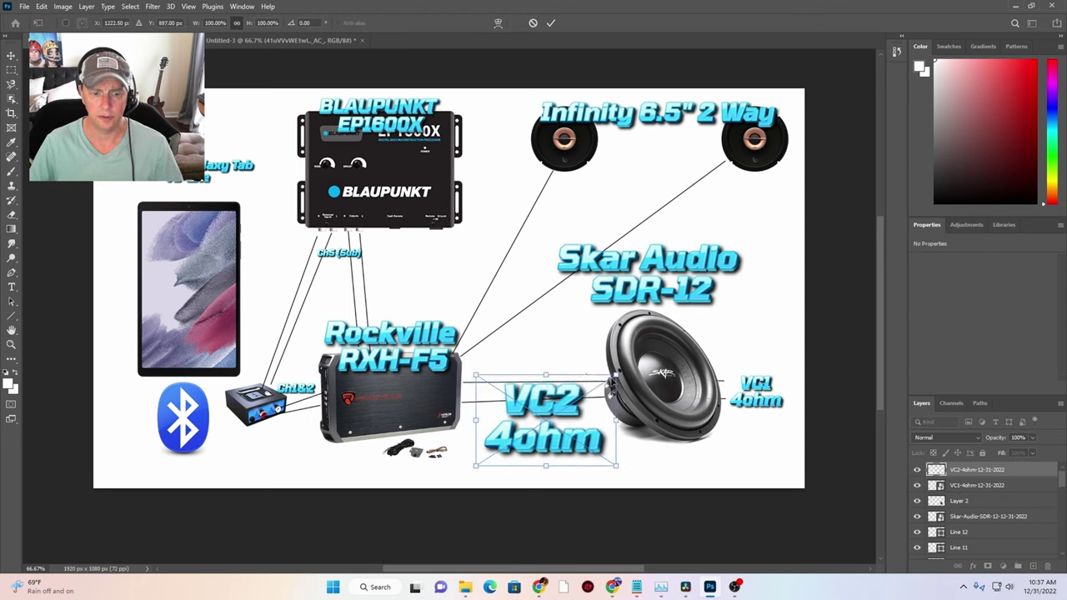
pyautogui.moveTo(617, 376); pyautogui.dragTo(583, 426)
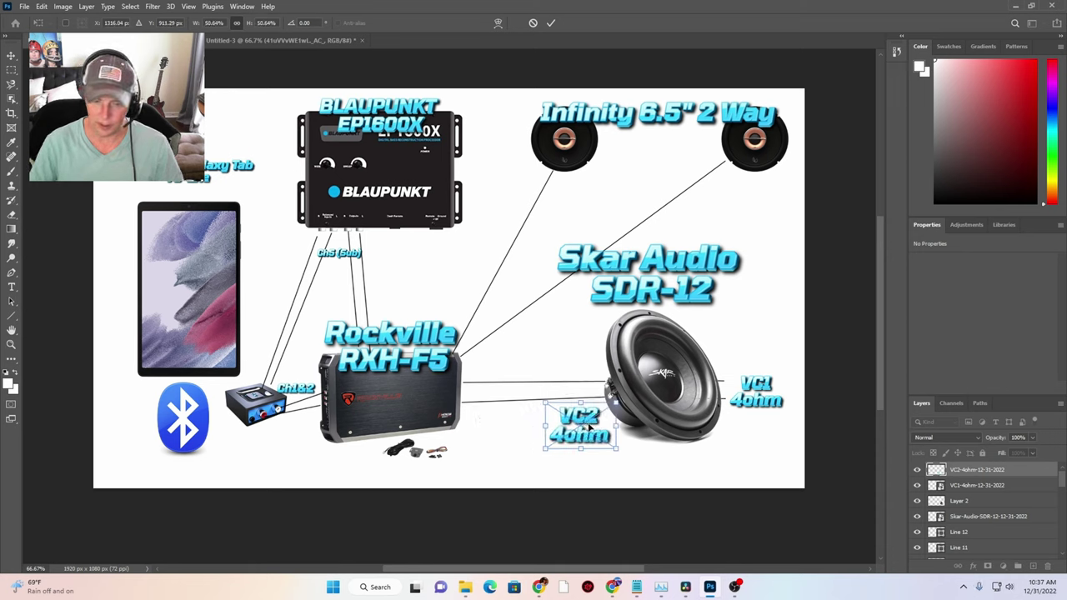
pyautogui.press('Return')
pyautogui.press('u')
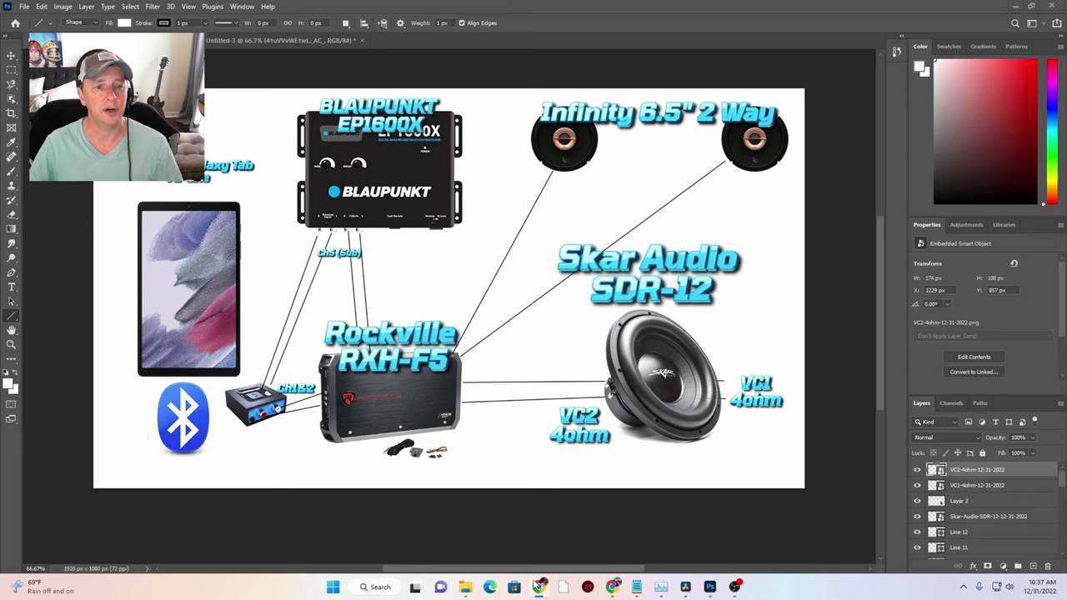
# Switch to the TextStudio page in Chrome, close the finished logo and replace the text with "2 Ohm"
pyautogui.click(610, 586)
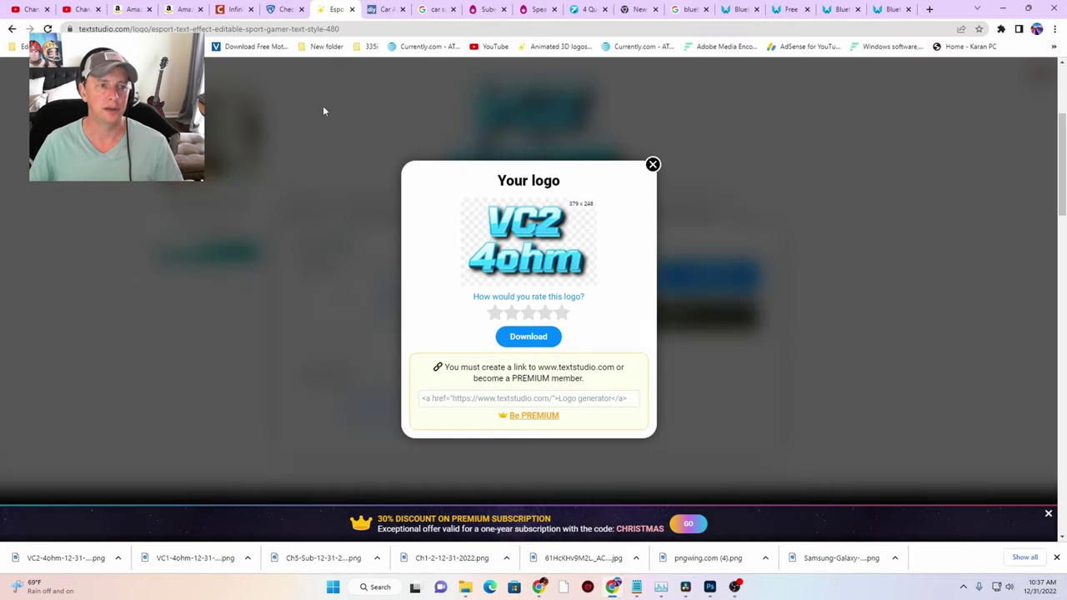
pyautogui.click(652, 164)
pyautogui.click(310, 215)
pyautogui.moveTo(341, 259); pyautogui.dragTo(292, 243)
pyautogui.write('20h')
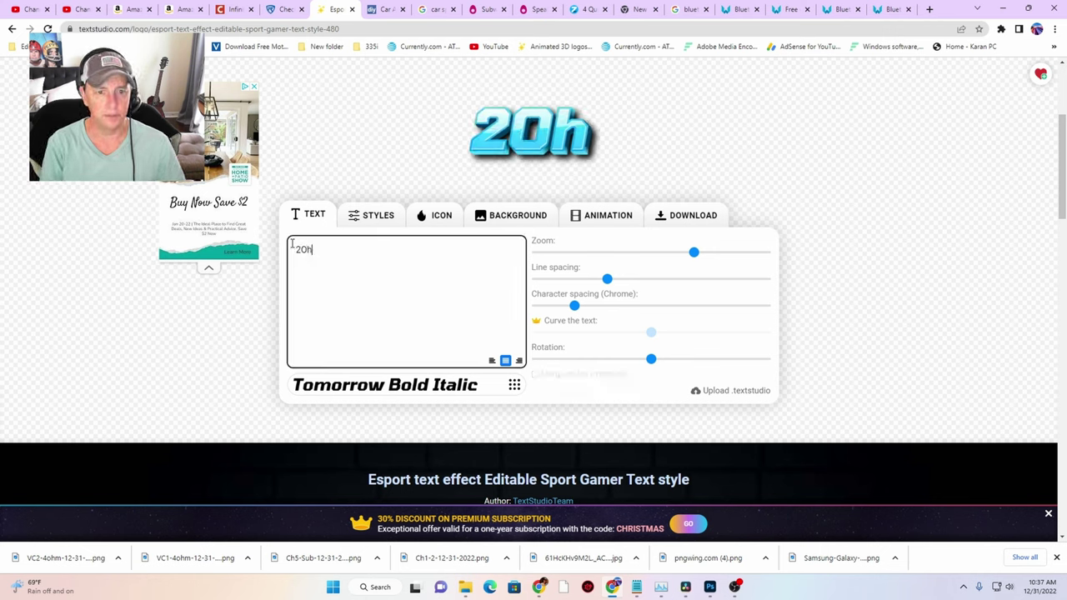
pyautogui.press('BackSpace')
pyautogui.press('BackSpace')
pyautogui.write('ohn')
pyautogui.press('BackSpace')
pyautogui.write('m')
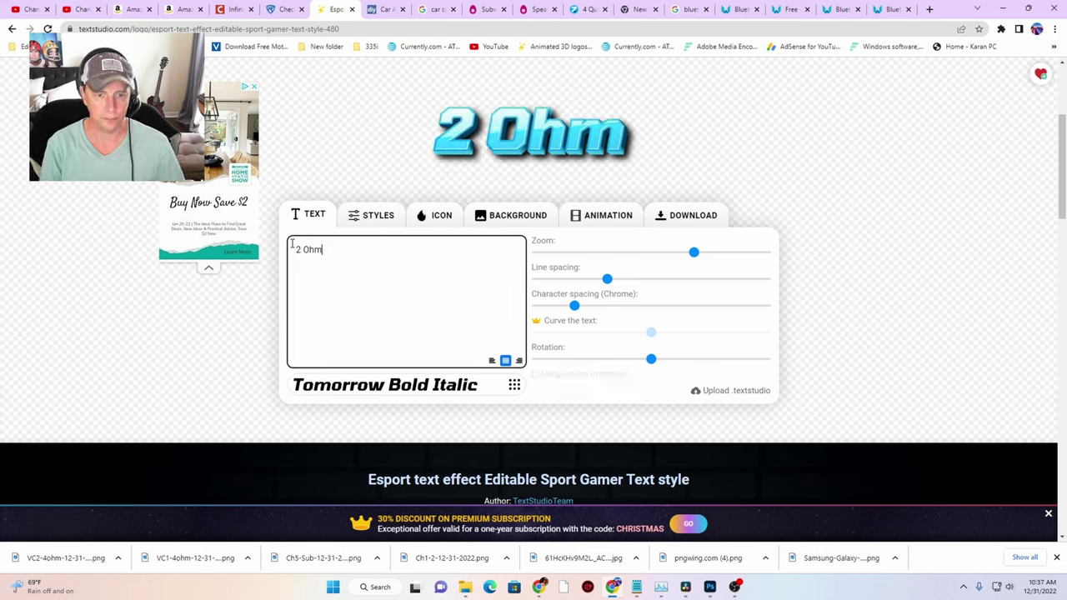
# Add "Load" and "(Parallel)" as the second and third lines of the logo text
pyautogui.press('Return')
pyautogui.write('Load')
pyautogui.write(' (')
pyautogui.press('BackSpace')
pyautogui.press('BackSpace')
pyautogui.press('Return')
pyautogui.write('()Par')
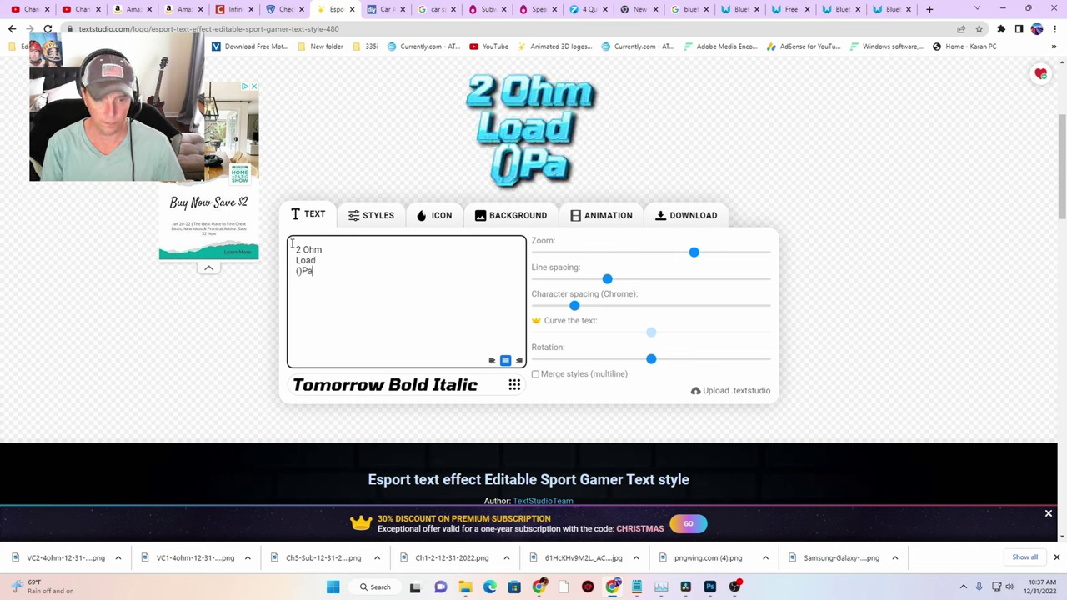
pyautogui.press('BackSpace')
pyautogui.press('BackSpace')
pyautogui.press('BackSpace')
pyautogui.press('BackSpace')
pyautogui.write('Parallel)')
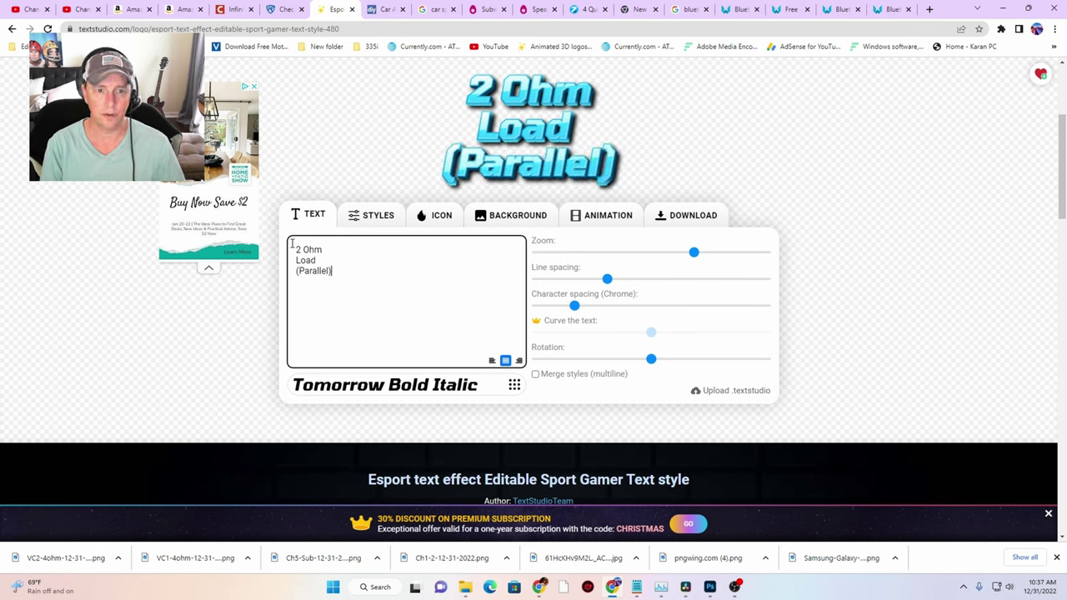
# Download the 2 Ohm Load (Parallel) logo as a fitted, medium-quality PNG
pyautogui.click(684, 215)
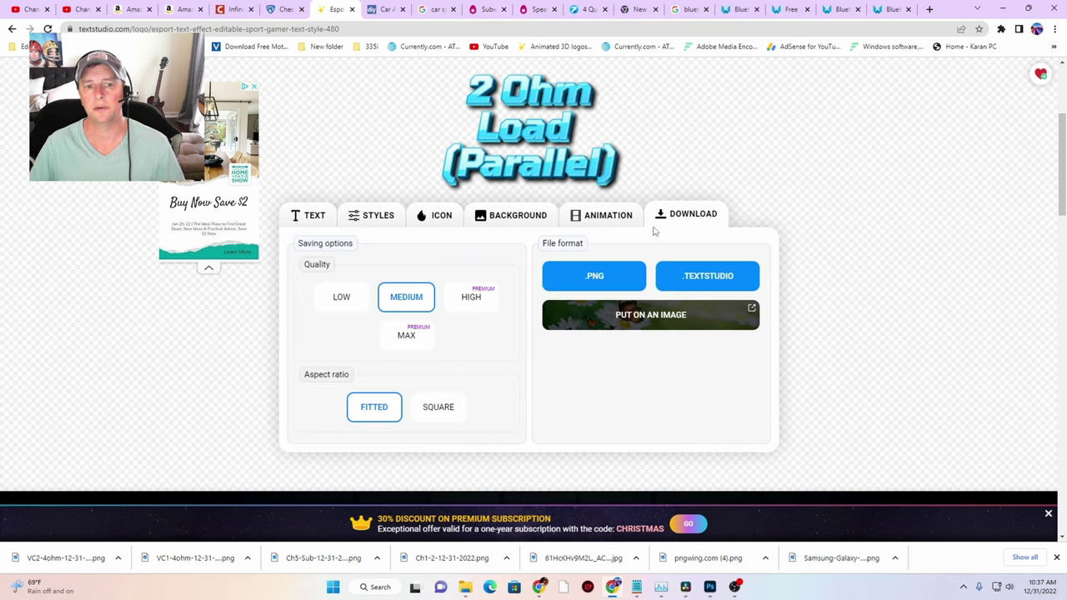
pyautogui.click(642, 286)
pyautogui.click(551, 337)
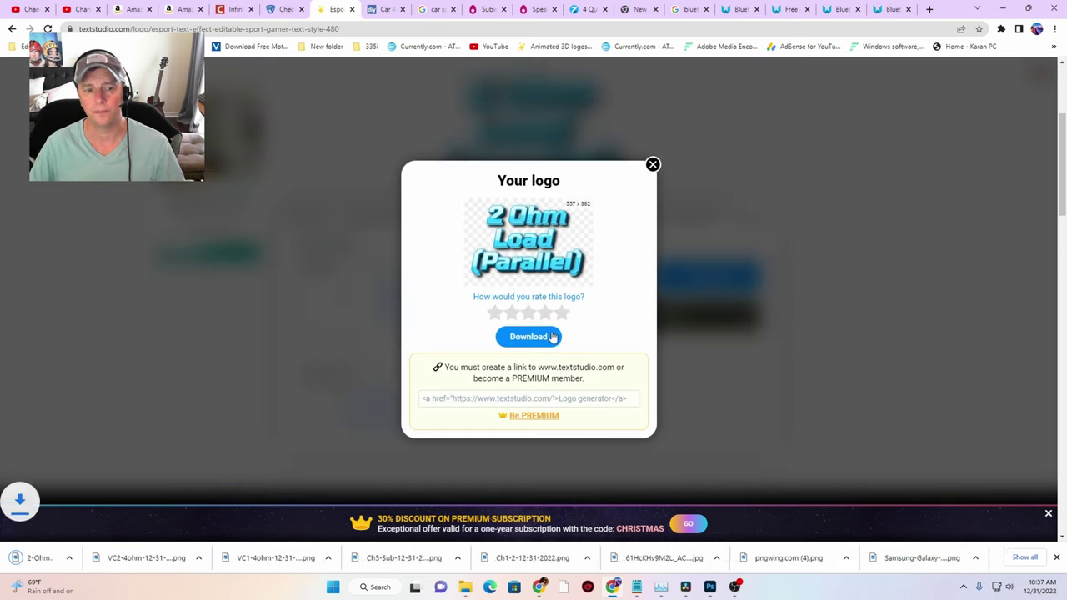
# Return to Photoshop and place the downloaded 2 Ohm Load (Parallel) label over the amplifier-to-subwoofer lines, scaled to about 25.94%
pyautogui.hotkey('alt', 'Tab')
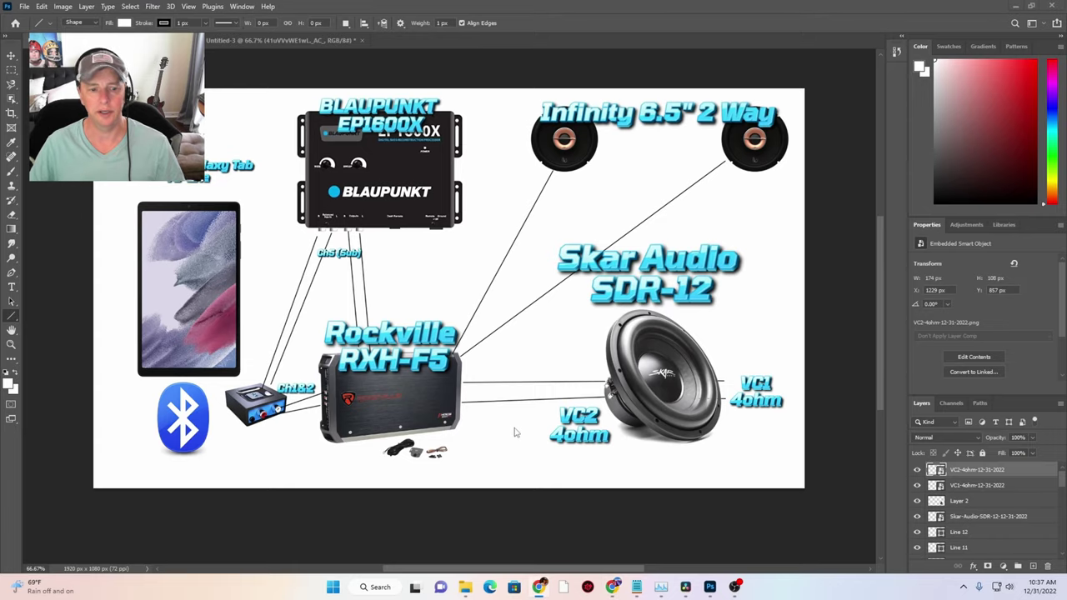
pyautogui.moveTo(465, 586)
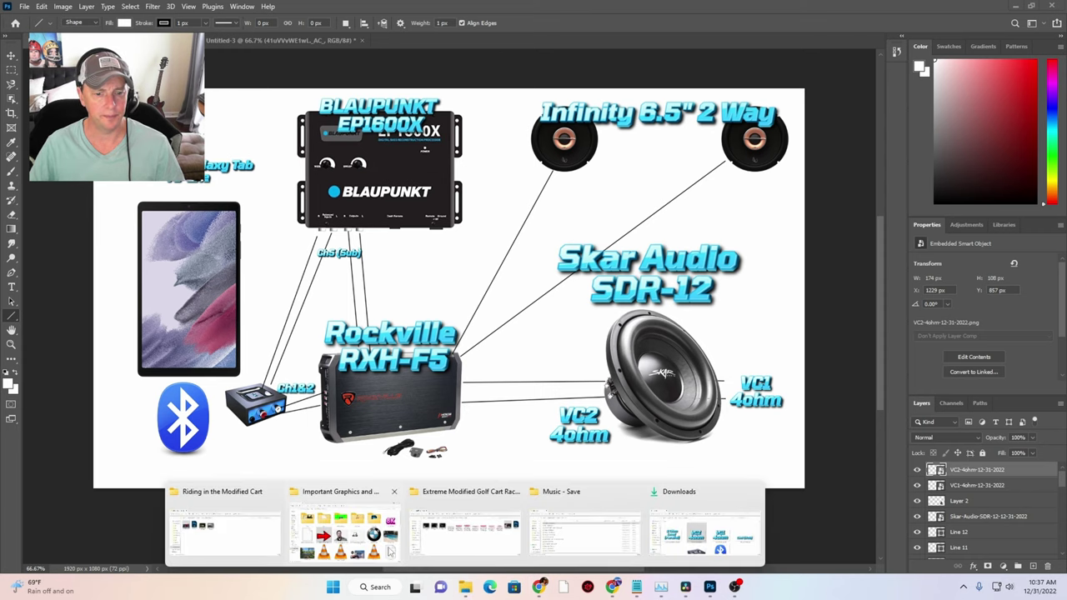
pyautogui.click(700, 541)
pyautogui.moveTo(1066, 383); pyautogui.dragTo(507, 260)
pyautogui.moveTo(548, 223); pyautogui.dragTo(540, 374)
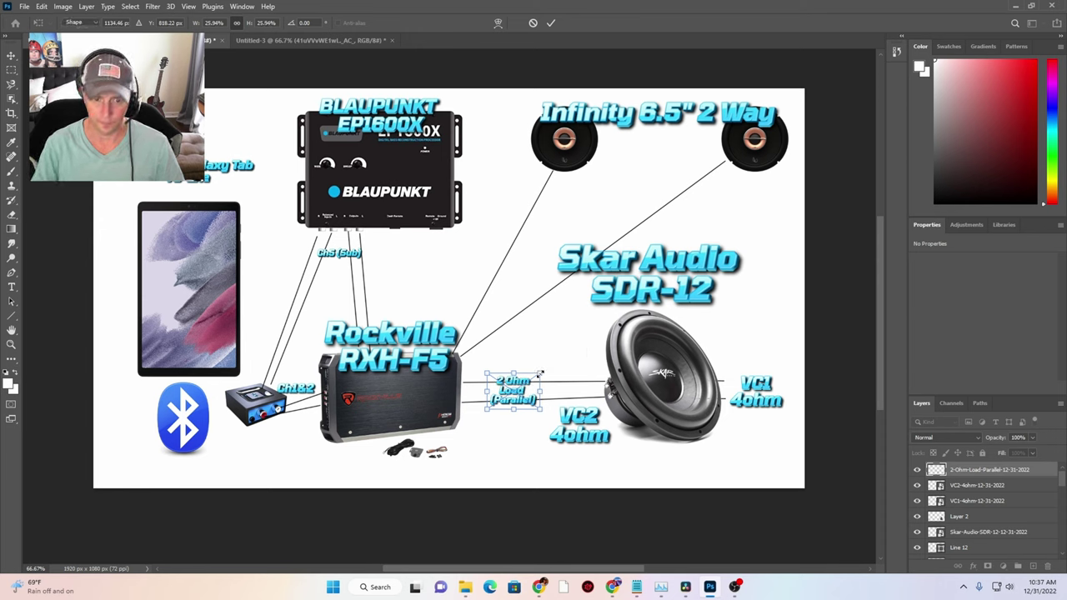
pyautogui.press('Return')
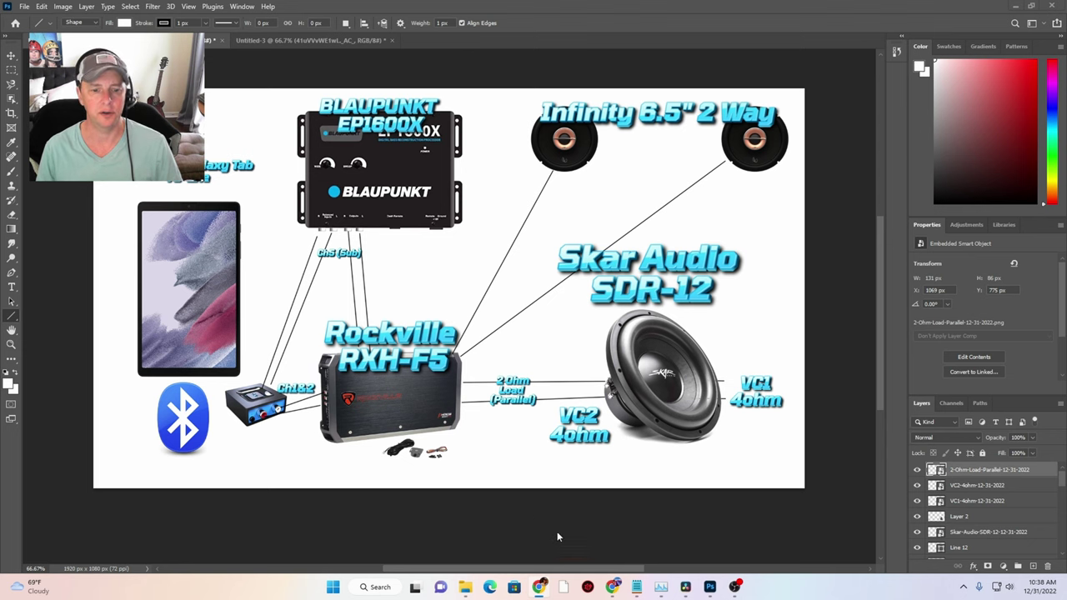
# Switch to Amazon in Chrome, find the ROADGIVE 60A 720W voltage converter in the order history and open its product page
pyautogui.click(614, 585)
pyautogui.click(181, 10)
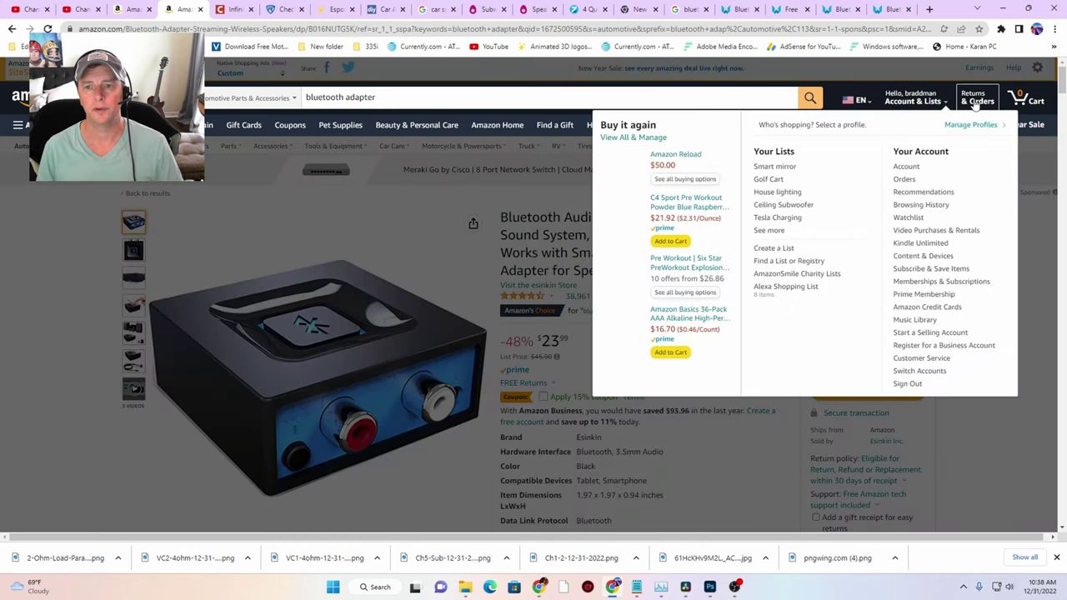
pyautogui.click(975, 102)
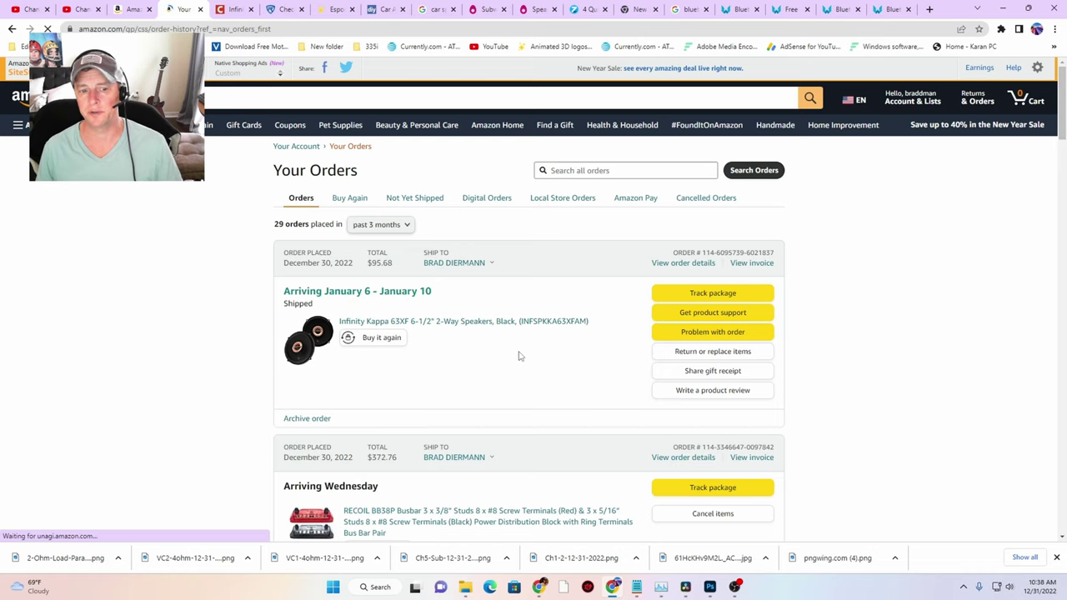
pyautogui.scroll(-15, 518, 356)
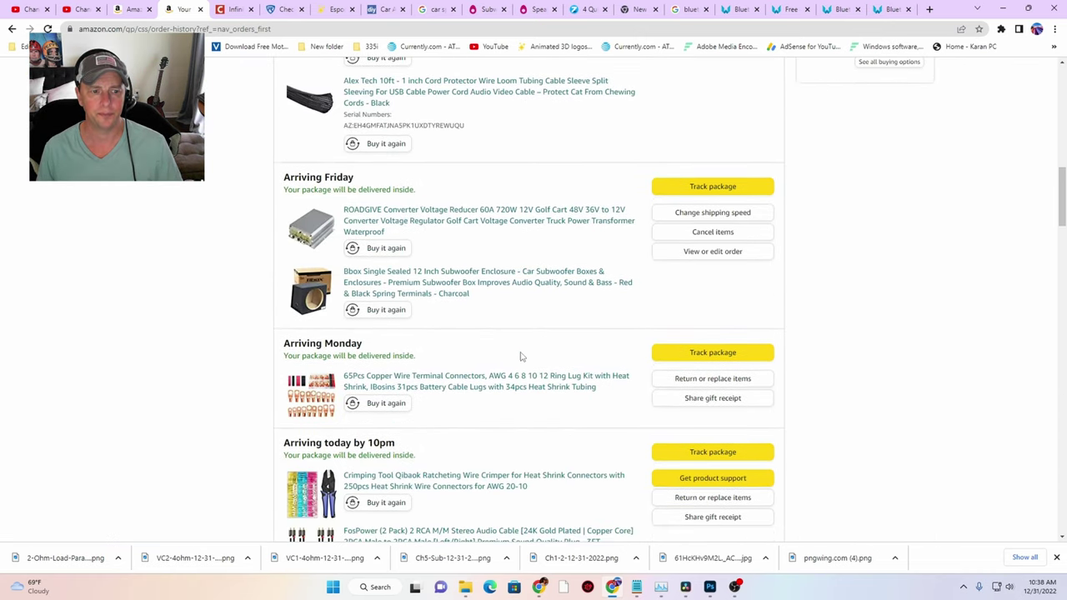
pyautogui.click(483, 222)
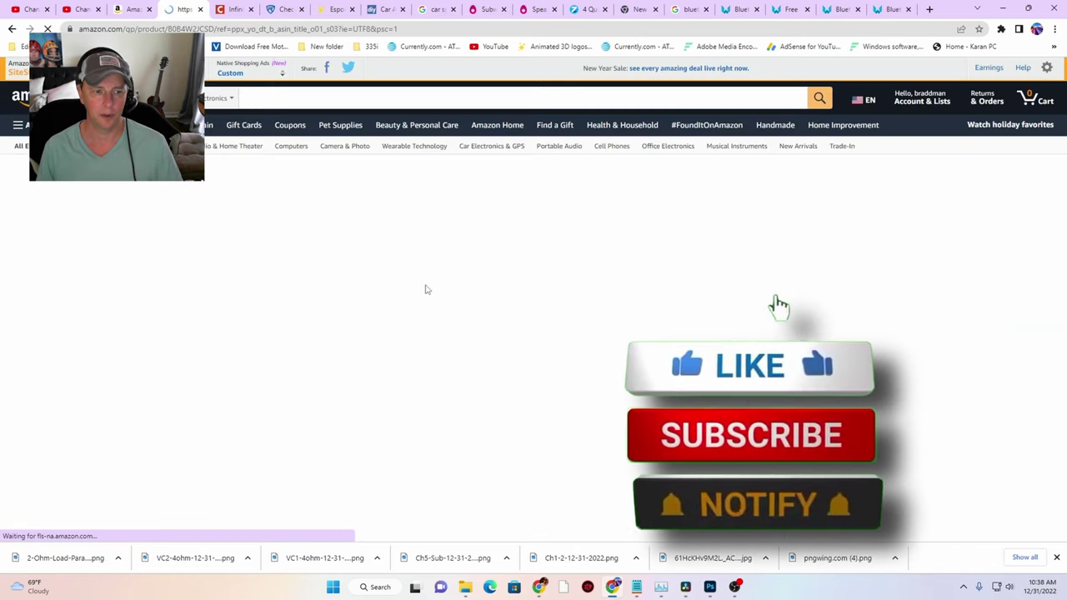
# Enlarge the ROADGIVE converter's main product photo and save it as a JPEG in the Downloads folder
pyautogui.click(338, 345)
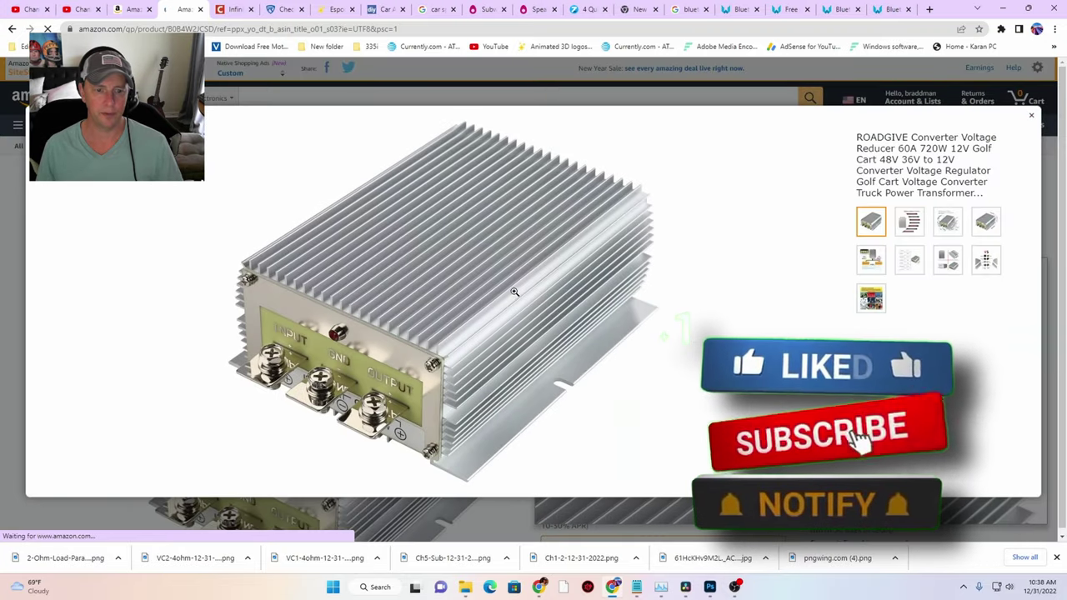
pyautogui.rightClick(514, 292)
pyautogui.click(550, 312)
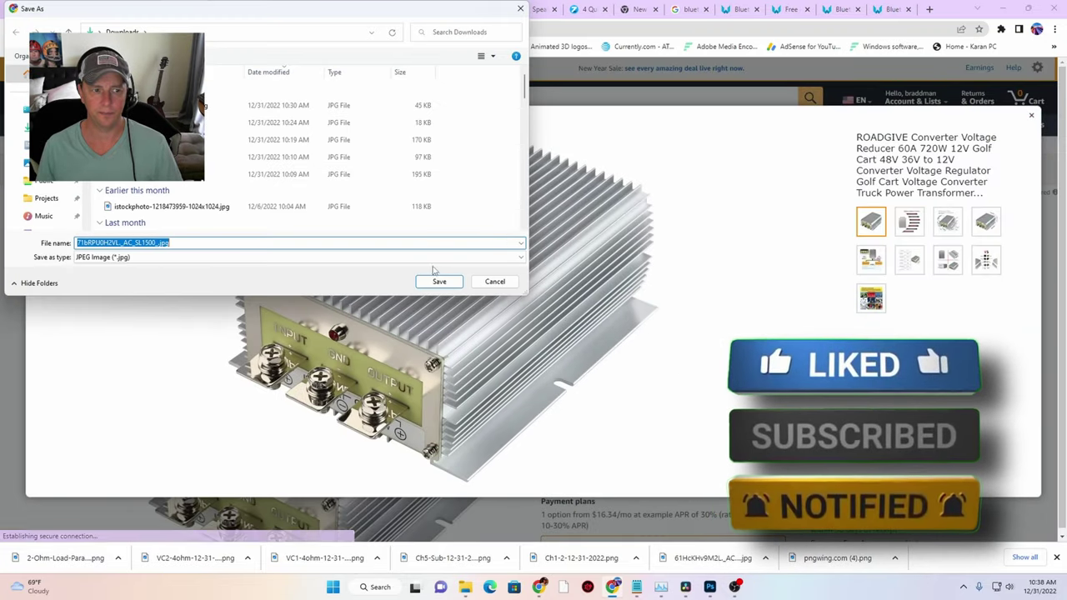
pyautogui.click(439, 281)
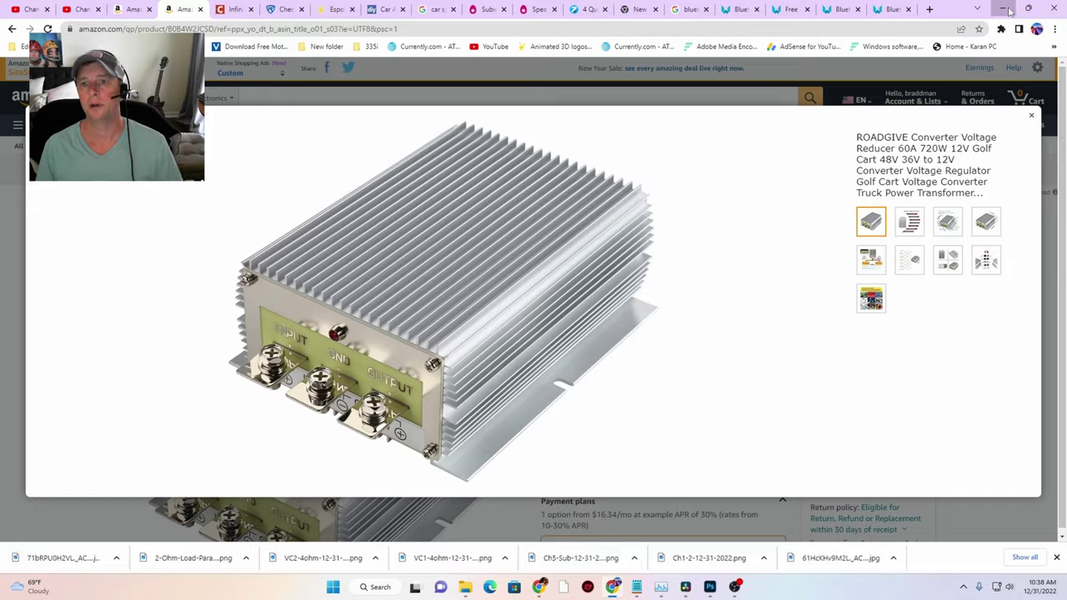
# Return to Photoshop and place the downloaded converter photo in the canvas's upper-left corner, scaled to about 6.71%
pyautogui.click(1004, 9)
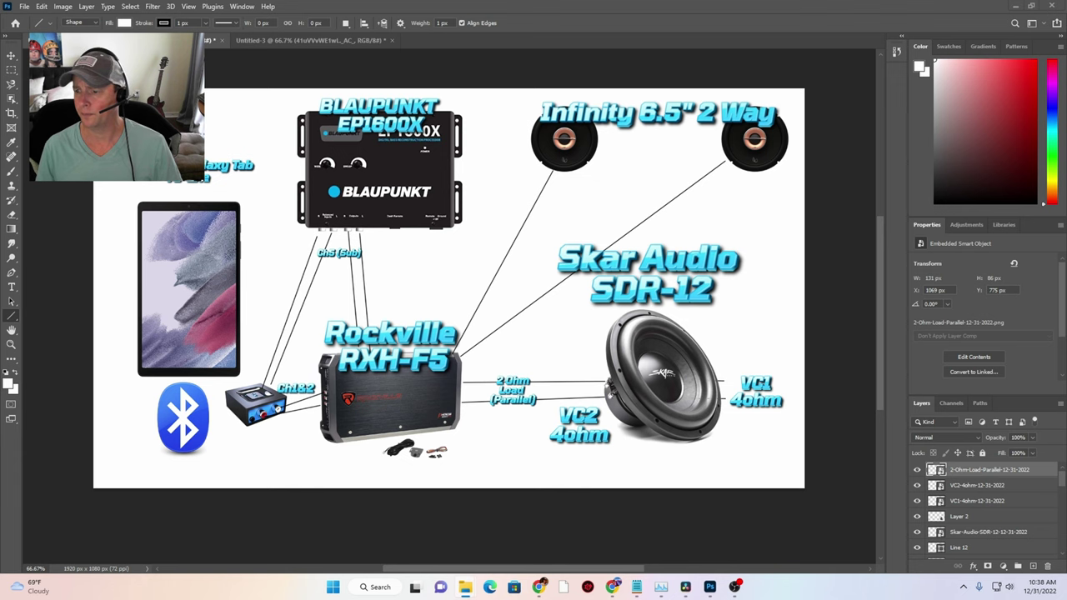
pyautogui.moveTo(567, 211); pyautogui.dragTo(242, 179)
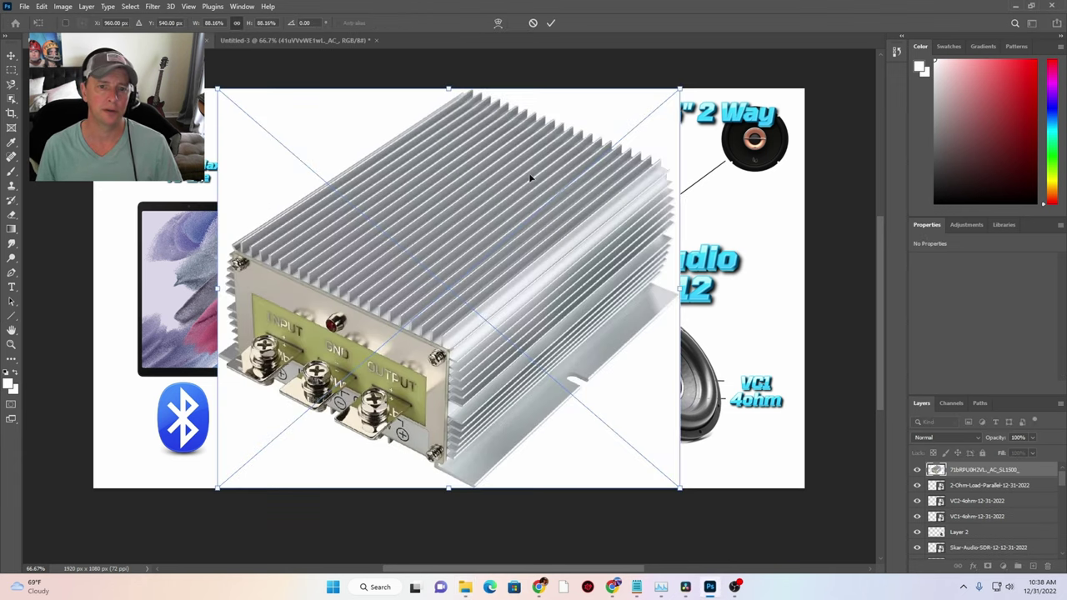
pyautogui.moveTo(682, 86); pyautogui.dragTo(146, 117)
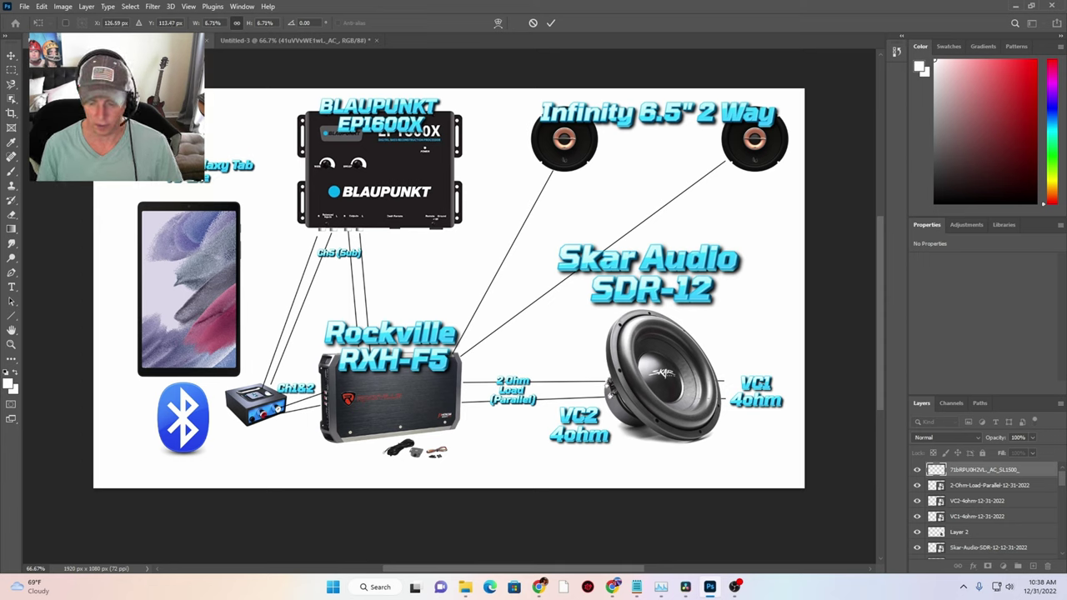
pyautogui.press('Return')
pyautogui.press('u')
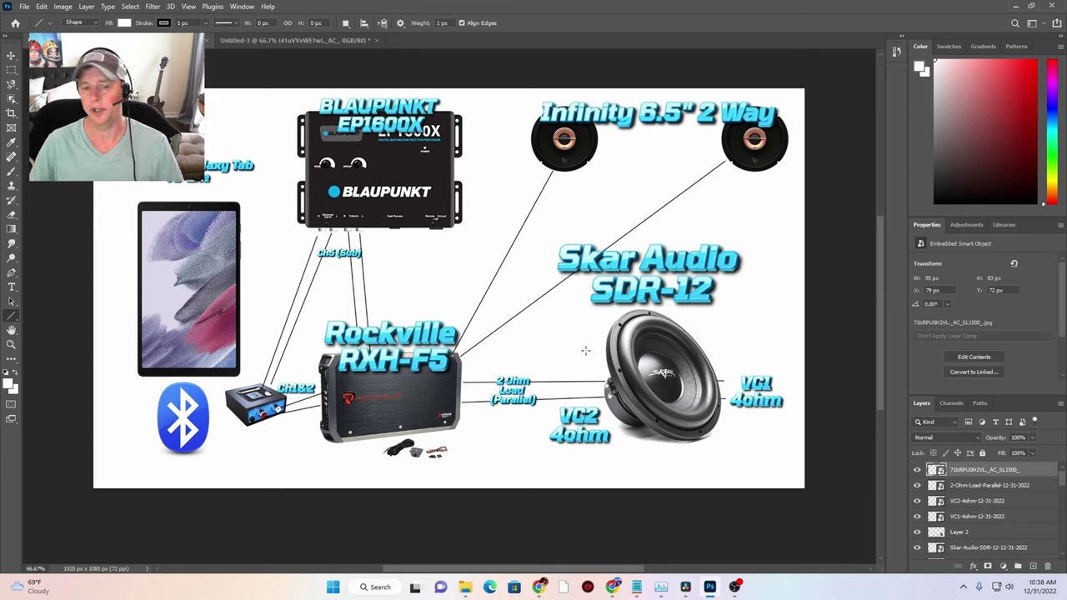
# Switch to Chrome, close the enlarged converter photo and return to the TextStudio logo editor, dismissing its download dialog
pyautogui.click(613, 586)
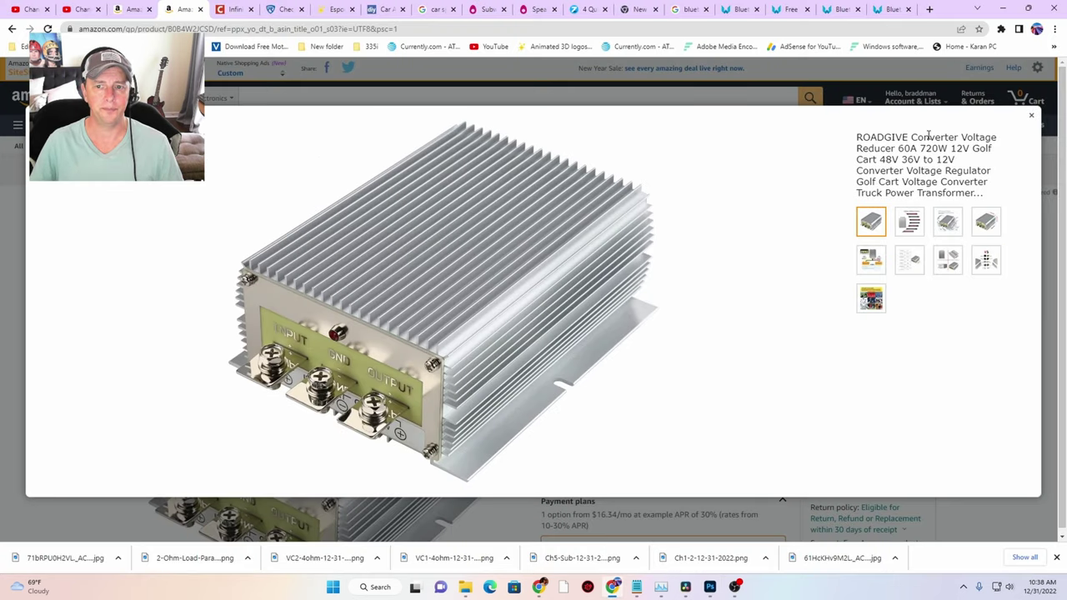
pyautogui.click(1031, 115)
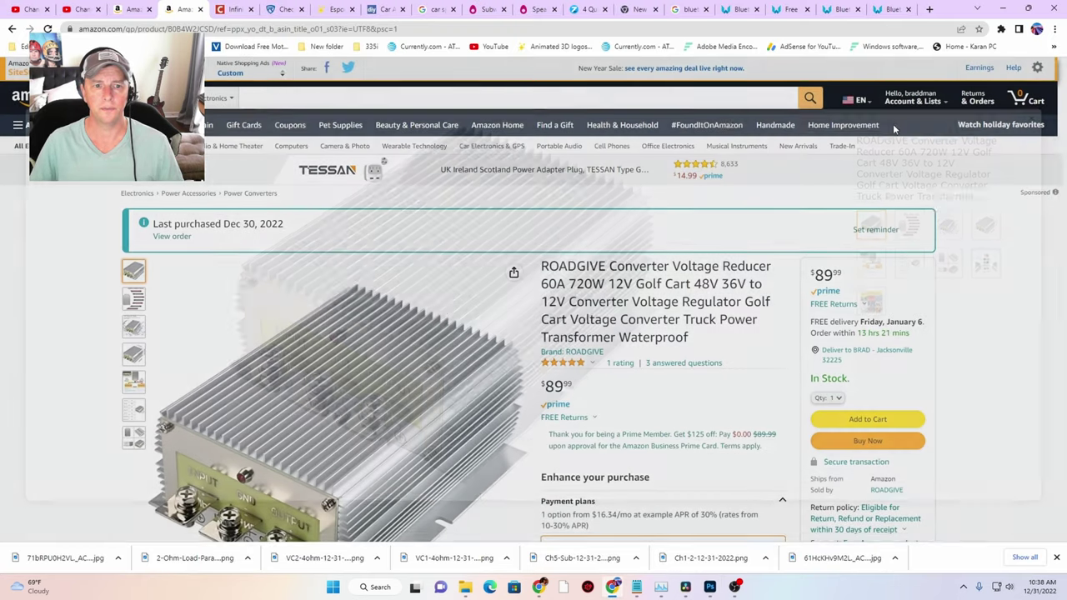
pyautogui.click(332, 9)
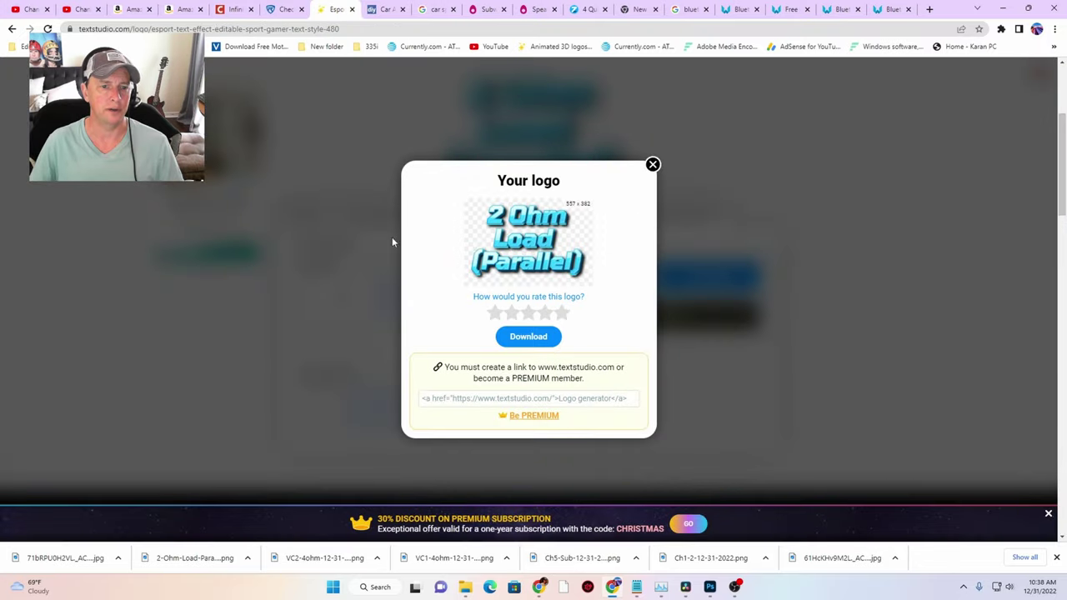
pyautogui.click(653, 166)
# Replace the logo text with "48v", "to" and "12v" on three separate lines
pyautogui.click(321, 214)
pyautogui.moveTo(333, 272); pyautogui.dragTo(295, 248)
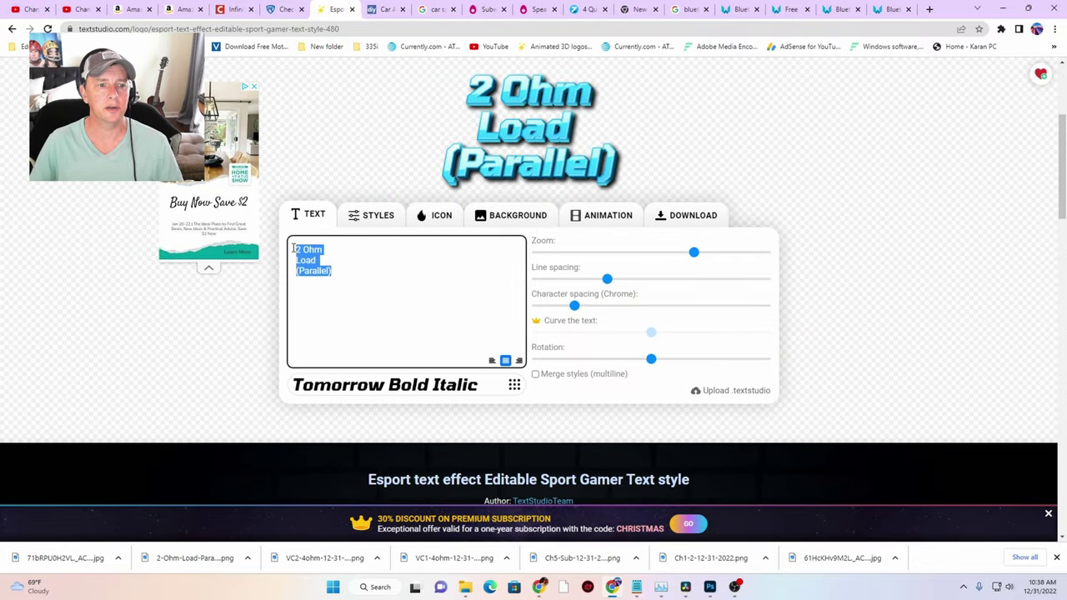
pyautogui.write('48b=v')
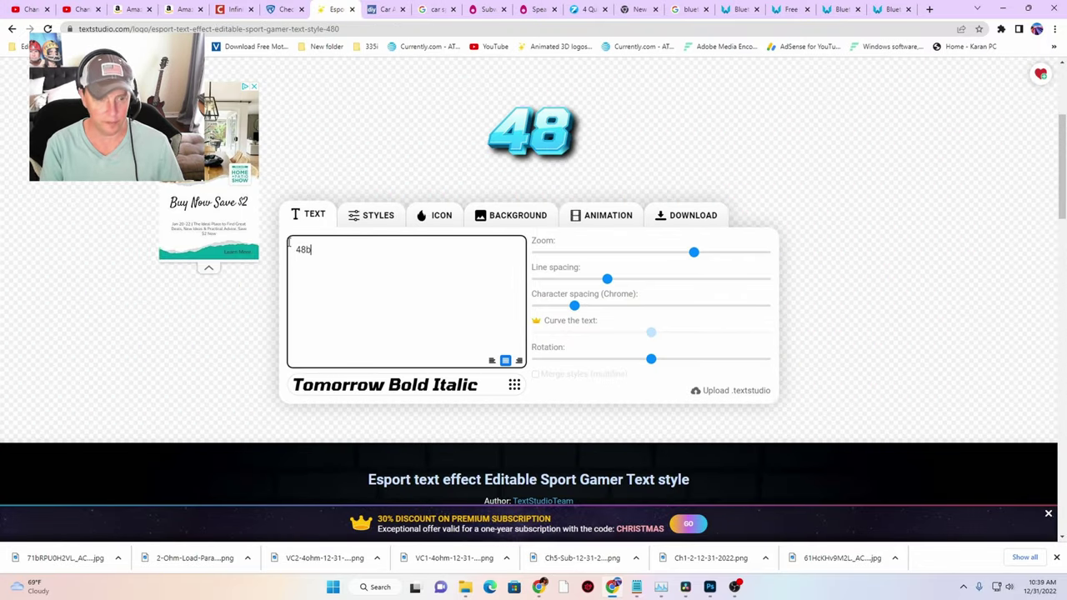
pyautogui.press('BackSpace')
pyautogui.press('BackSpace')
pyautogui.press('BackSpace')
pyautogui.write('v')
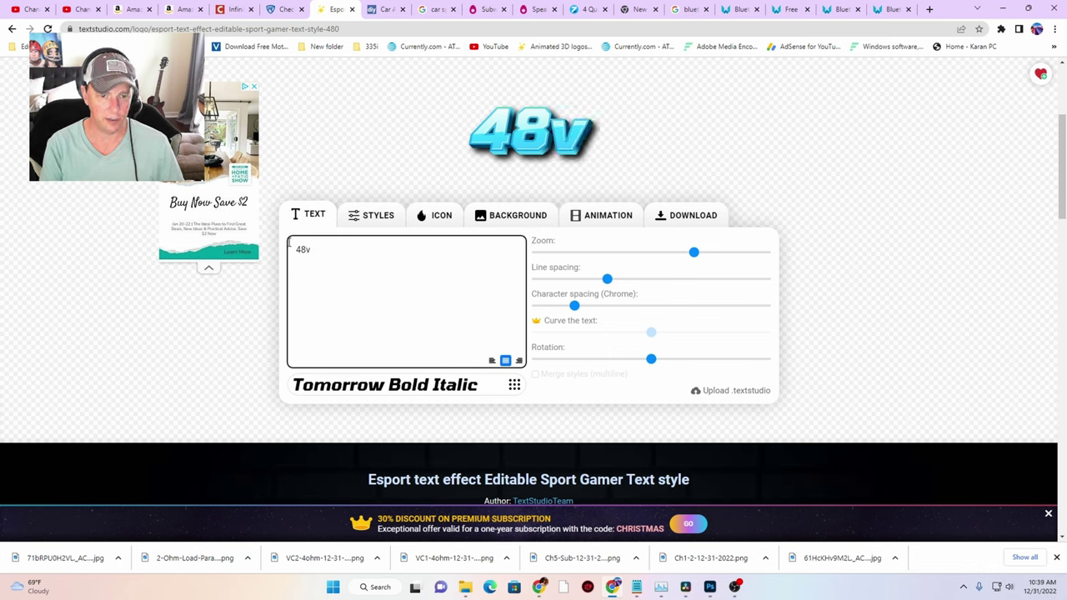
pyautogui.press('Return')
pyautogui.write('to')
pyautogui.press('Return')
pyautogui.write('12')
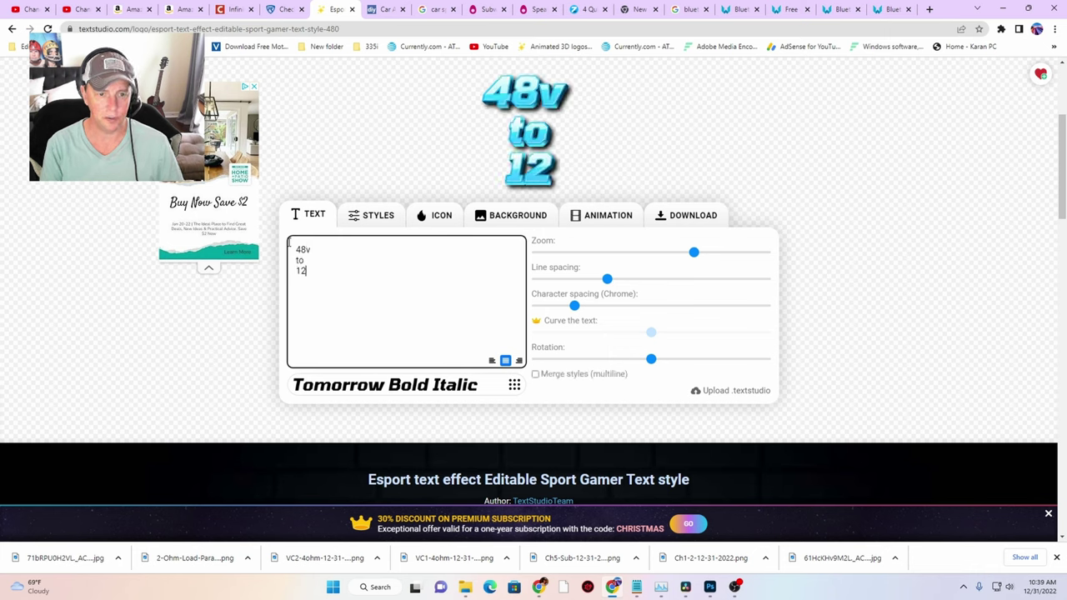
pyautogui.write('v')
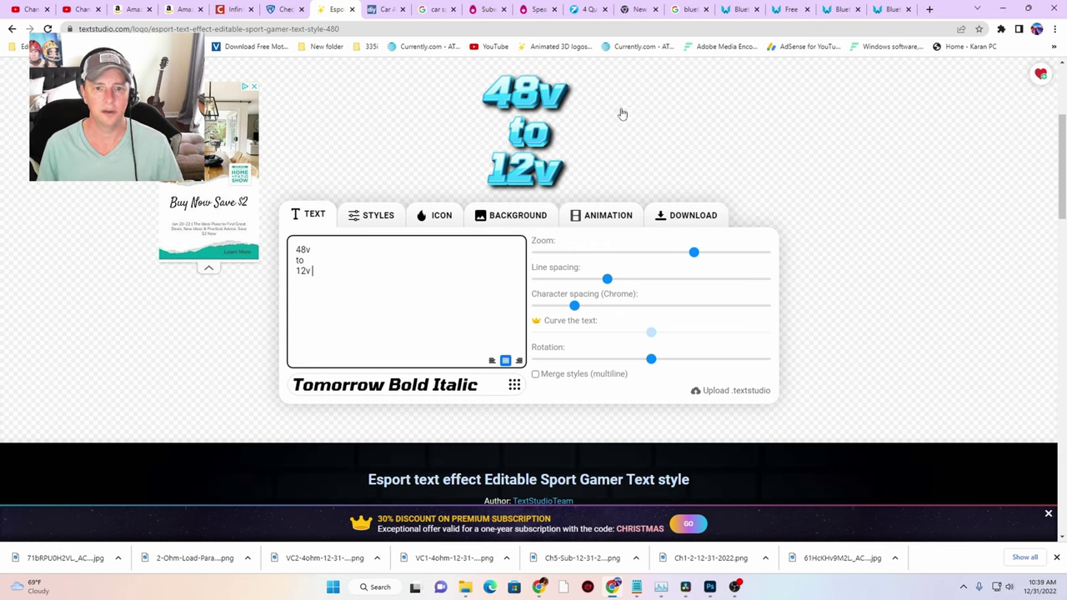
# Download the 48v to 12v logo as a fitted, medium-quality PNG
pyautogui.click(676, 219)
pyautogui.click(605, 285)
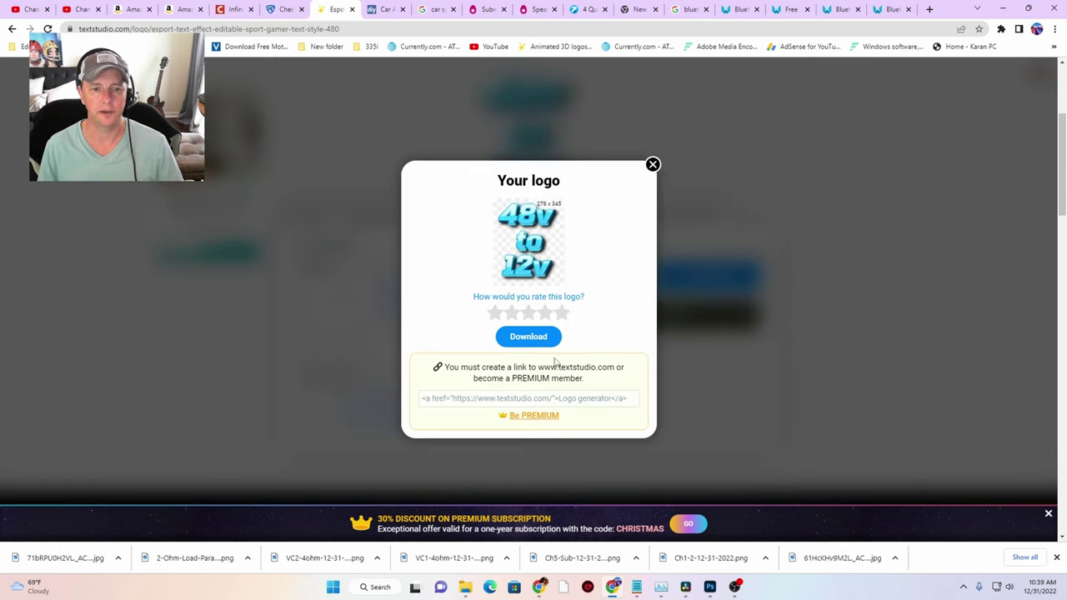
pyautogui.click(538, 337)
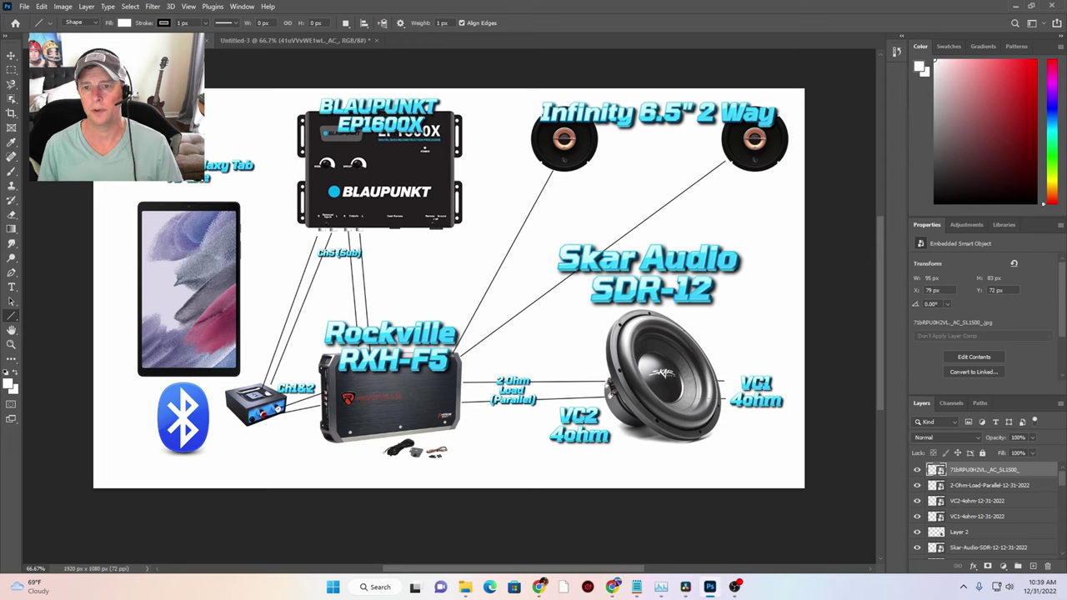
# In Photoshop, place the downloaded 48v to 12v label over the voltage converter, scaled to about 23.40%
pyautogui.moveTo(1011, 14); pyautogui.dragTo(266, 167)
pyautogui.moveTo(494, 278); pyautogui.dragTo(286, 135)
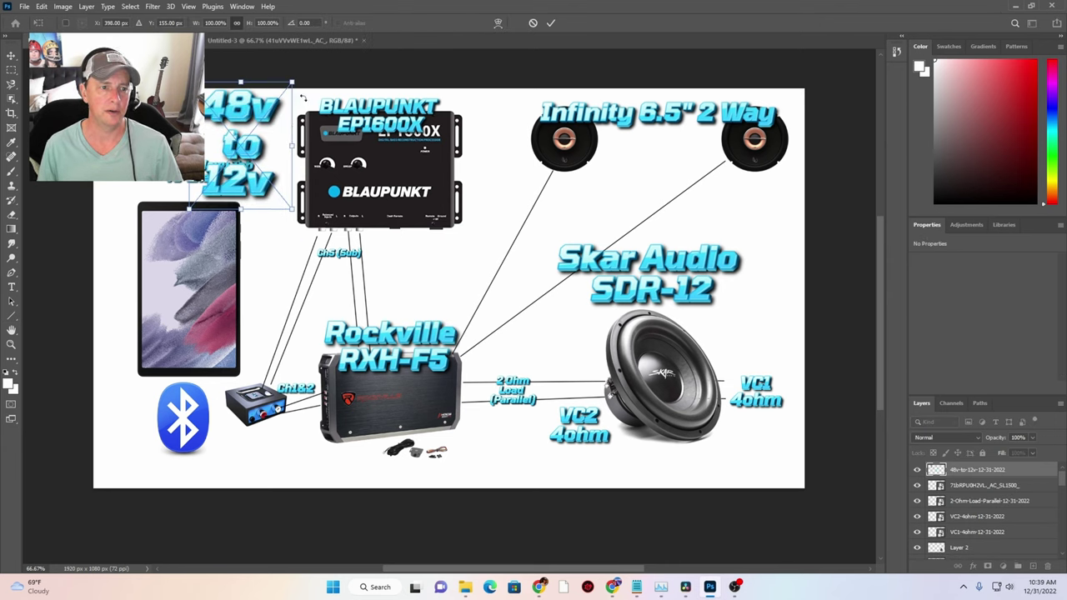
pyautogui.moveTo(297, 84); pyautogui.dragTo(145, 103)
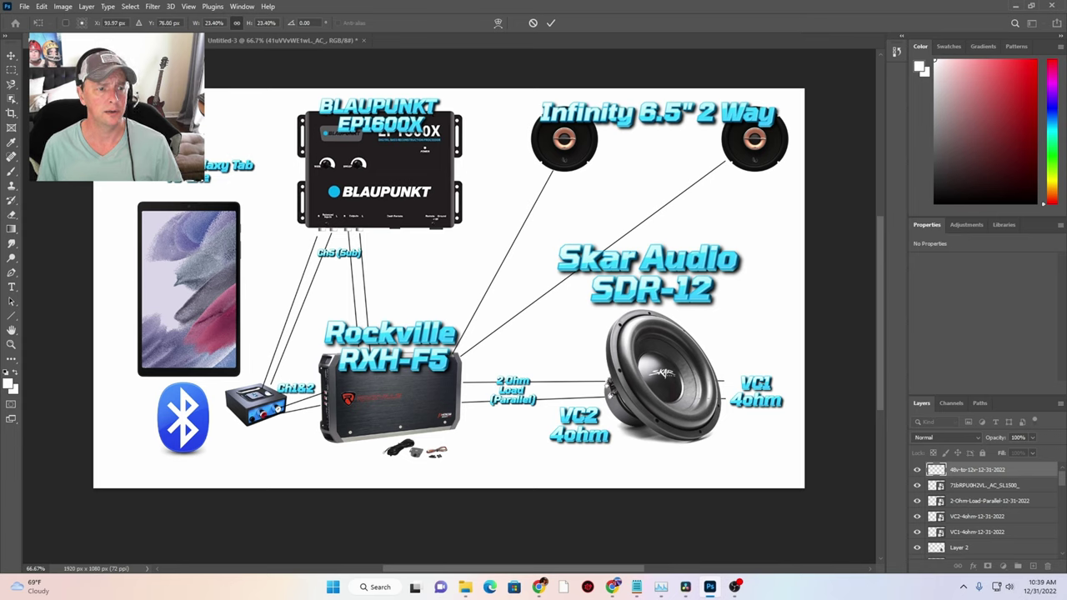
pyautogui.press('Return')
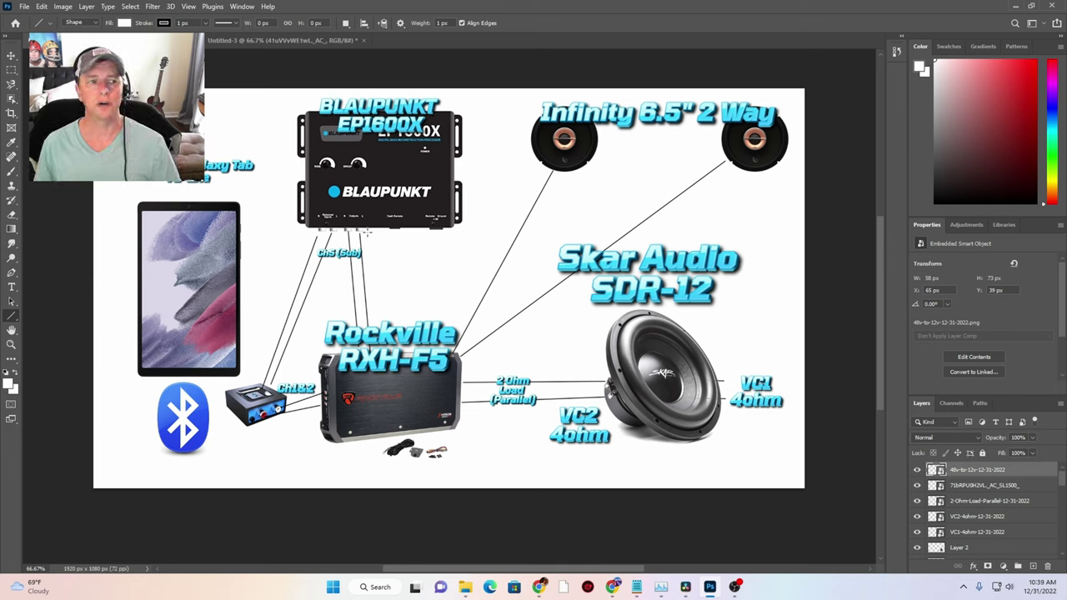
# Draw a horizontal 1 px line about 367 px long from the voltage converter to the Blaupunkt EP1600X with the Line tool
pyautogui.rightClick(16, 315)
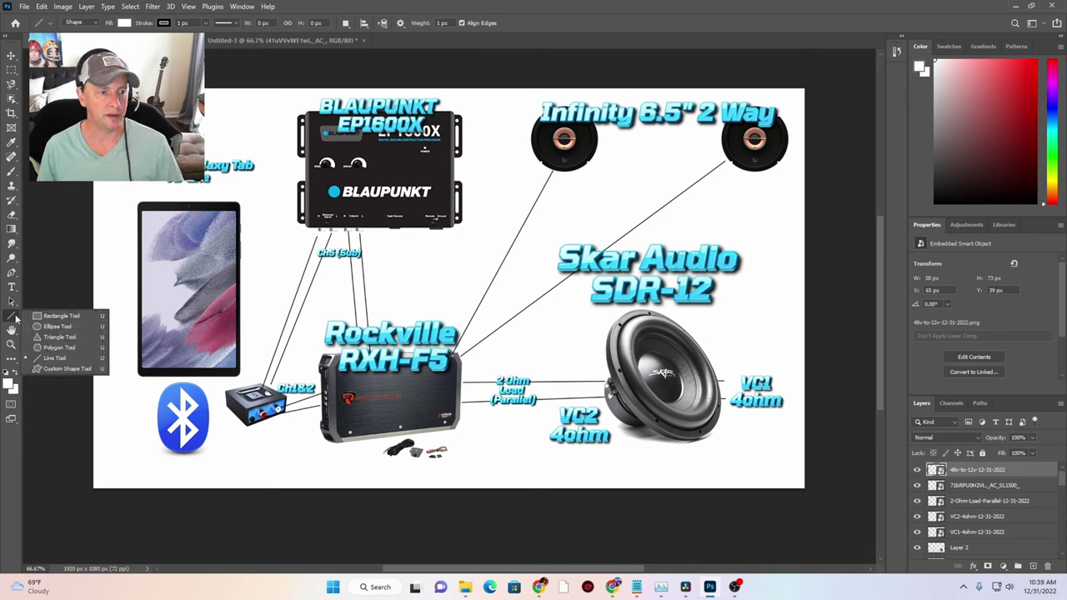
pyautogui.click(55, 355)
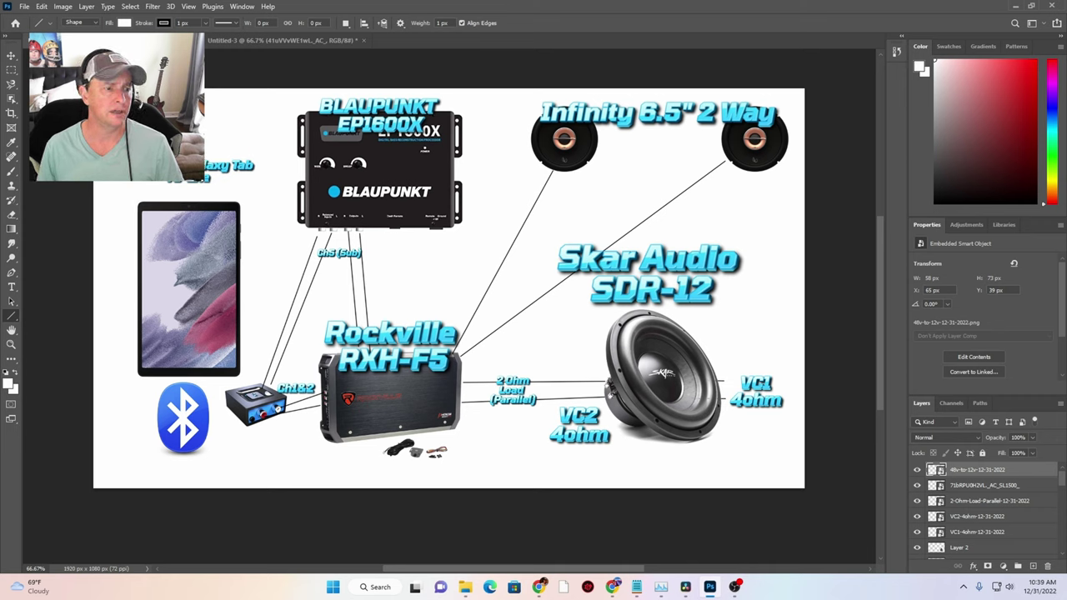
pyautogui.click(170, 25)
pyautogui.press('Escape')
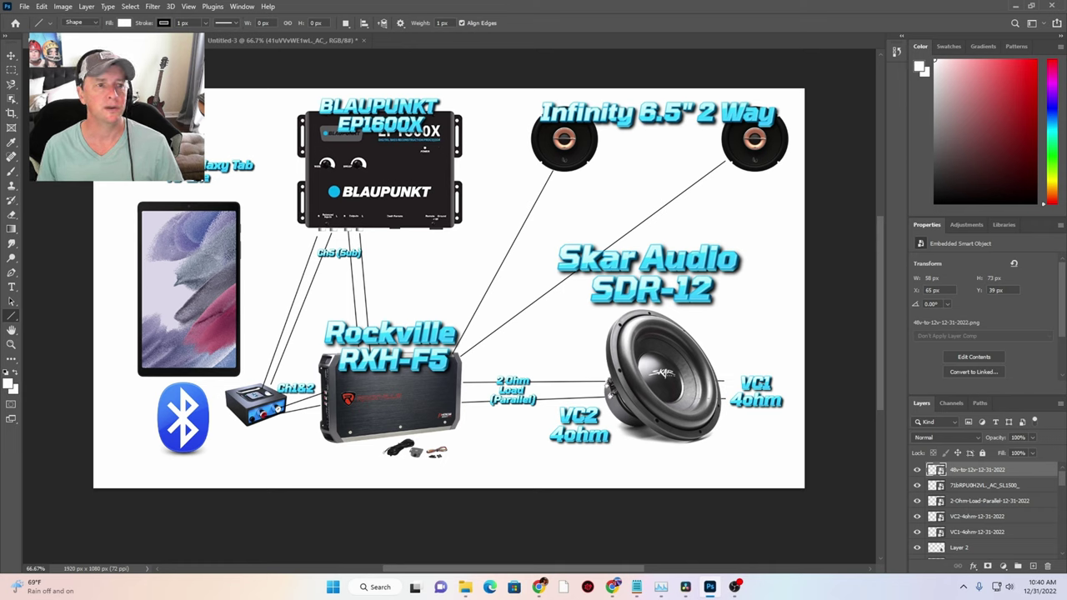
pyautogui.moveTo(94, 125); pyautogui.dragTo(297, 125)
pyautogui.moveTo(297, 126); pyautogui.dragTo(239, 193)
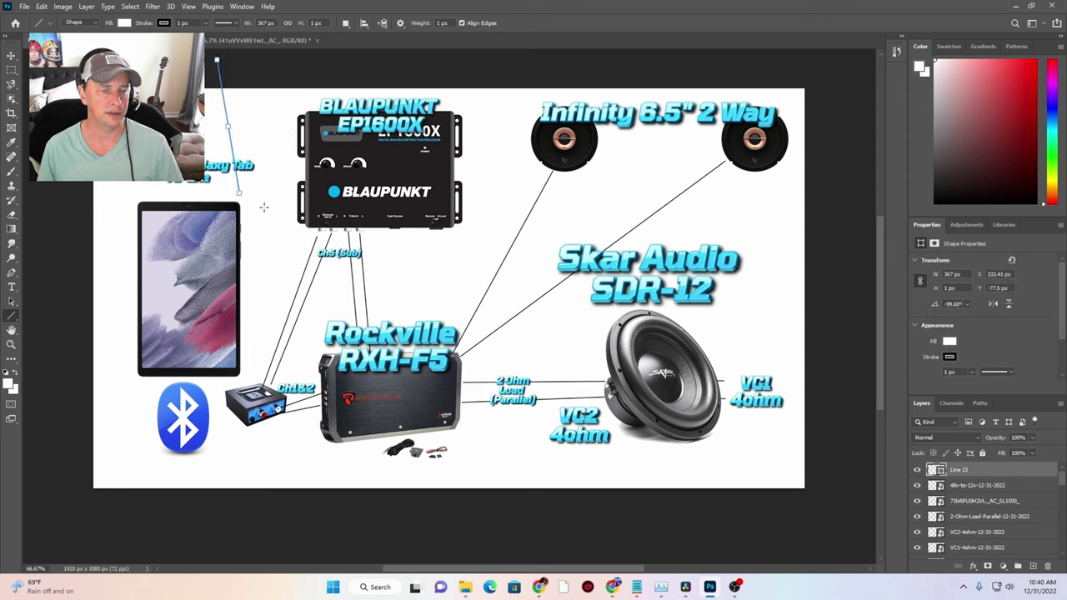
pyautogui.click(41, 6)
pyautogui.click(50, 21)
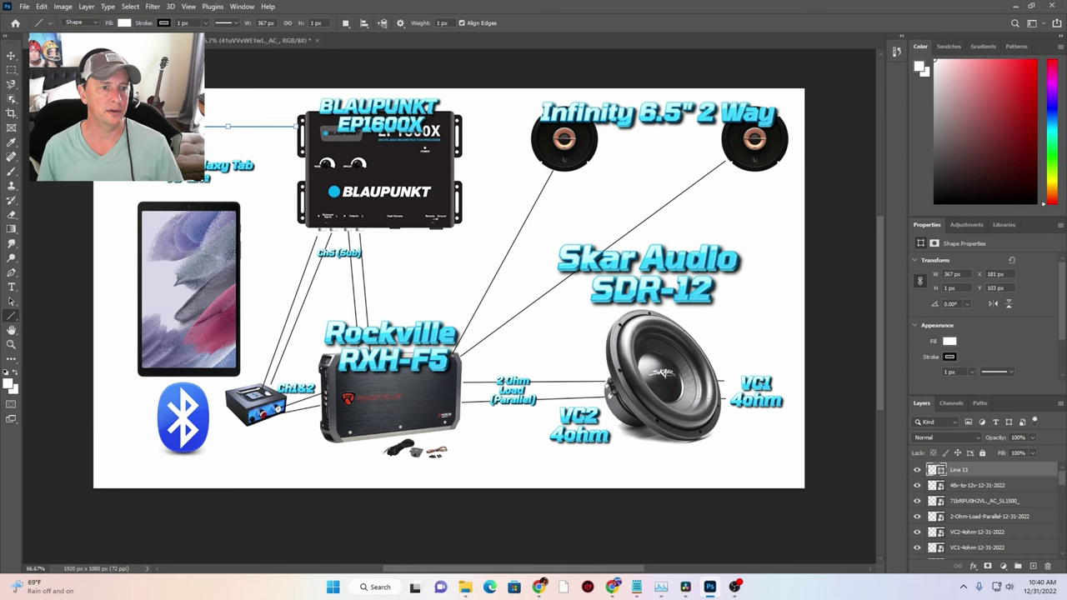
pyautogui.hotkey('ctrl', 'z')
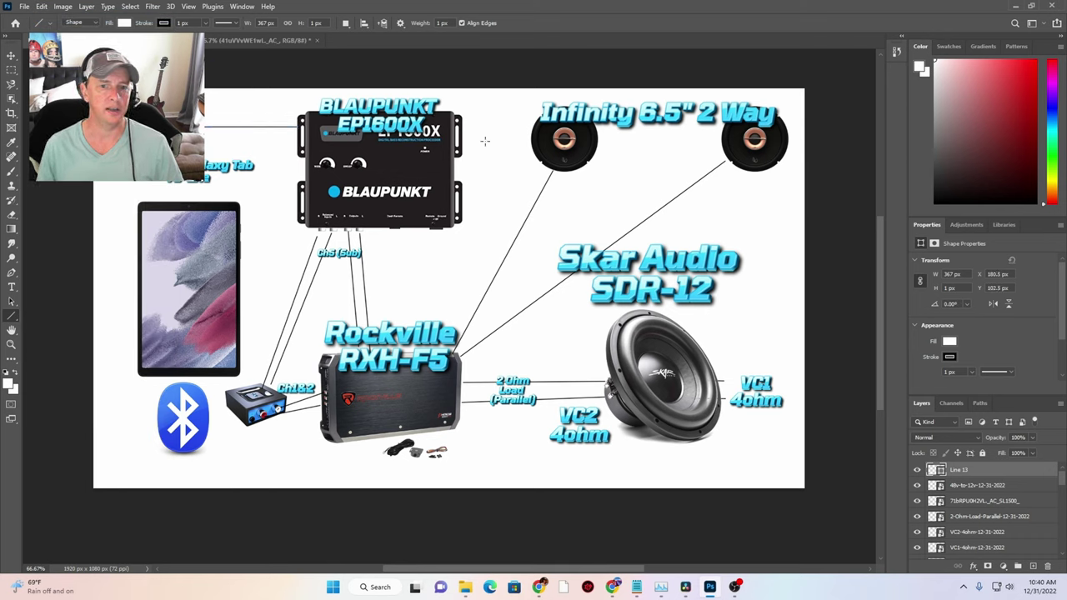
# Switch to TextStudio in Chrome, close the download dialog and open the 48v to 12v logo's 3D and filling style settings
pyautogui.click(613, 587)
pyautogui.click(651, 166)
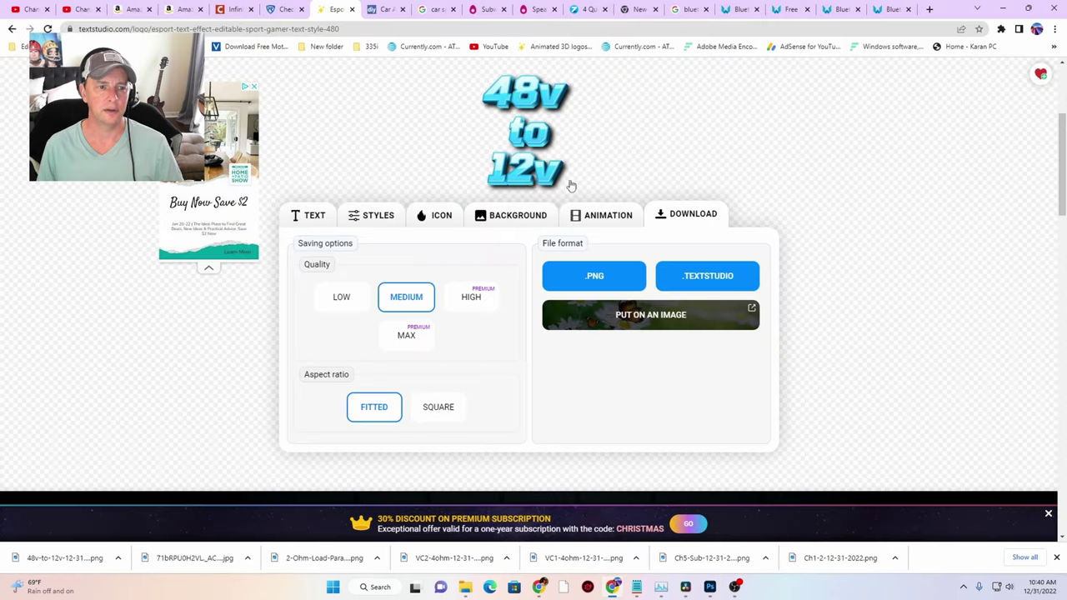
pyautogui.click(323, 211)
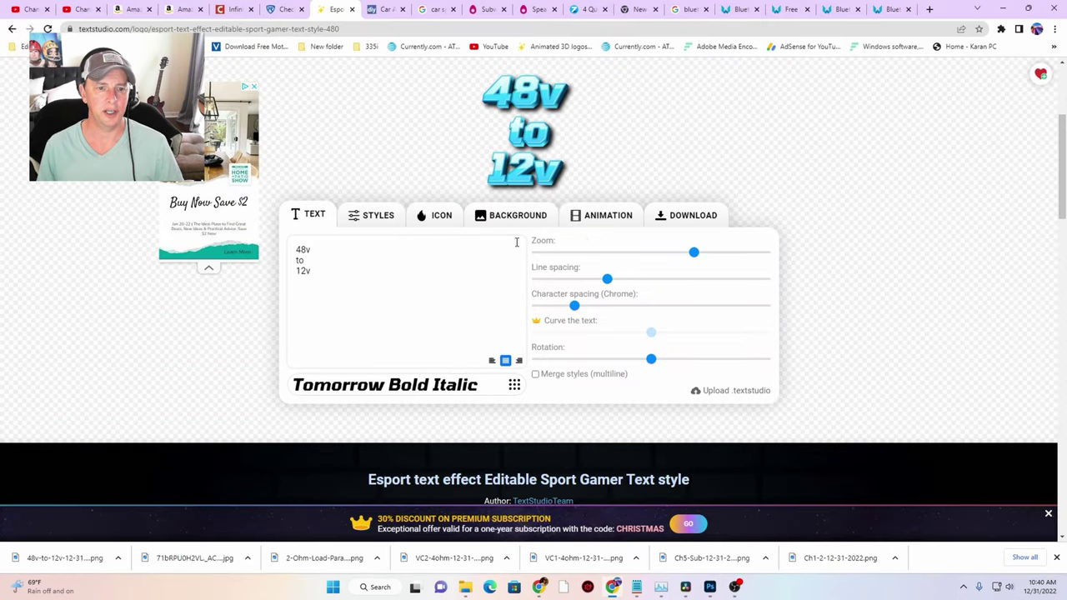
pyautogui.click(375, 215)
pyautogui.click(405, 342)
pyautogui.scroll(-2, 447, 373)
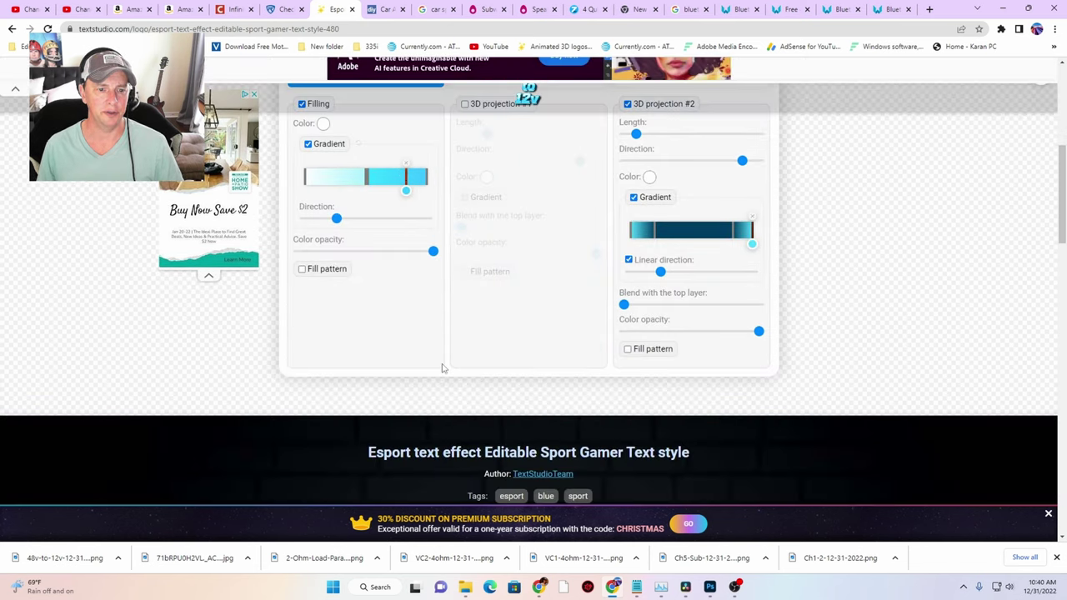
pyautogui.scroll(3, 443, 368)
pyautogui.scroll(-1, 405, 427)
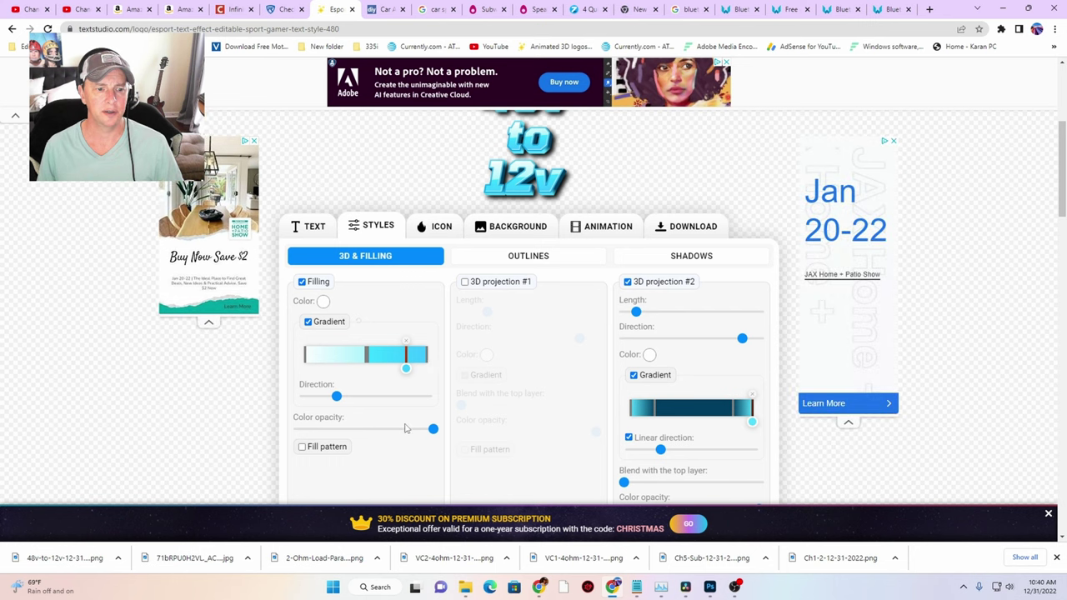
# Set the logo's filling color to red, about RGB 246, 4, 4
pyautogui.click(324, 302)
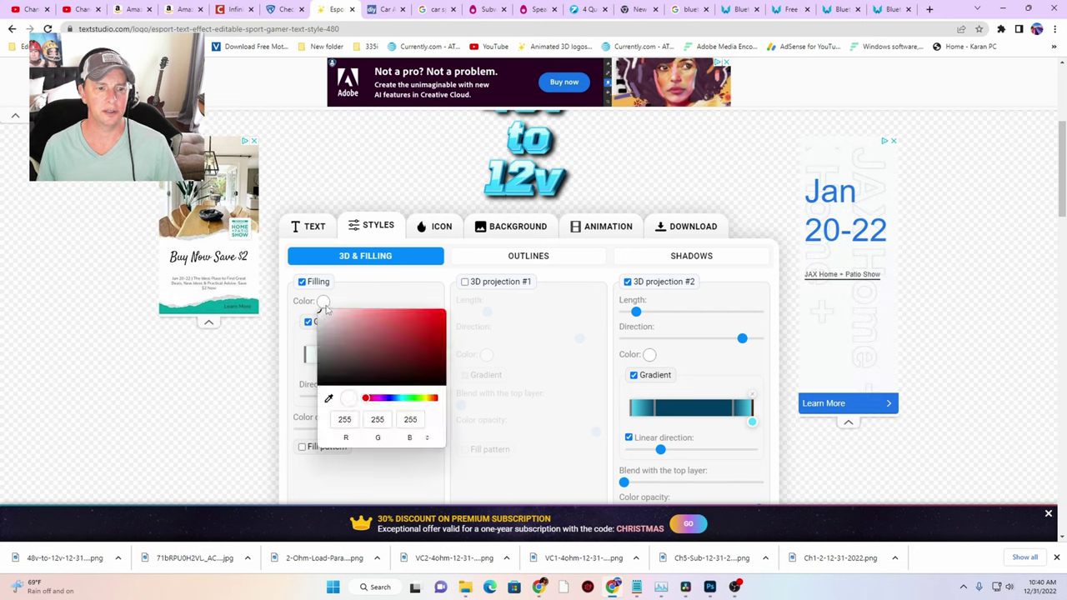
pyautogui.click(373, 398)
pyautogui.click(365, 398)
pyautogui.click(442, 313)
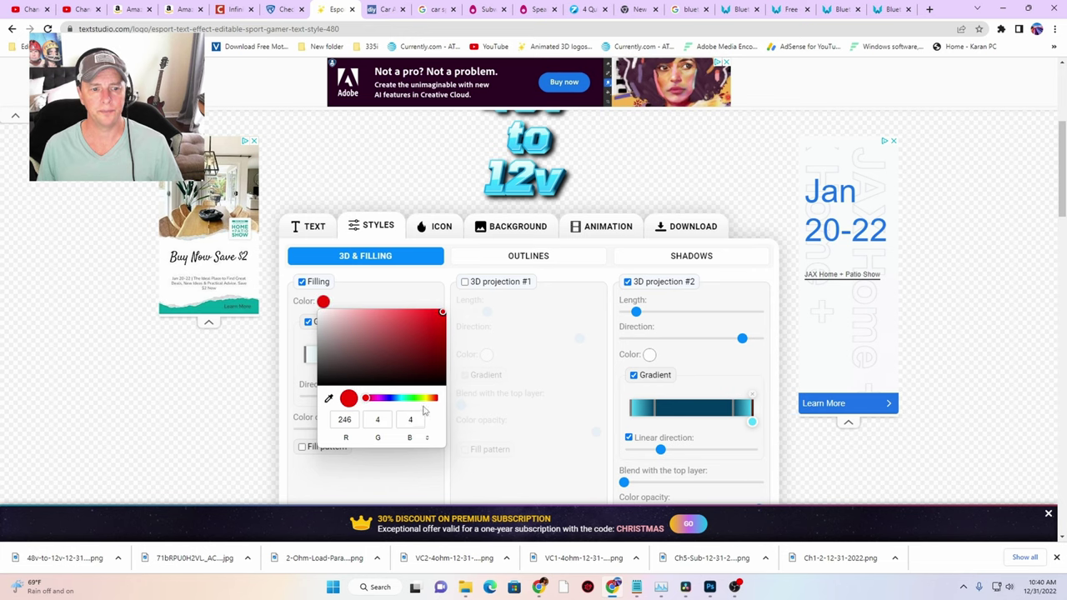
pyautogui.click(460, 382)
# Turn off the gradient of the logo's filling and return to the text settings with the logo preview in view
pyautogui.click(315, 232)
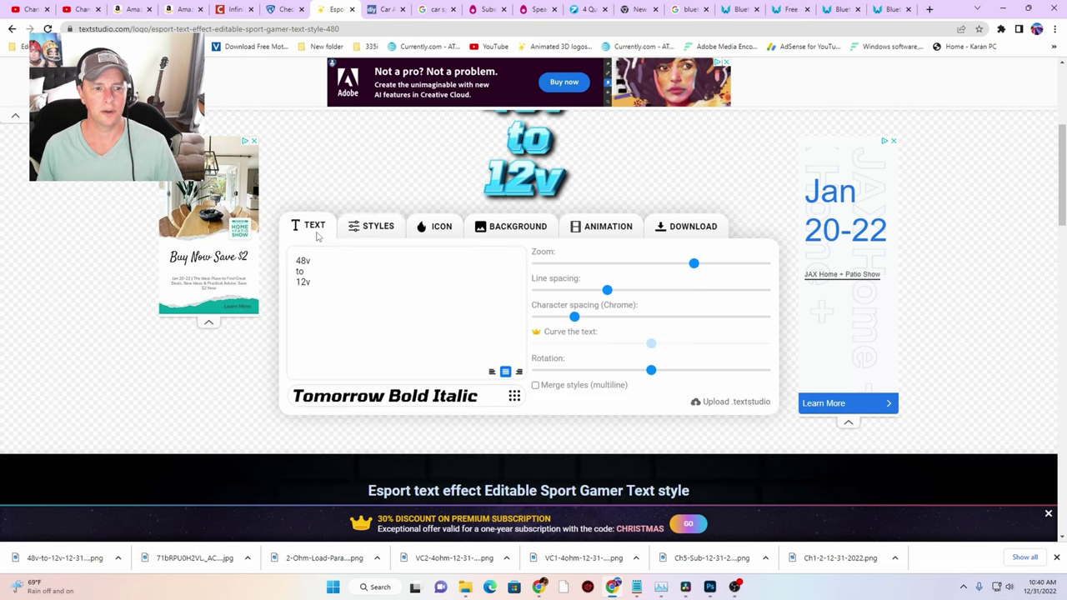
pyautogui.click(687, 226)
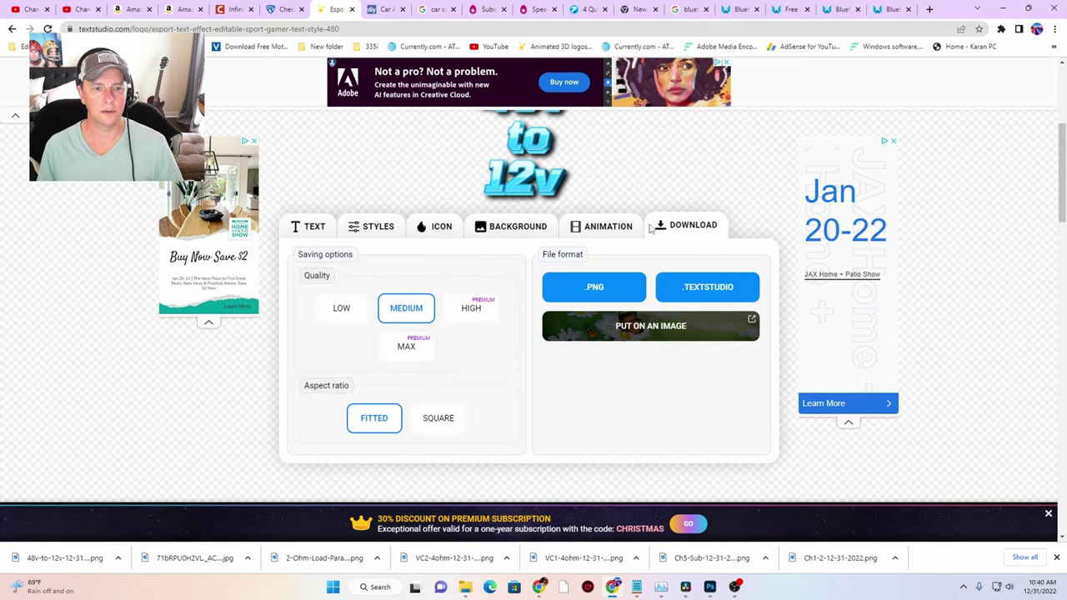
pyautogui.click(324, 226)
pyautogui.click(377, 227)
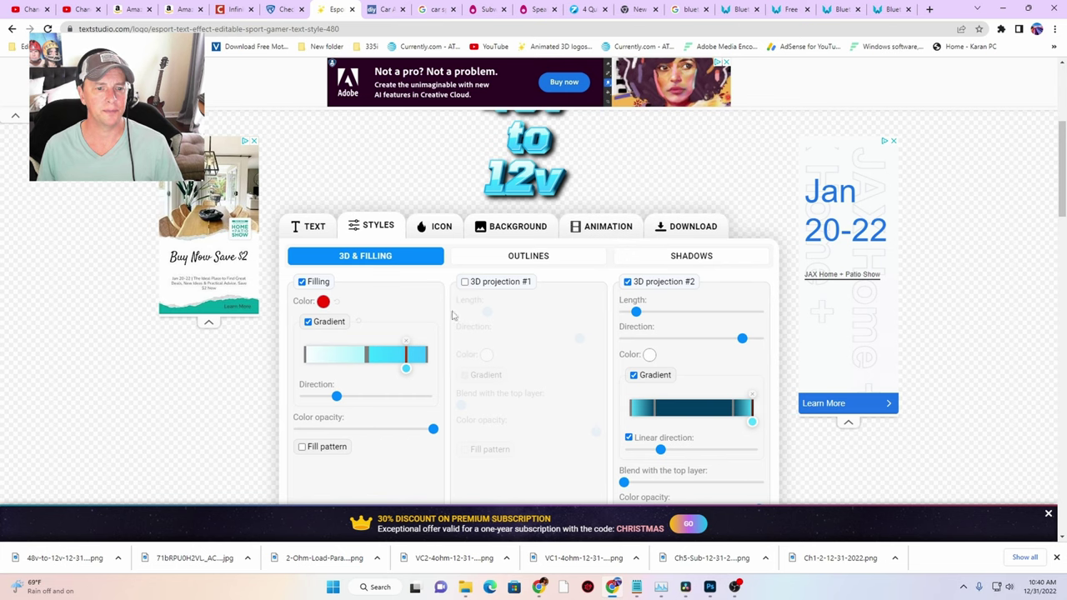
pyautogui.scroll(-2, 425, 312)
pyautogui.scroll(1, 404, 264)
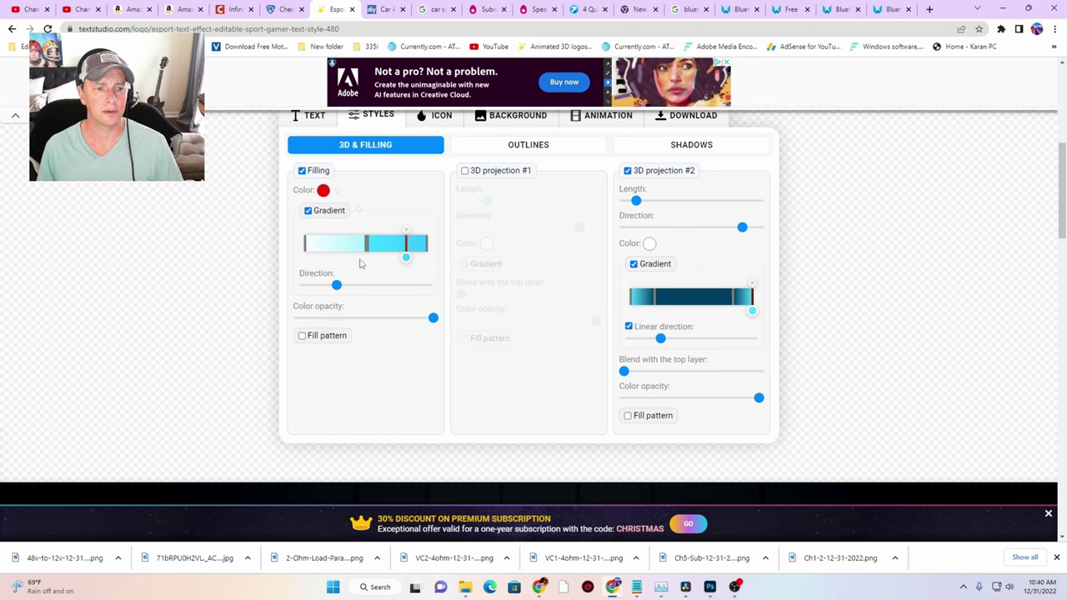
pyautogui.click(308, 211)
pyautogui.click(310, 115)
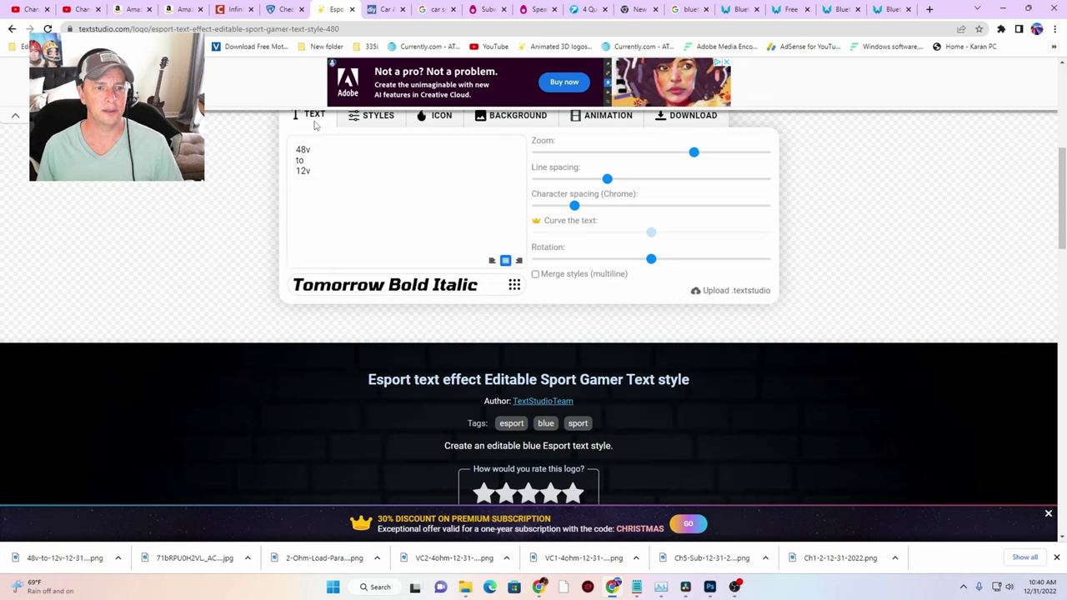
pyautogui.scroll(3, 492, 217)
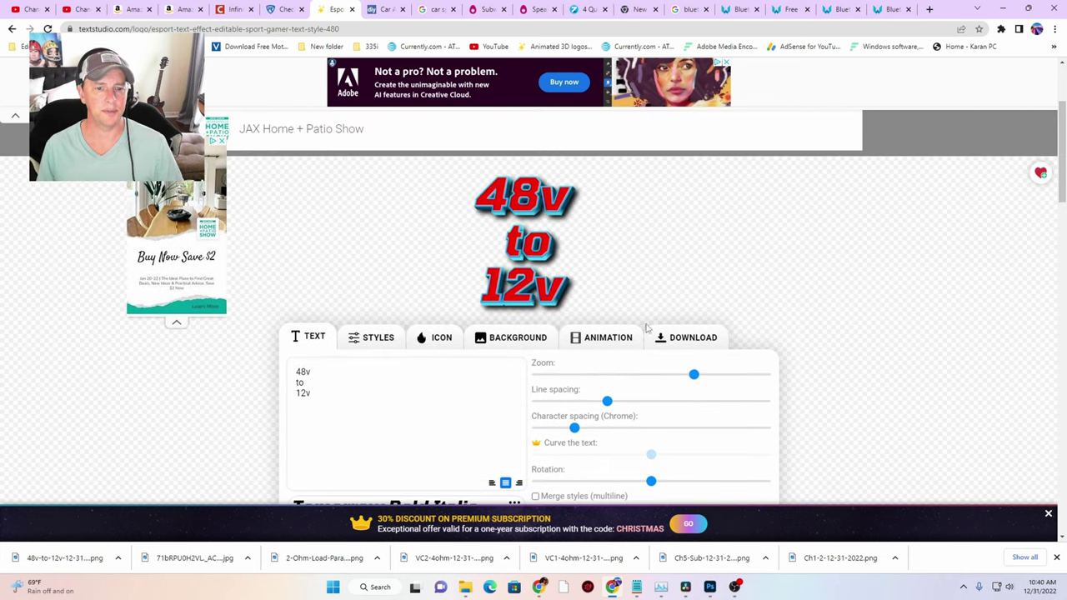
# Replace the logo text with "12v" and download the logo as a medium-quality PNG
pyautogui.click(680, 340)
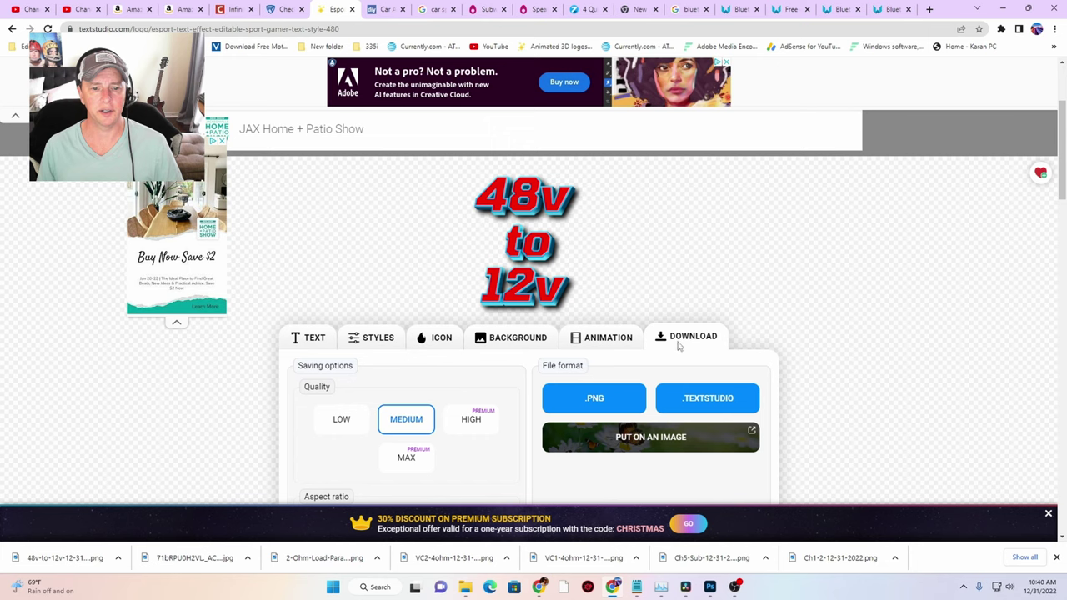
pyautogui.click(326, 340)
pyautogui.scroll(-2, 350, 333)
pyautogui.moveTo(326, 291); pyautogui.dragTo(263, 249)
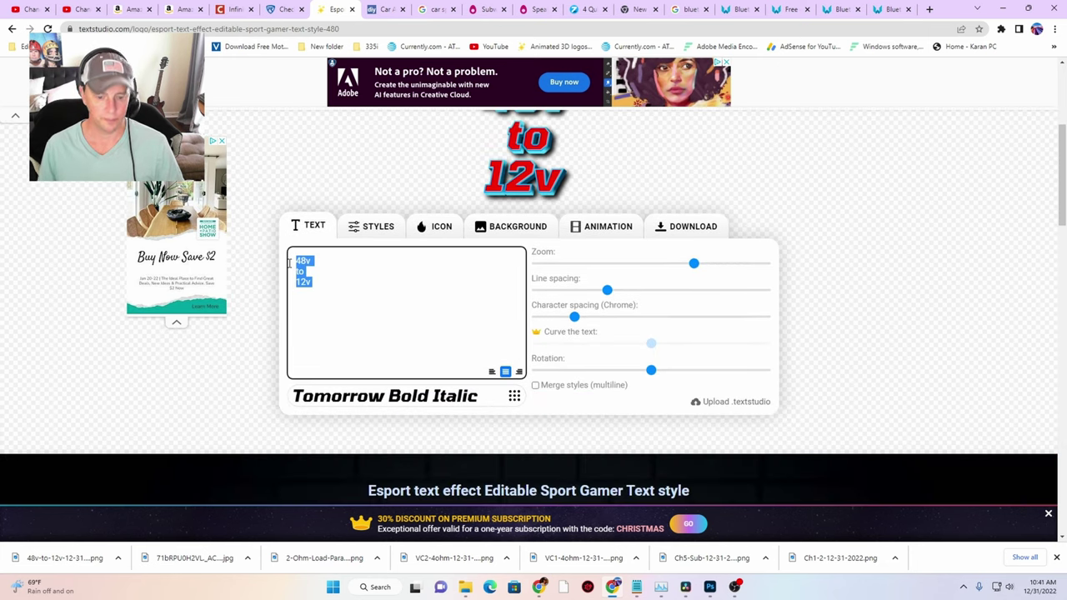
pyautogui.write('12v')
pyautogui.click(685, 226)
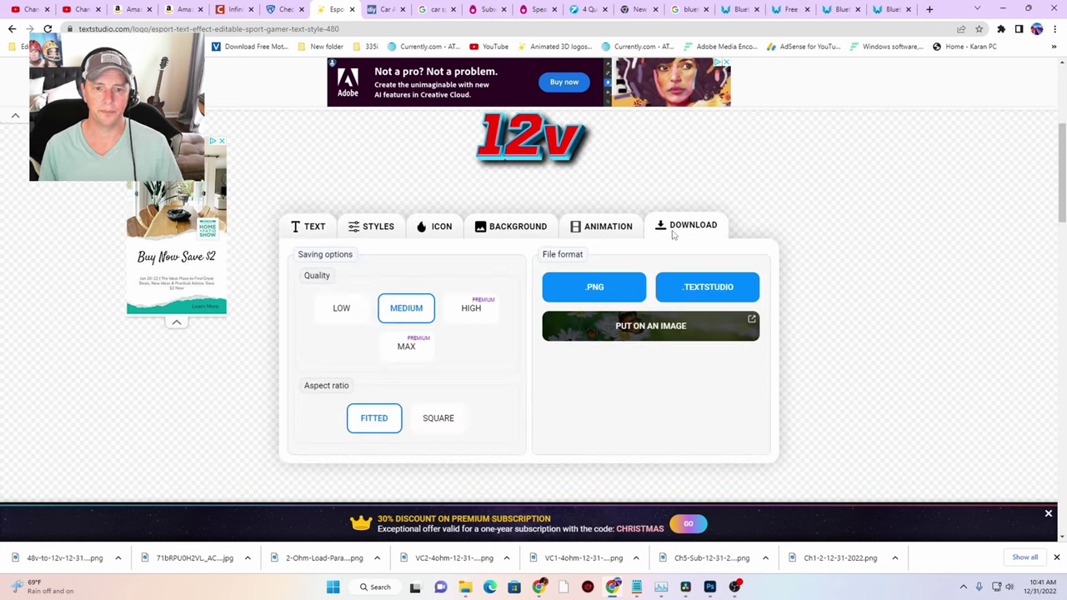
pyautogui.click(635, 295)
pyautogui.click(527, 338)
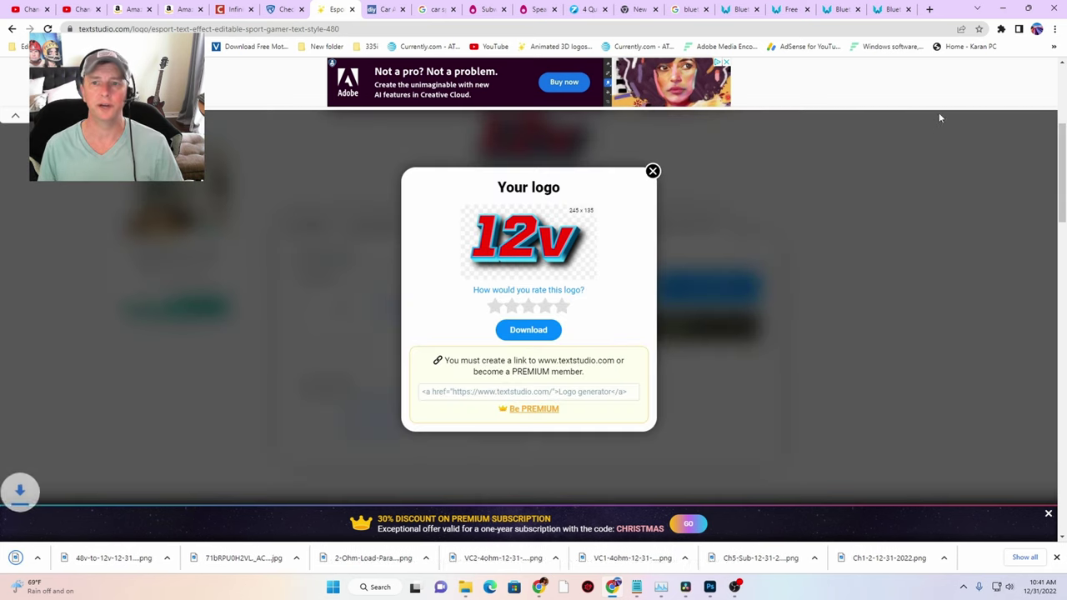
# Switch to Photoshop and place the 12v logo, about 223 by 113 px, over the wire just before the Blaupunkt EP1600X
pyautogui.click(1002, 8)
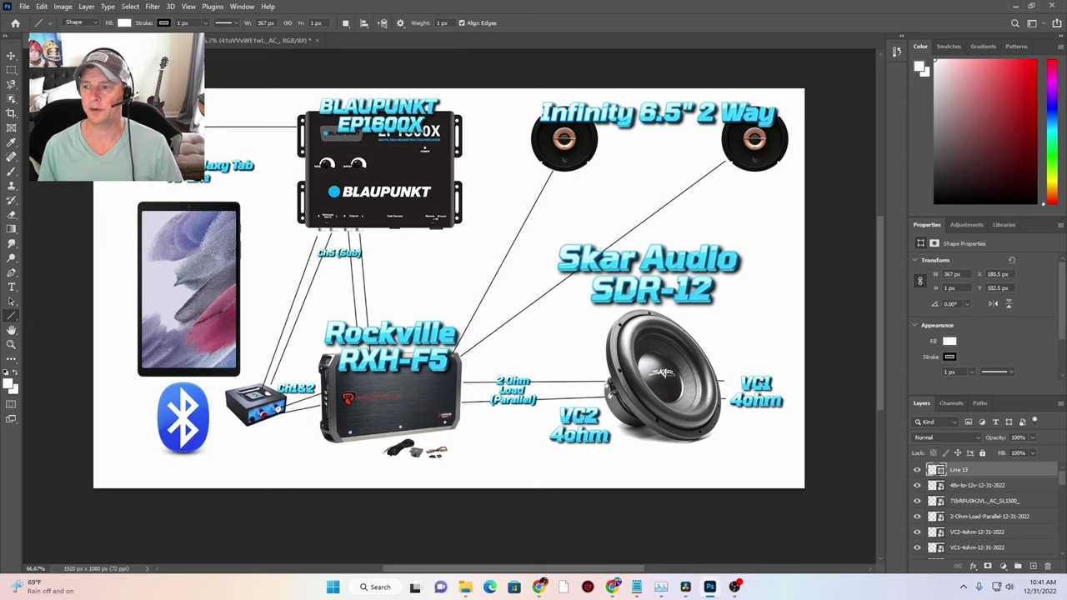
pyautogui.moveTo(529, 183); pyautogui.dragTo(237, 123)
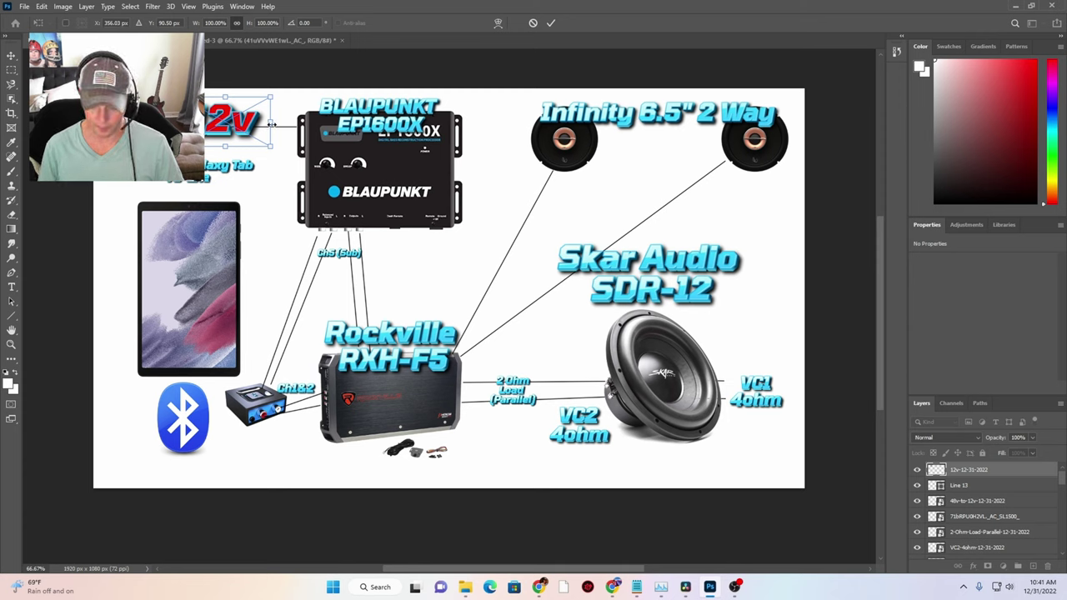
pyautogui.moveTo(241, 108); pyautogui.dragTo(260, 128)
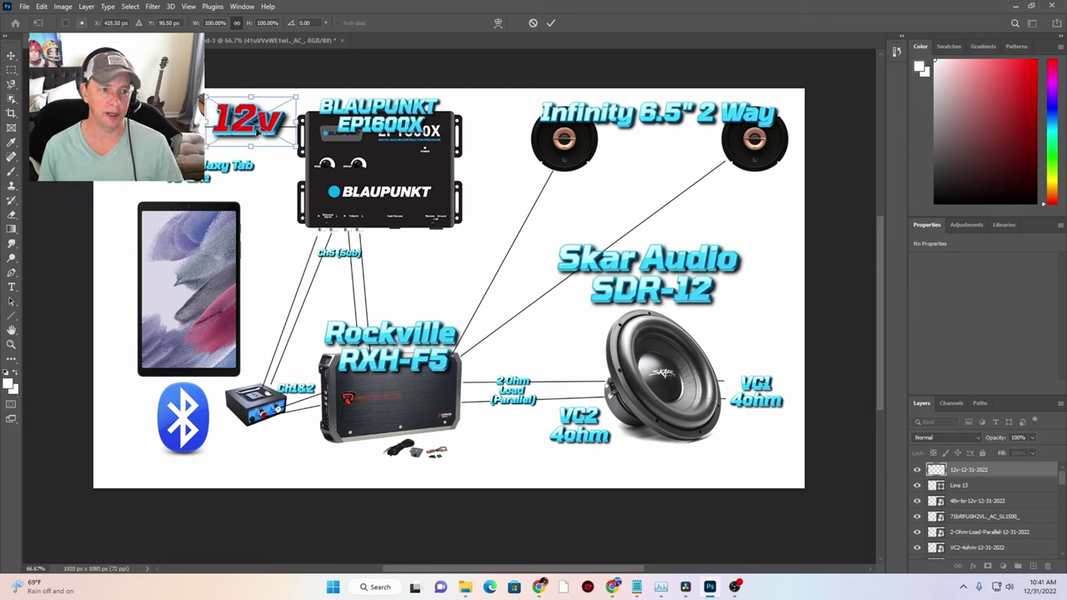
pyautogui.press('Return')
# Draw a 1 px line about 581 px long from below the 12v label to the Rockville RXH-F5 with the Line tool
pyautogui.press('u')
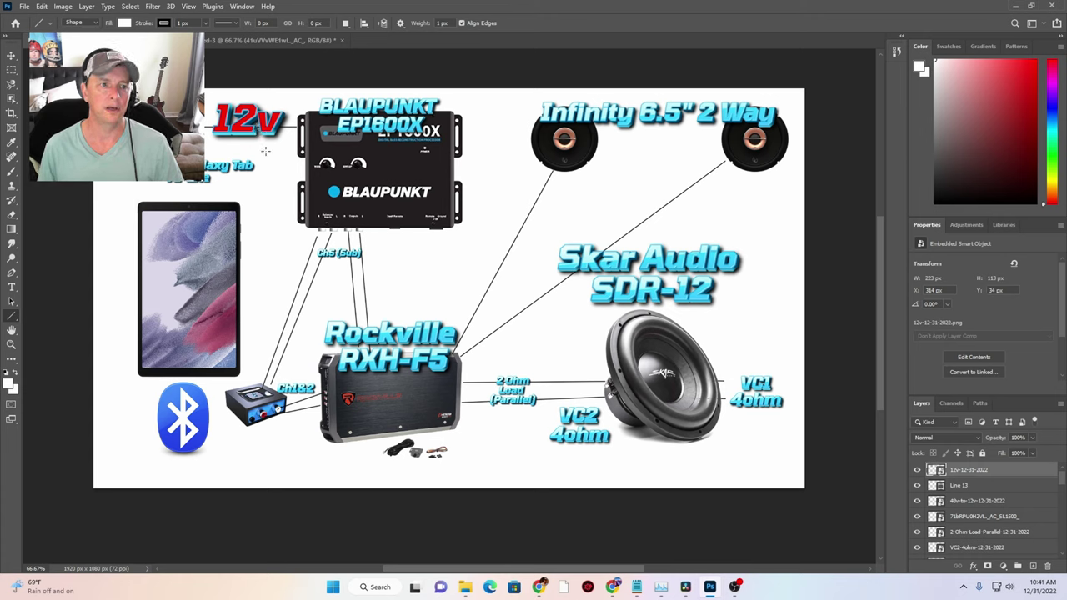
pyautogui.moveTo(259, 144); pyautogui.dragTo(321, 345)
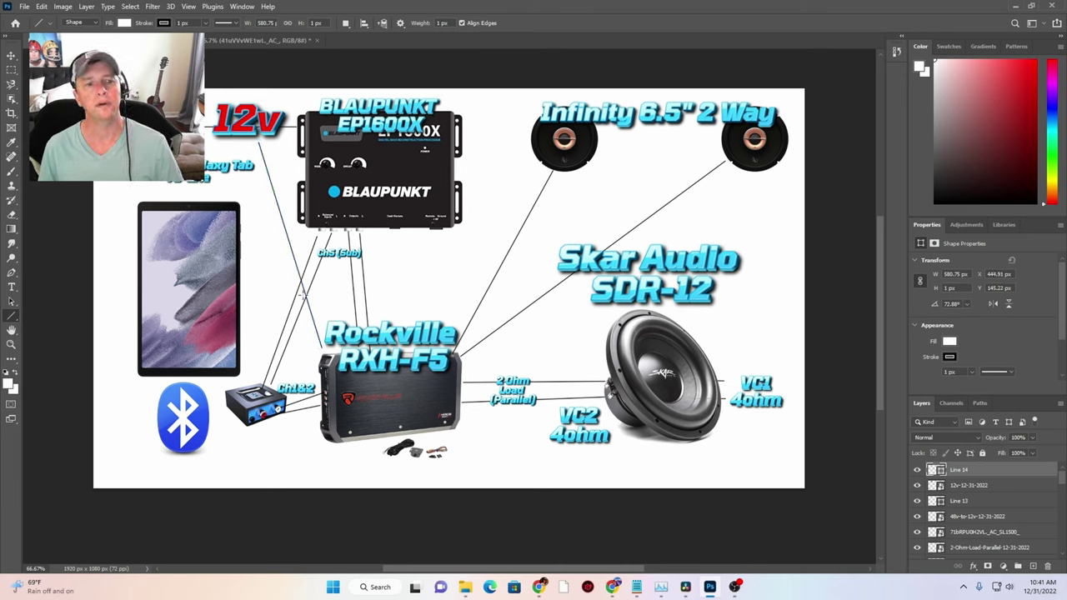
# Duplicate the 12v label layer and move the copy down to the Rockville RXH-F5 title
pyautogui.rightClick(995, 472)
pyautogui.rightClick(997, 483)
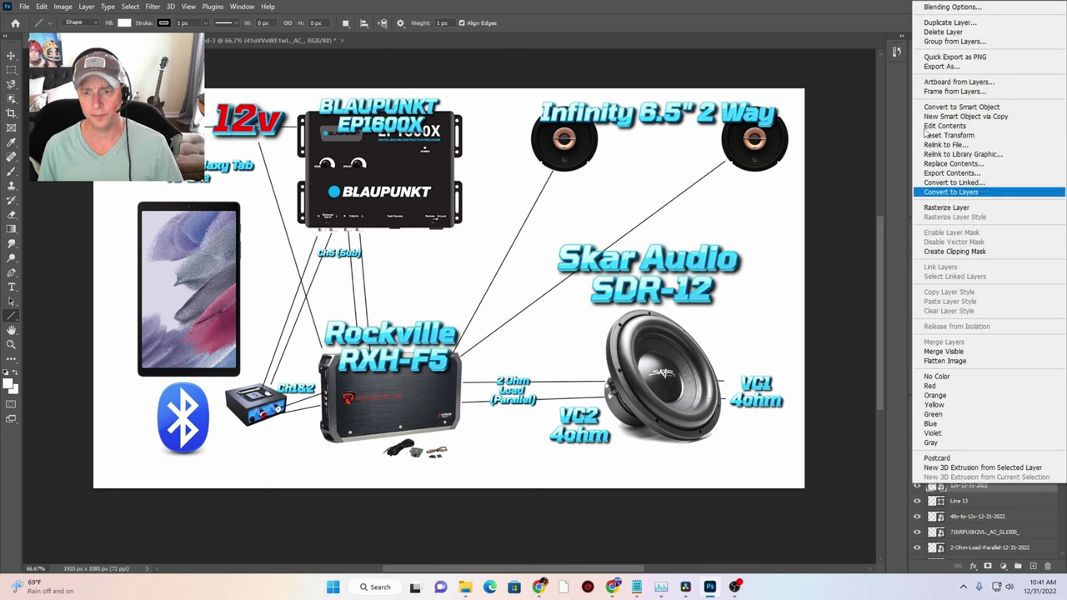
pyautogui.click(950, 25)
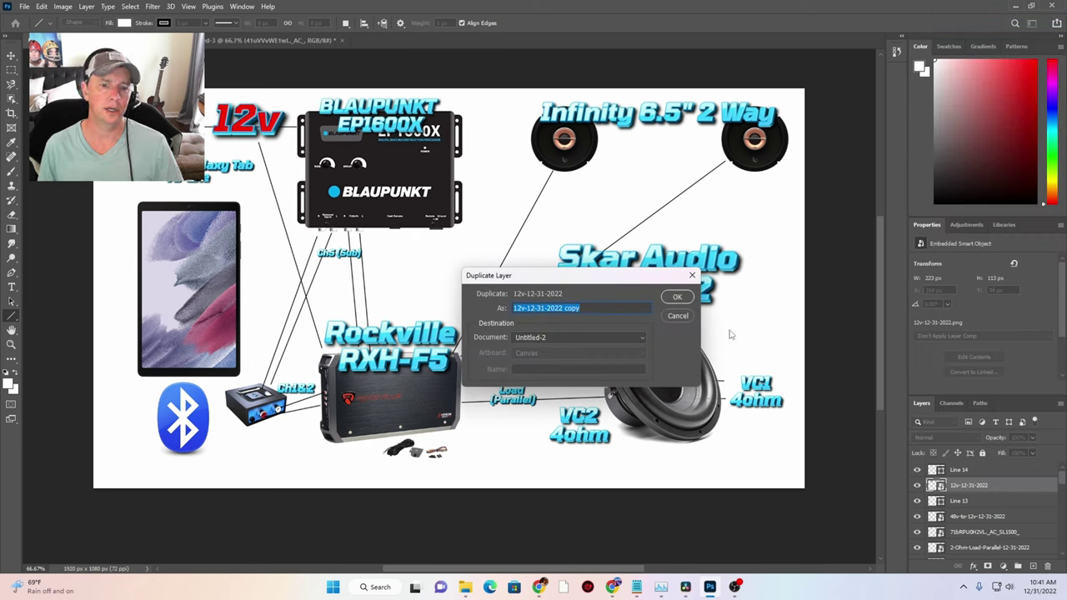
pyautogui.click(677, 296)
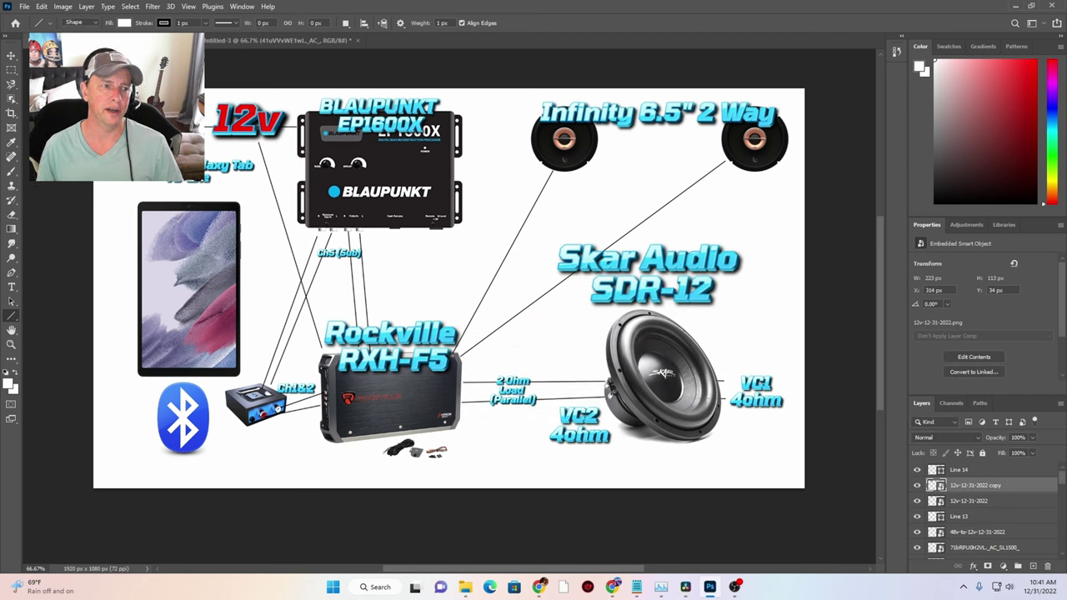
pyautogui.press('v')
pyautogui.moveTo(250, 121); pyautogui.dragTo(359, 304)
# Scale the copied 12v label to about 64 by 32 px beside the Rockville power line and move its layer above the line layer
pyautogui.click(40, 6)
pyautogui.moveTo(115, 262)
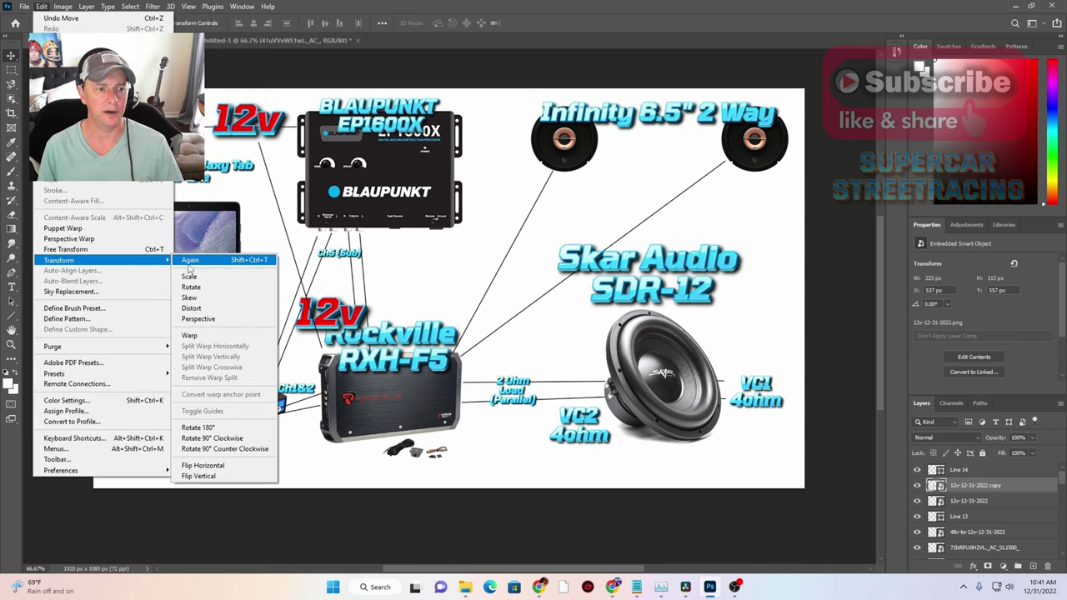
pyautogui.click(189, 276)
pyautogui.moveTo(375, 292); pyautogui.dragTo(321, 313)
pyautogui.press('Return')
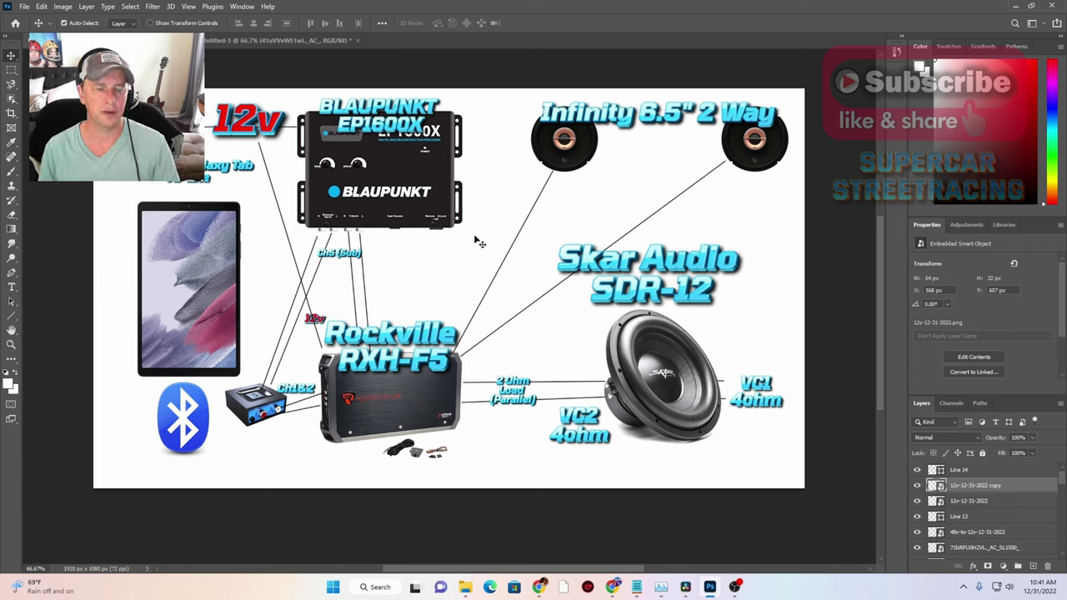
pyautogui.moveTo(1027, 485); pyautogui.dragTo(1026, 467)
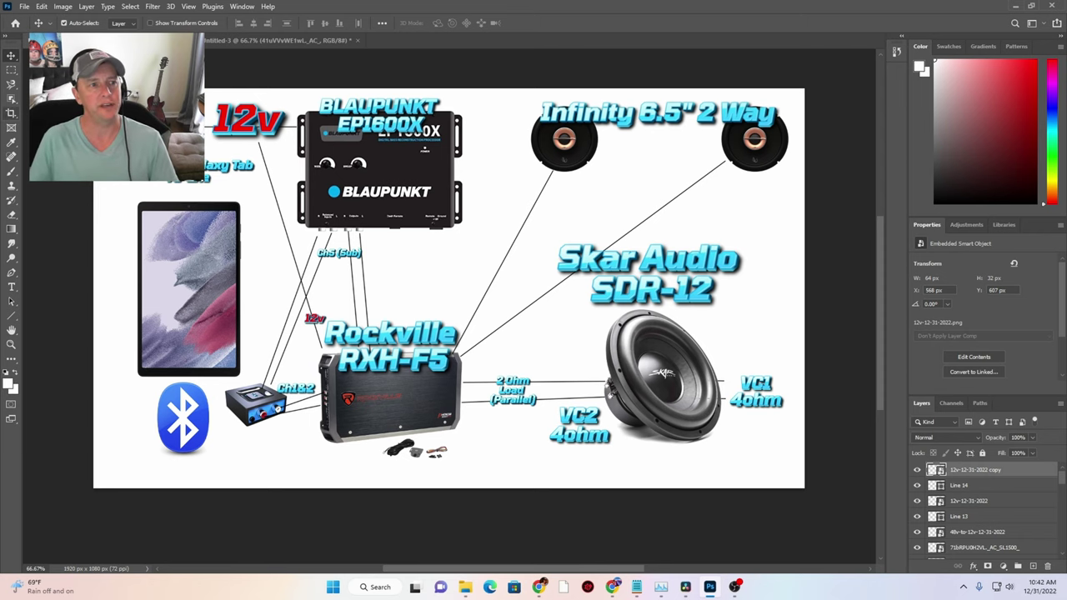
# Start saving a copy of the diagram and create and open a "Designing My Golf Cart Audio System" folder inside Projects
pyautogui.click(24, 5)
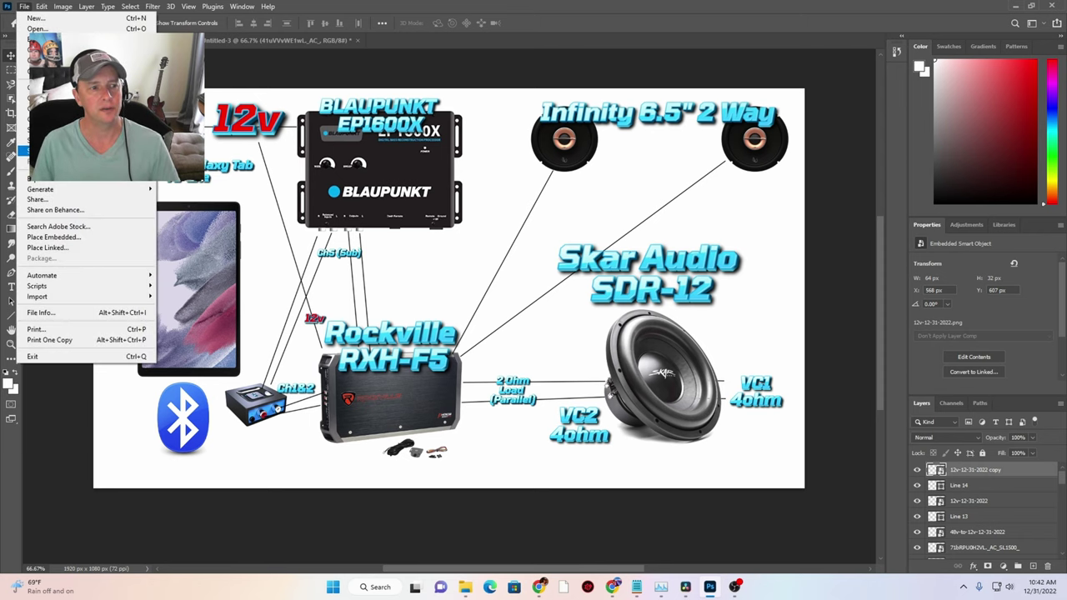
pyautogui.click(50, 151)
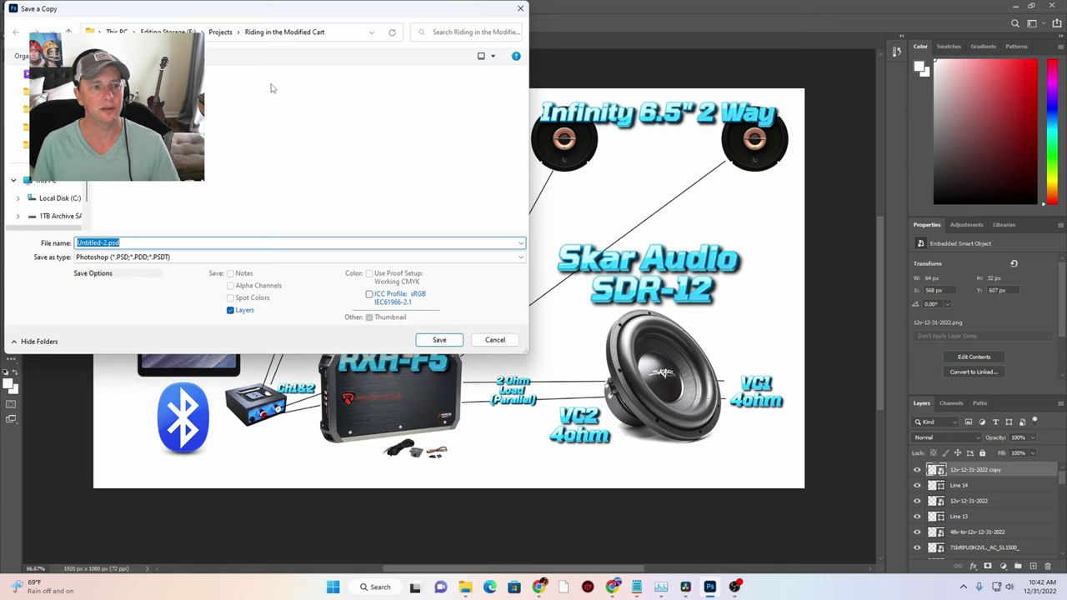
pyautogui.click(220, 32)
pyautogui.click(265, 159)
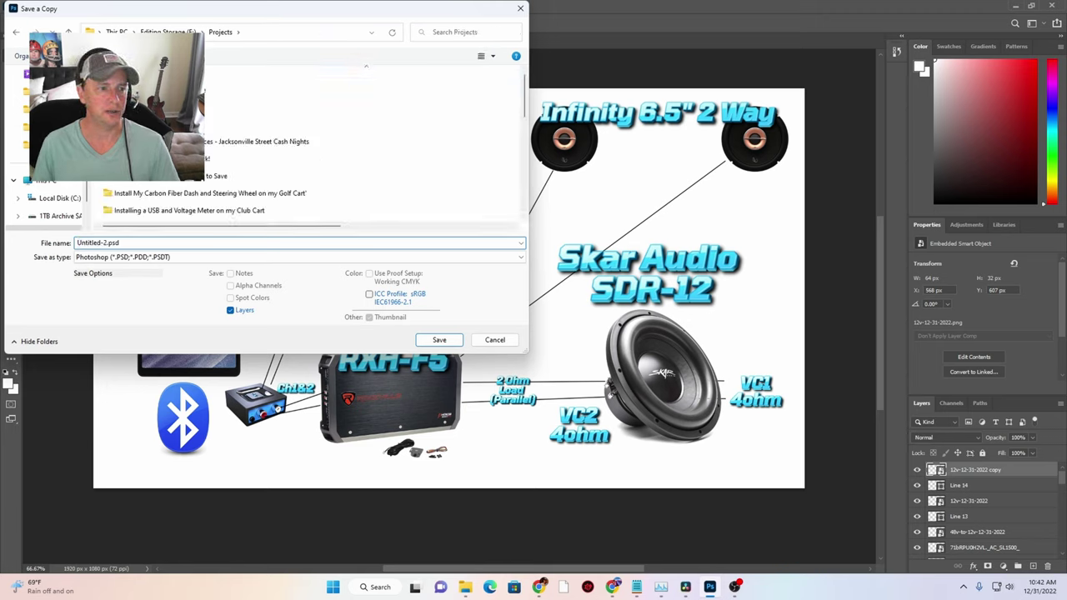
pyautogui.scroll(-3, 265, 159)
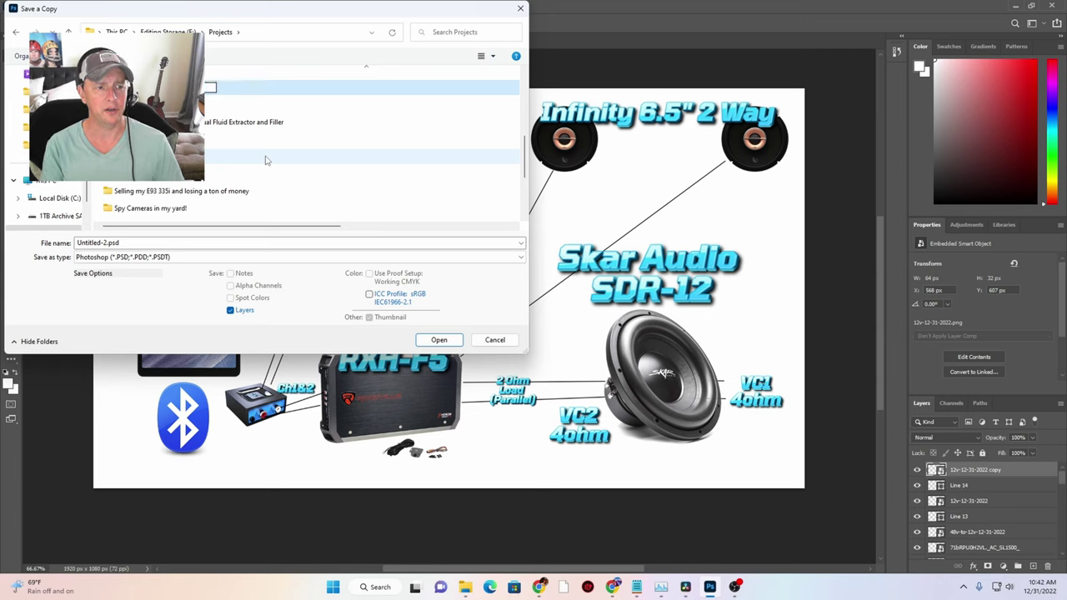
pyautogui.write('System')
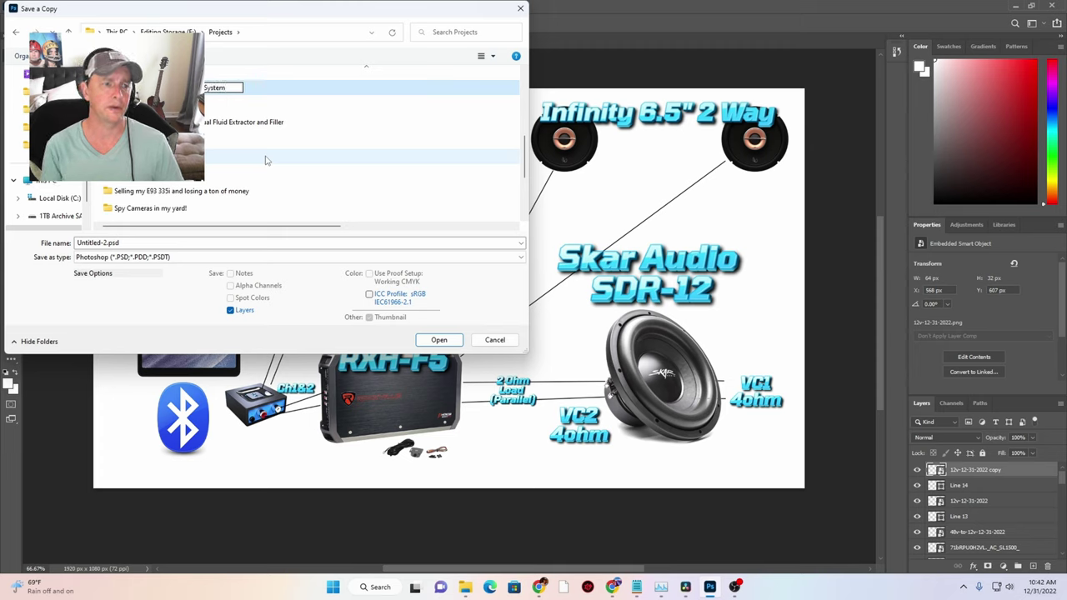
pyautogui.press('Return')
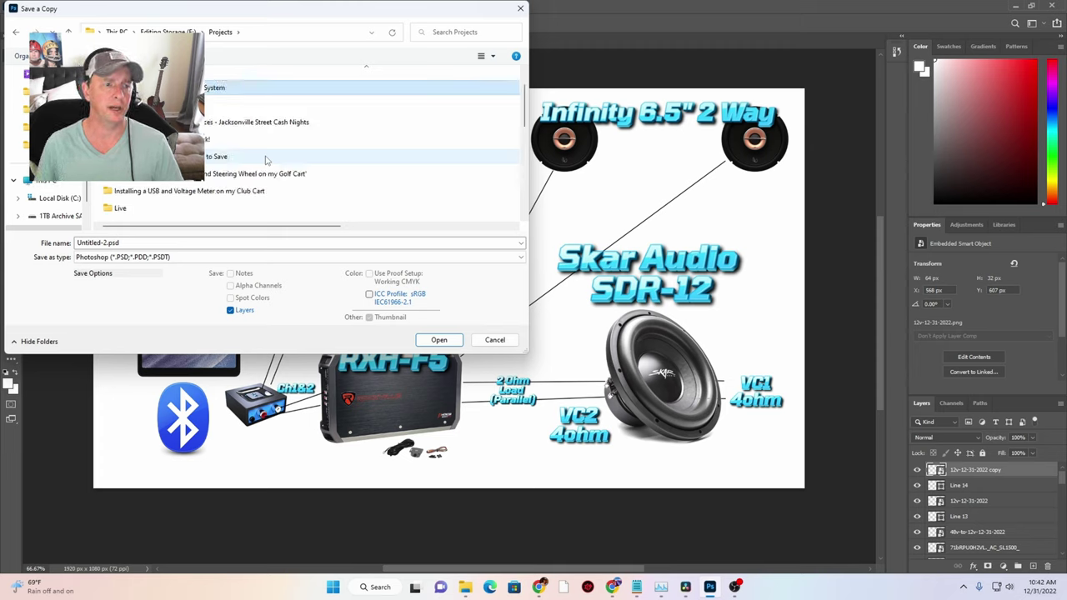
pyautogui.doubleClick(208, 90)
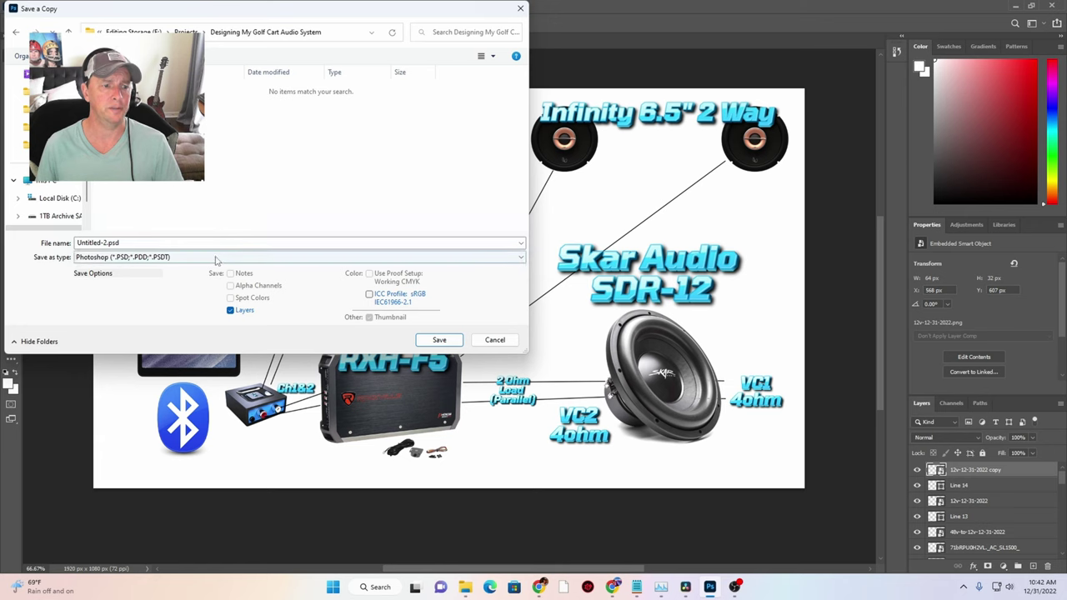
# Save the copy as the JPEG "Golf Cart Audio.jpg" with quality 12 (Maximum) and the Baseline ("Standard") format
pyautogui.click(215, 258)
pyautogui.click(197, 331)
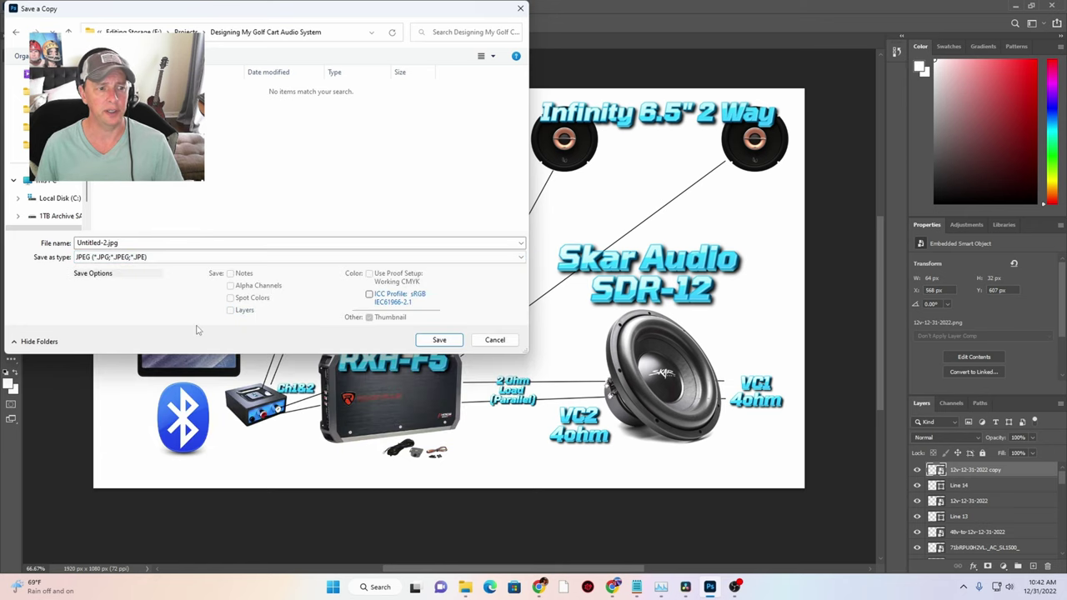
pyautogui.click(104, 242)
pyautogui.click(104, 242)
pyautogui.moveTo(106, 244); pyautogui.dragTo(66, 249)
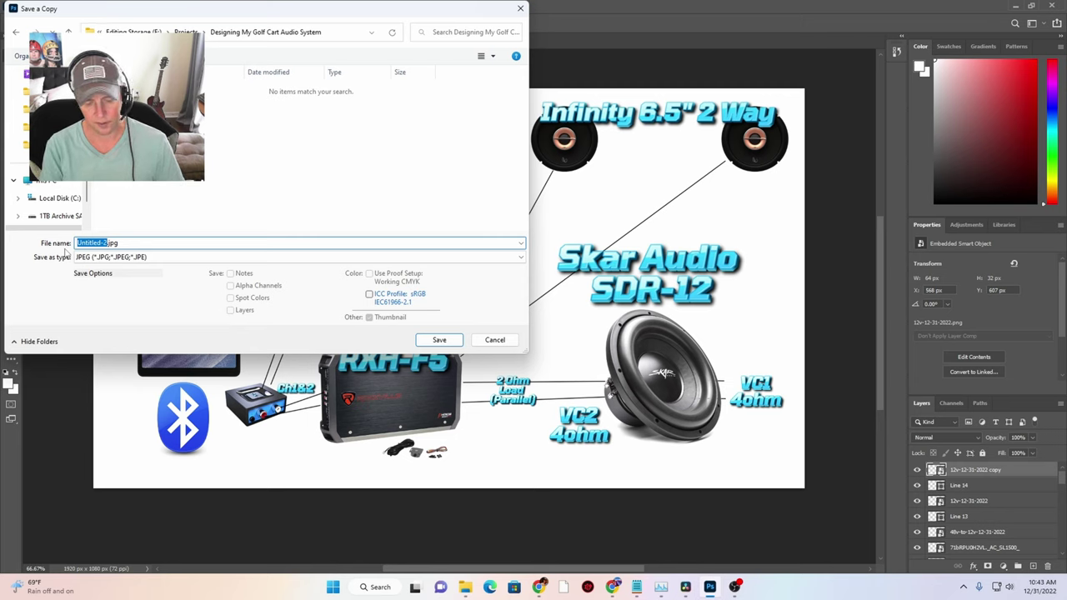
pyautogui.write('Golf Cart Audio')
pyautogui.press('Tab')
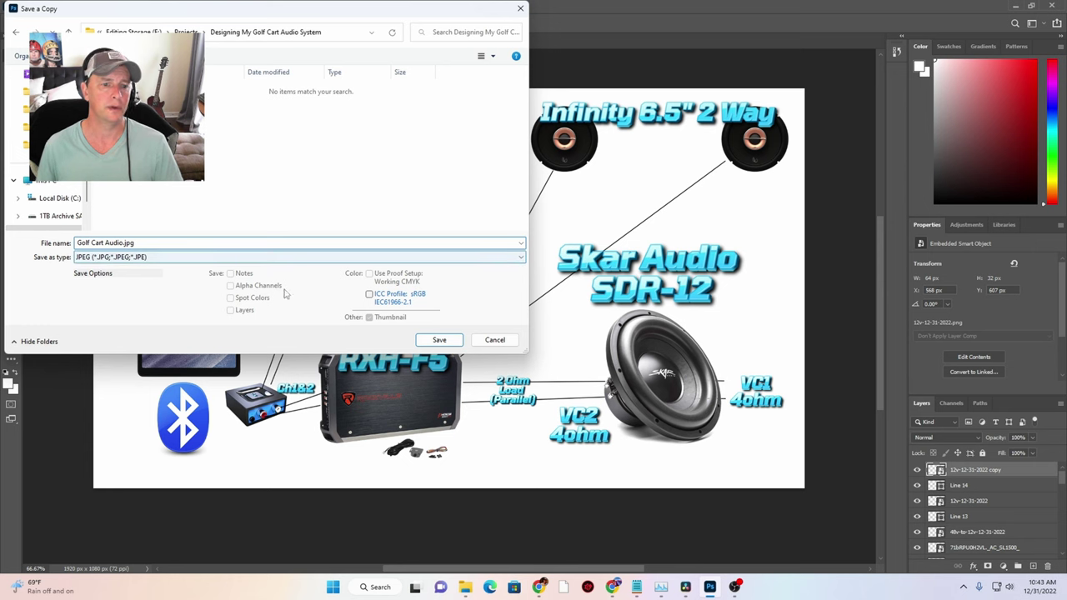
pyautogui.click(440, 339)
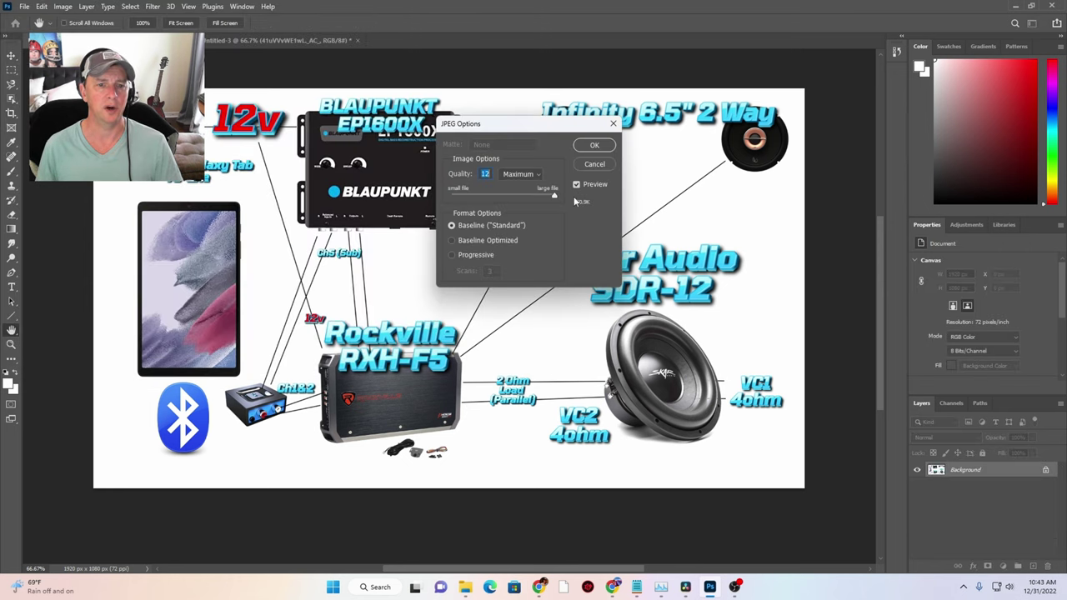
pyautogui.click(594, 146)
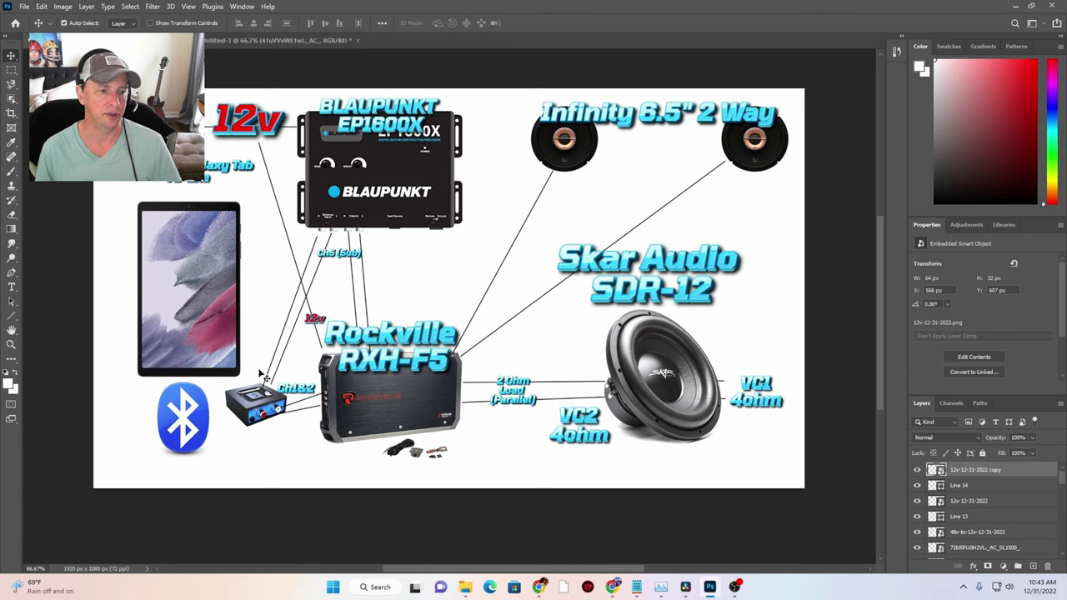
# Switch to TextStudio in Chrome, close the download dialog and set the logo's filling color to blue
pyautogui.click(612, 587)
pyautogui.click(653, 171)
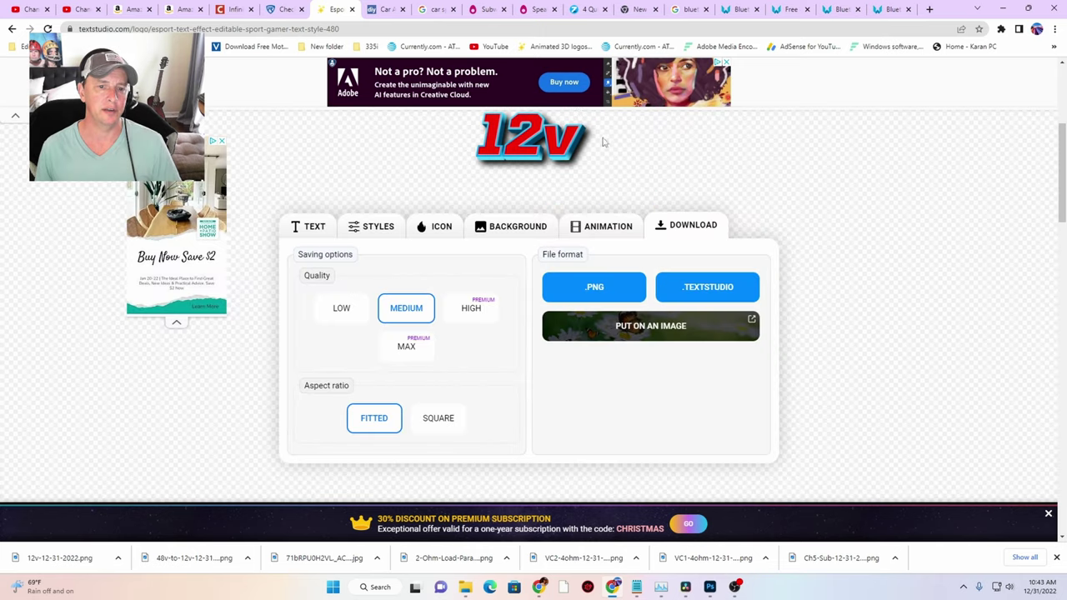
pyautogui.click(310, 226)
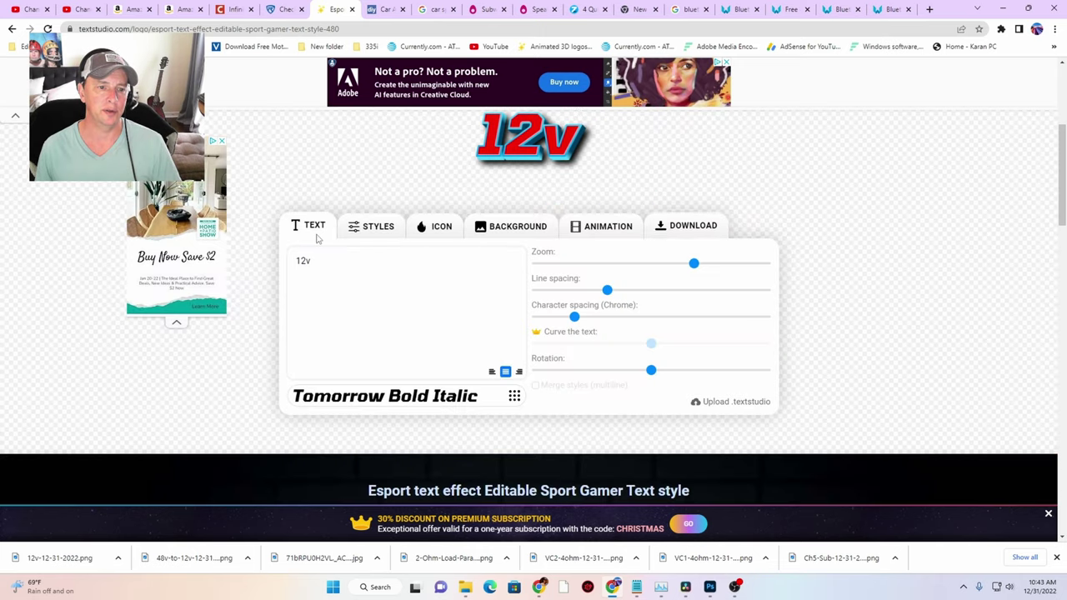
pyautogui.click(371, 235)
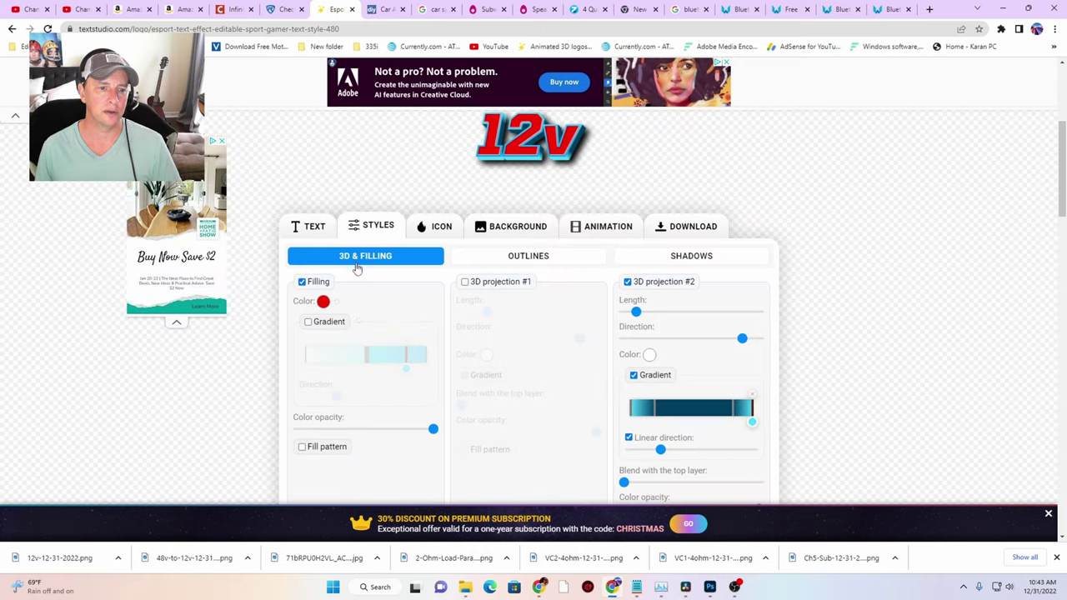
pyautogui.click(326, 233)
pyautogui.click(379, 234)
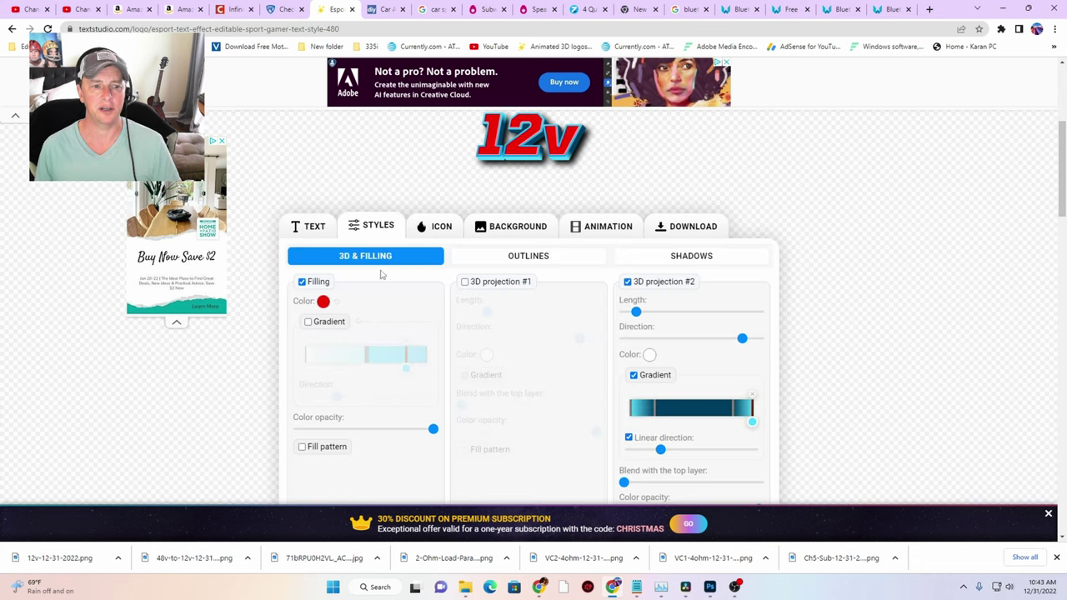
pyautogui.click(323, 302)
pyautogui.moveTo(390, 397); pyautogui.dragTo(387, 399)
pyautogui.click(456, 412)
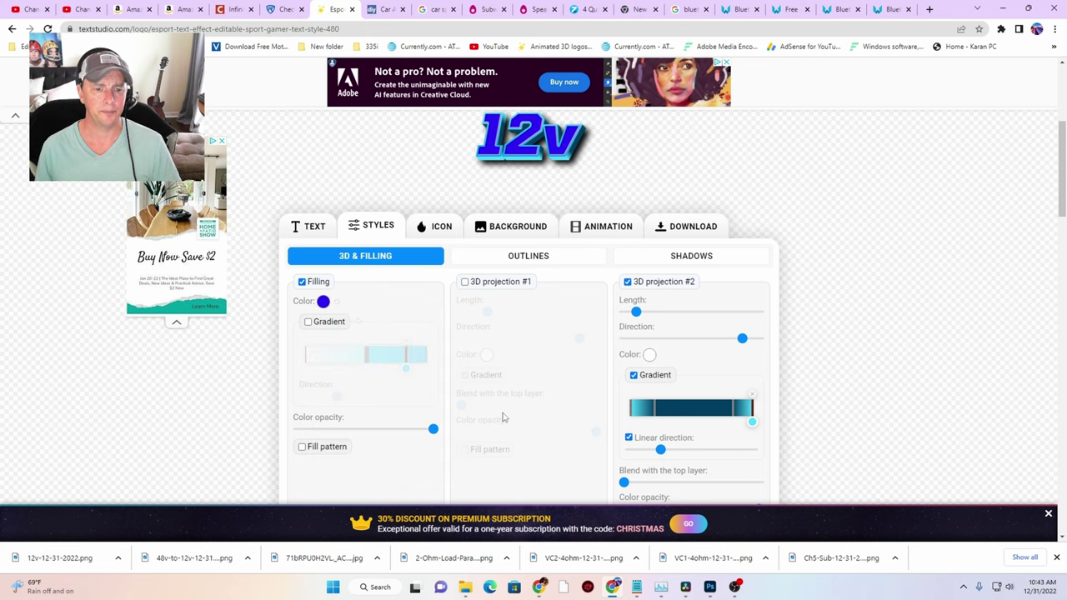
# Replace the logo text with "Bluetooth" and "Receiver" on two lines
pyautogui.click(314, 233)
pyautogui.moveTo(369, 281); pyautogui.dragTo(258, 265)
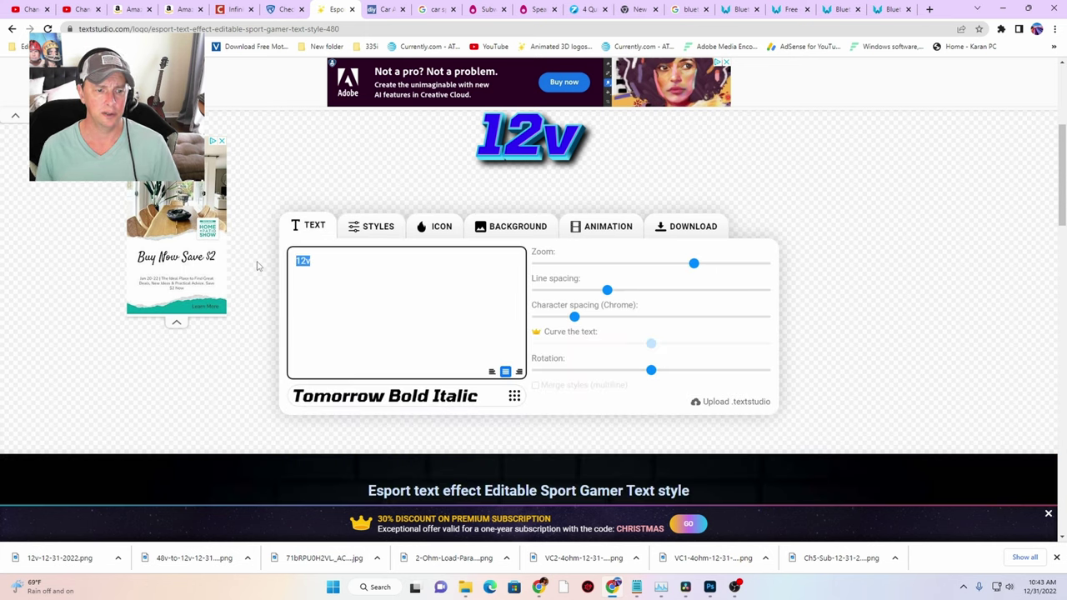
pyautogui.write('Bluetoo')
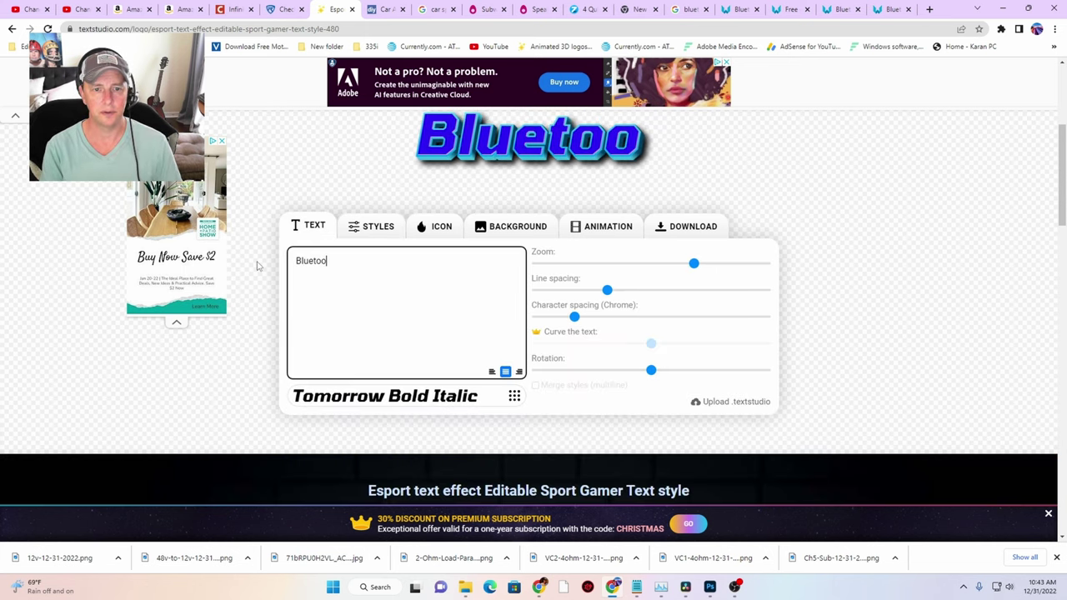
pyautogui.write('th')
pyautogui.press('Return')
pyautogui.write('Receiver')
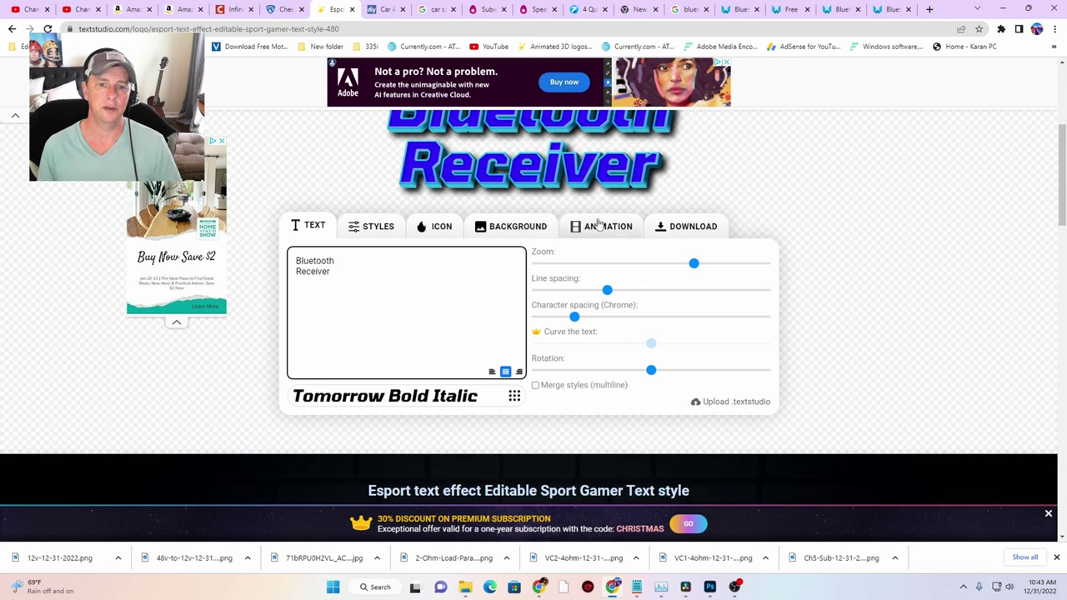
# Download the "Bluetooth Receiver" logo and place it in the Photoshop diagram directly below the small receiver box, scaled to about 31.57%
pyautogui.click(685, 226)
pyautogui.click(595, 287)
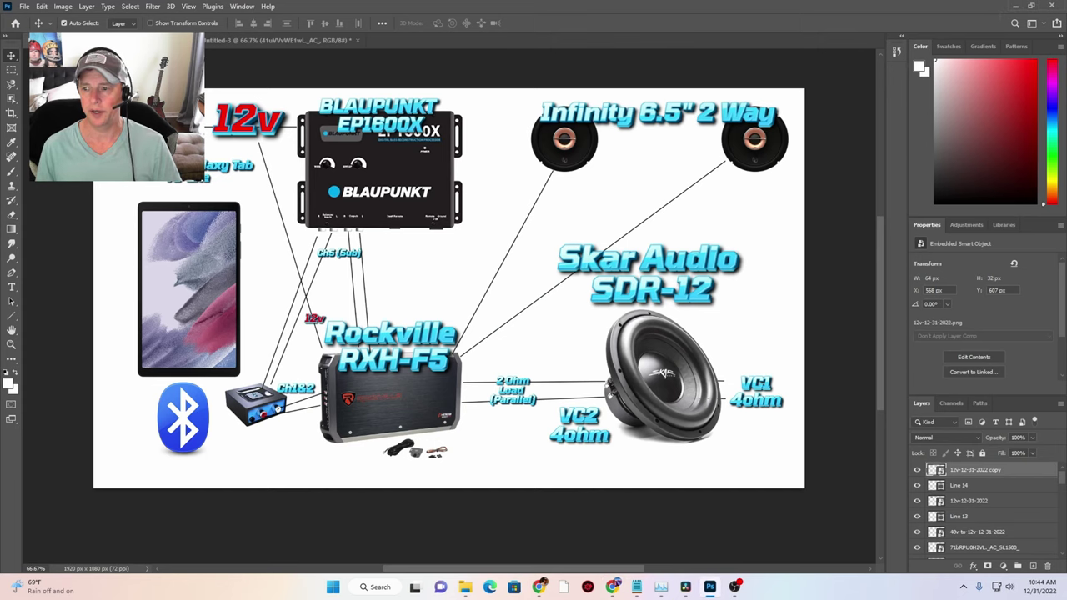
pyautogui.moveTo(648, 341); pyautogui.dragTo(292, 421)
pyautogui.moveTo(556, 240); pyautogui.dragTo(282, 434)
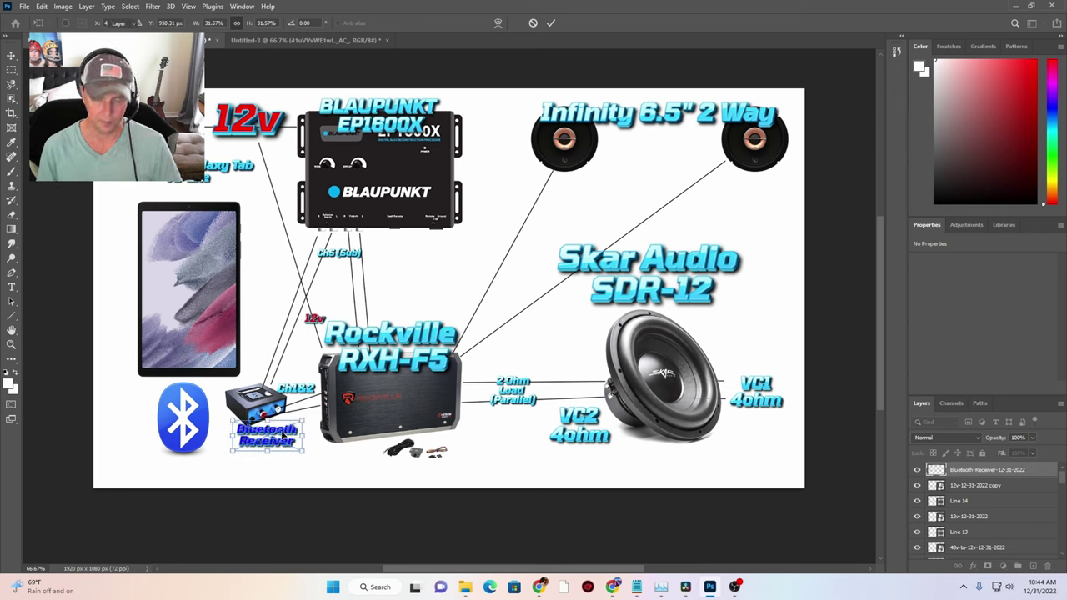
pyautogui.press('Return')
# Save a copy of the diagram as a JPEG over the existing "Golf Cart Audio.jpg" with quality 12 (Maximum) and the Baseline ("Standard") format
pyautogui.click(24, 6)
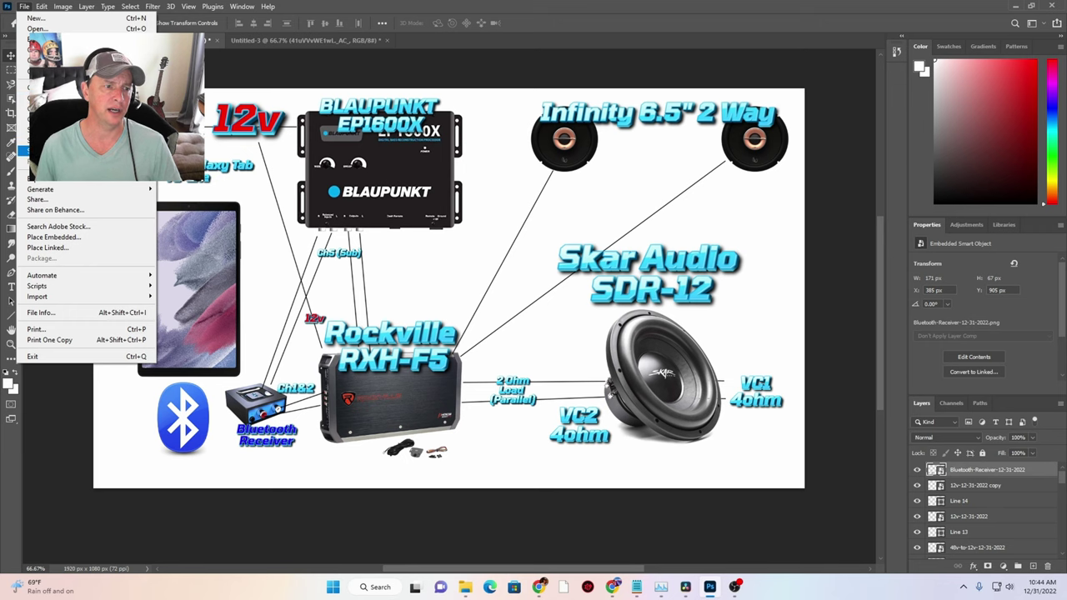
pyautogui.click(58, 150)
pyautogui.click(208, 256)
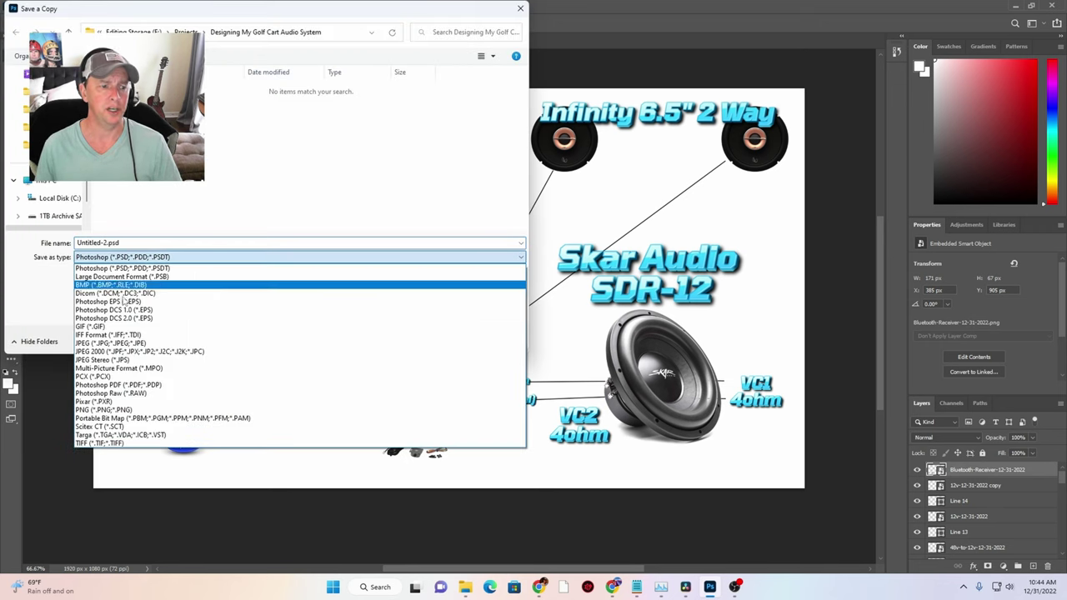
pyautogui.click(108, 342)
pyautogui.click(166, 89)
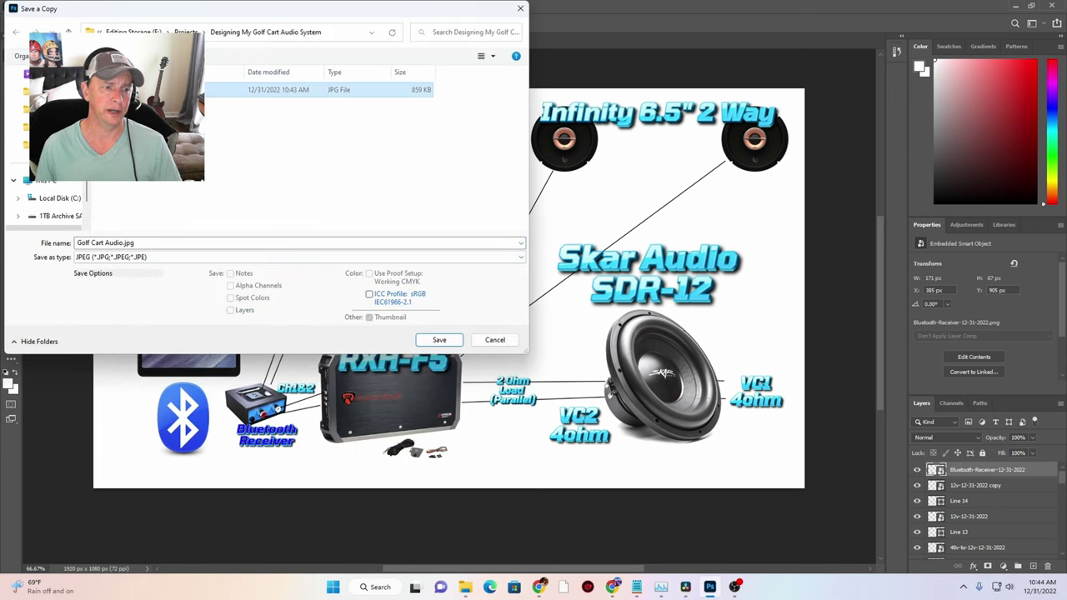
pyautogui.click(440, 339)
pyautogui.click(555, 292)
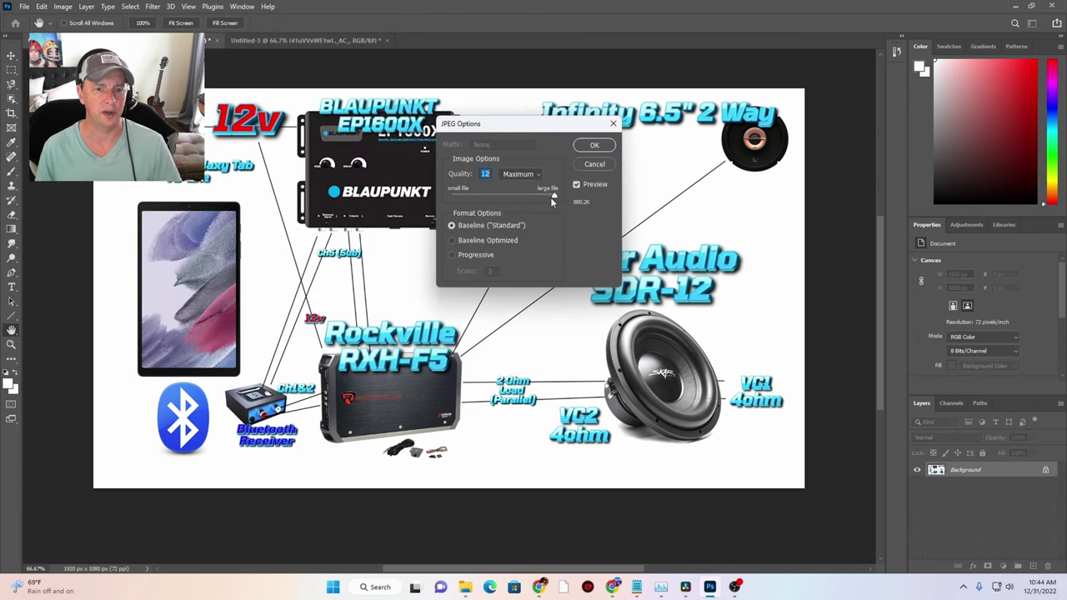
pyautogui.click(593, 146)
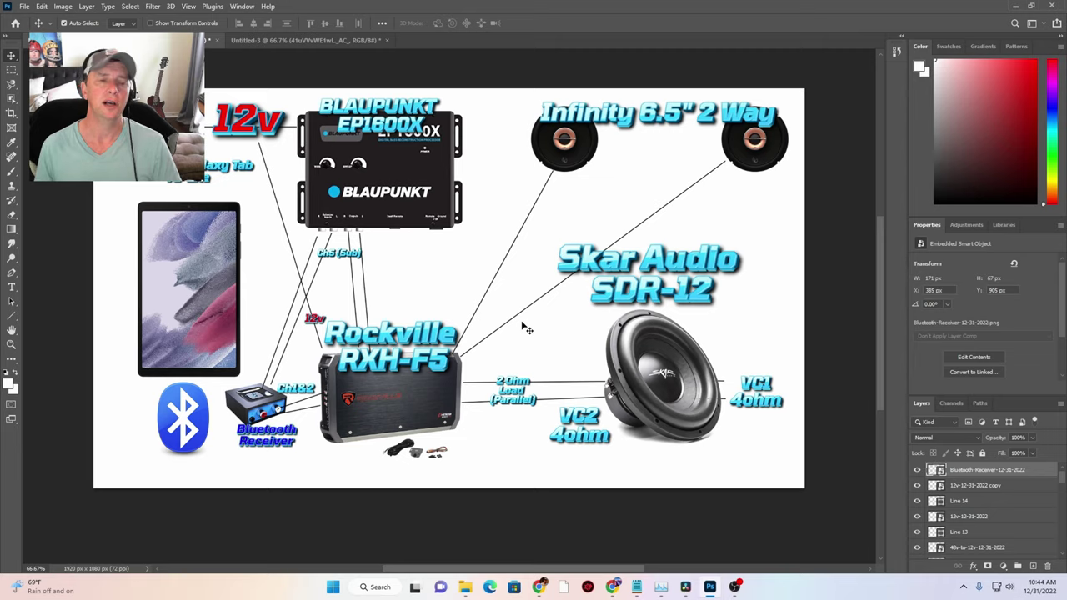